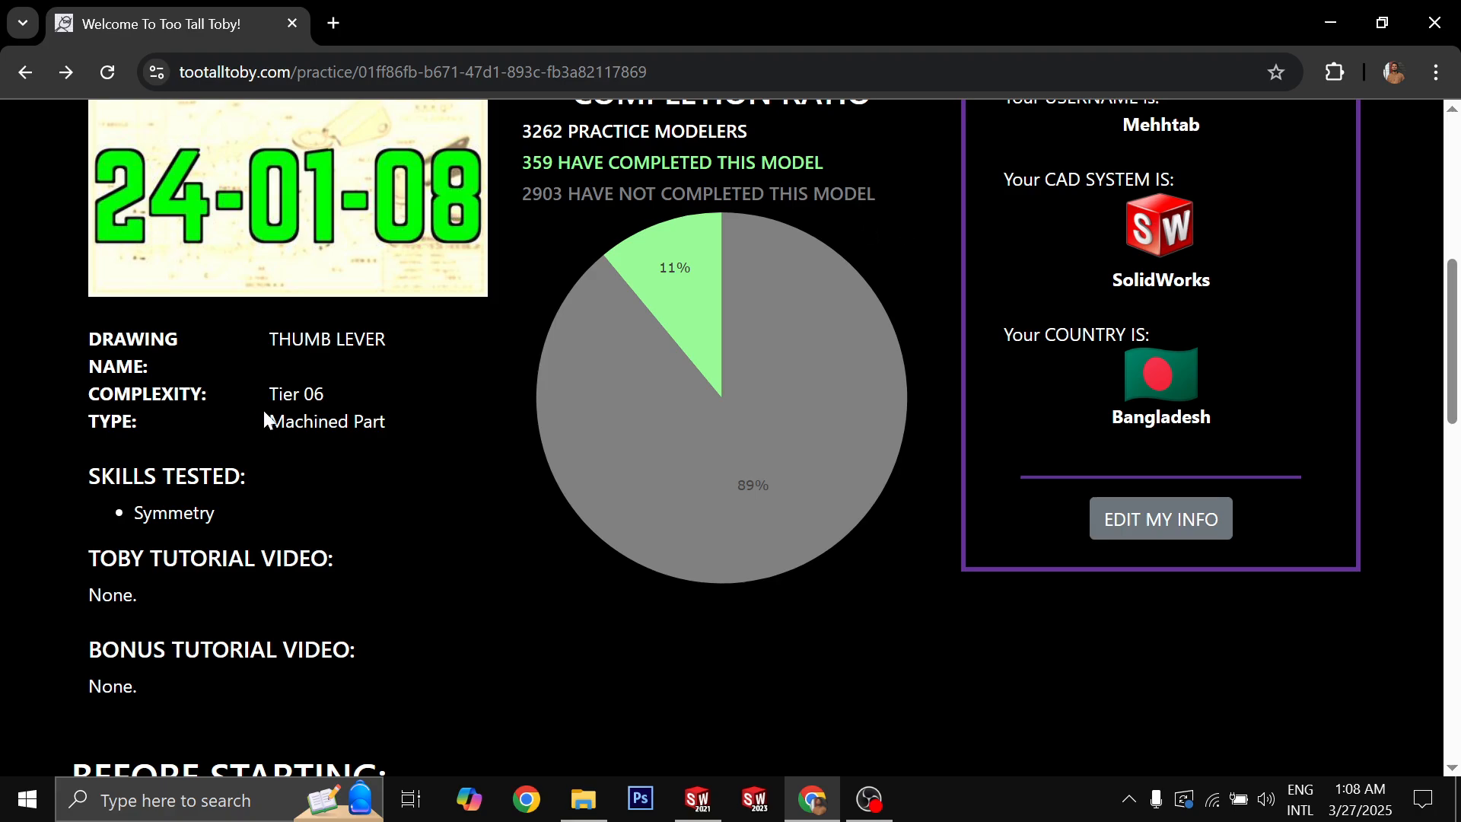
- Review the thumb lever practice page, including its complexity, part type, skills tested, before-starting checklist and leaderboard
{"action": "left_click_drag", "start_coordinate": [265, 411], "coordinate": [313, 396]}
{"action": "left_click", "coordinate": [339, 402]}
{"action": "left_click", "coordinate": [383, 377]}
{"action": "left_click_drag", "start_coordinate": [265, 396], "coordinate": [336, 395]}
{"action": "left_click", "coordinate": [350, 395]}
{"action": "scroll", "coordinate": [451, 401], "scroll_direction": "down", "scroll_amount": 3}
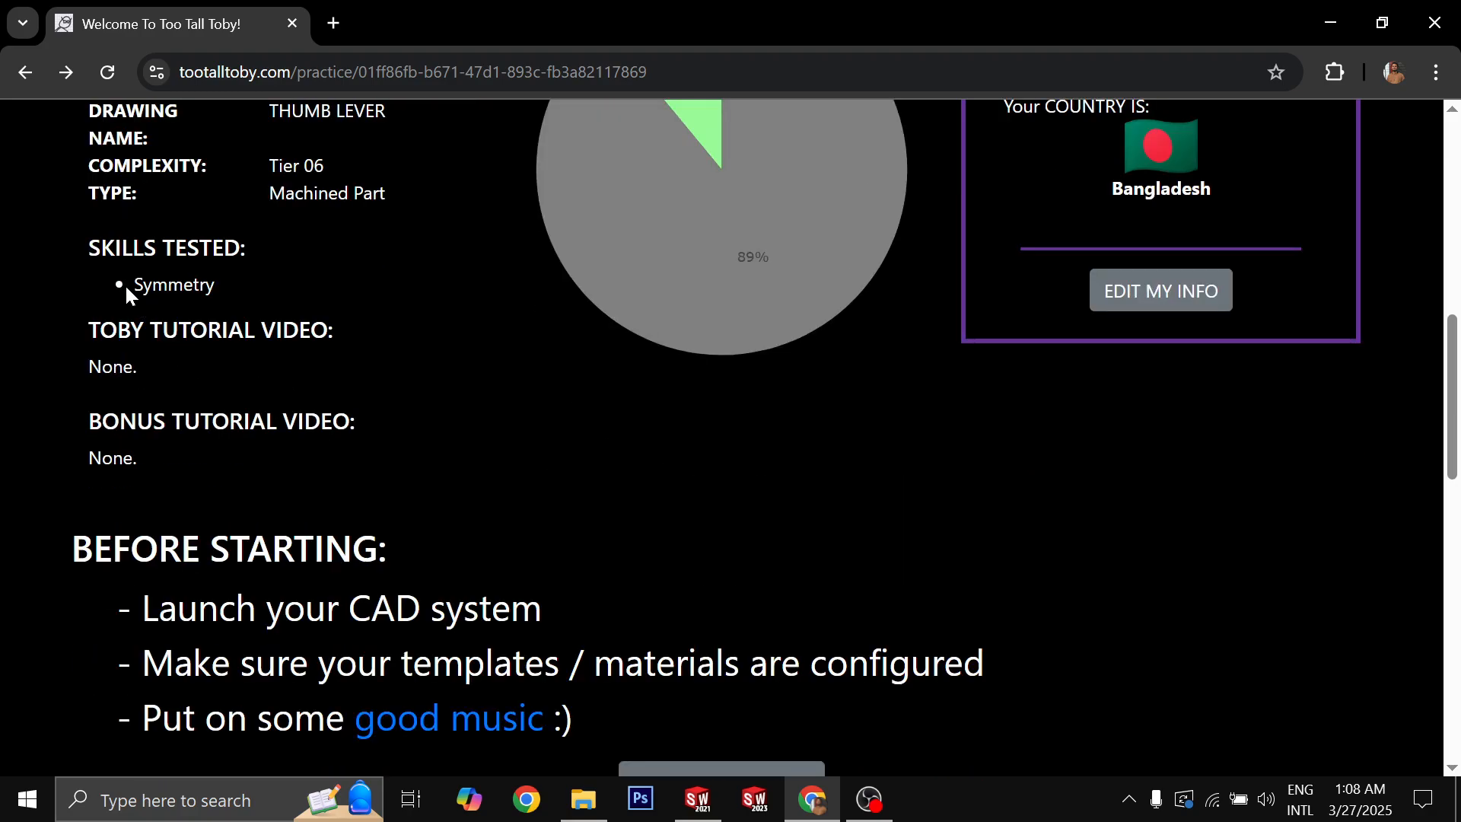
{"action": "left_click", "coordinate": [316, 354]}
{"action": "scroll", "coordinate": [483, 417], "scroll_direction": "down", "scroll_amount": 3}
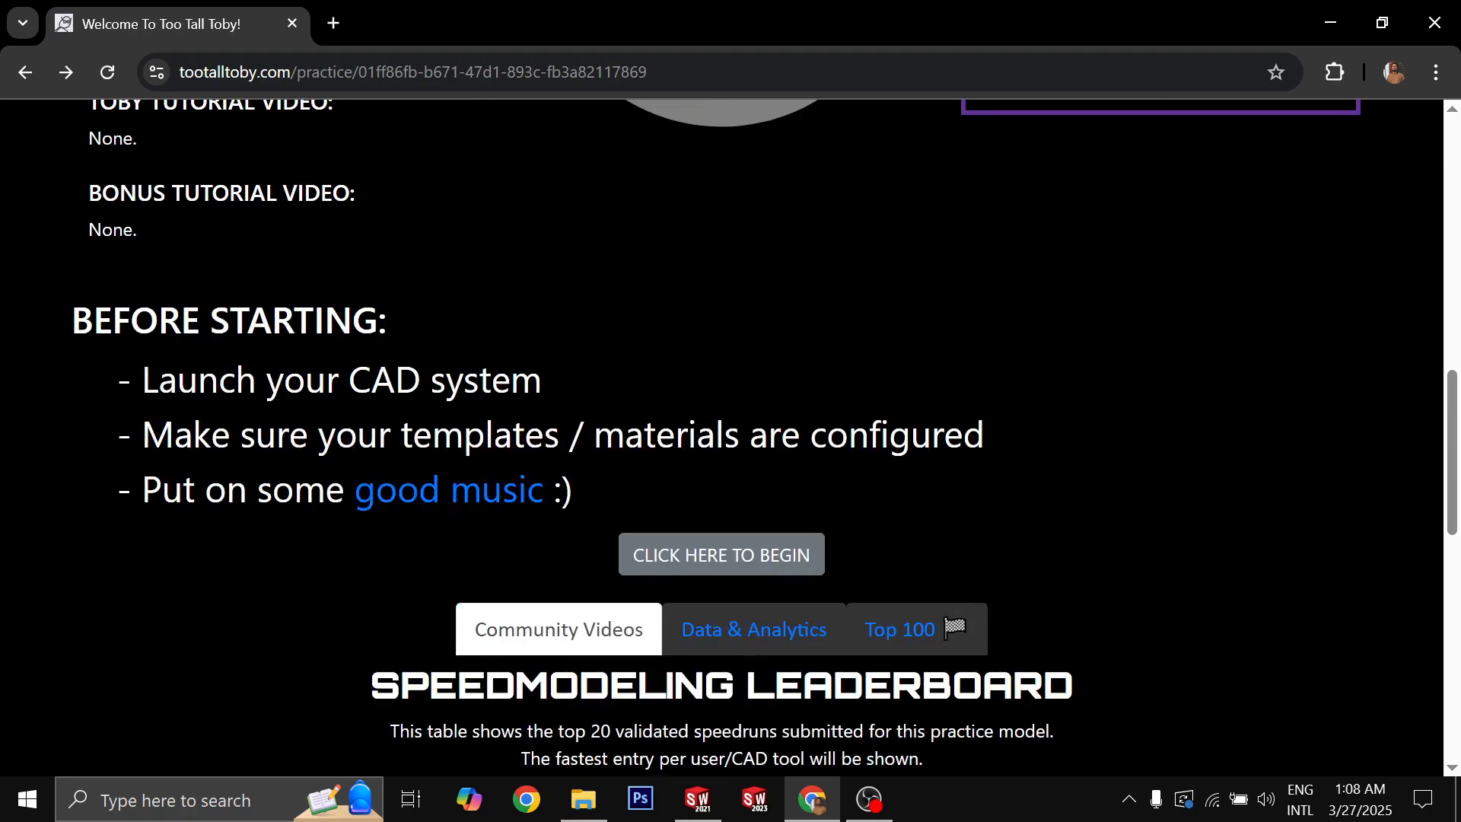
{"action": "scroll", "coordinate": [484, 419], "scroll_direction": "up", "scroll_amount": 3}
{"action": "scroll", "coordinate": [484, 419], "scroll_direction": "down", "scroll_amount": 7}
{"action": "scroll", "coordinate": [484, 419], "scroll_direction": "down", "scroll_amount": 2}
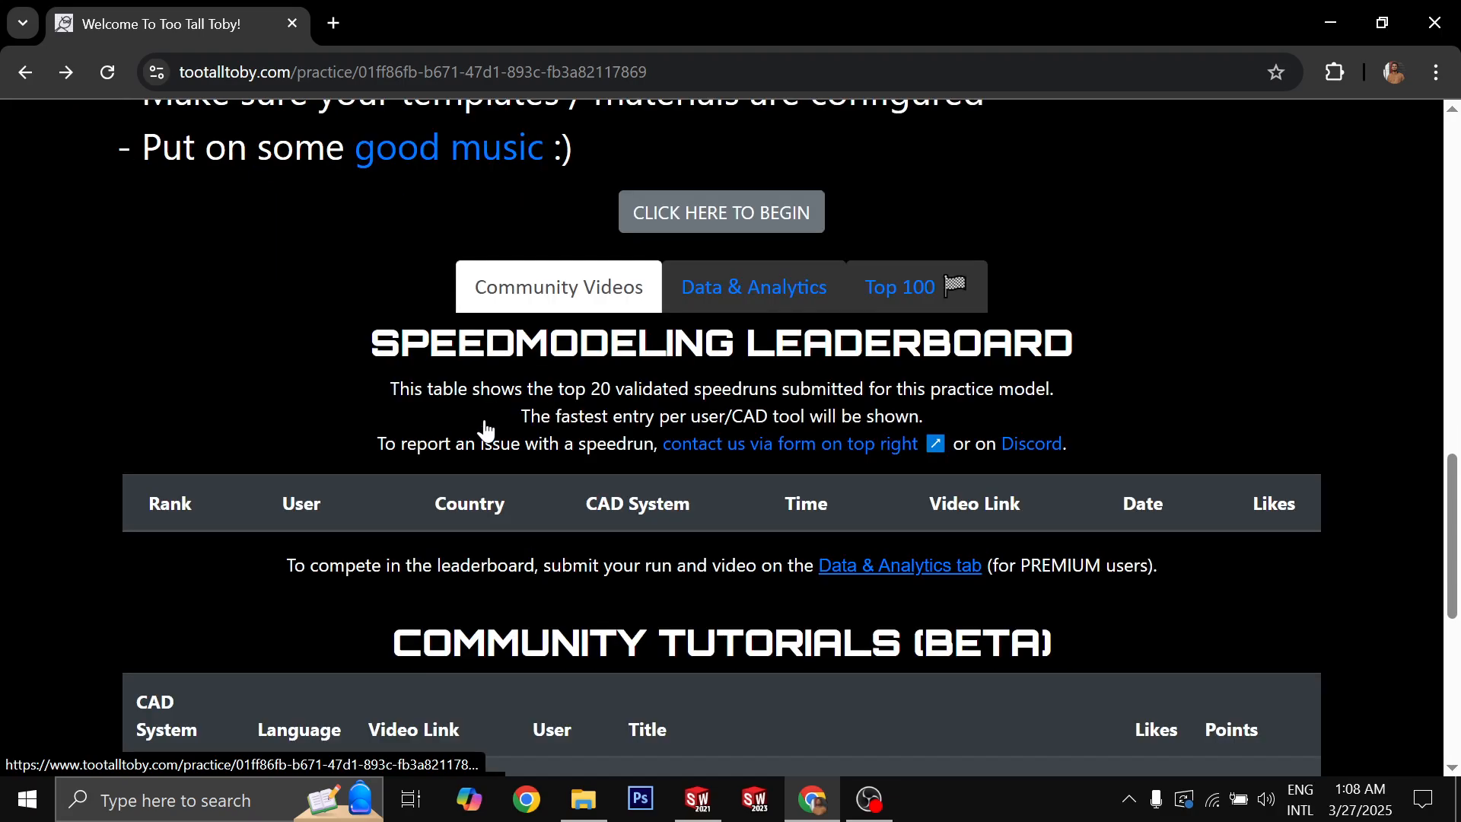
{"action": "scroll", "coordinate": [484, 418], "scroll_direction": "up", "scroll_amount": 5}
{"action": "scroll", "coordinate": [484, 419], "scroll_direction": "up", "scroll_amount": 2}
{"action": "scroll", "coordinate": [482, 422], "scroll_direction": "down", "scroll_amount": 2}
- Begin the 24-01-08 Thumb Lever practice model and reveal its drawing to start the timer
{"action": "left_click", "coordinate": [731, 555]}
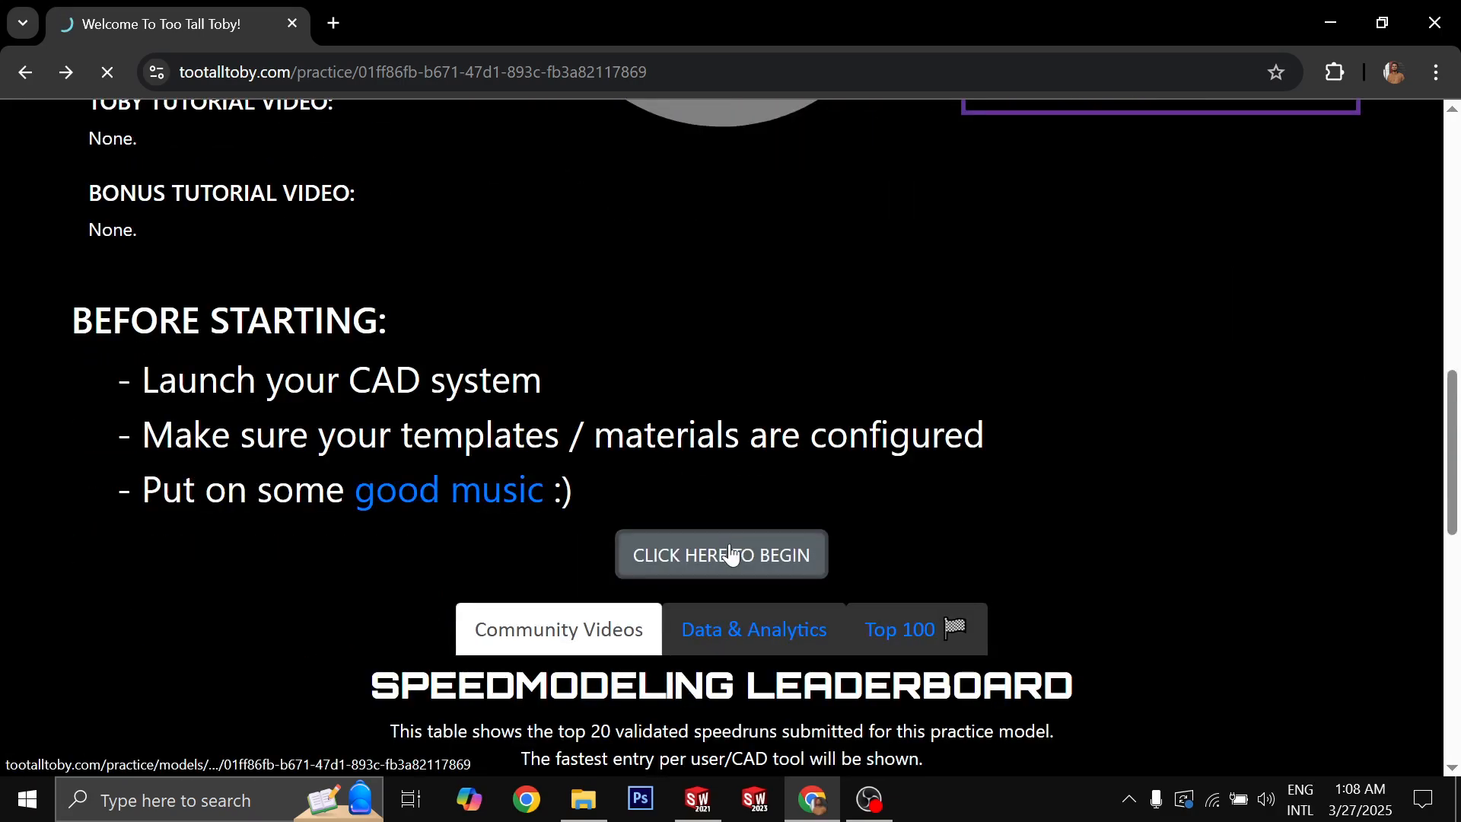
{"action": "scroll", "coordinate": [1088, 533], "scroll_direction": "down", "scroll_amount": 1}
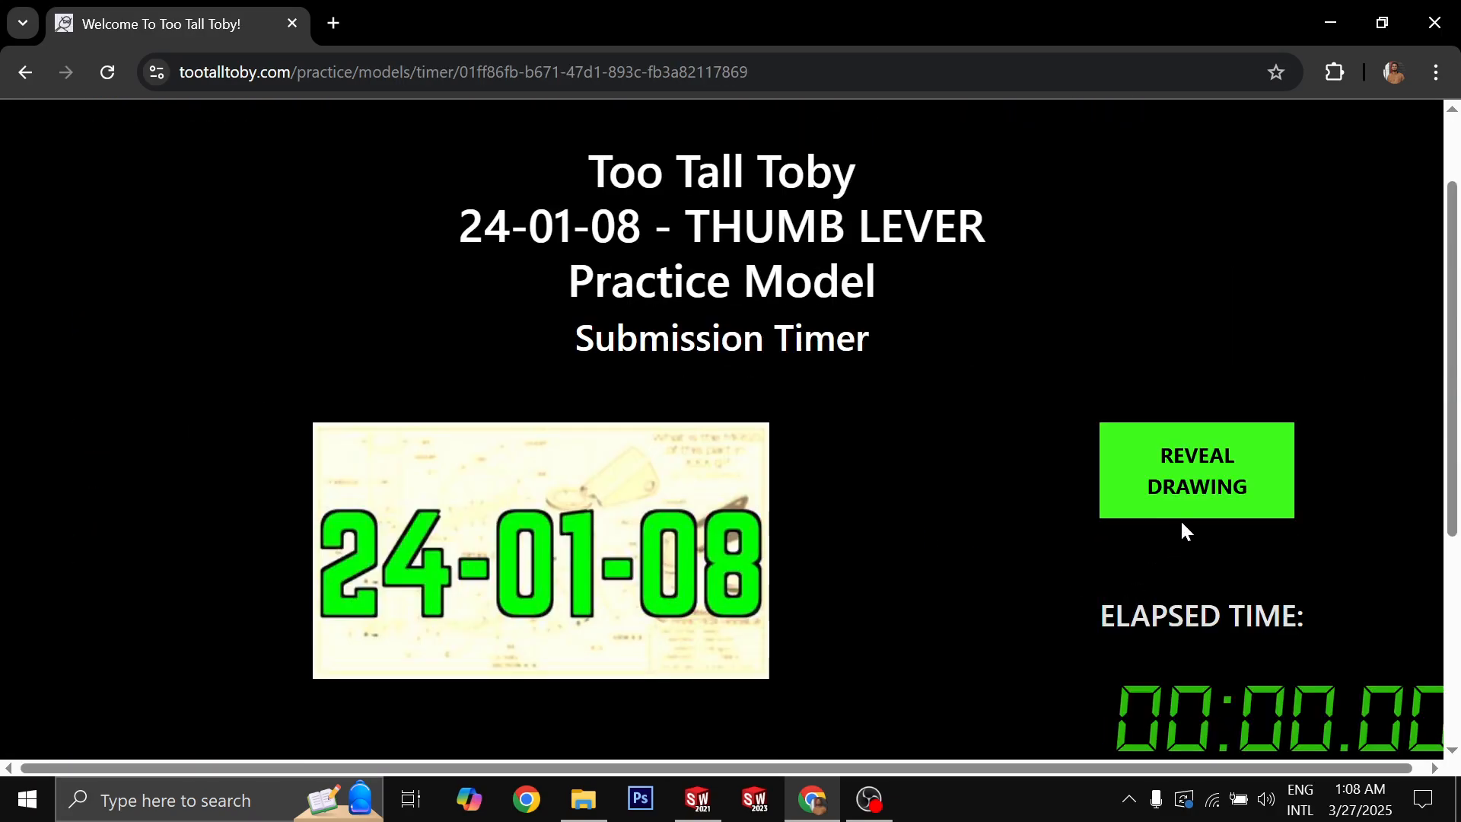
{"action": "left_click", "coordinate": [1178, 516]}
{"action": "scroll", "coordinate": [835, 542], "scroll_direction": "down", "scroll_amount": 4}
{"action": "scroll", "coordinate": [835, 542], "scroll_direction": "up", "scroll_amount": 1}
- Examine the enlarged thumb lever drawing for its views, dimensions, unit system, material and the mass question
{"action": "scroll", "coordinate": [778, 449], "scroll_direction": "up", "scroll_amount": 2, "text": "ctrl"}
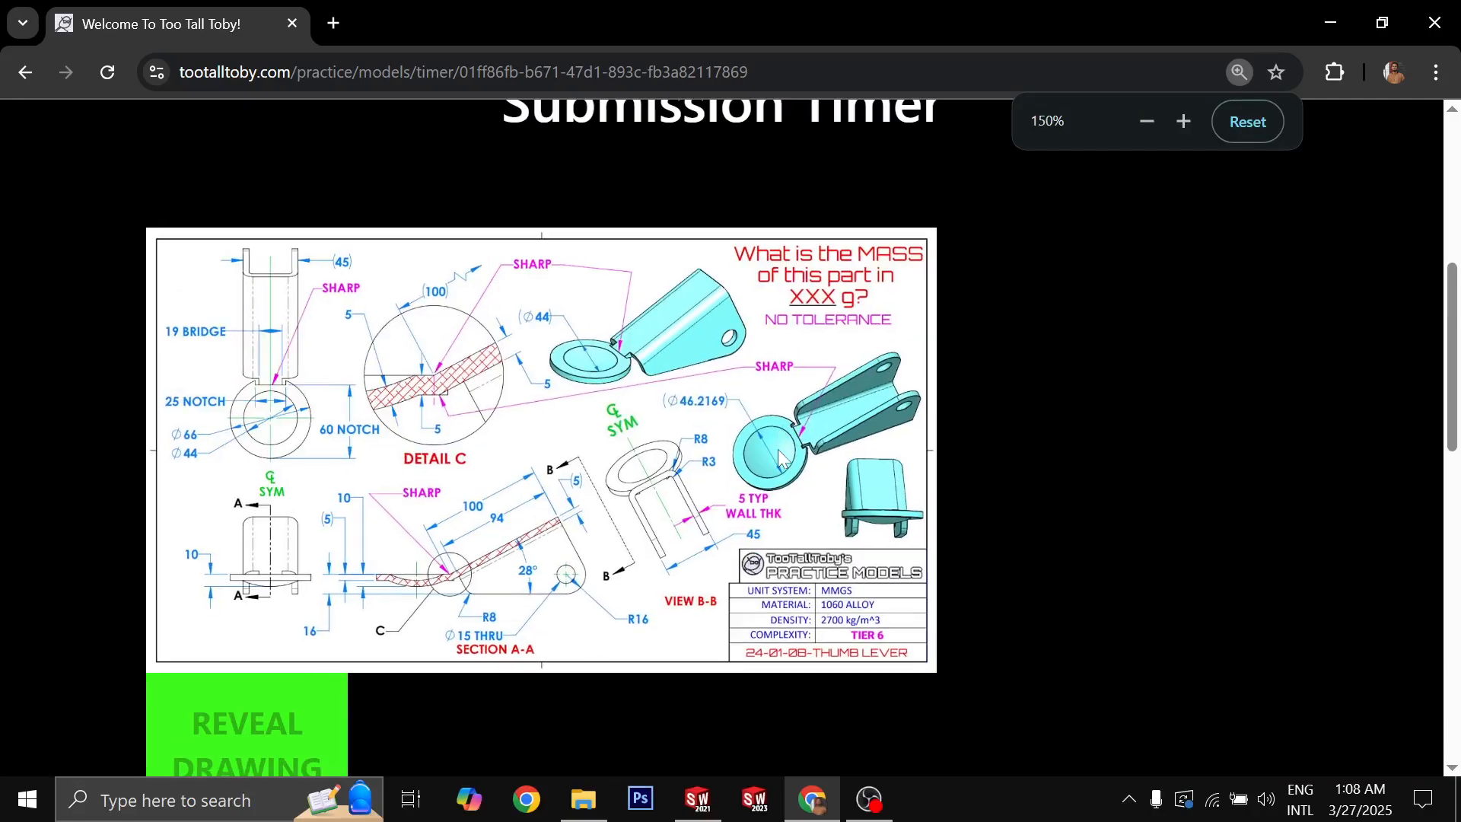
{"action": "scroll", "coordinate": [779, 458], "scroll_direction": "down", "scroll_amount": 3}
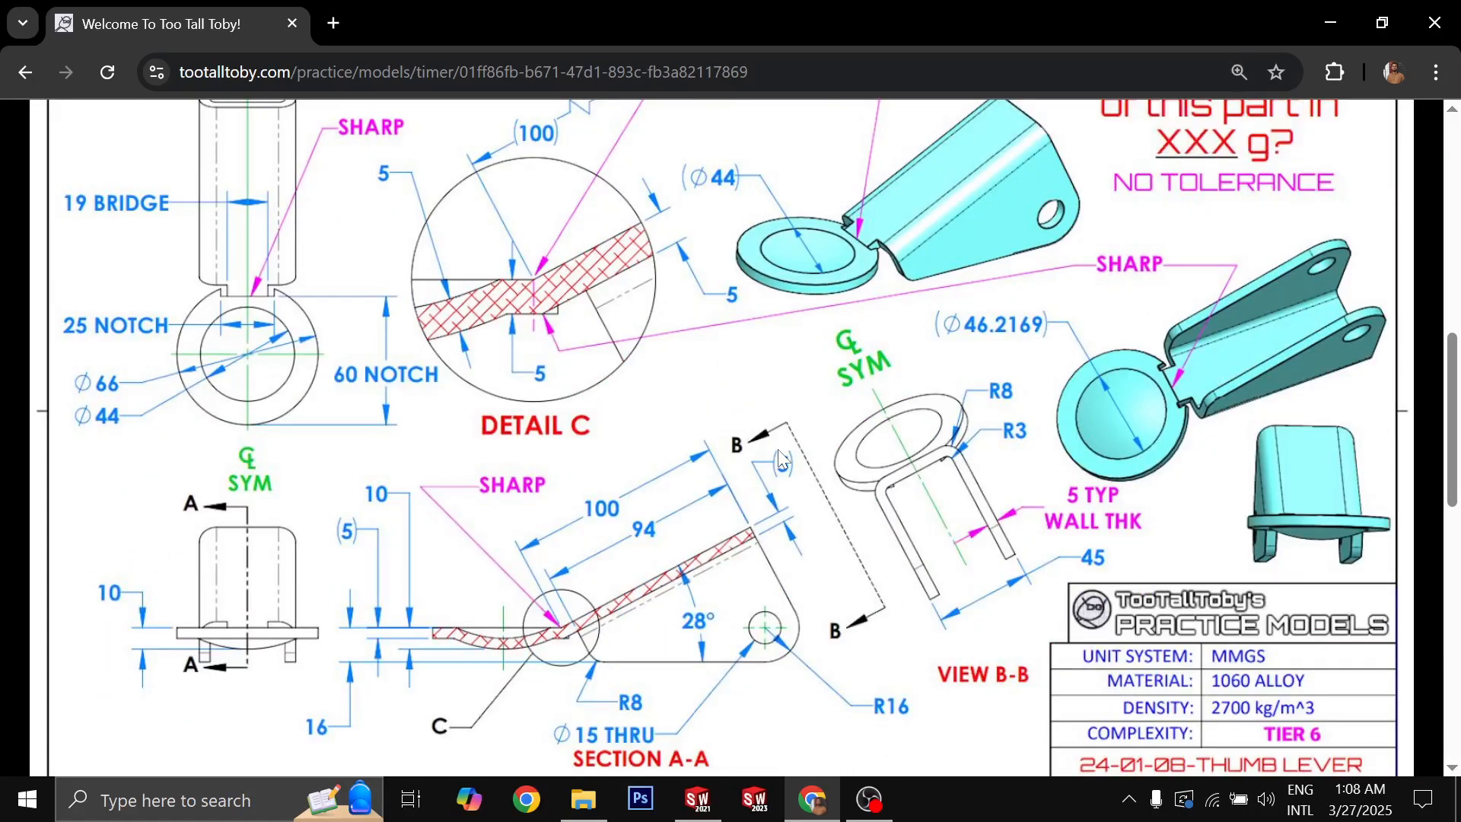
{"action": "scroll", "coordinate": [781, 457], "scroll_direction": "up", "scroll_amount": 1}
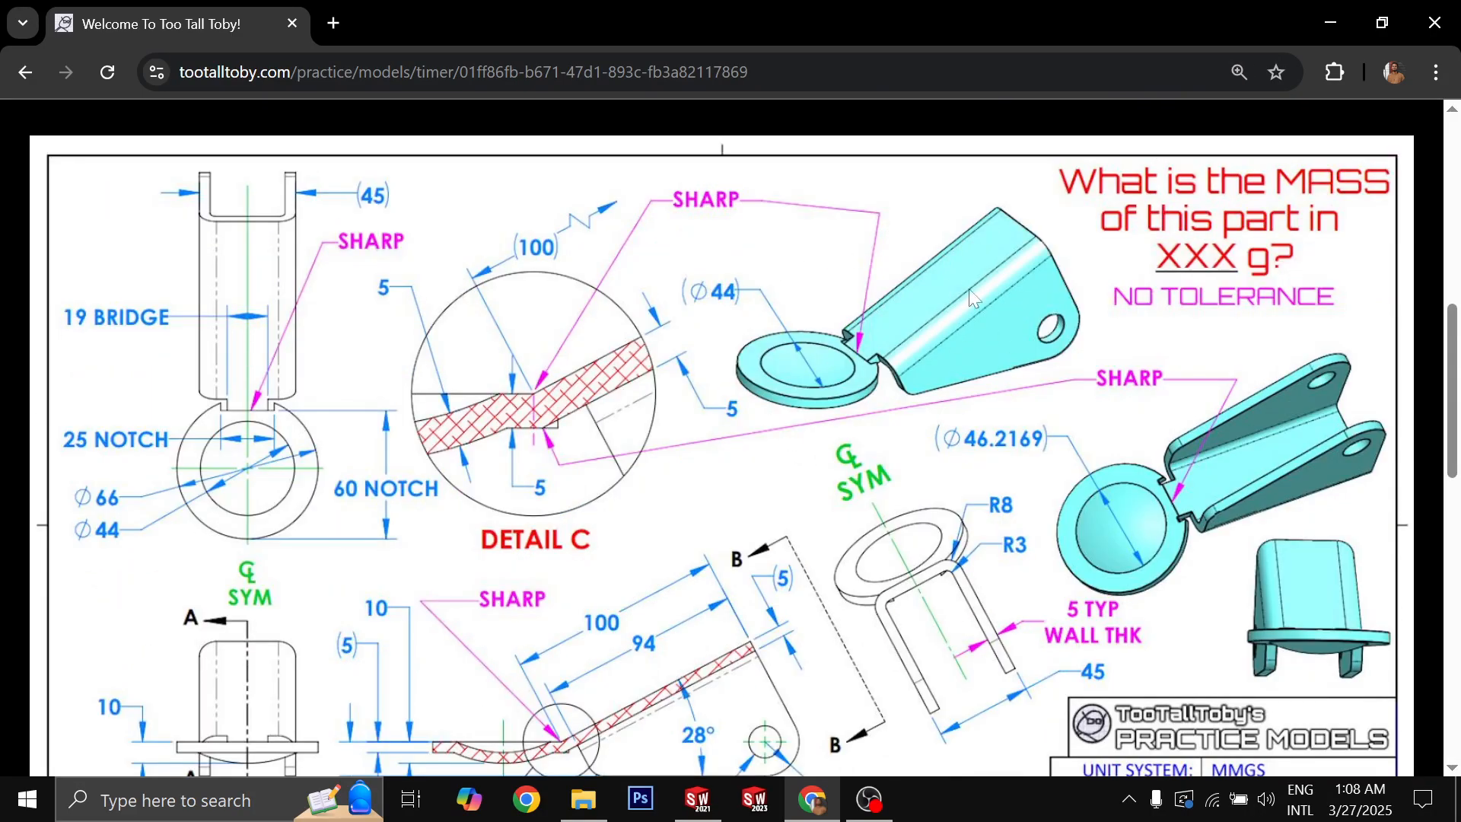
{"action": "scroll", "coordinate": [1187, 257], "scroll_direction": "down", "scroll_amount": 3}
{"action": "scroll", "coordinate": [1193, 262], "scroll_direction": "up", "scroll_amount": 3}
{"action": "scroll", "coordinate": [789, 417], "scroll_direction": "down", "scroll_amount": 1}
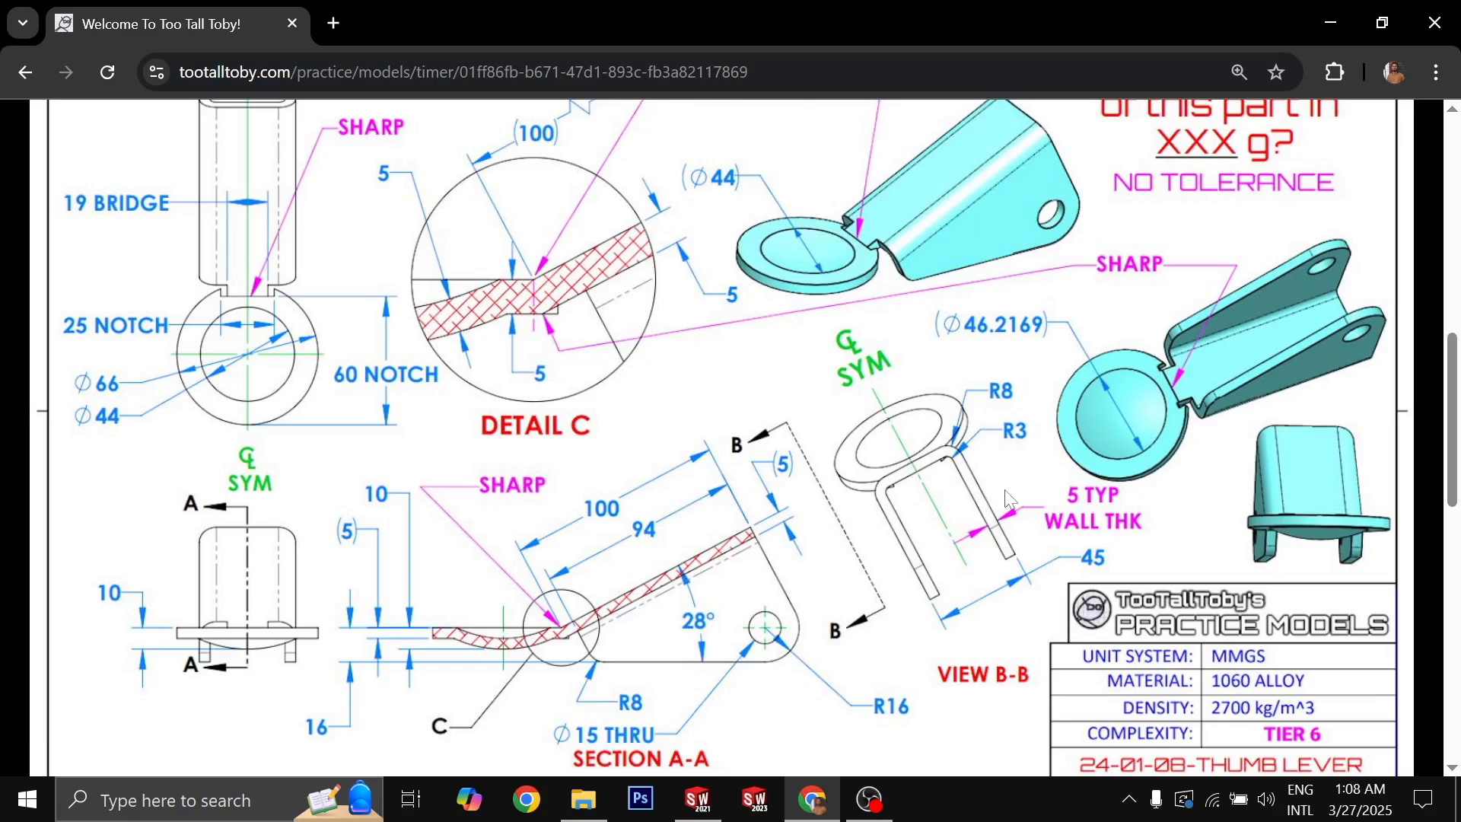
{"action": "scroll", "coordinate": [1009, 499], "scroll_direction": "down", "scroll_amount": 1}
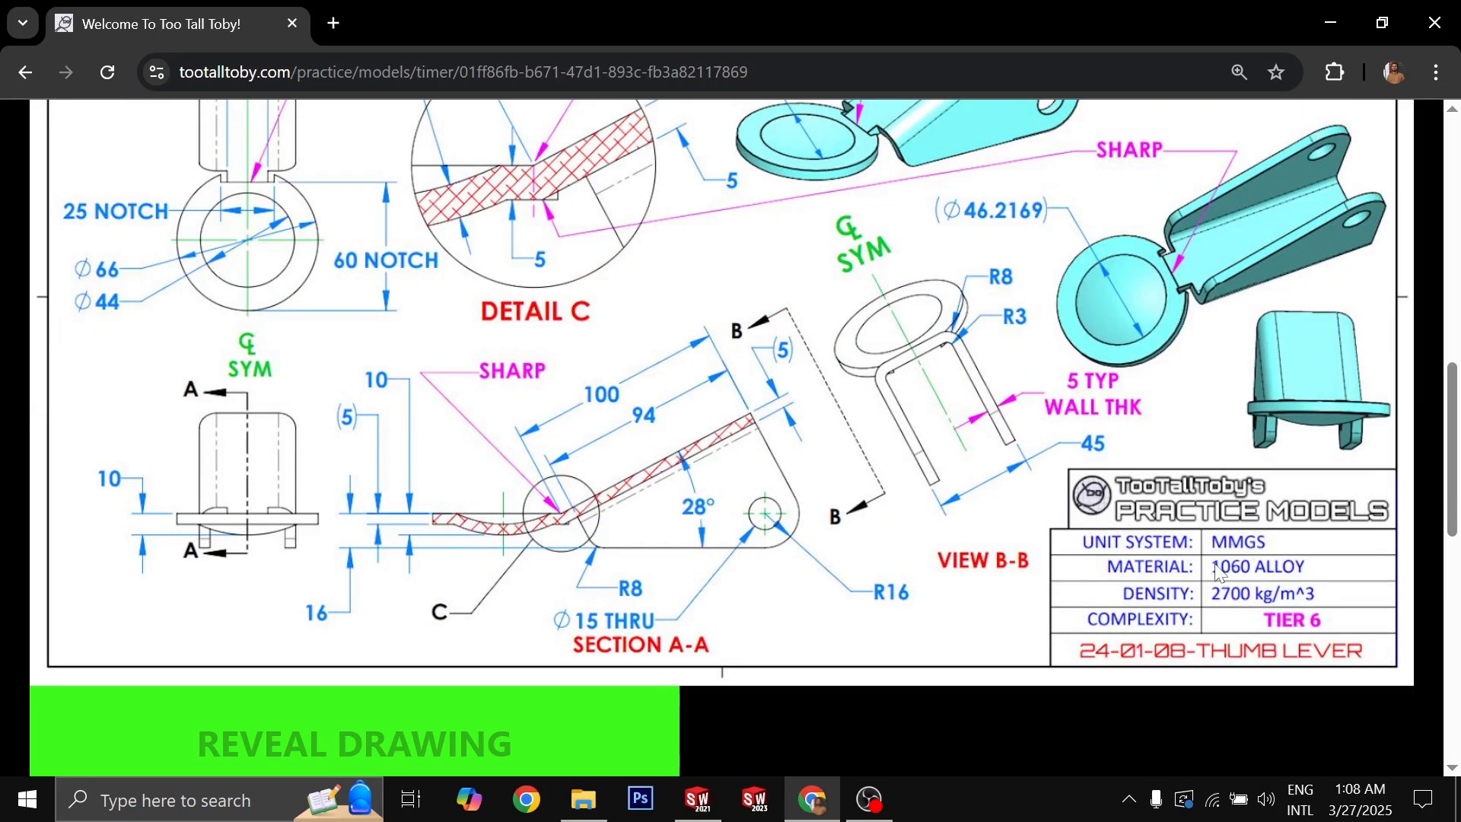
{"action": "scroll", "coordinate": [1242, 584], "scroll_direction": "up", "scroll_amount": 2}
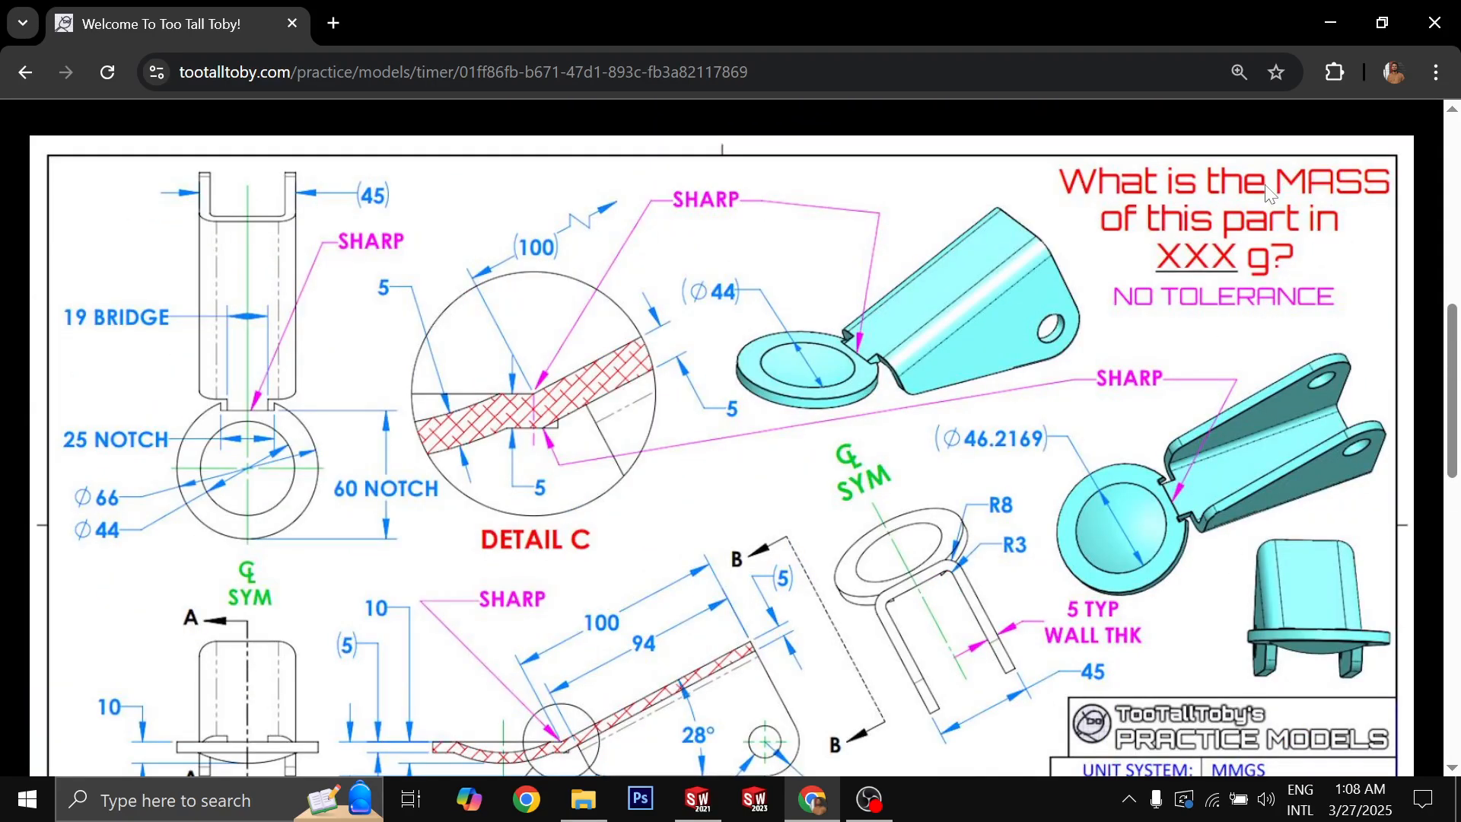
- Switch to SOLIDWORKS, create a part from the MMGS No Material template and assign 1060 Alloy as its material
{"action": "left_click", "coordinate": [720, 799]}
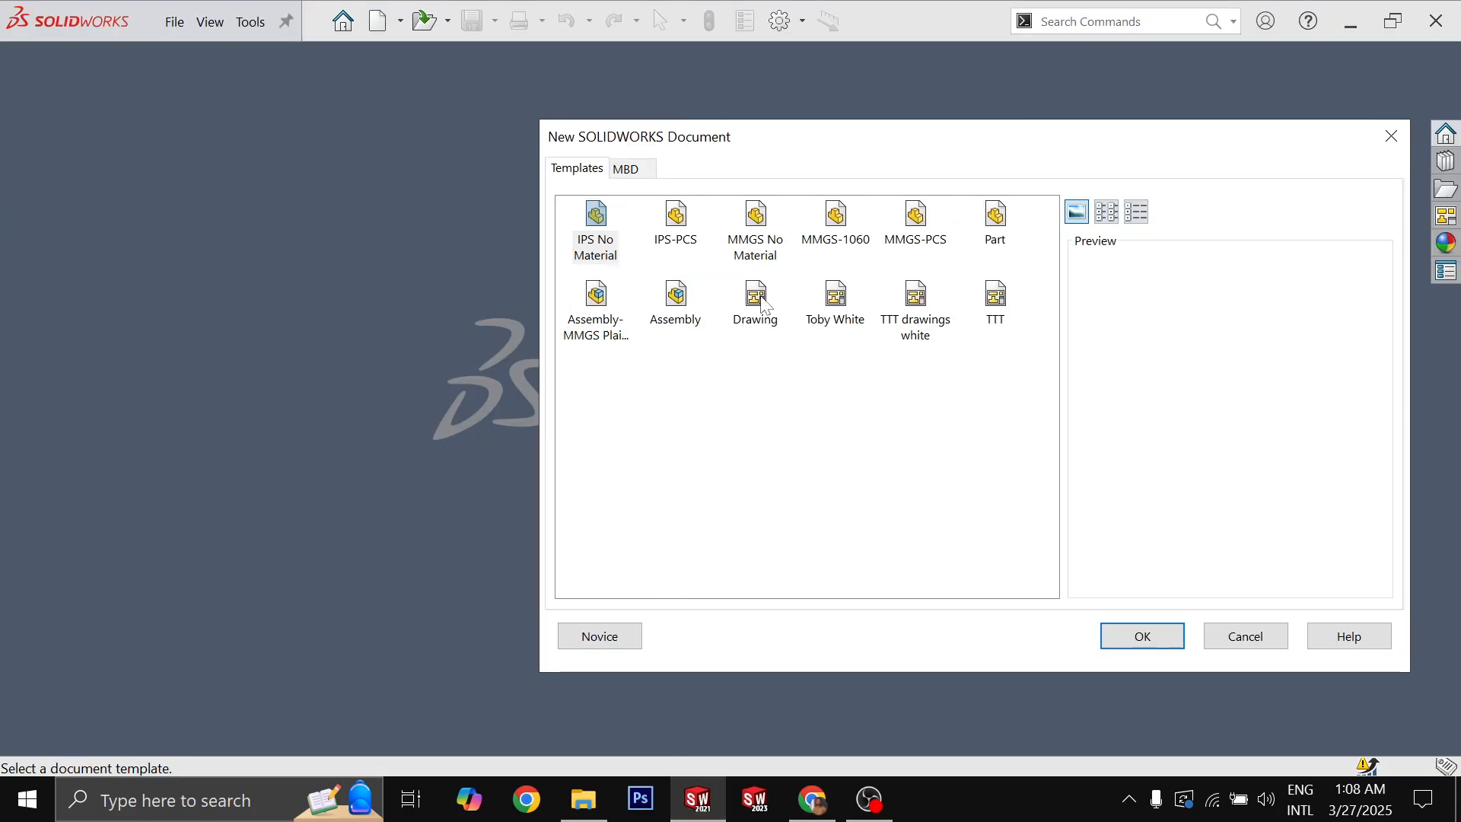
{"action": "double_click", "coordinate": [755, 225]}
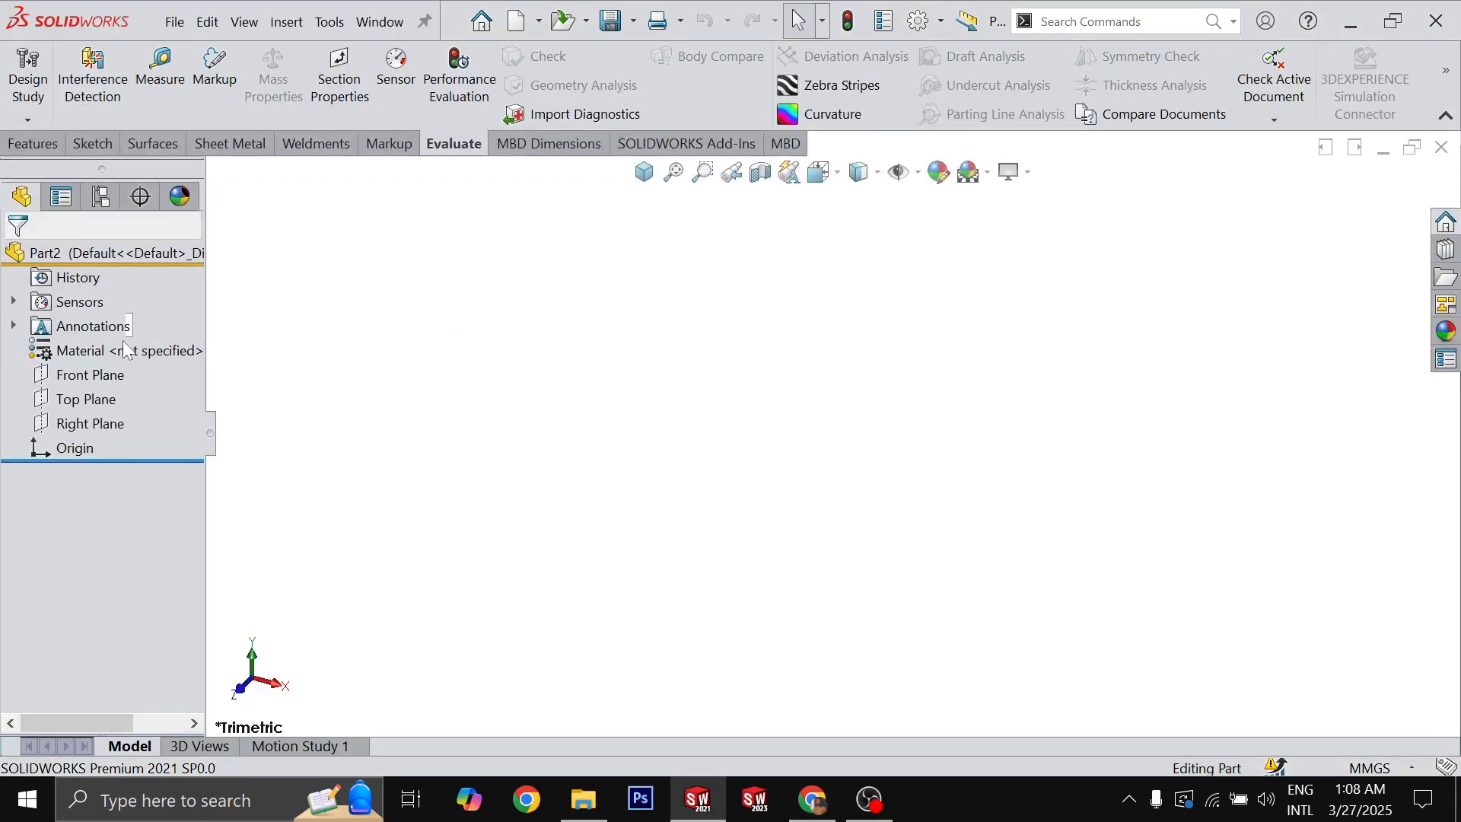
{"action": "right_click", "coordinate": [90, 361]}
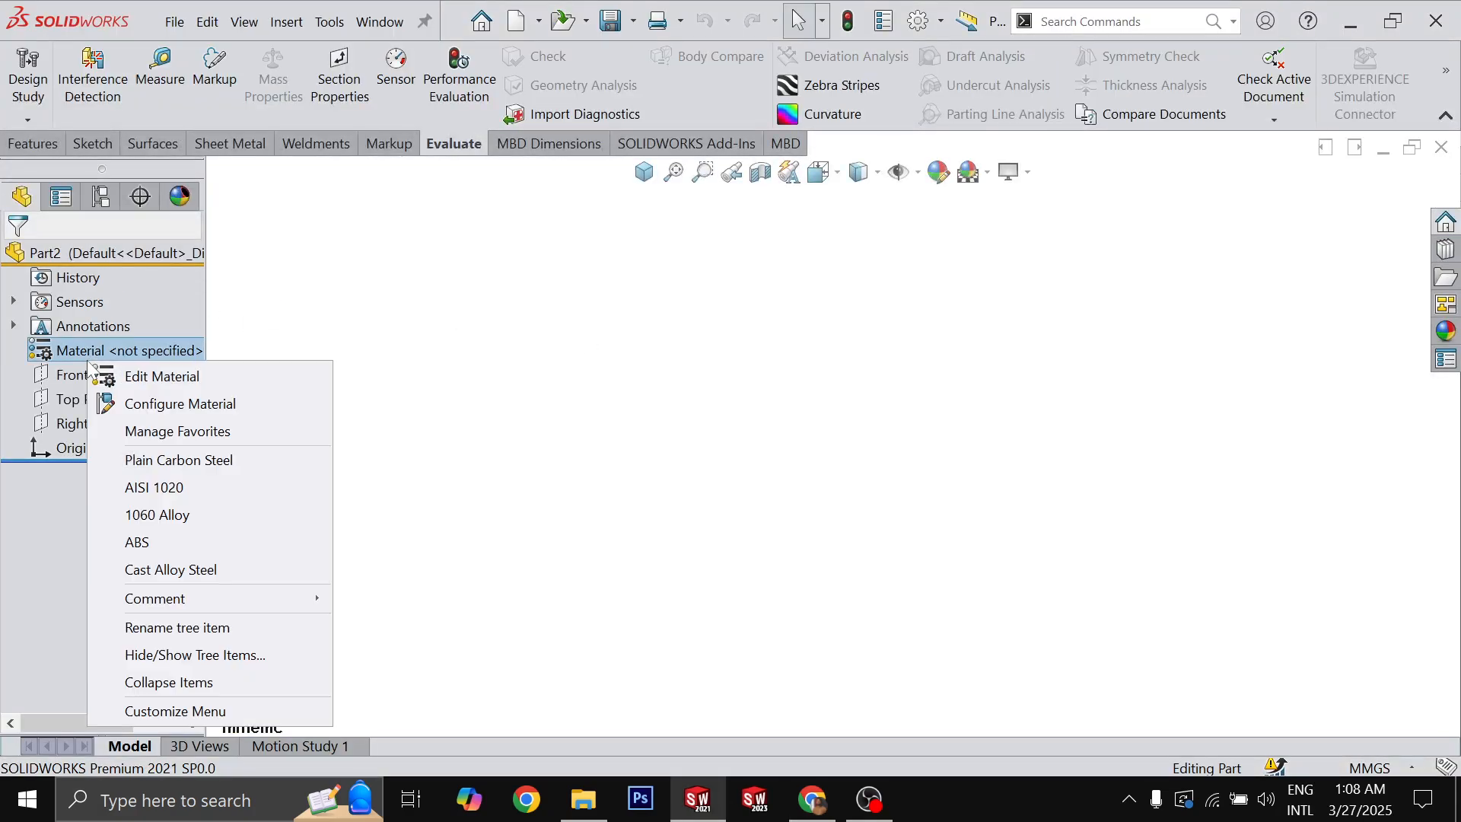
{"action": "left_click", "coordinate": [148, 514]}
- Check Section A-A on the drawing in Chrome, then in a Front Plane sketch in SOLIDWORKS draw a vertical centerline about 45 mm up from the origin
{"action": "left_click", "coordinate": [811, 797]}
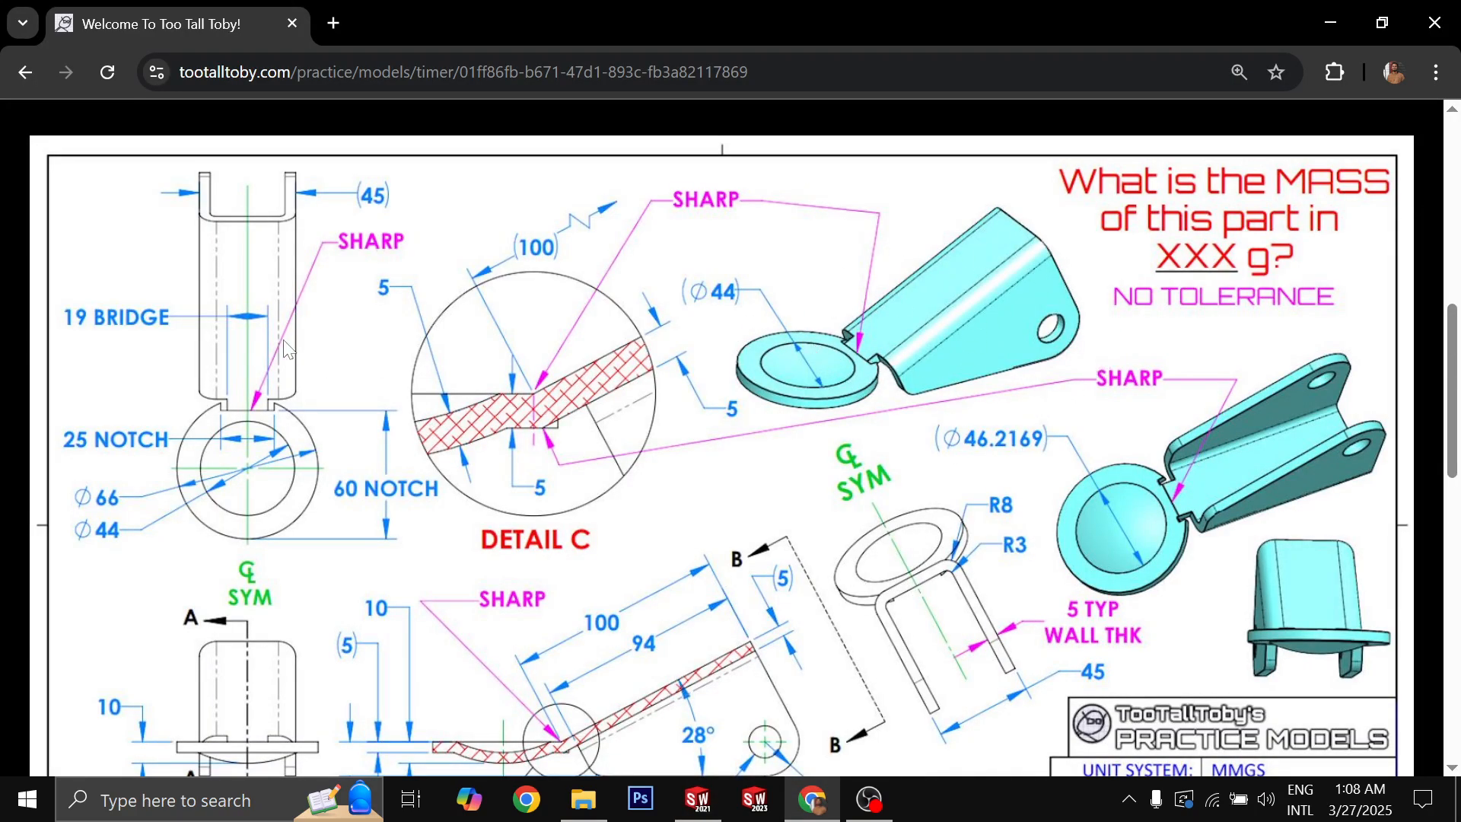
{"action": "scroll", "coordinate": [369, 425], "scroll_direction": "down", "scroll_amount": 3}
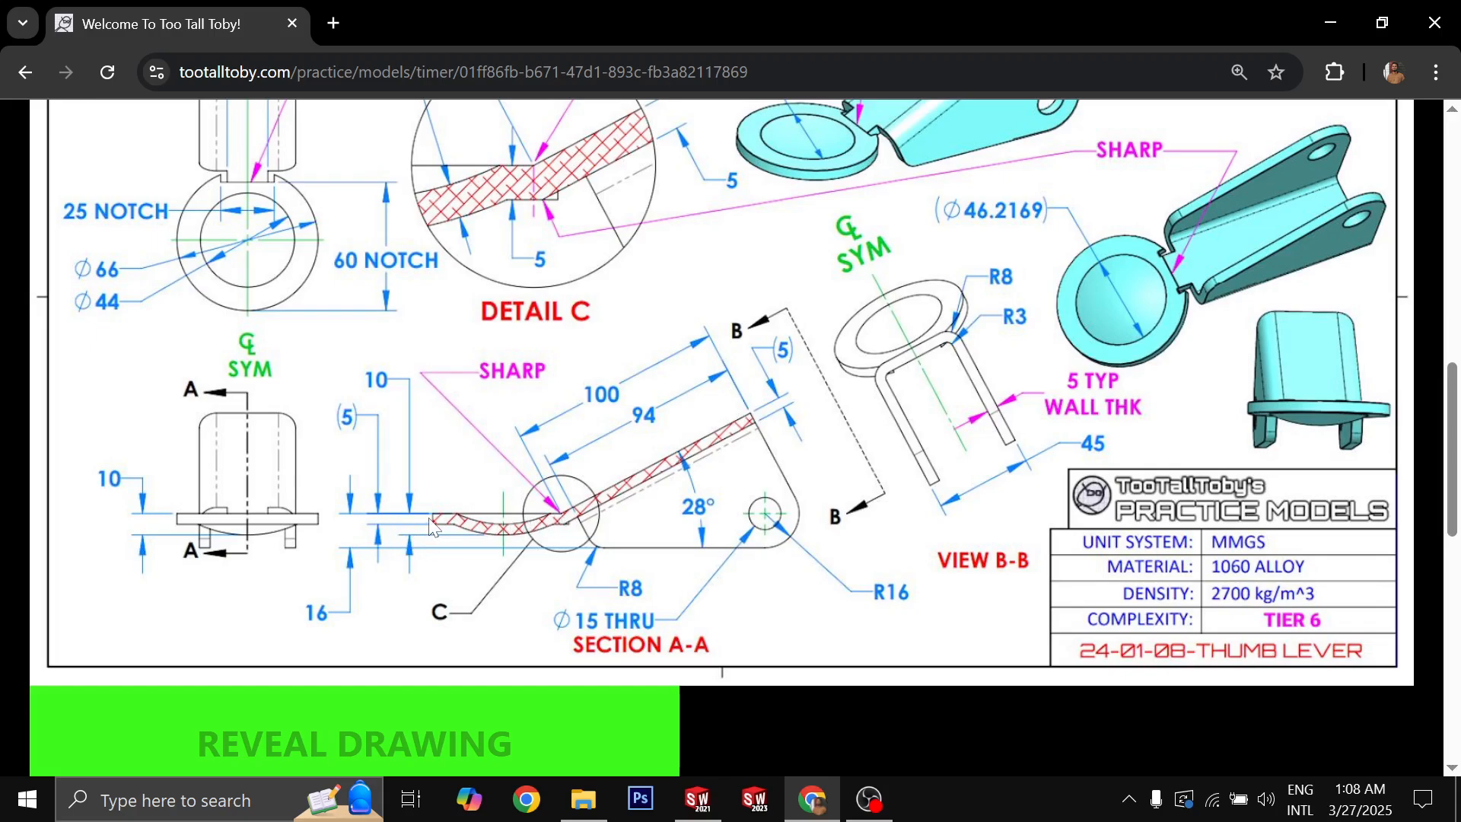
{"action": "scroll", "coordinate": [445, 523], "scroll_direction": "up", "scroll_amount": 2}
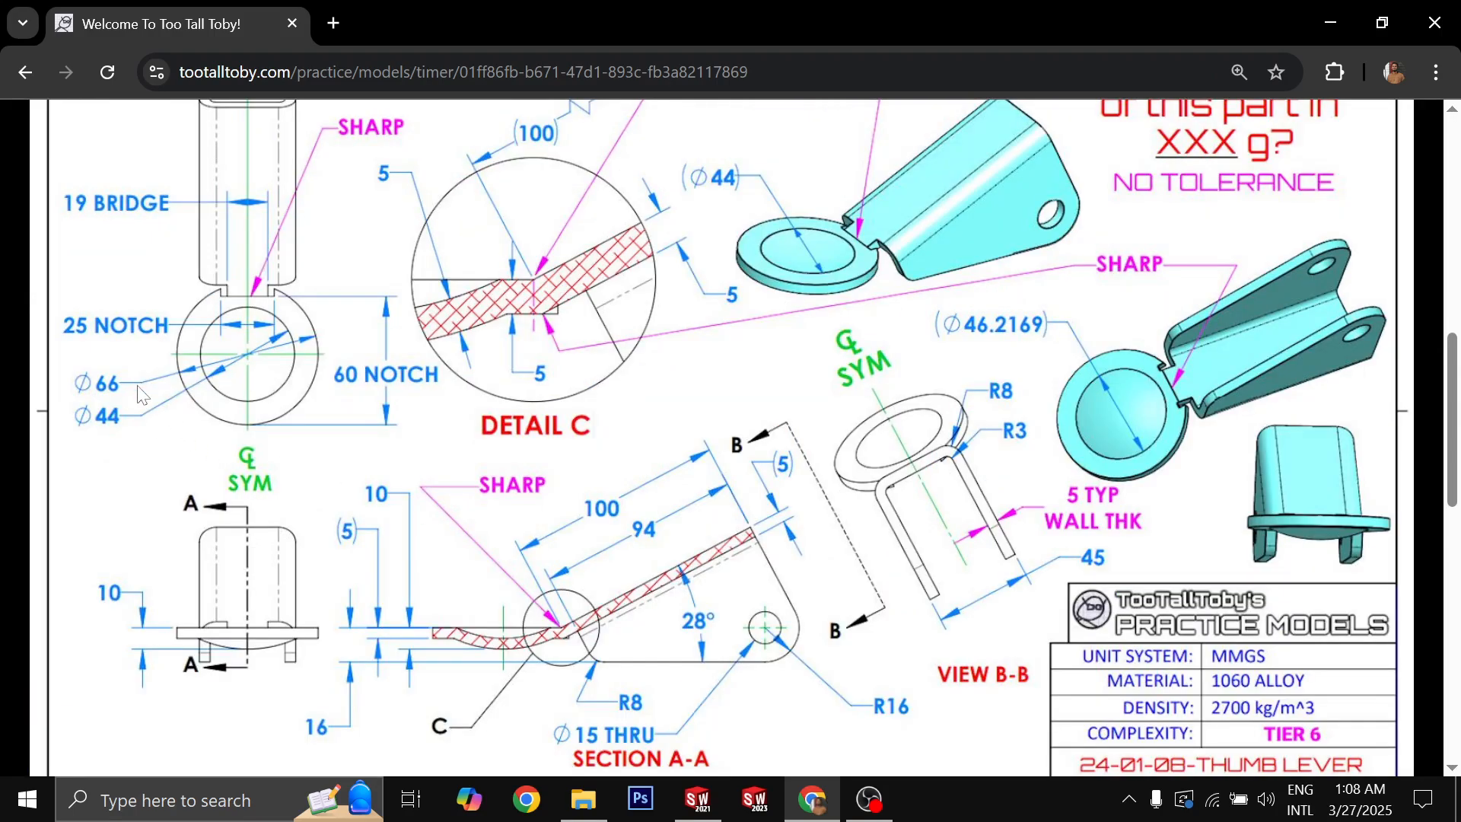
{"action": "left_click", "coordinate": [698, 799]}
{"action": "left_click", "coordinate": [74, 374]}
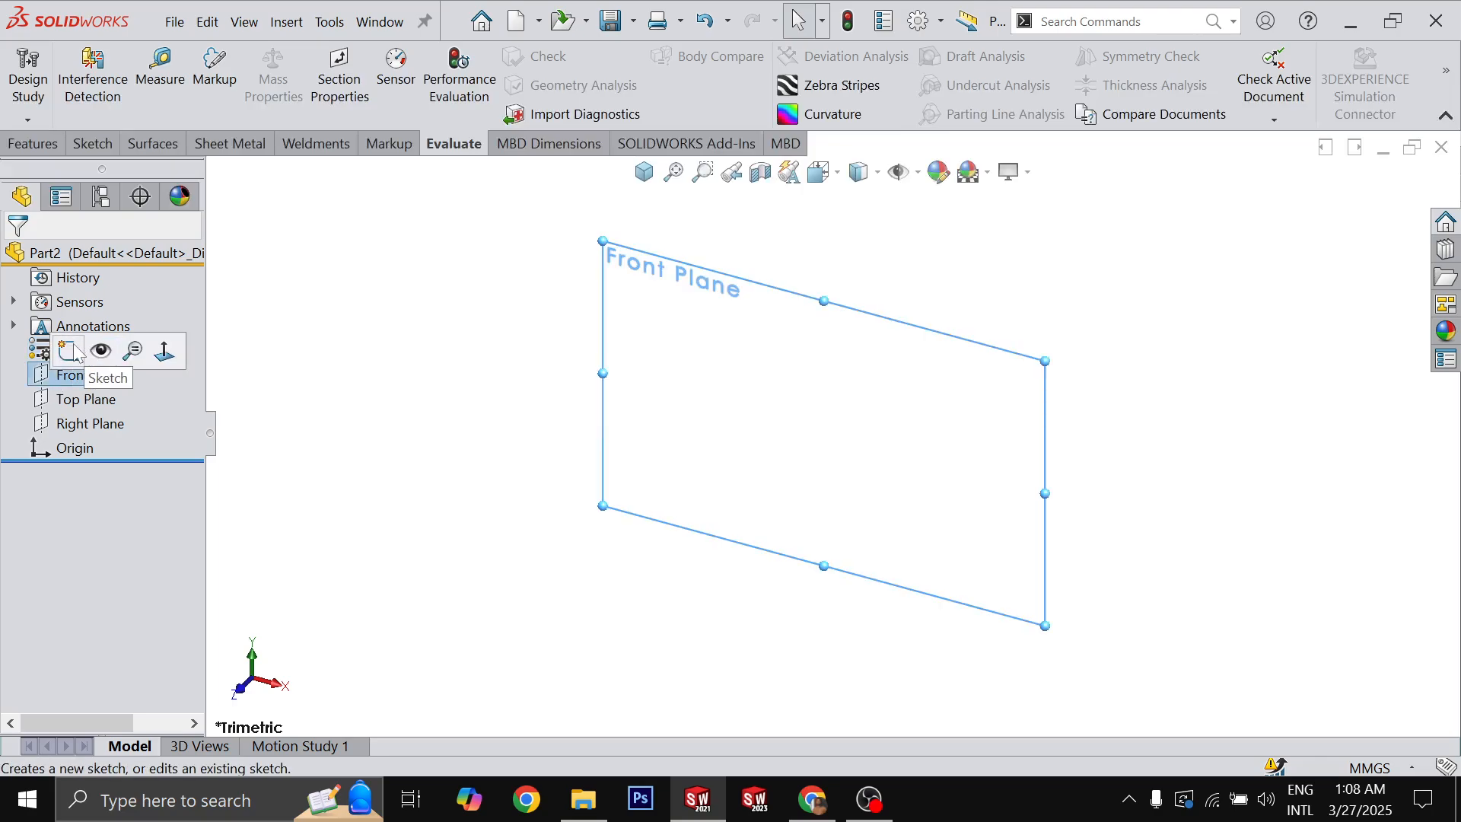
{"action": "left_click", "coordinate": [70, 351]}
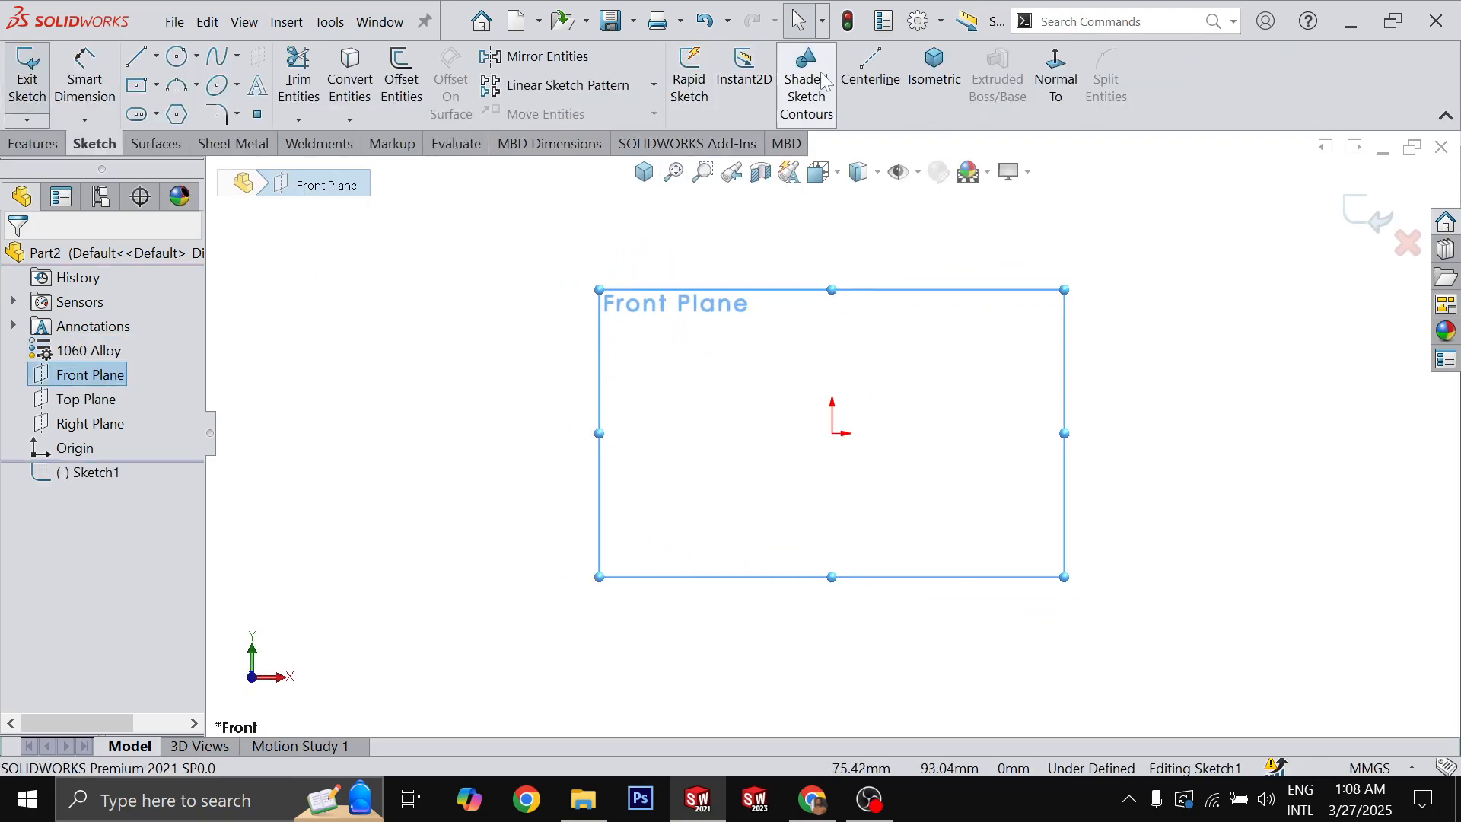
{"action": "left_click", "coordinate": [869, 80]}
{"action": "left_click", "coordinate": [831, 317]}
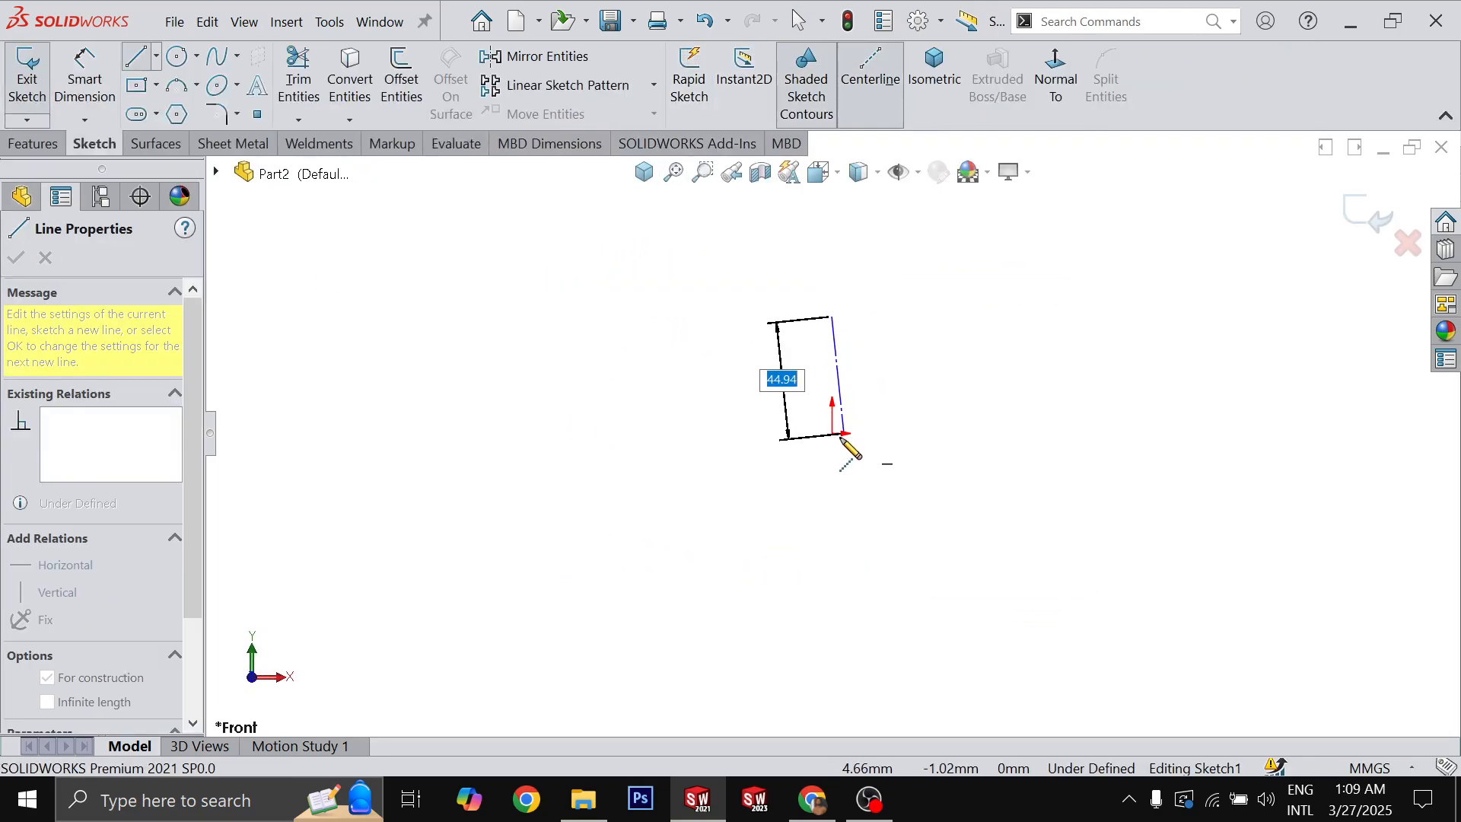
{"action": "left_click", "coordinate": [834, 434]}
{"action": "key", "text": "Escape"}
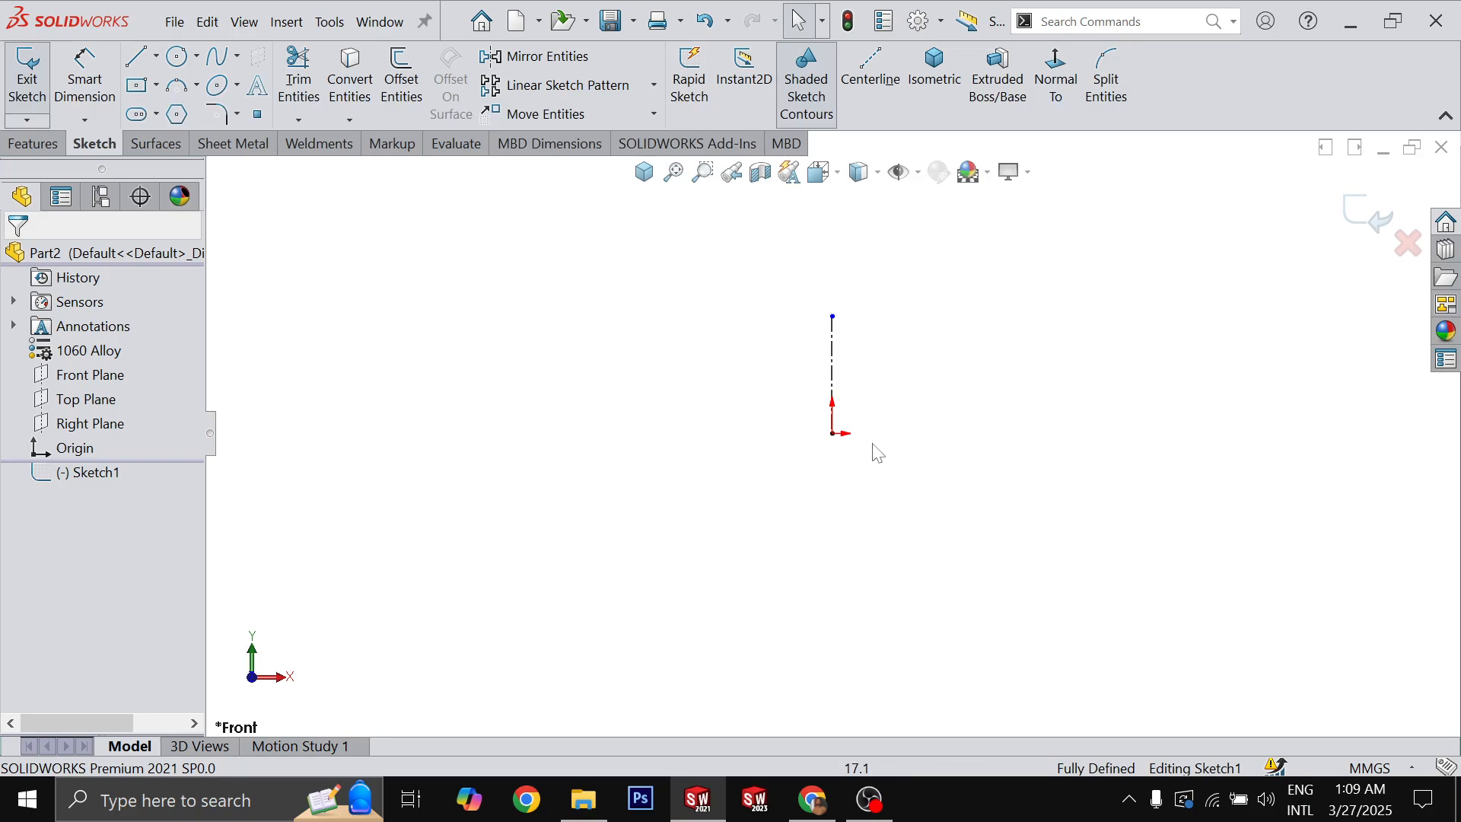
- Sketch a short horizontal line beside the centerline and a downward-bulging three-point arc of about 33 mm radius from its inner end to the centerline
{"action": "key", "text": "l"}
{"action": "left_click_drag", "start_coordinate": [712, 385], "coordinate": [759, 385]}
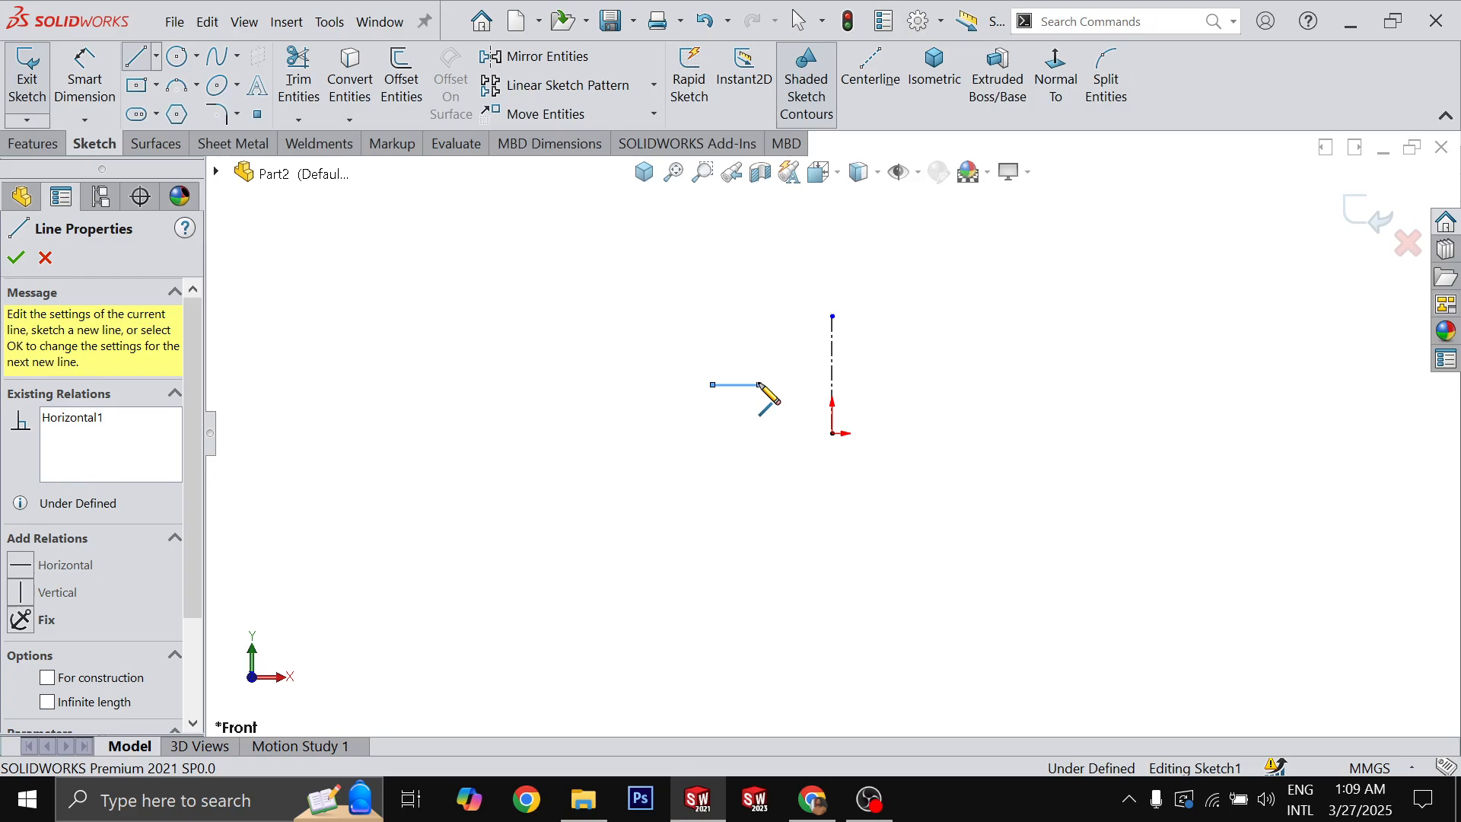
{"action": "key", "text": "Escape"}
{"action": "key", "text": "a"}
{"action": "left_click", "coordinate": [760, 385]}
{"action": "left_click", "coordinate": [833, 402]}
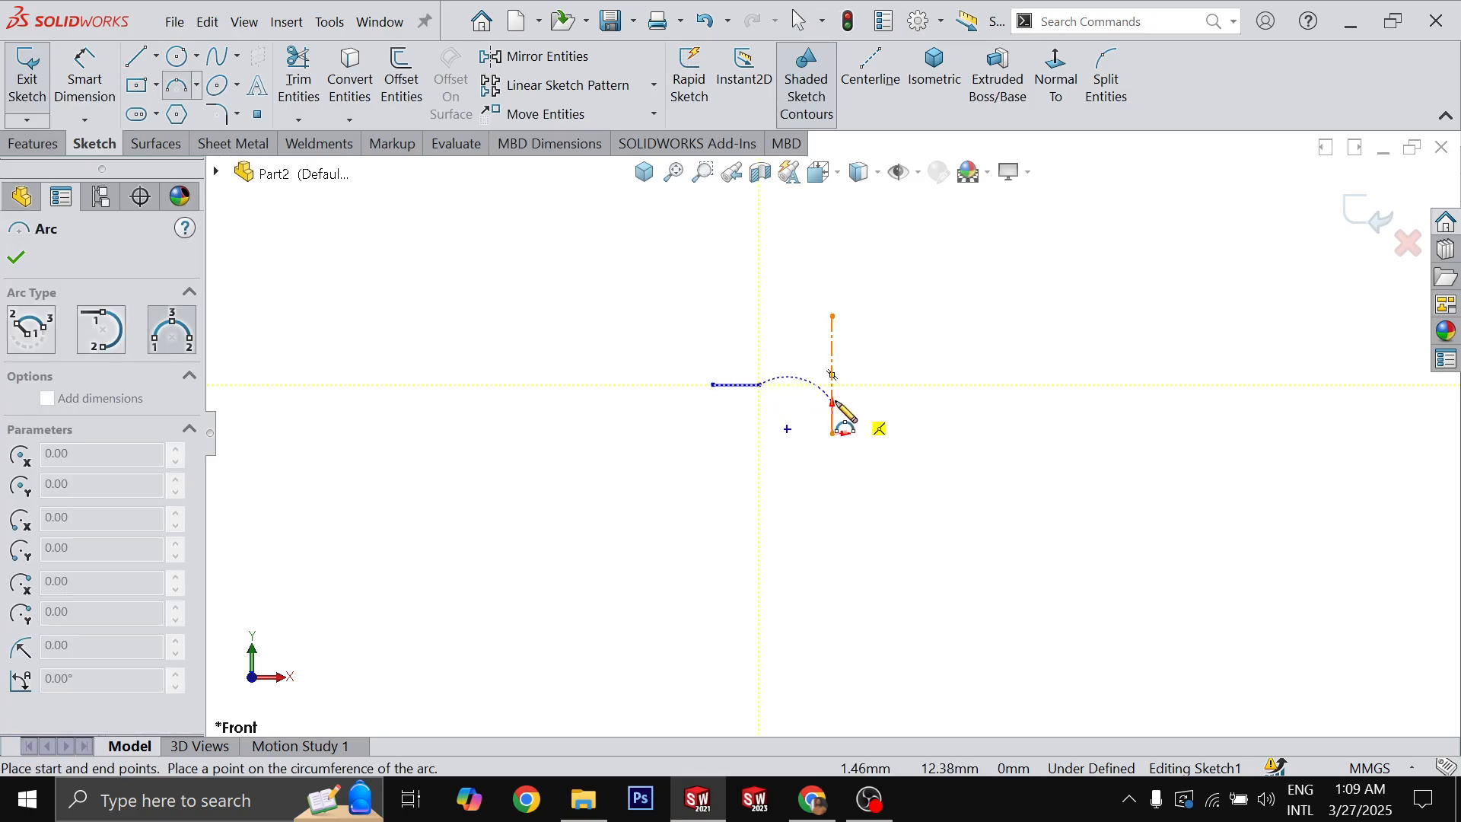
{"action": "left_click", "coordinate": [804, 404]}
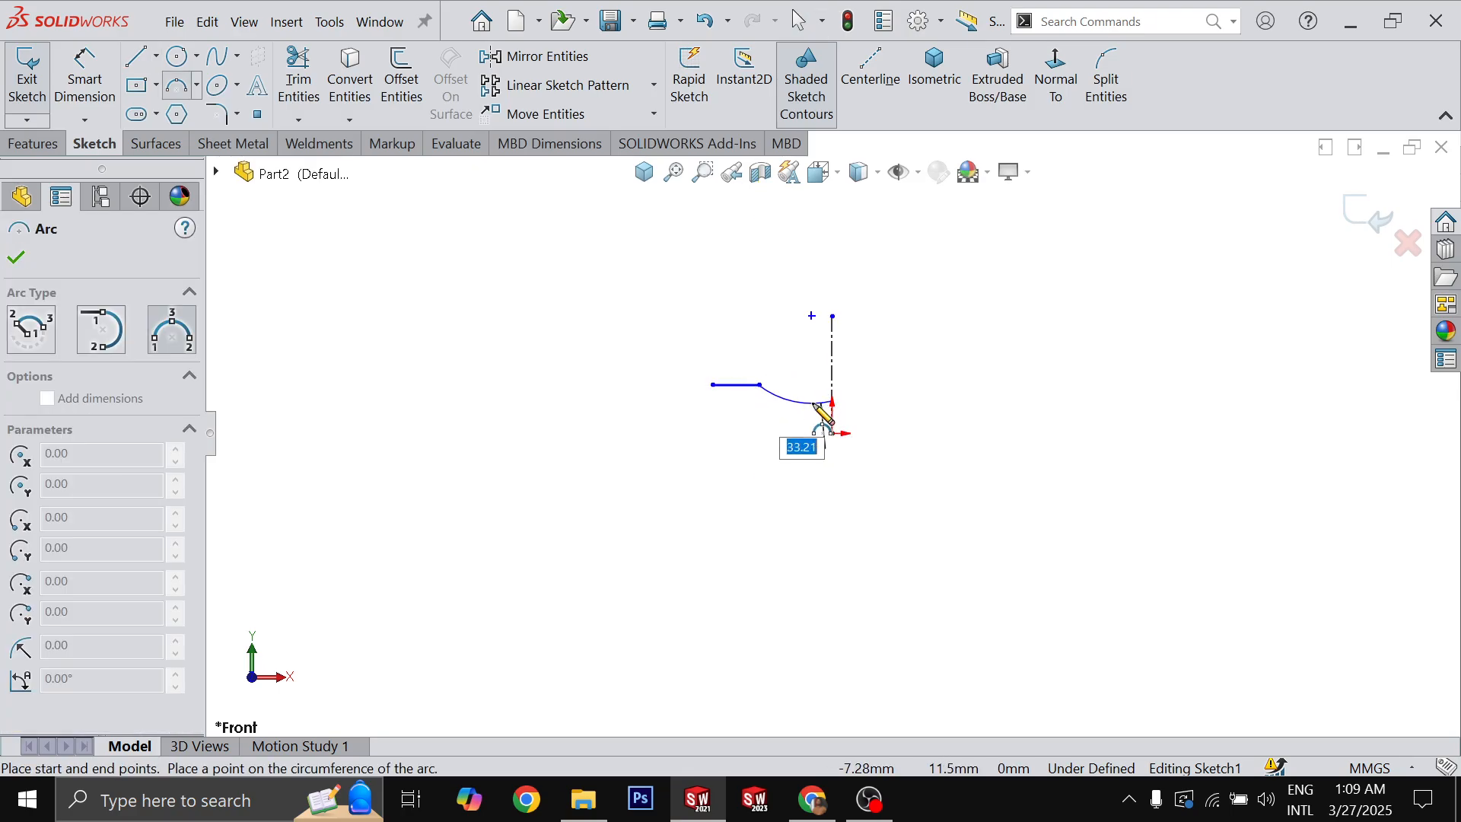
{"action": "key", "text": "Escape"}
- Constrain the upper arc's center point to lie on the vertical centerline
{"action": "left_click", "coordinate": [814, 315]}
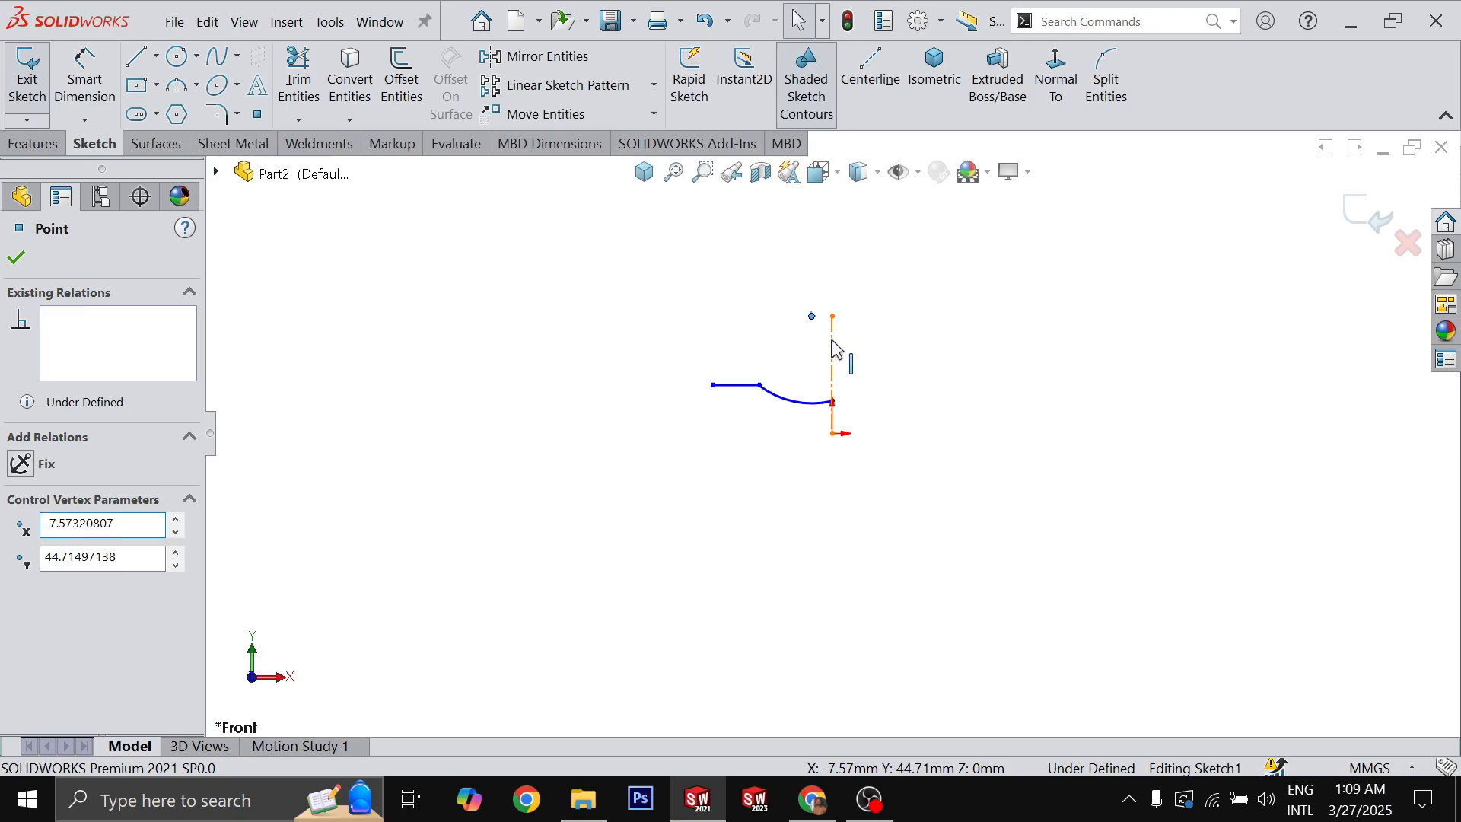
{"action": "left_click", "coordinate": [832, 340], "text": "ctrl"}
{"action": "key", "text": "d"}
{"action": "key", "text": "Escape"}
{"action": "scroll", "coordinate": [786, 474], "scroll_direction": "down", "scroll_amount": 3}
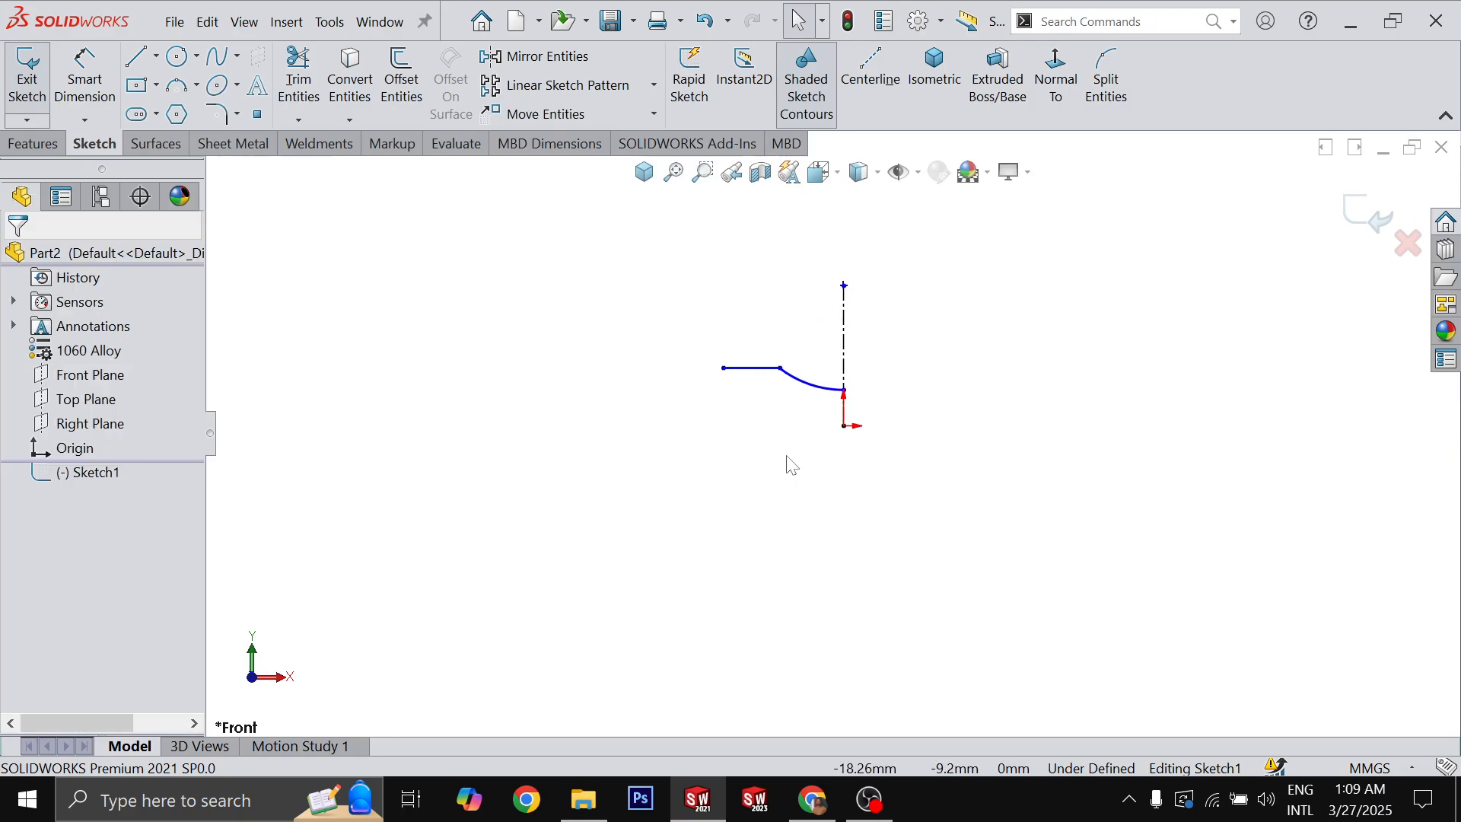
- Draw the profile's outer vertical edge down from the upper line and a lower horizontal line about 16 mm long toward the centerline
{"action": "key", "text": "l"}
{"action": "left_click", "coordinate": [713, 349]}
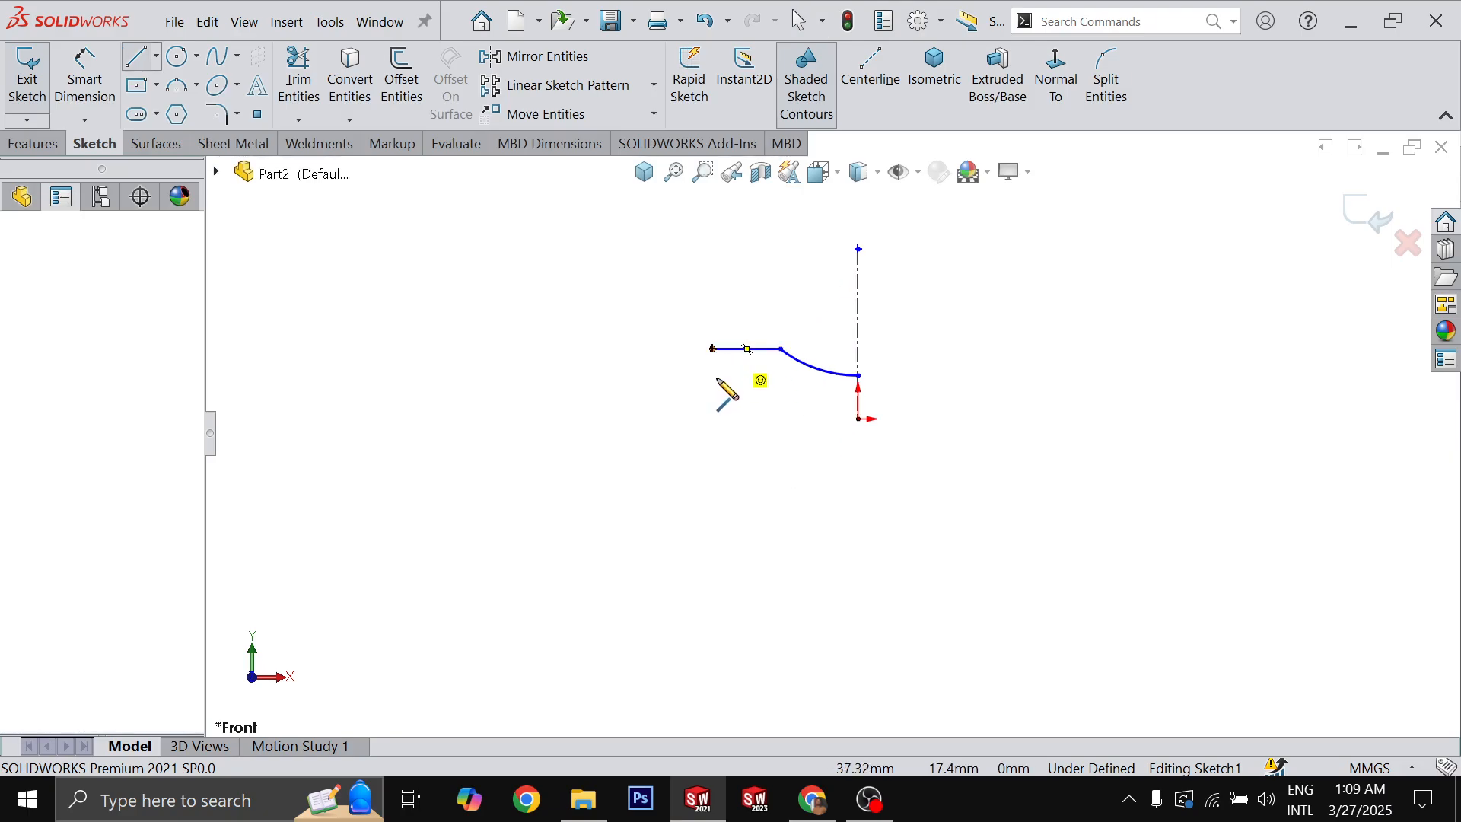
{"action": "left_click", "coordinate": [713, 384]}
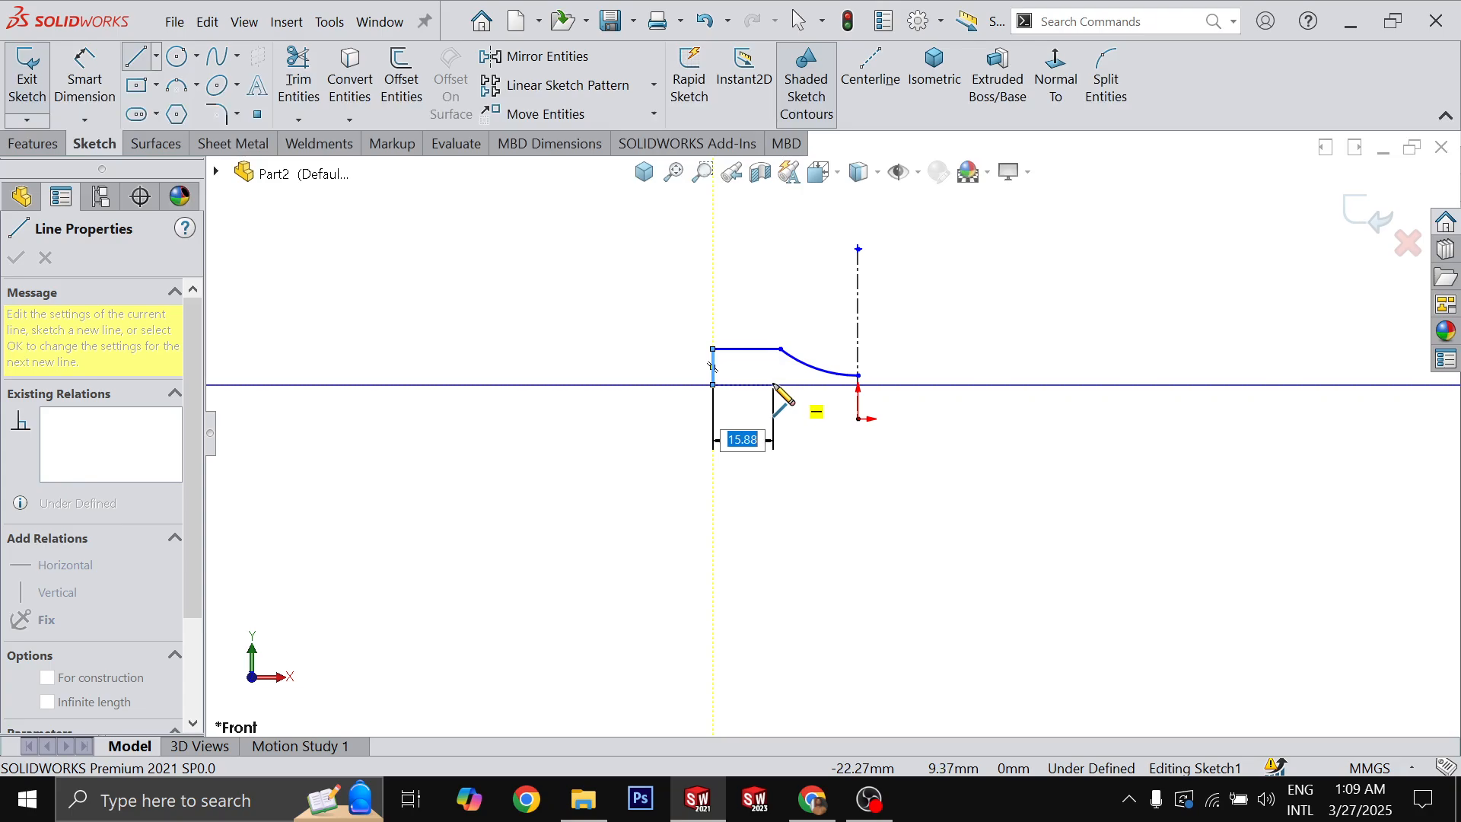
{"action": "left_click", "coordinate": [775, 385]}
{"action": "key", "text": "Escape"}
{"action": "key", "text": "Escape"}
- Draw the lower three-point arc from the bottom line to the origin and close the profile with a vertical line between the arc ends
{"action": "key", "text": "a"}
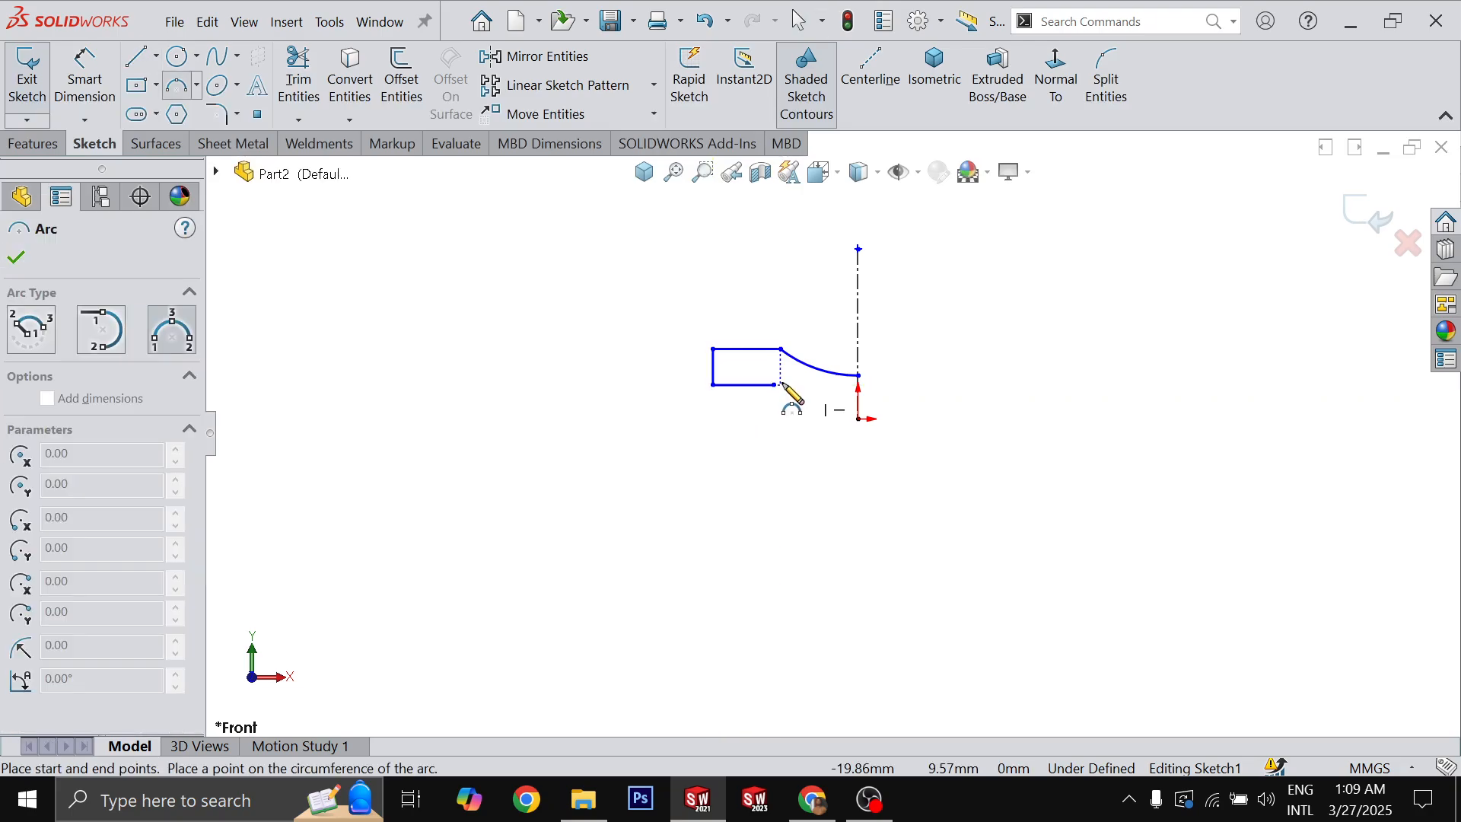
{"action": "left_click", "coordinate": [776, 384]}
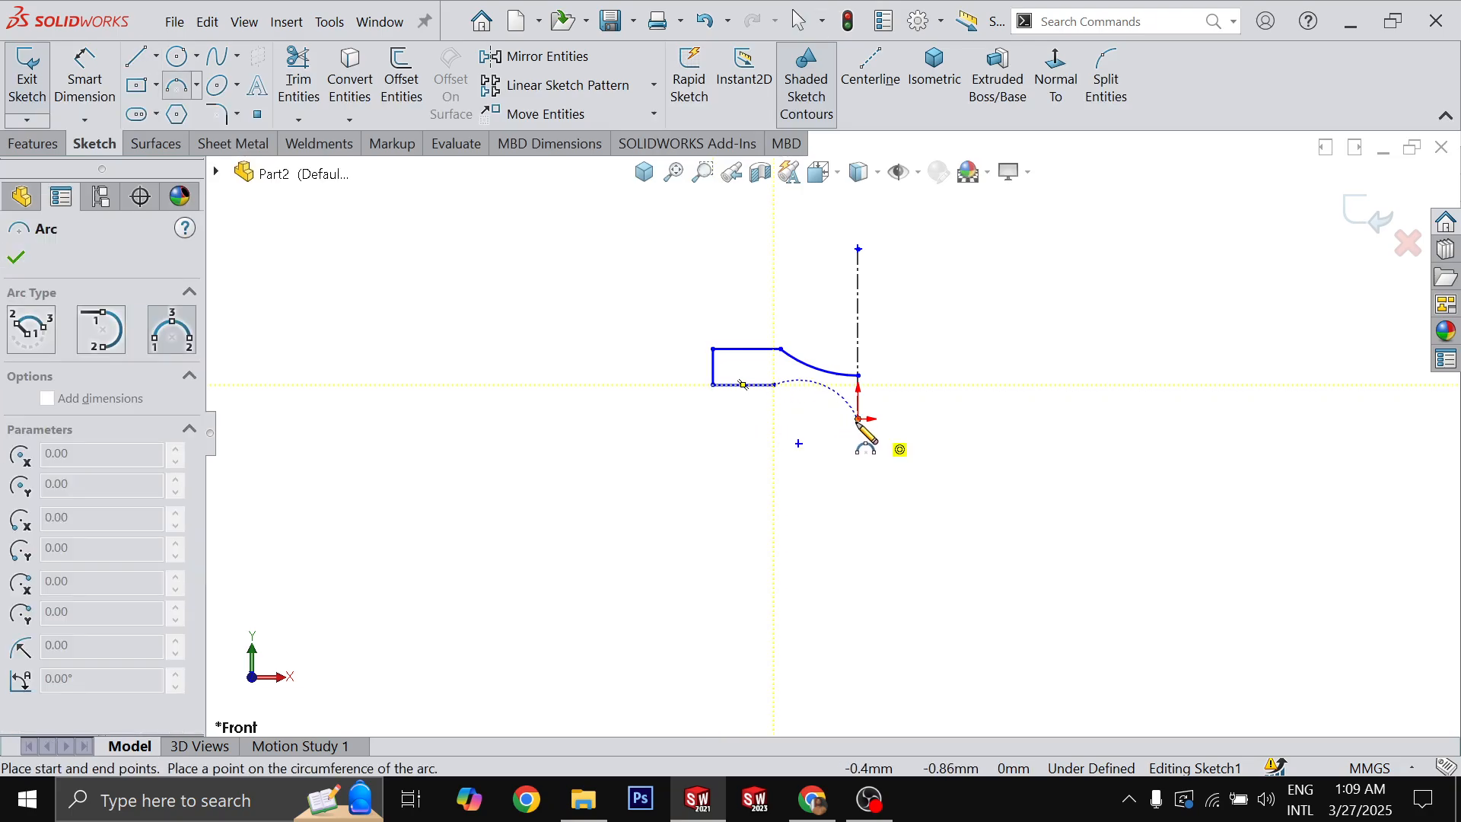
{"action": "left_click", "coordinate": [858, 419]}
{"action": "left_click", "coordinate": [817, 412]}
{"action": "key", "text": "Escape"}
{"action": "key", "text": "l"}
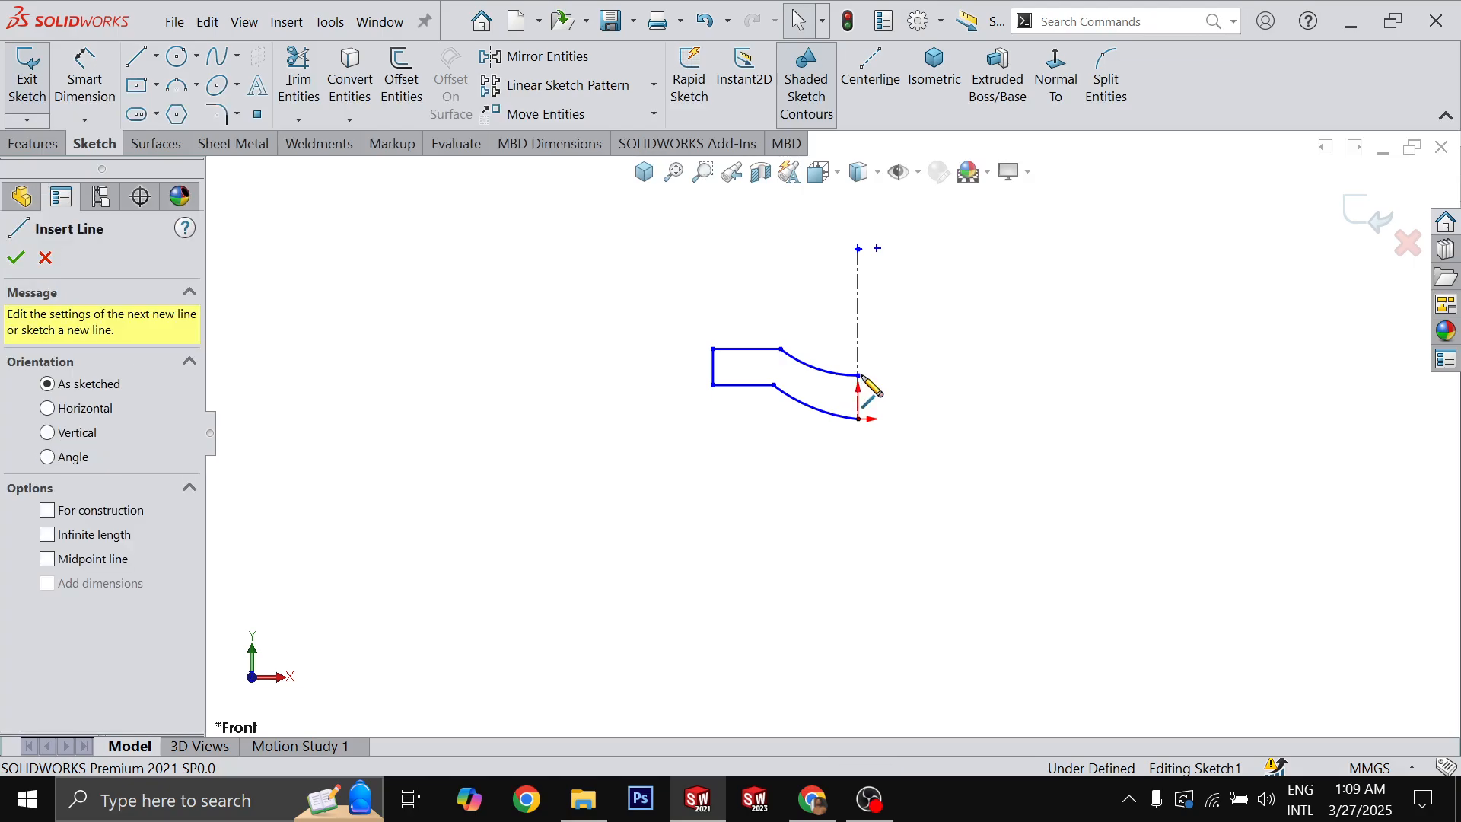
{"action": "left_click", "coordinate": [858, 374]}
{"action": "left_click", "coordinate": [858, 419]}
{"action": "key", "text": "Escape"}
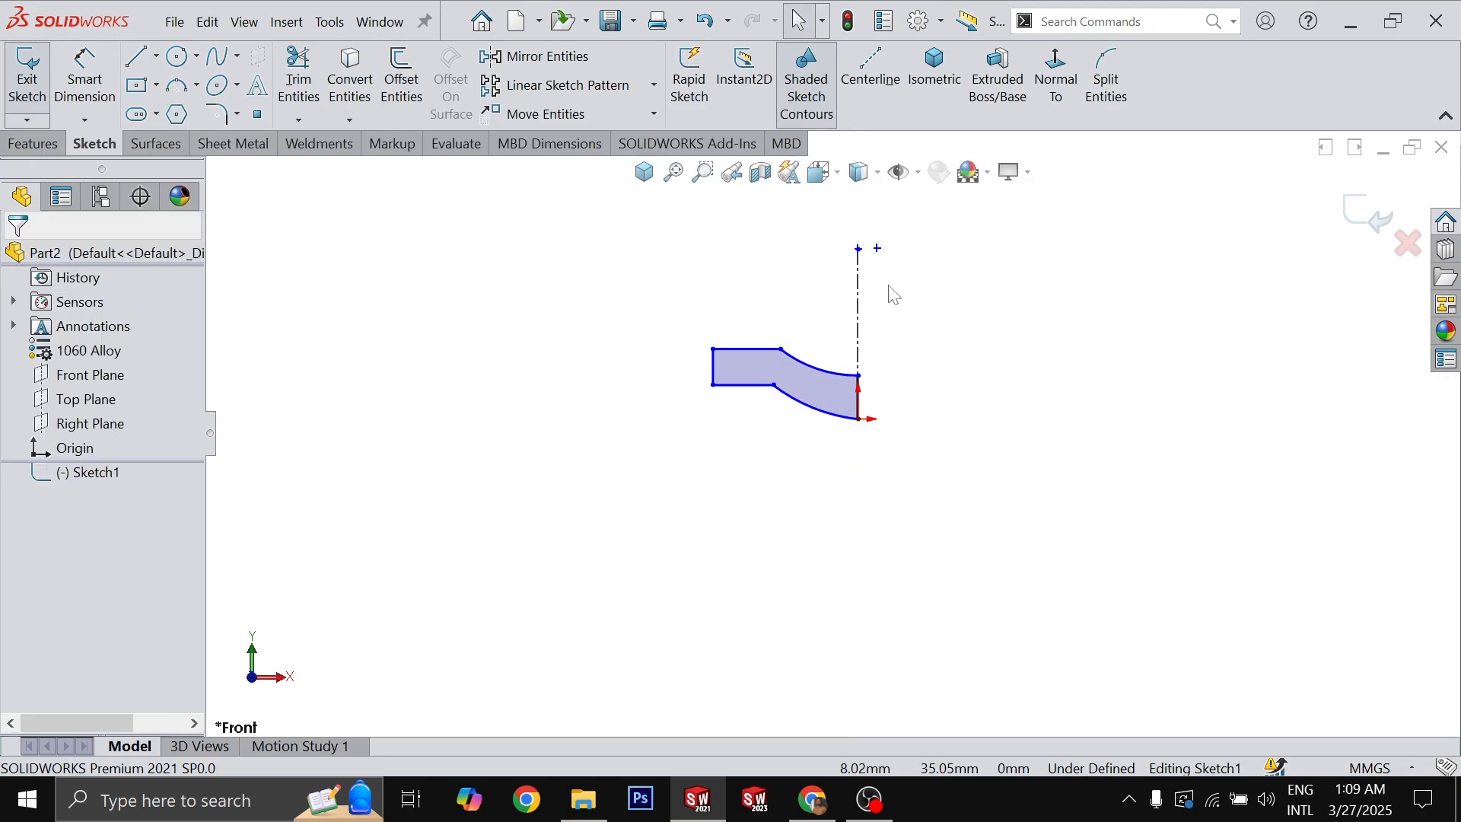
- Constrain the lower arc's center point to the upper endpoint of the centerline
{"action": "left_click", "coordinate": [878, 250]}
{"action": "left_click", "coordinate": [857, 248], "text": "ctrl"}
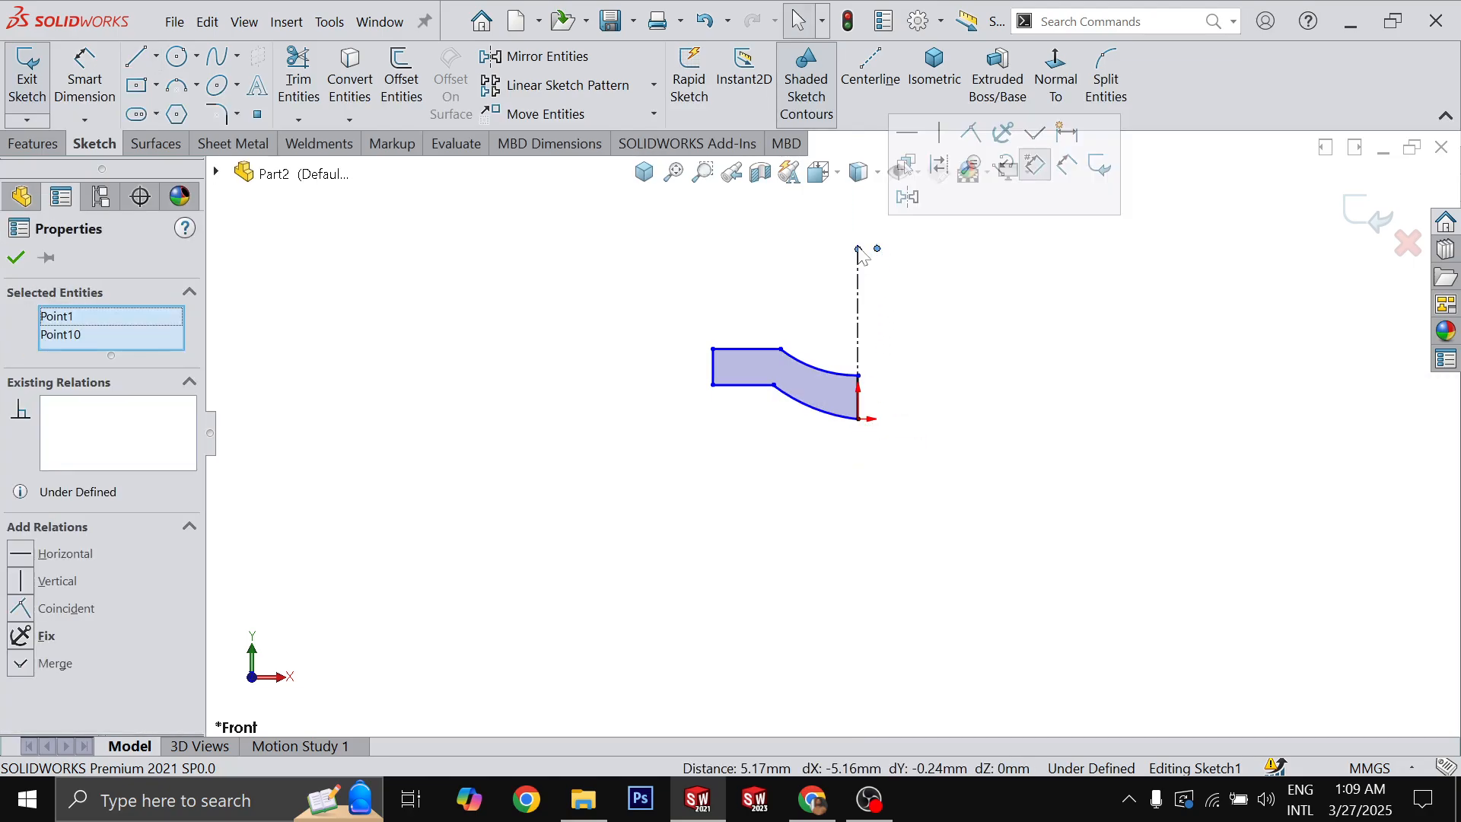
{"action": "key", "text": "d"}
{"action": "left_click", "coordinate": [921, 499]}
- Dimension the length of the profile's outer vertical edge as 5 mm
{"action": "key", "text": "d"}
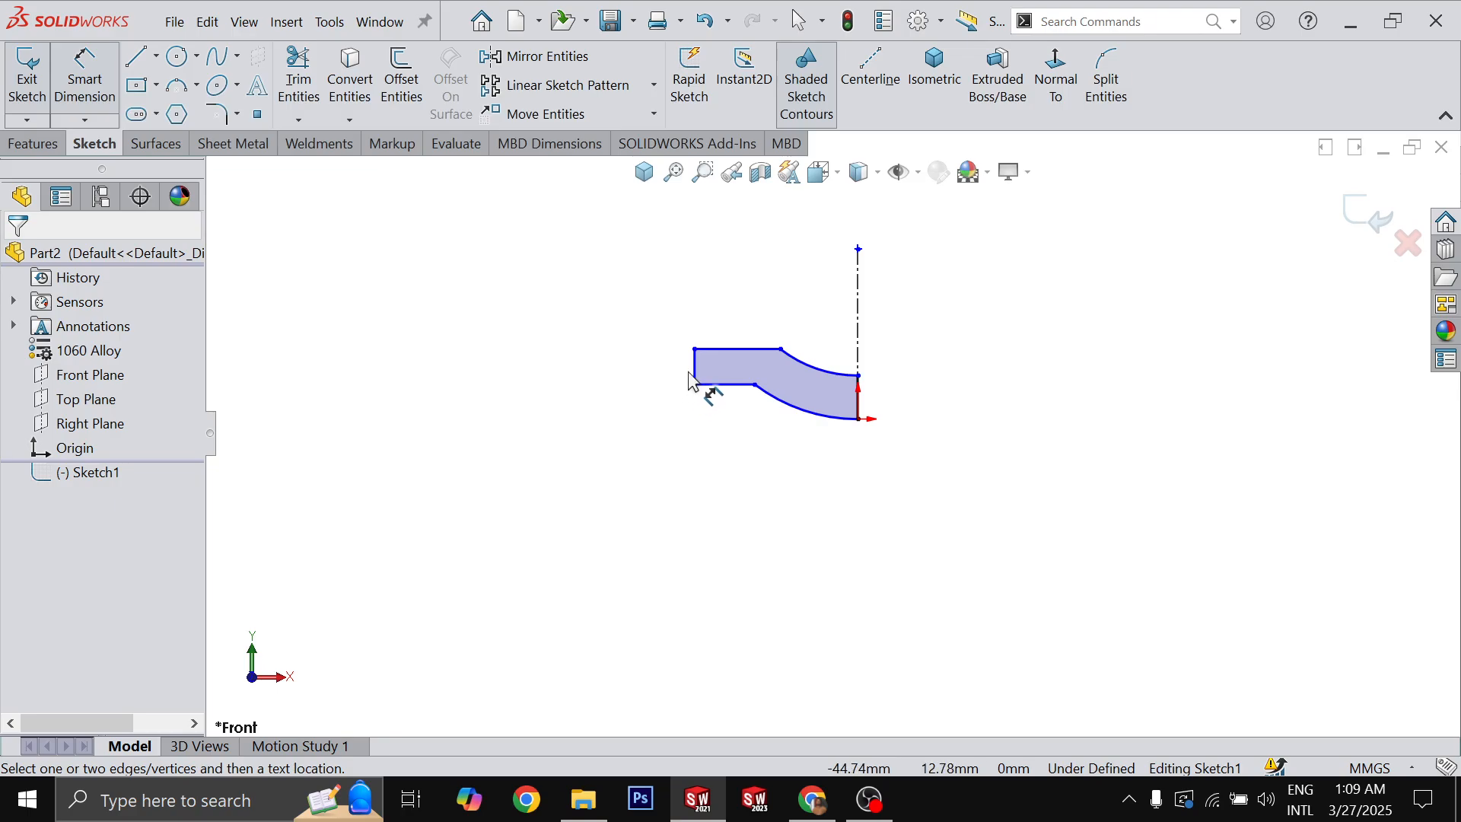
{"action": "left_click", "coordinate": [694, 367]}
{"action": "left_click", "coordinate": [660, 369]}
{"action": "key", "text": "alt+Tab"}
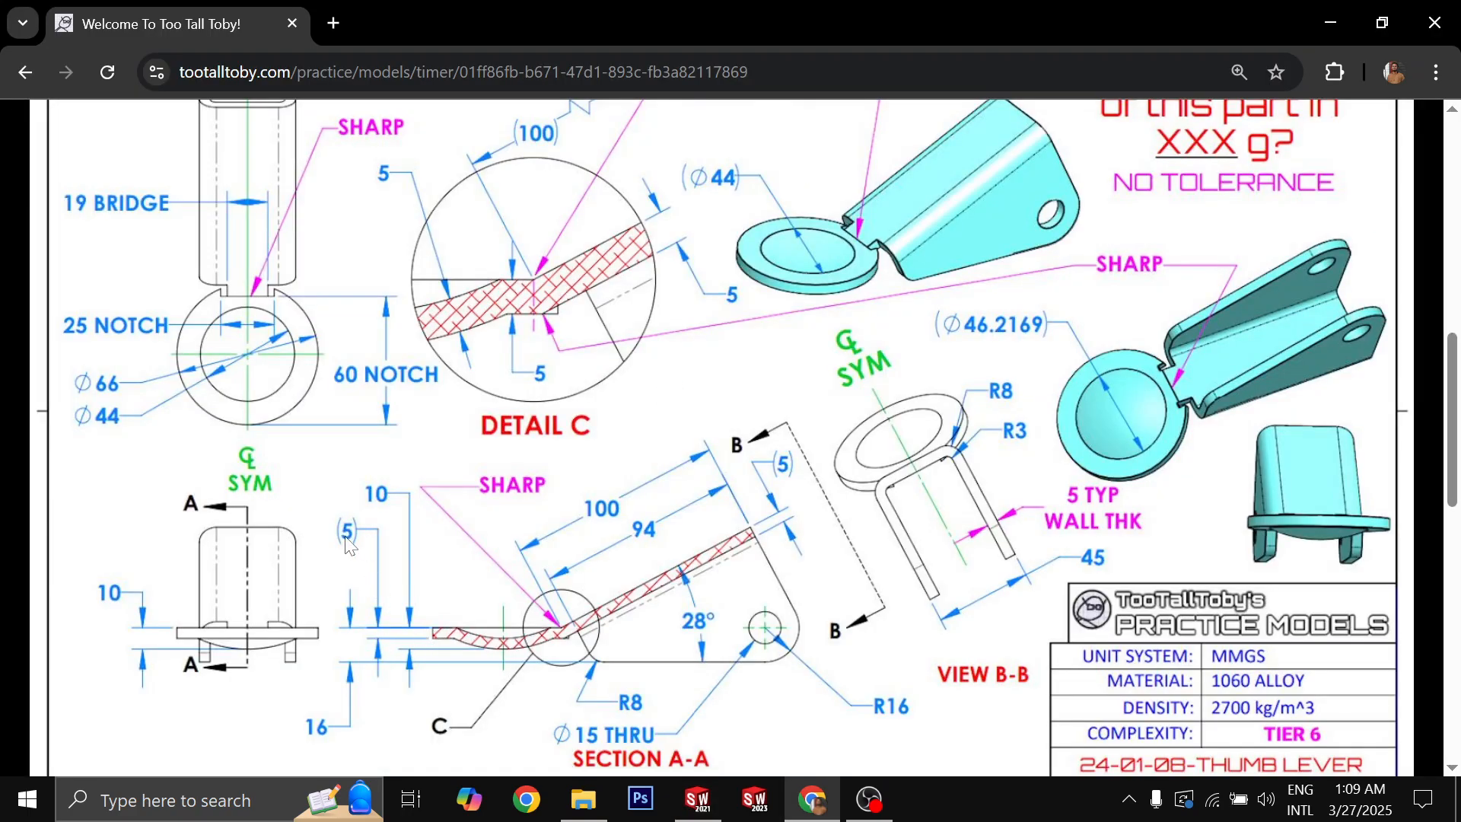
{"action": "key", "text": "alt+Tab"}
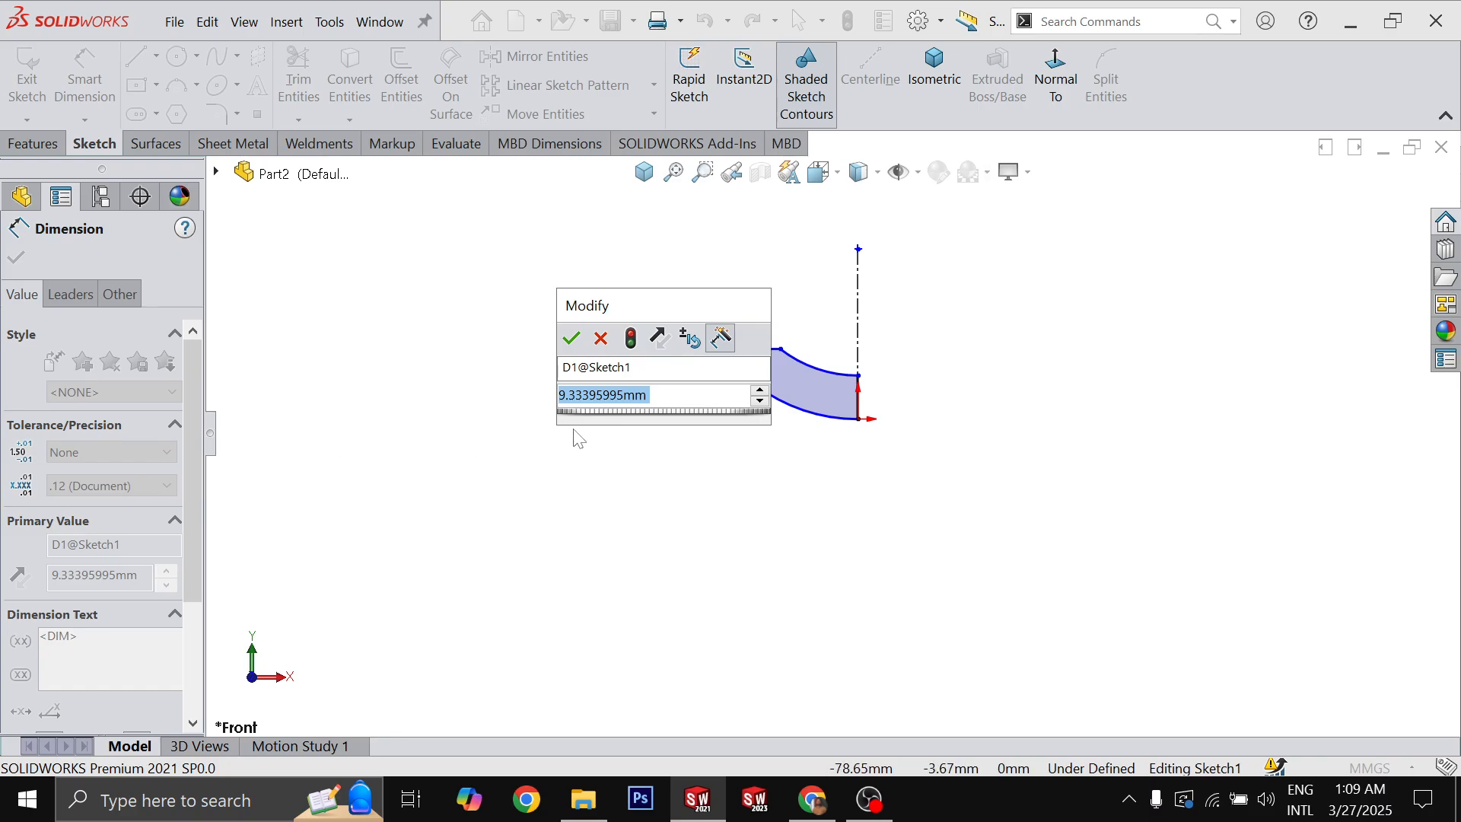
{"action": "type", "text": "5"}
{"action": "key", "text": "Return"}
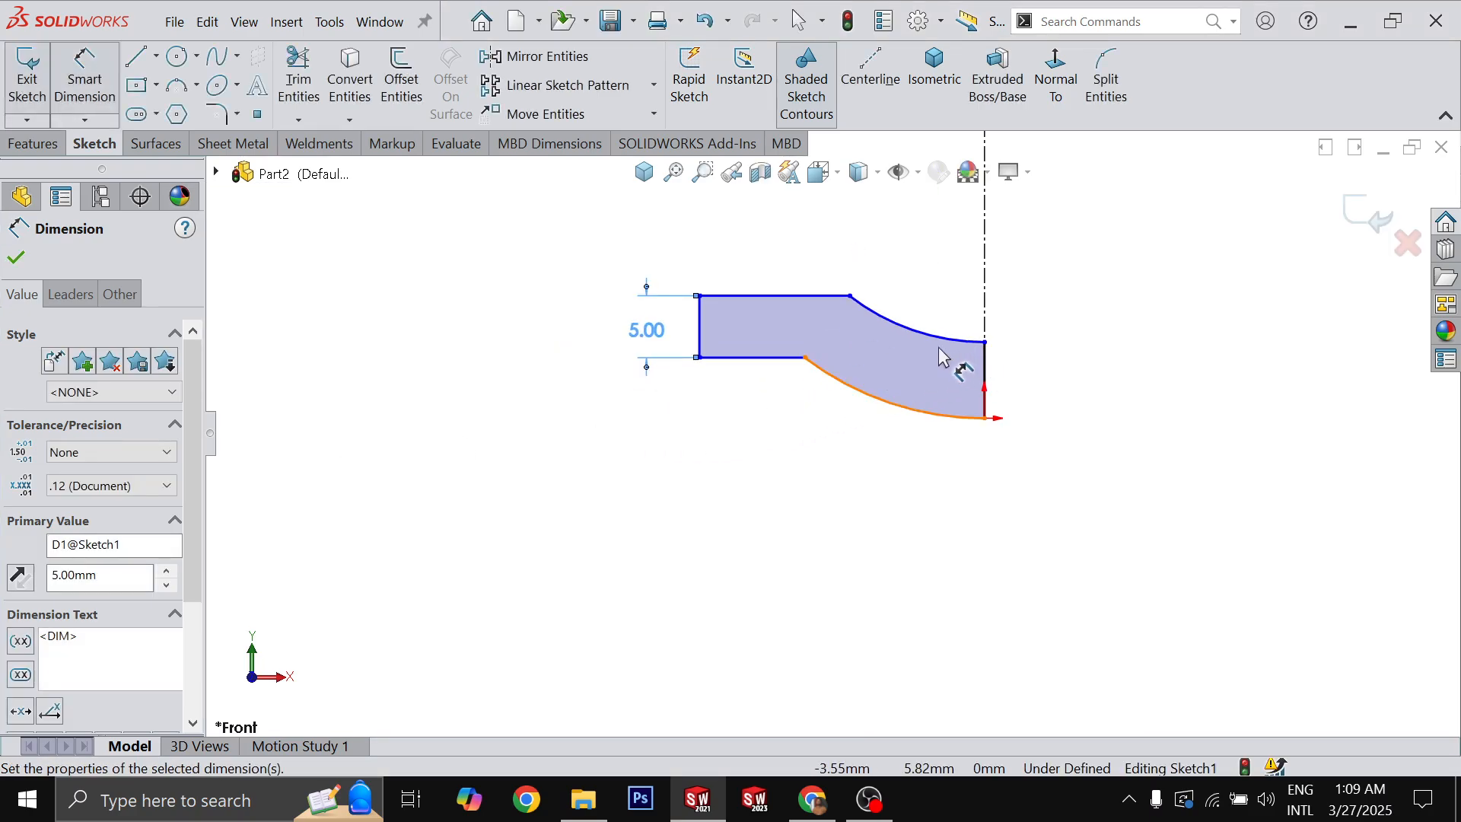
- Dimension the spacing between the upper and lower arcs as 5 mm
{"action": "left_click", "coordinate": [941, 339]}
{"action": "left_click", "coordinate": [883, 399]}
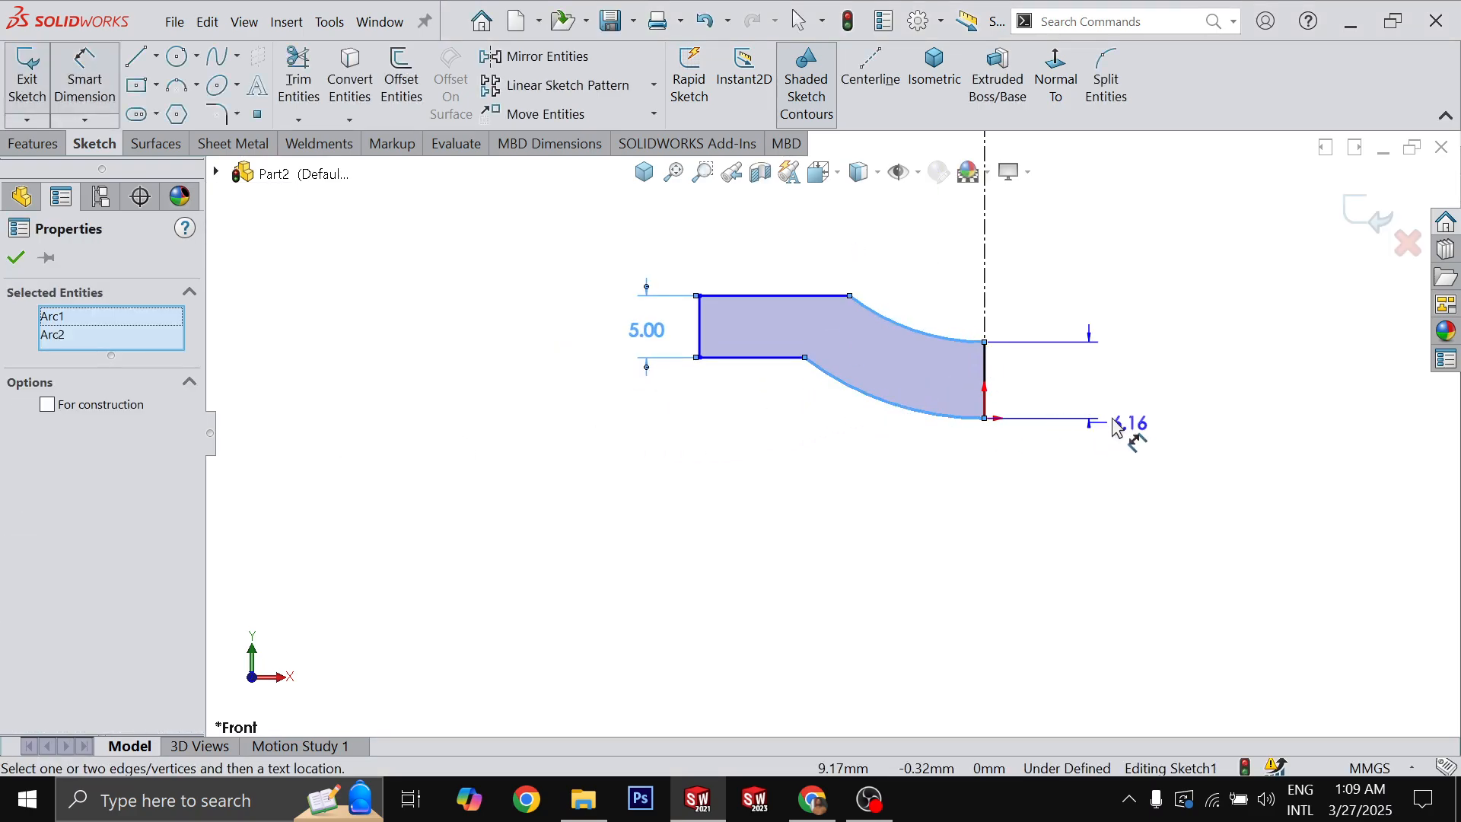
{"action": "left_click", "coordinate": [1118, 427]}
{"action": "type", "text": "5"}
{"action": "key", "text": "Return"}
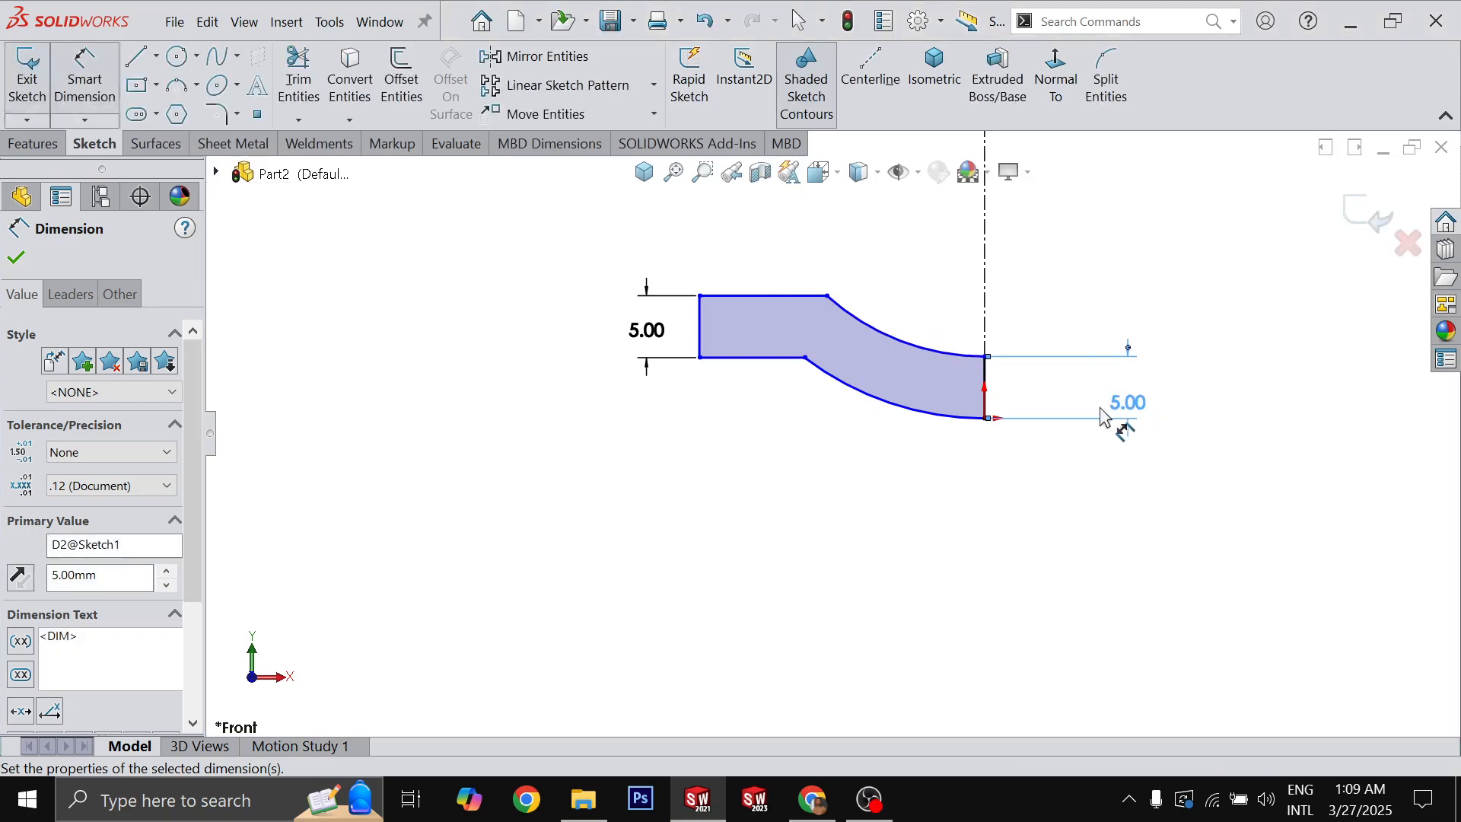
- Add a 66 mm diameter dimension from the profile's outer vertical edge about the centerline
{"action": "left_click", "coordinate": [701, 338]}
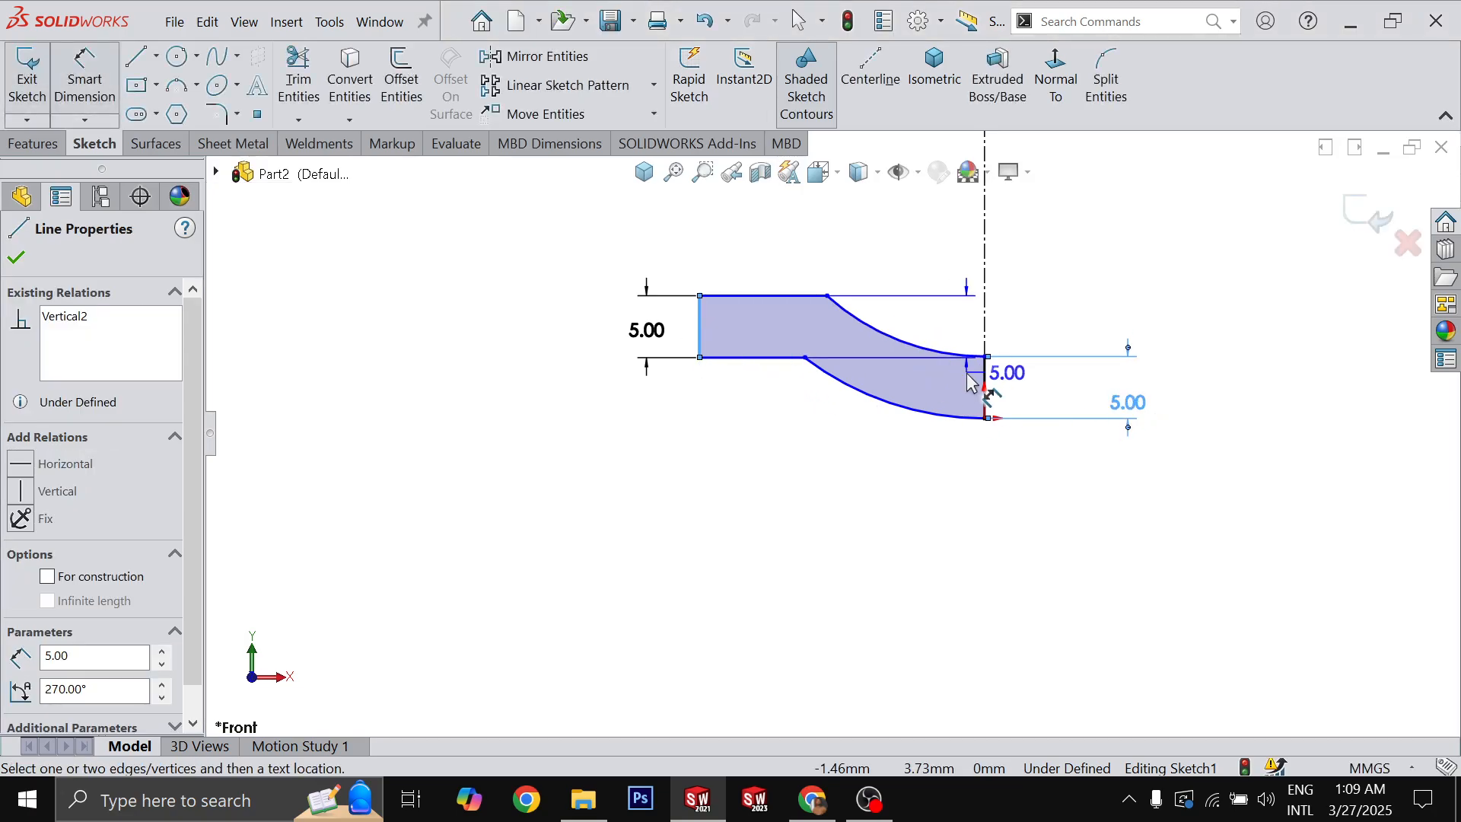
{"action": "left_click", "coordinate": [985, 359]}
{"action": "left_click", "coordinate": [1010, 565]}
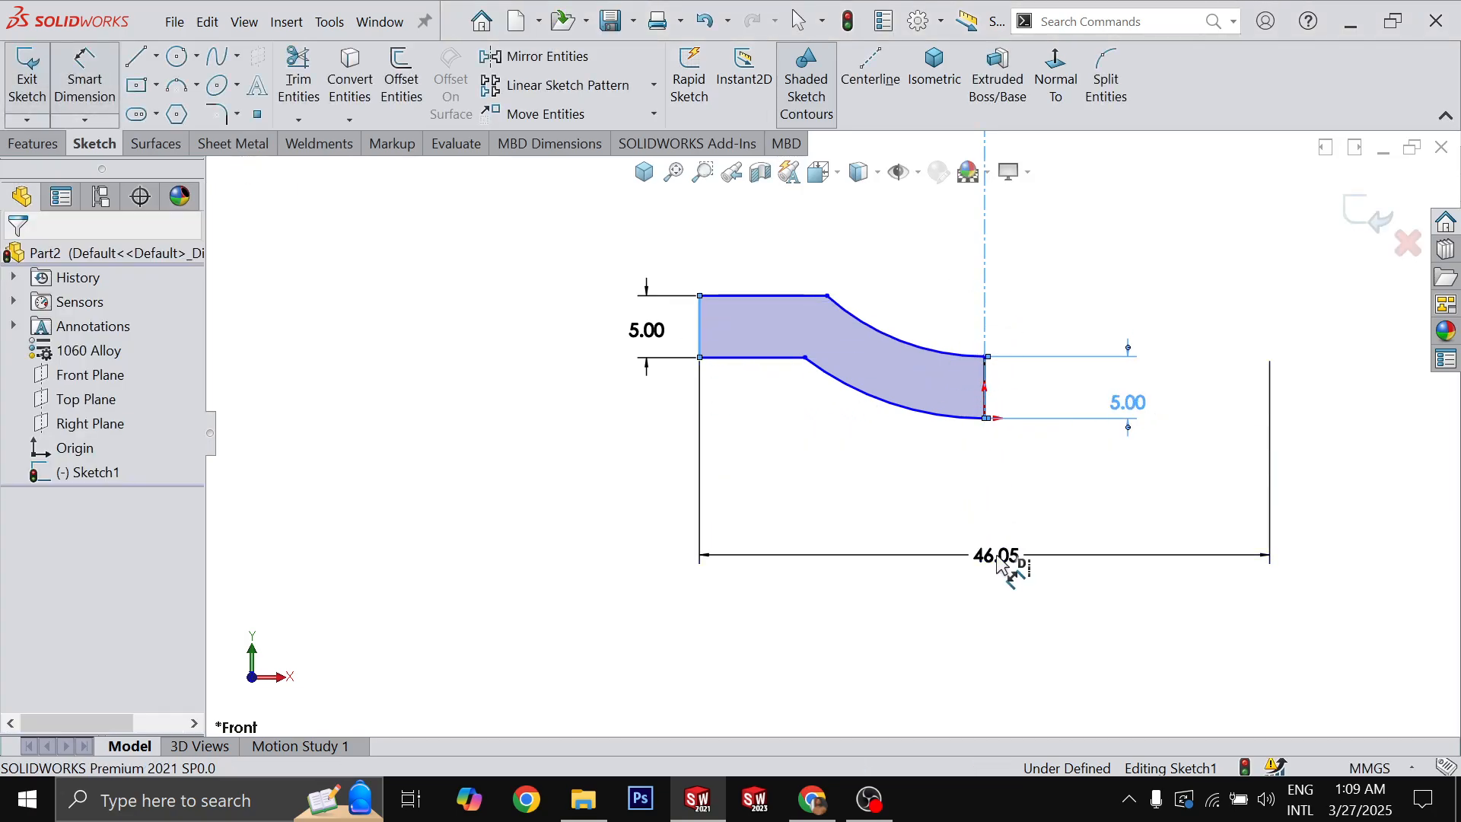
{"action": "key", "text": "alt+Tab"}
{"action": "key", "text": "alt+Tab"}
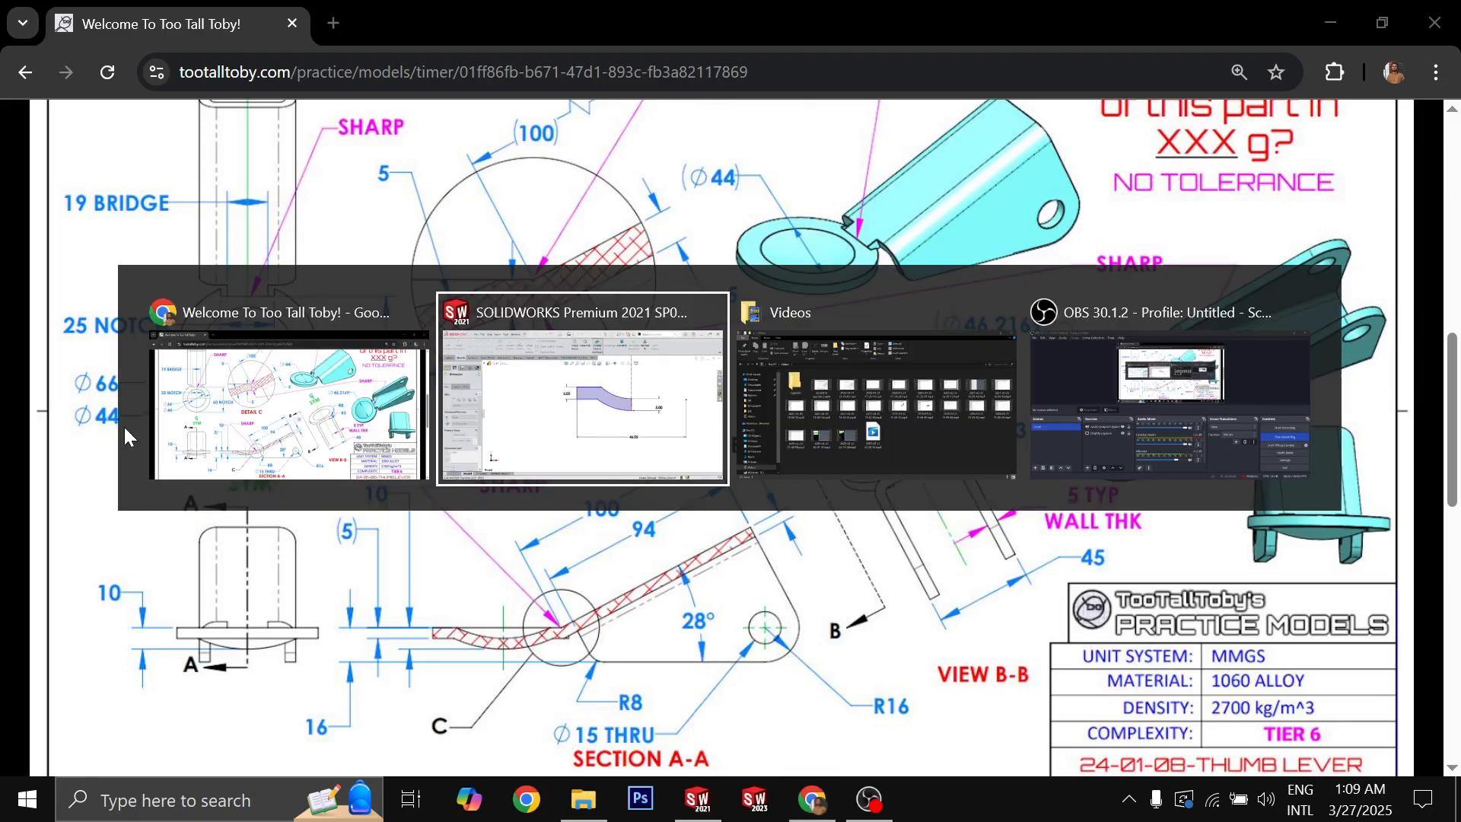
{"action": "type", "text": "66"}
{"action": "key", "text": "Return"}
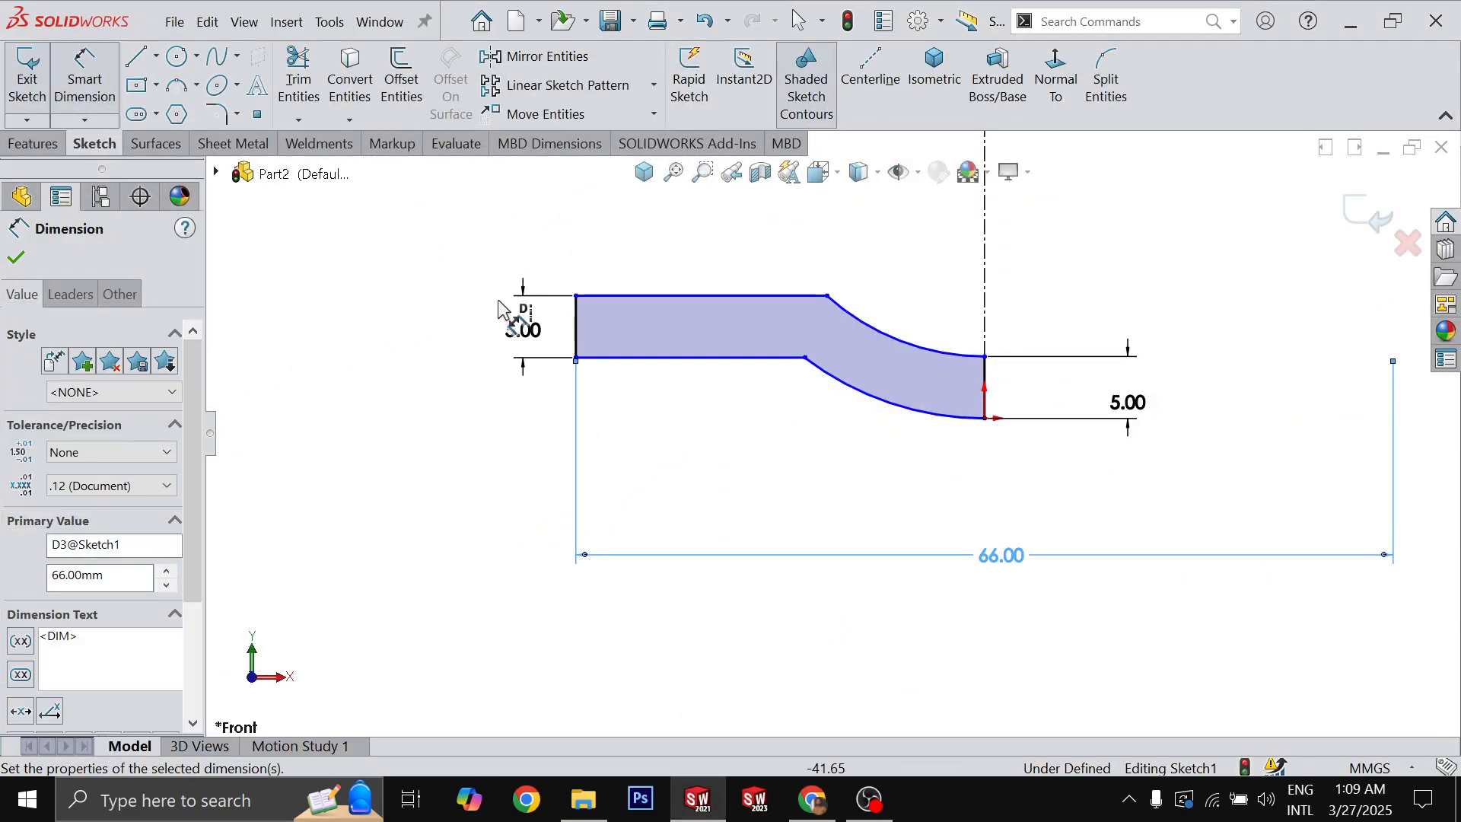
- Add a 44 mm diameter dimension from the upper arc's outer endpoint about the centerline
{"action": "left_click", "coordinate": [828, 297]}
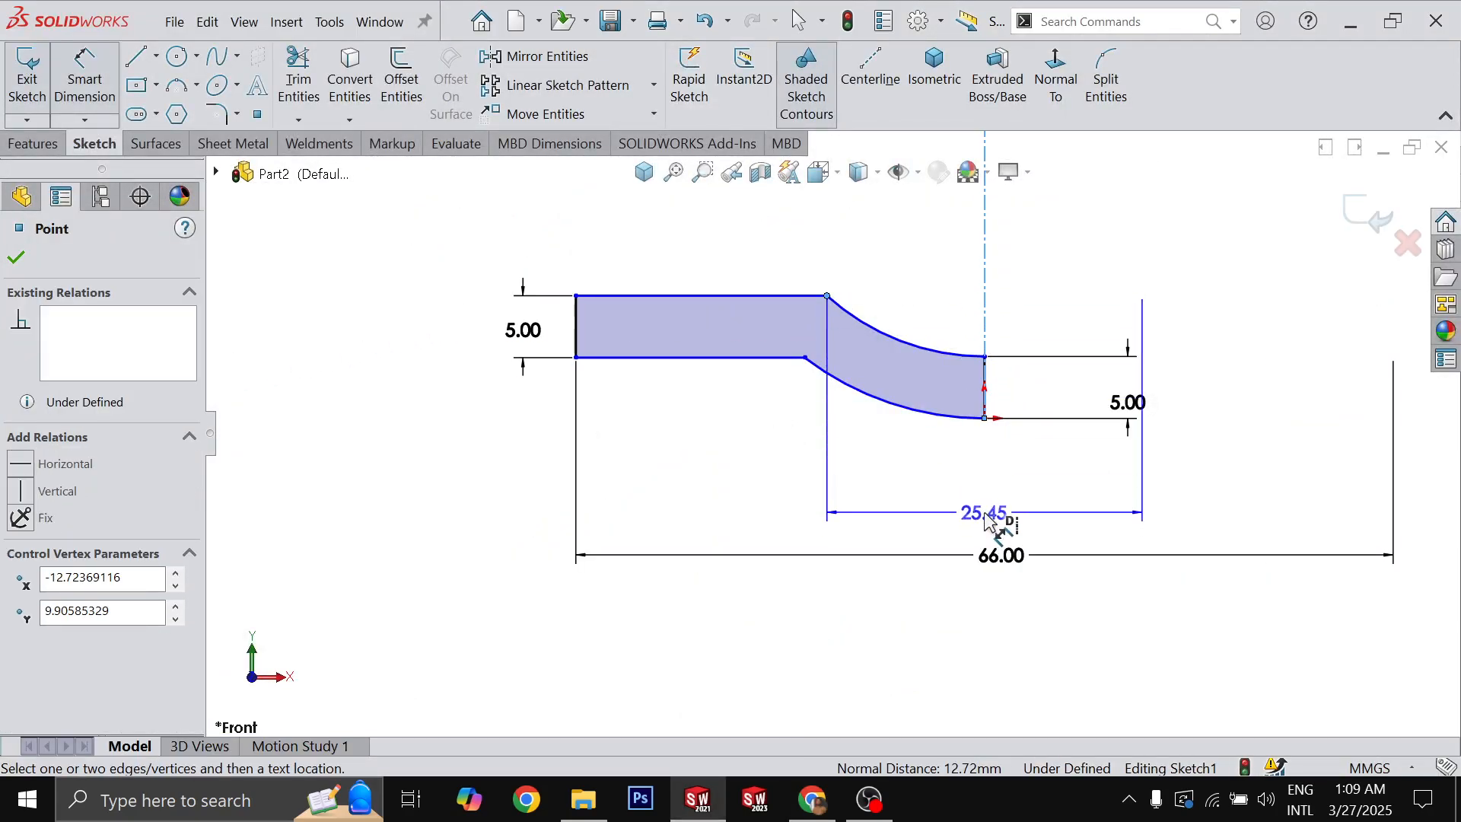
{"action": "left_click", "coordinate": [988, 522]}
{"action": "type", "text": "44"}
{"action": "key", "text": "Return"}
{"action": "key", "text": "z"}
{"action": "key", "text": "z"}
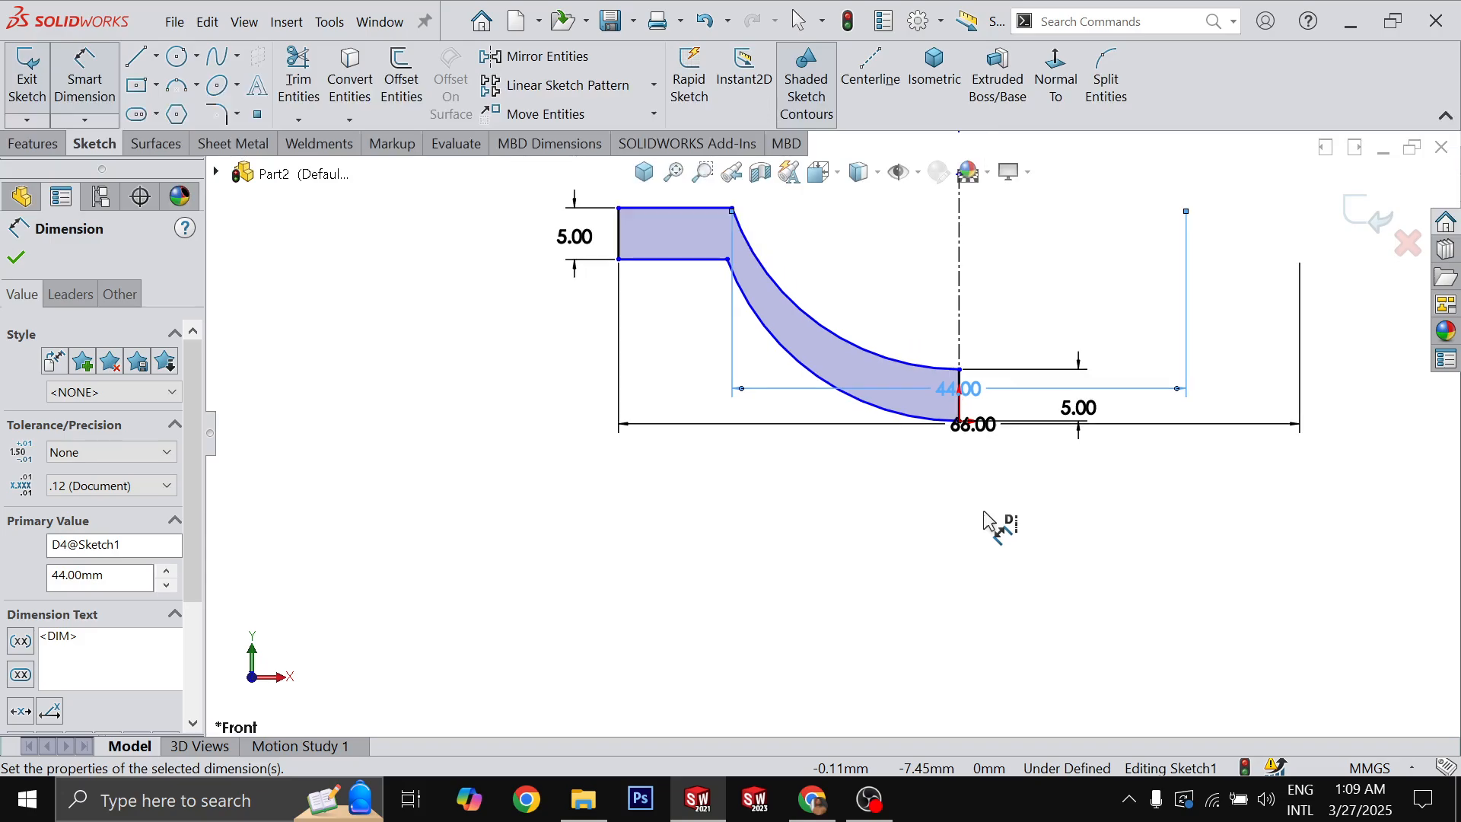
- Pull the lower arc's outer endpoint downward to flatten the dish profile
{"action": "key", "text": "Escape"}
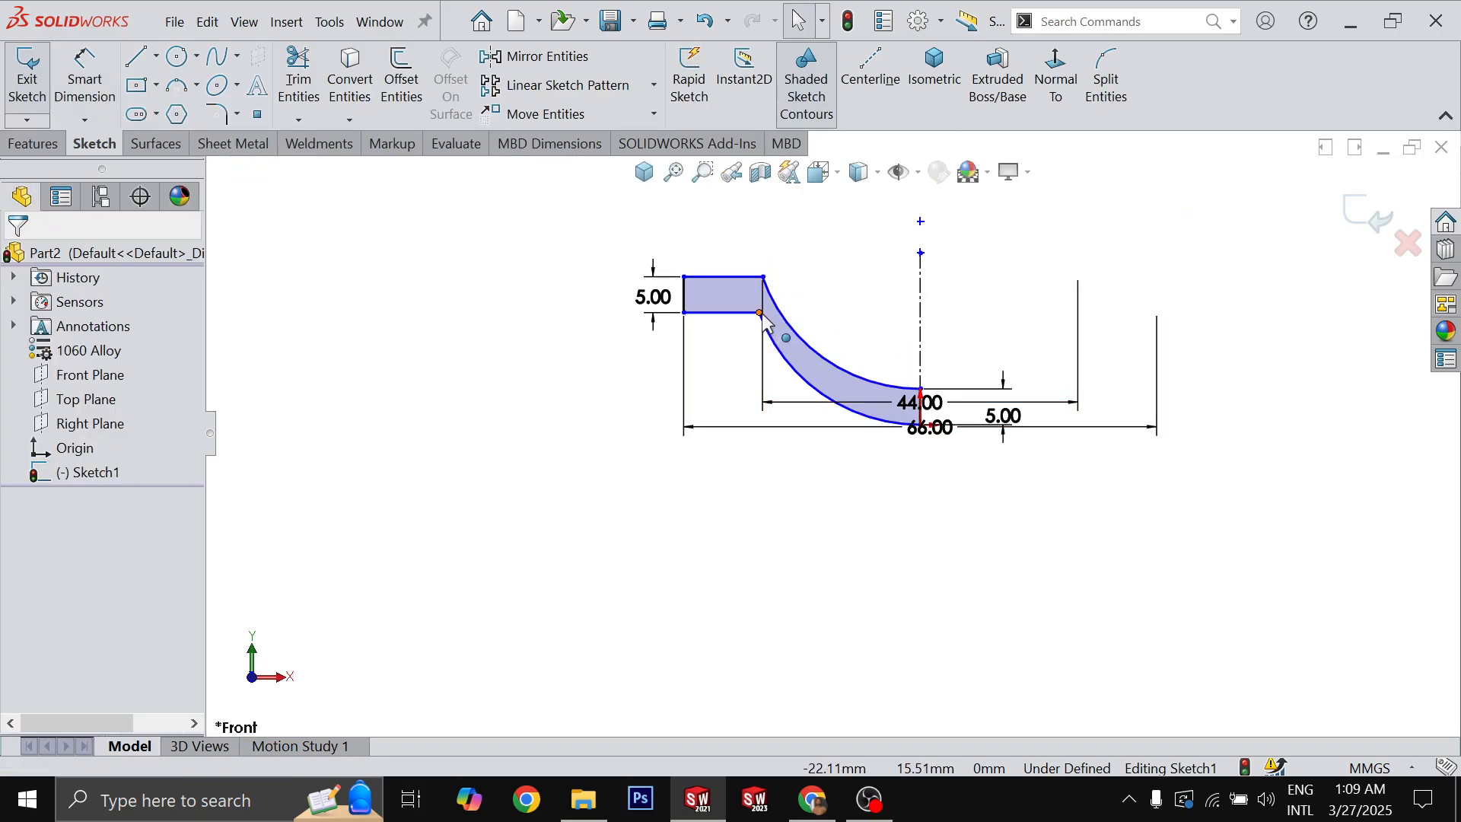
{"action": "mouse_move", "coordinate": [770, 316]}
{"action": "left_mouse_down"}
{"action": "mouse_move", "coordinate": [755, 375]}
{"action": "mouse_move", "coordinate": [737, 375]}
{"action": "mouse_move", "coordinate": [750, 358]}
{"action": "mouse_move", "coordinate": [760, 369]}
{"action": "left_mouse_up"}
{"action": "key", "text": "z"}
- Dimension the vertical height from the origin to the profile's upper horizontal line as 10 mm
{"action": "key", "text": "alt+Tab"}
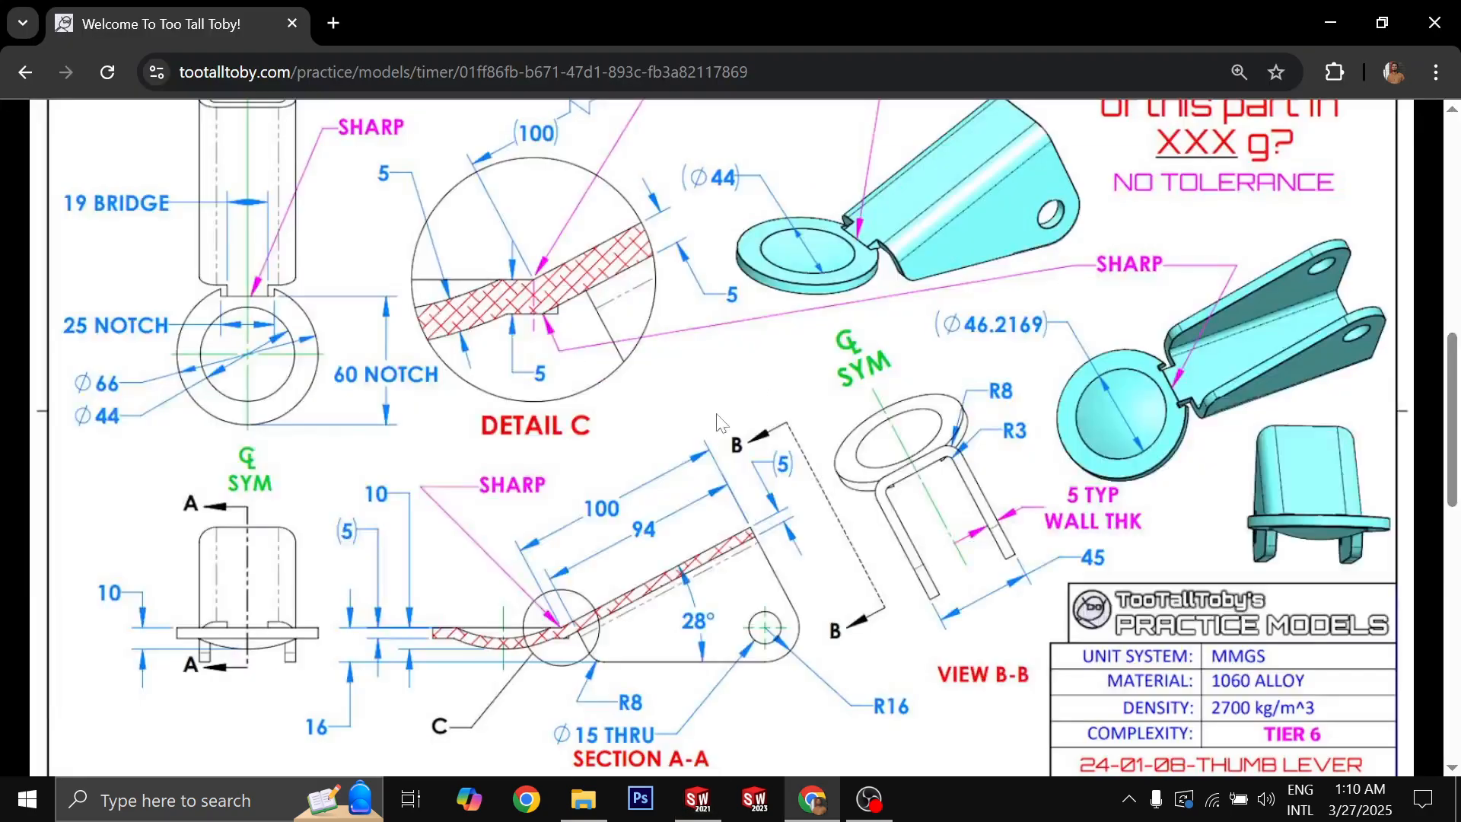
{"action": "key", "text": "alt+Tab"}
{"action": "key", "text": "d"}
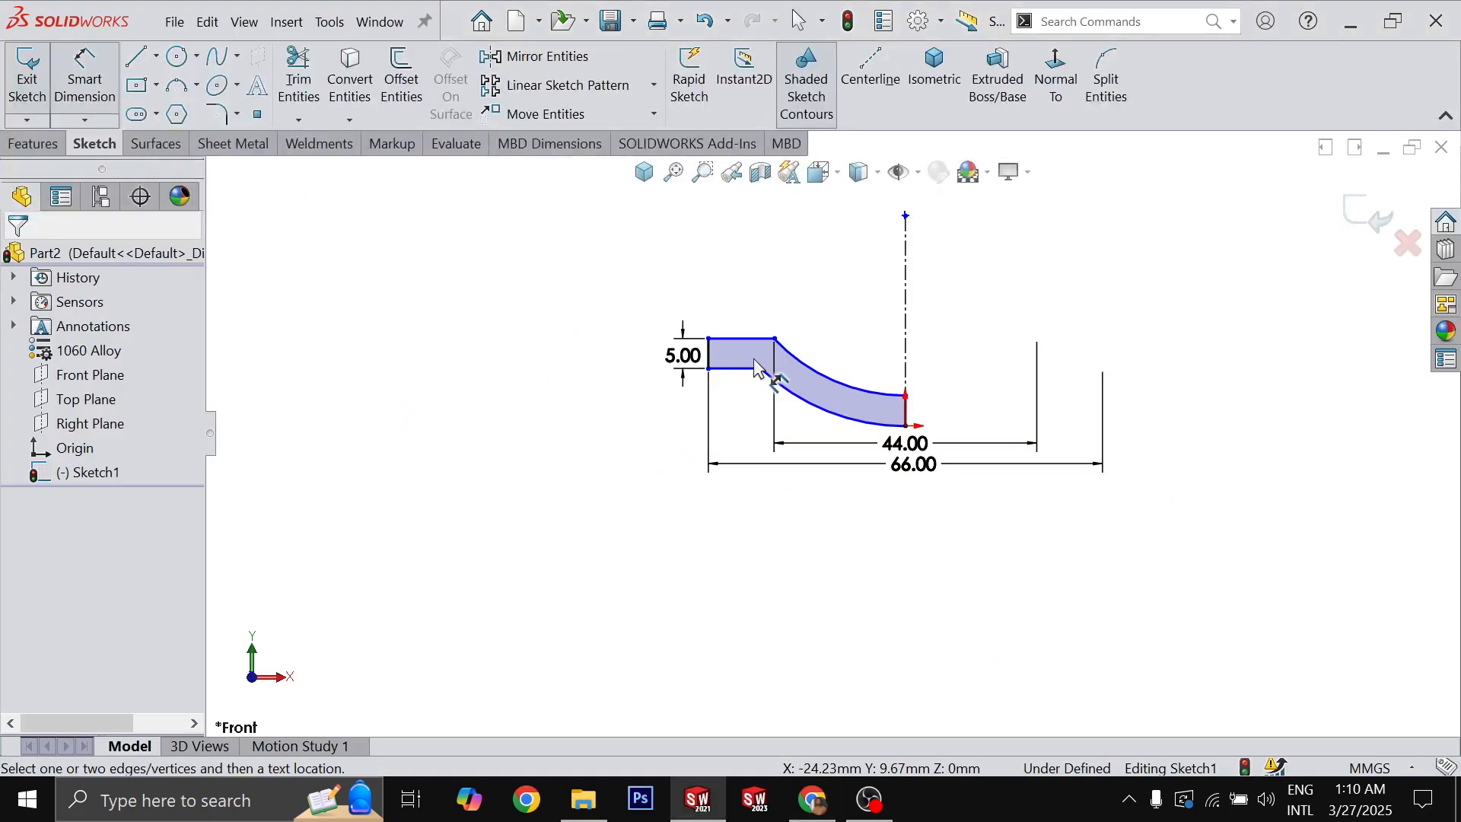
{"action": "left_click", "coordinate": [738, 339]}
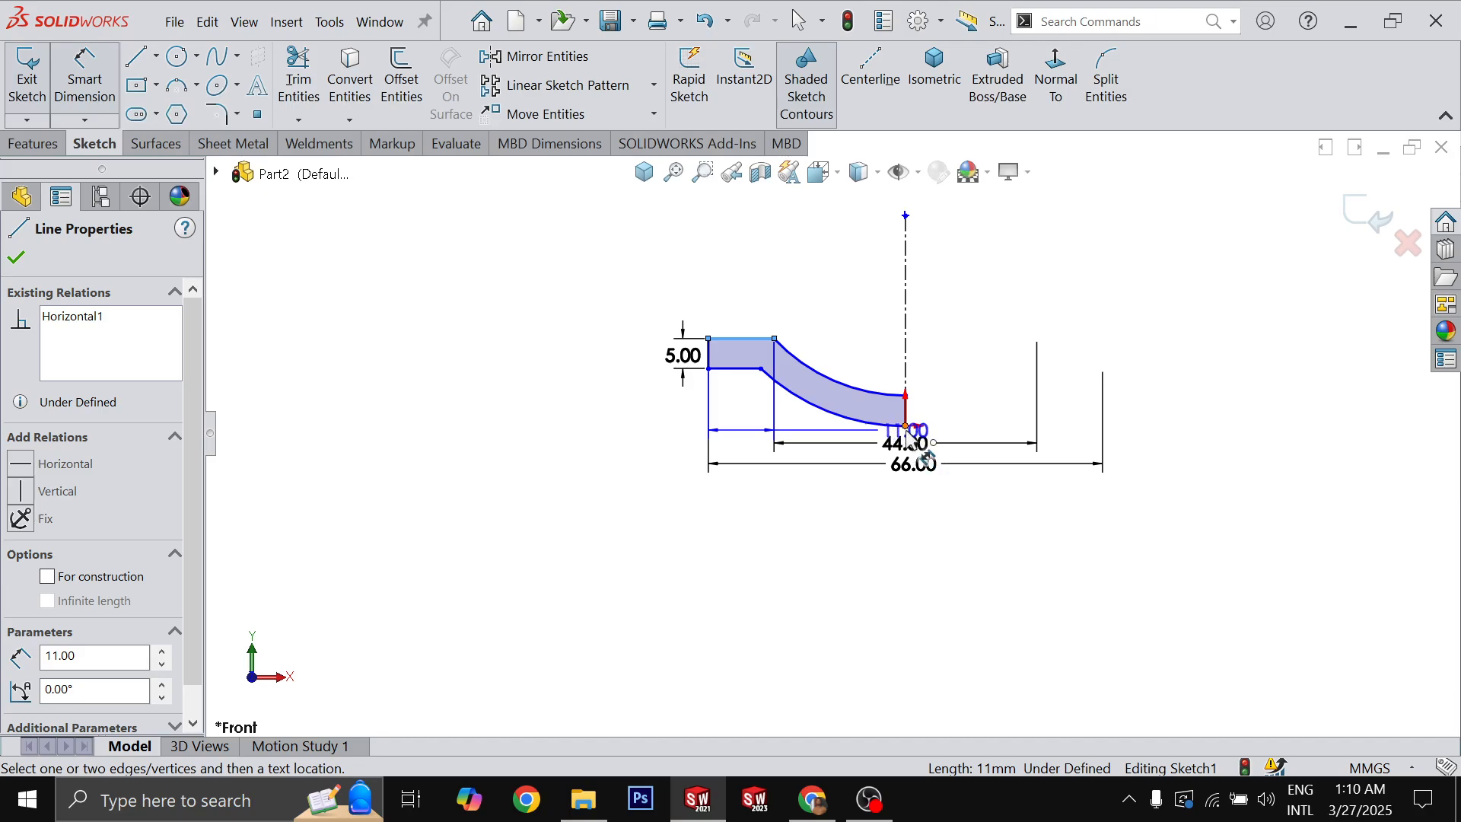
{"action": "left_click", "coordinate": [906, 425]}
{"action": "left_click", "coordinate": [578, 399]}
{"action": "key", "text": "alt+Tab"}
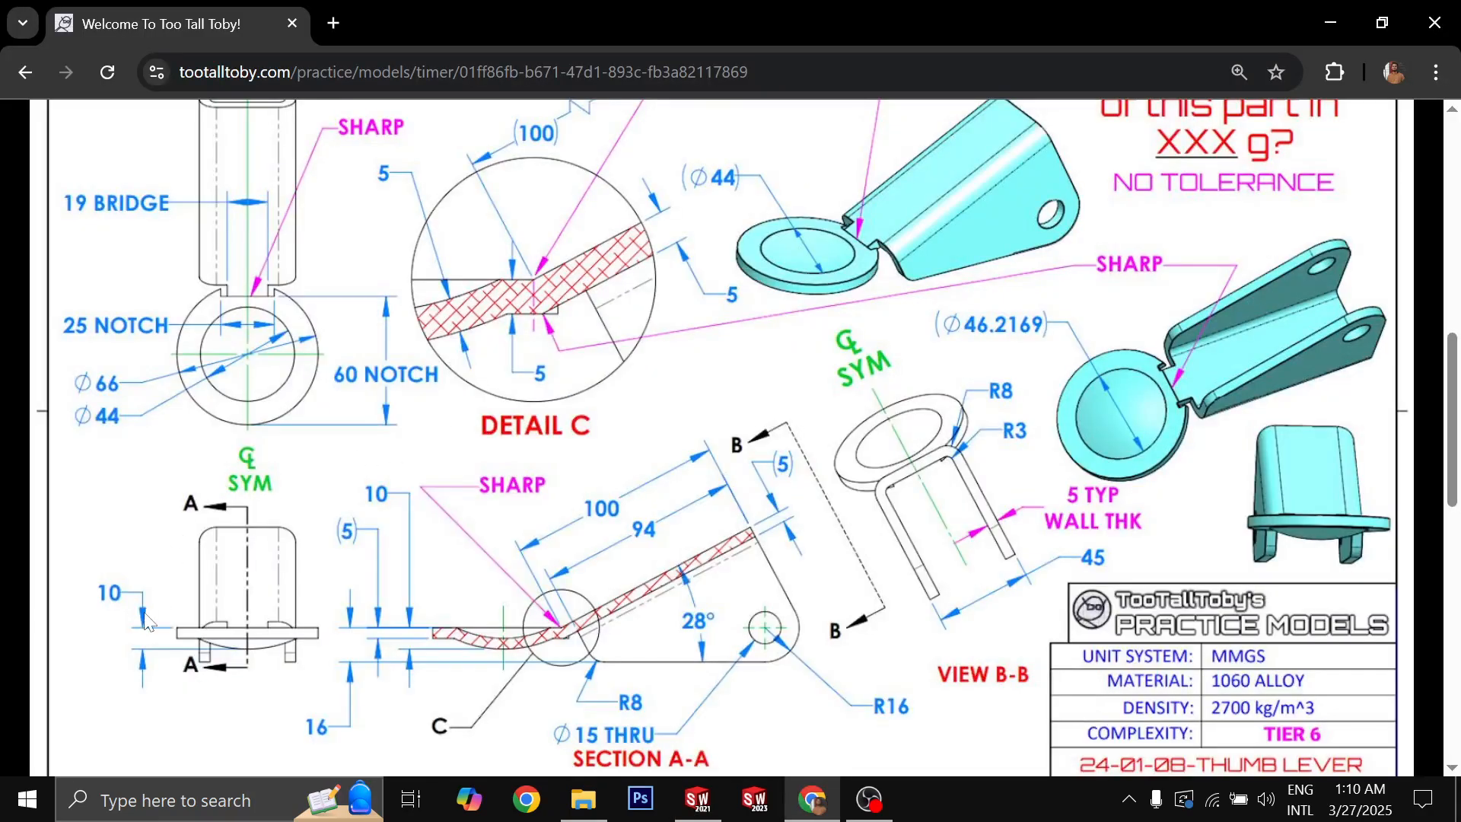
{"action": "key", "text": "alt+Tab"}
{"action": "type", "text": "10"}
{"action": "key", "text": "Return"}
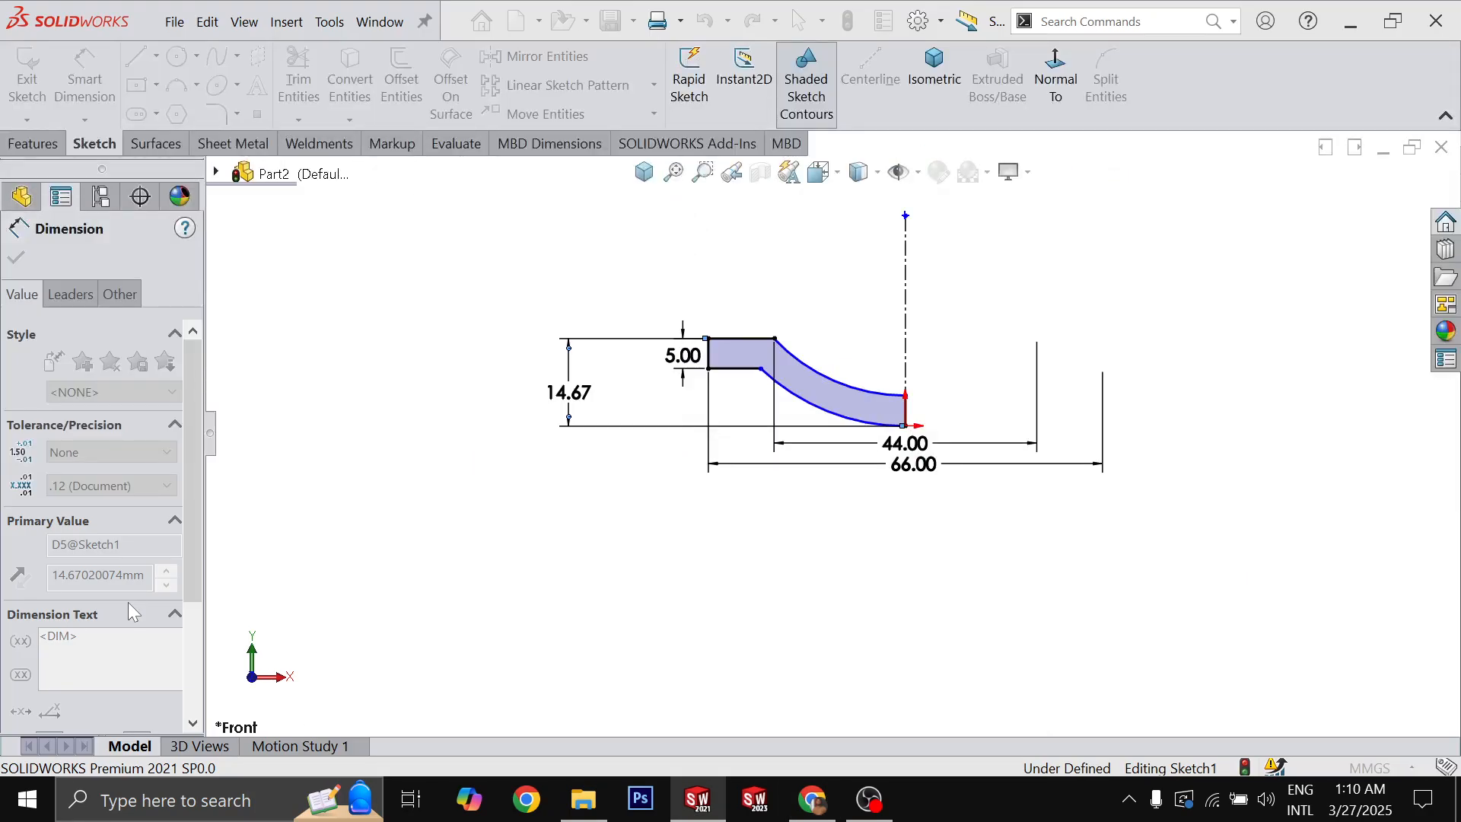
- Merge the centerline's upper endpoint with the upper arc's center point so both arcs share one center
{"action": "key", "text": "Escape"}
{"action": "scroll", "coordinate": [860, 379], "scroll_direction": "up", "scroll_amount": 2}
{"action": "scroll", "coordinate": [861, 374], "scroll_direction": "down", "scroll_amount": 3}
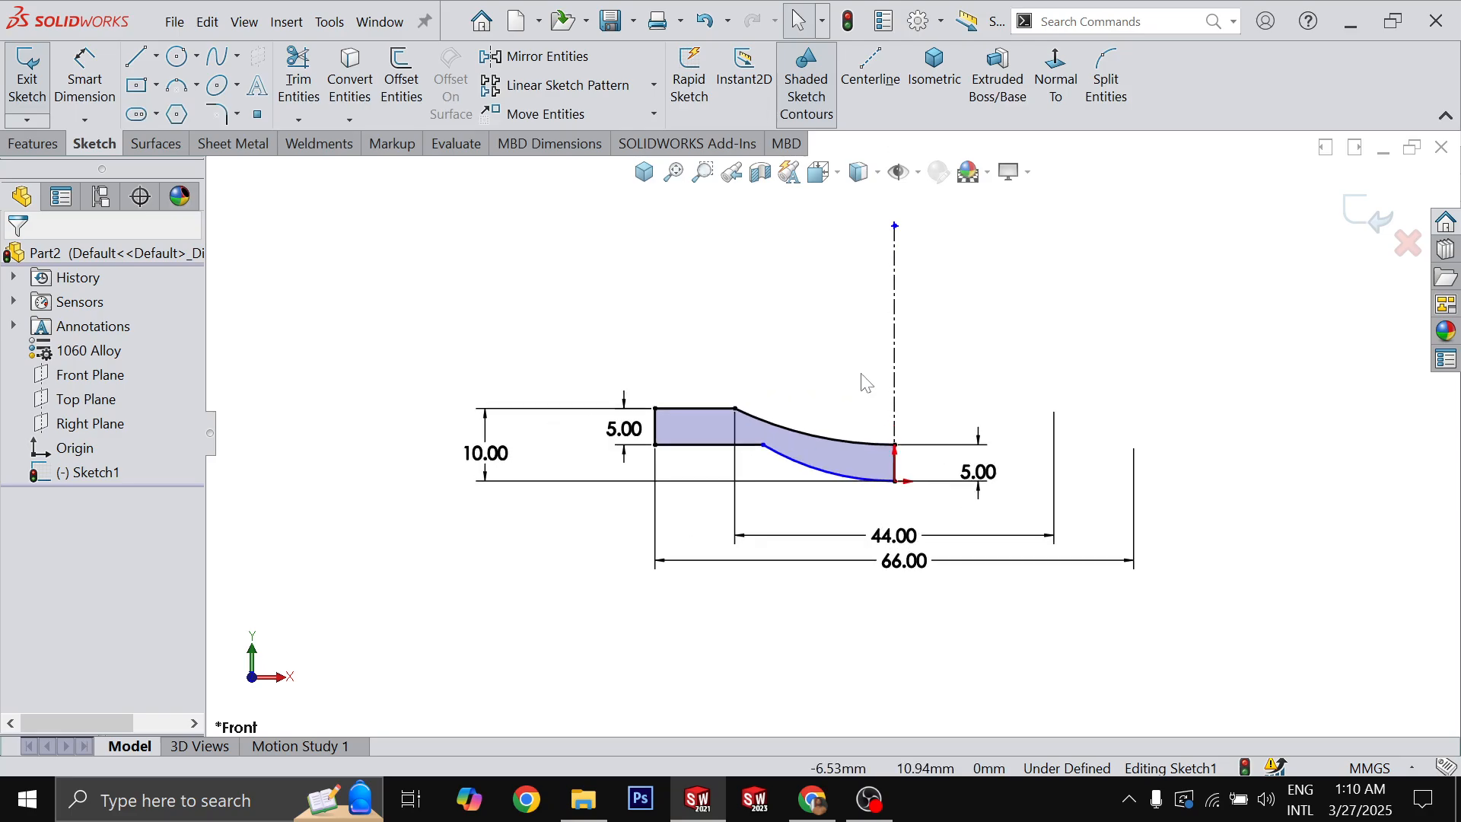
{"action": "scroll", "coordinate": [863, 371], "scroll_direction": "up", "scroll_amount": 2}
{"action": "left_click", "coordinate": [872, 297]}
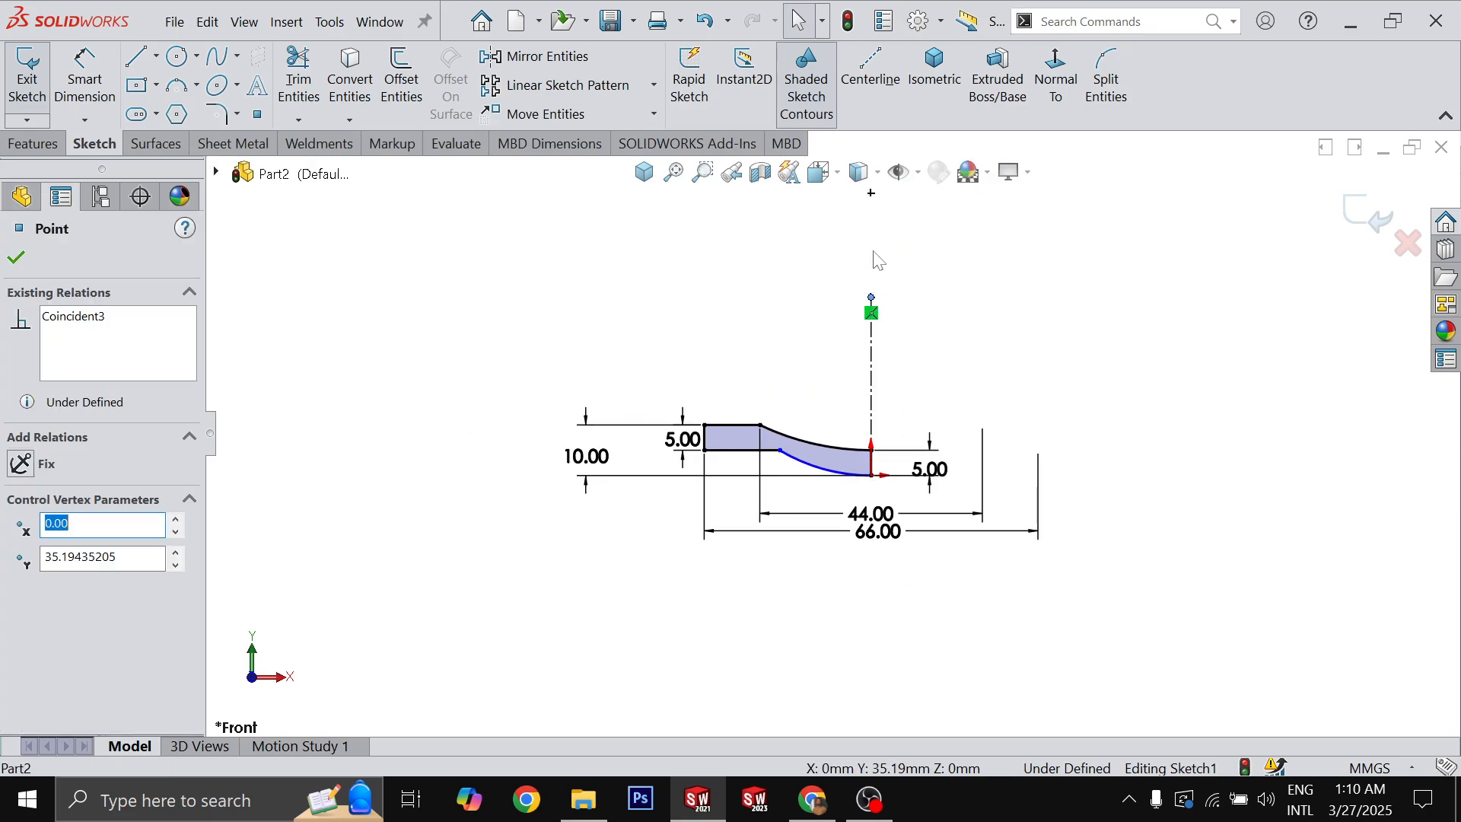
{"action": "left_click_drag", "start_coordinate": [868, 196], "coordinate": [870, 194]}
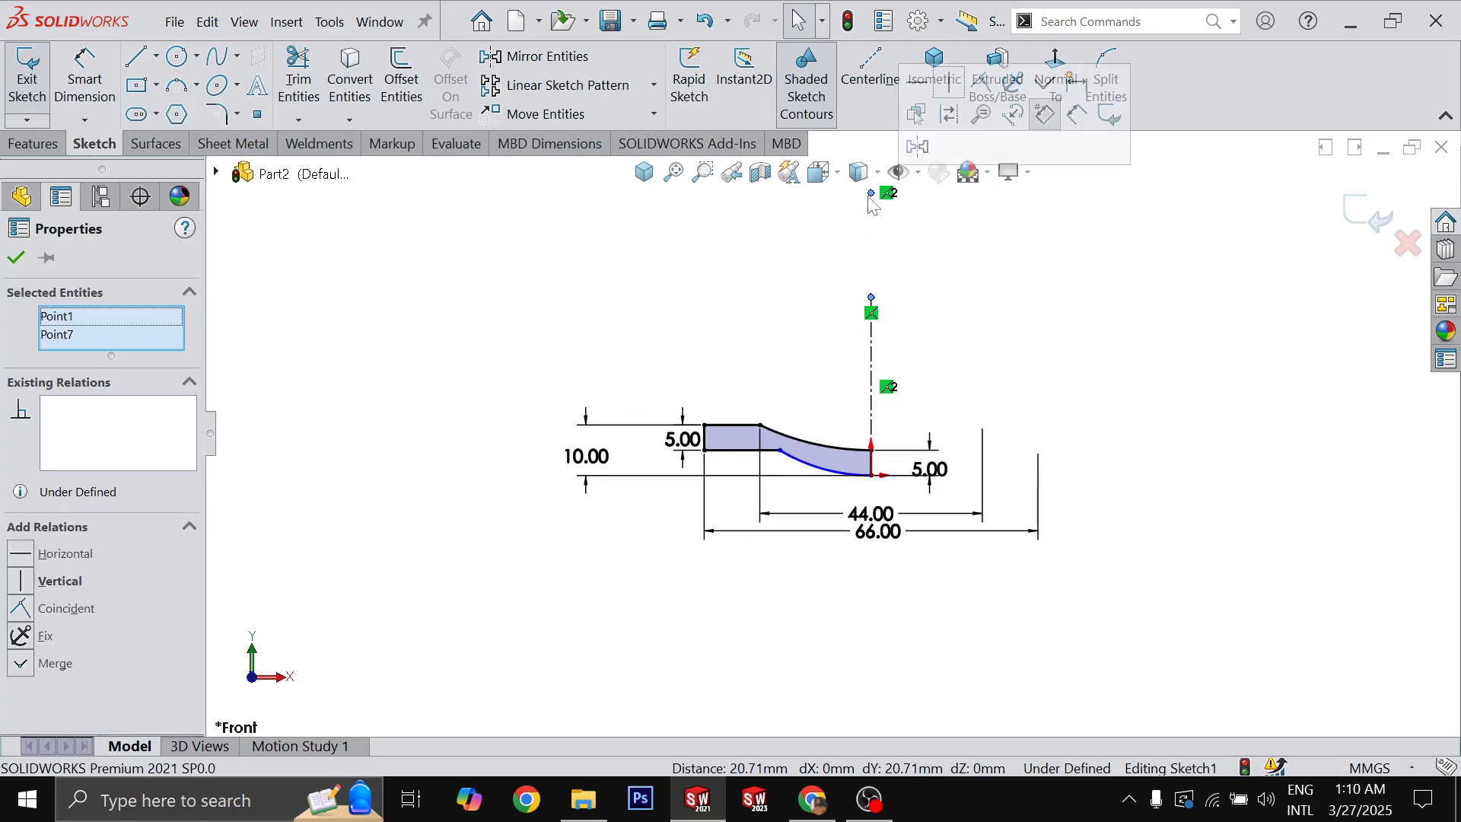
{"action": "left_click", "coordinate": [989, 377]}
{"action": "scroll", "coordinate": [883, 433], "scroll_direction": "up", "scroll_amount": 2}
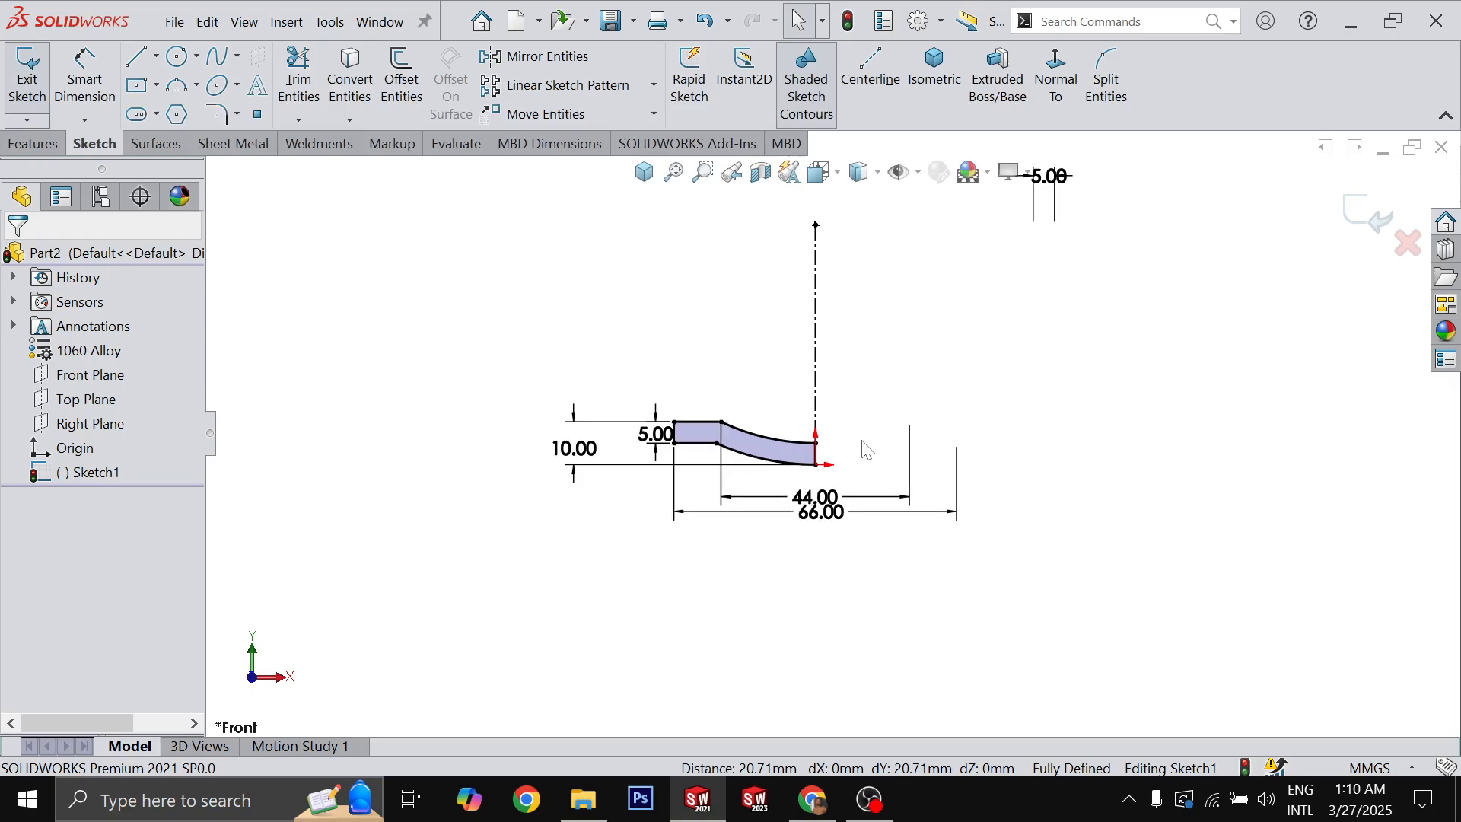
- Move the 5 mm arc-spacing dimension down beside the profile and revolve the profile 360° about the centerline
{"action": "left_click_drag", "start_coordinate": [1050, 183], "coordinate": [1051, 494]}
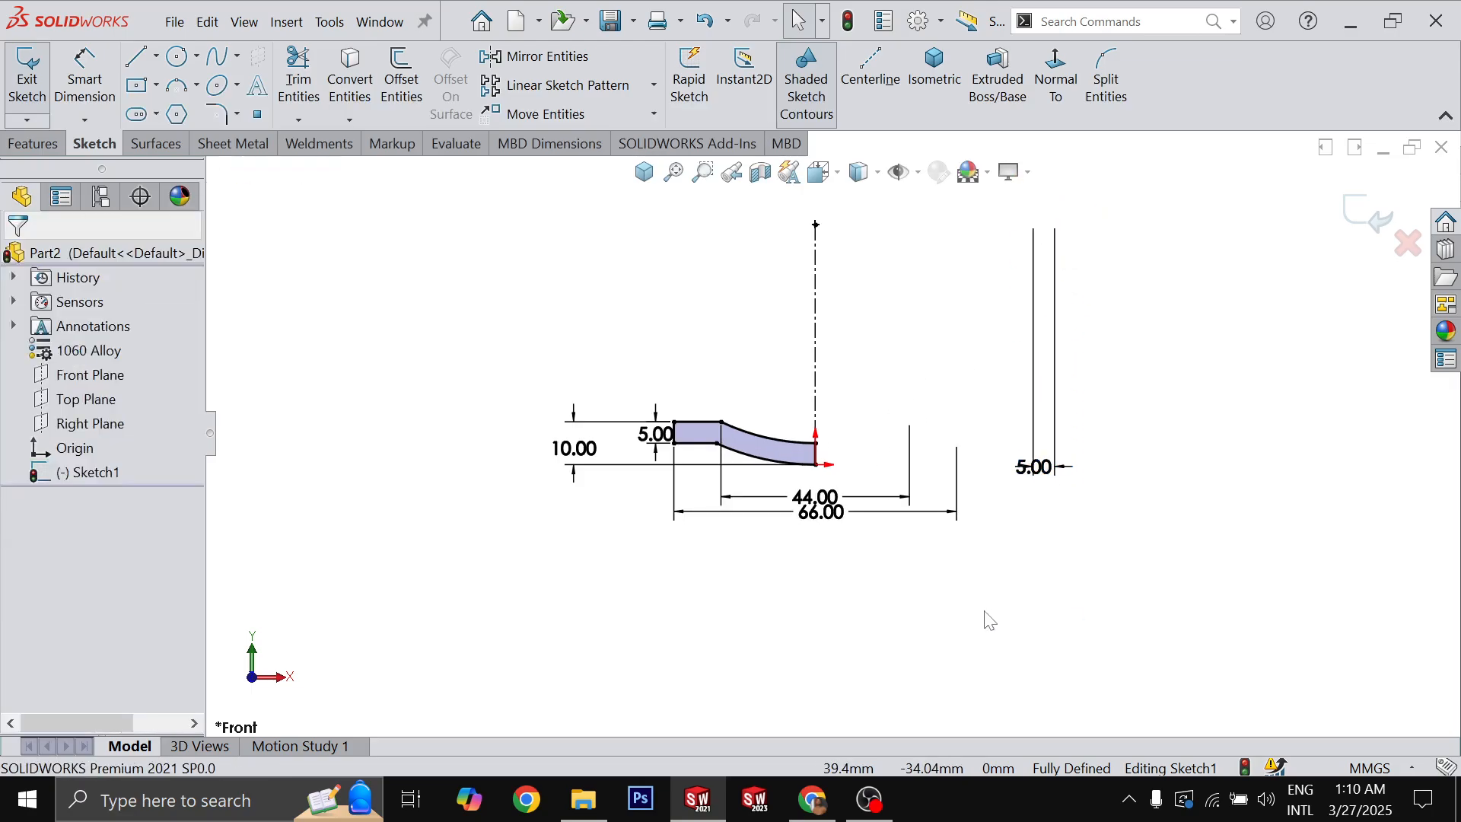
{"action": "scroll", "coordinate": [756, 458], "scroll_direction": "down", "scroll_amount": 2}
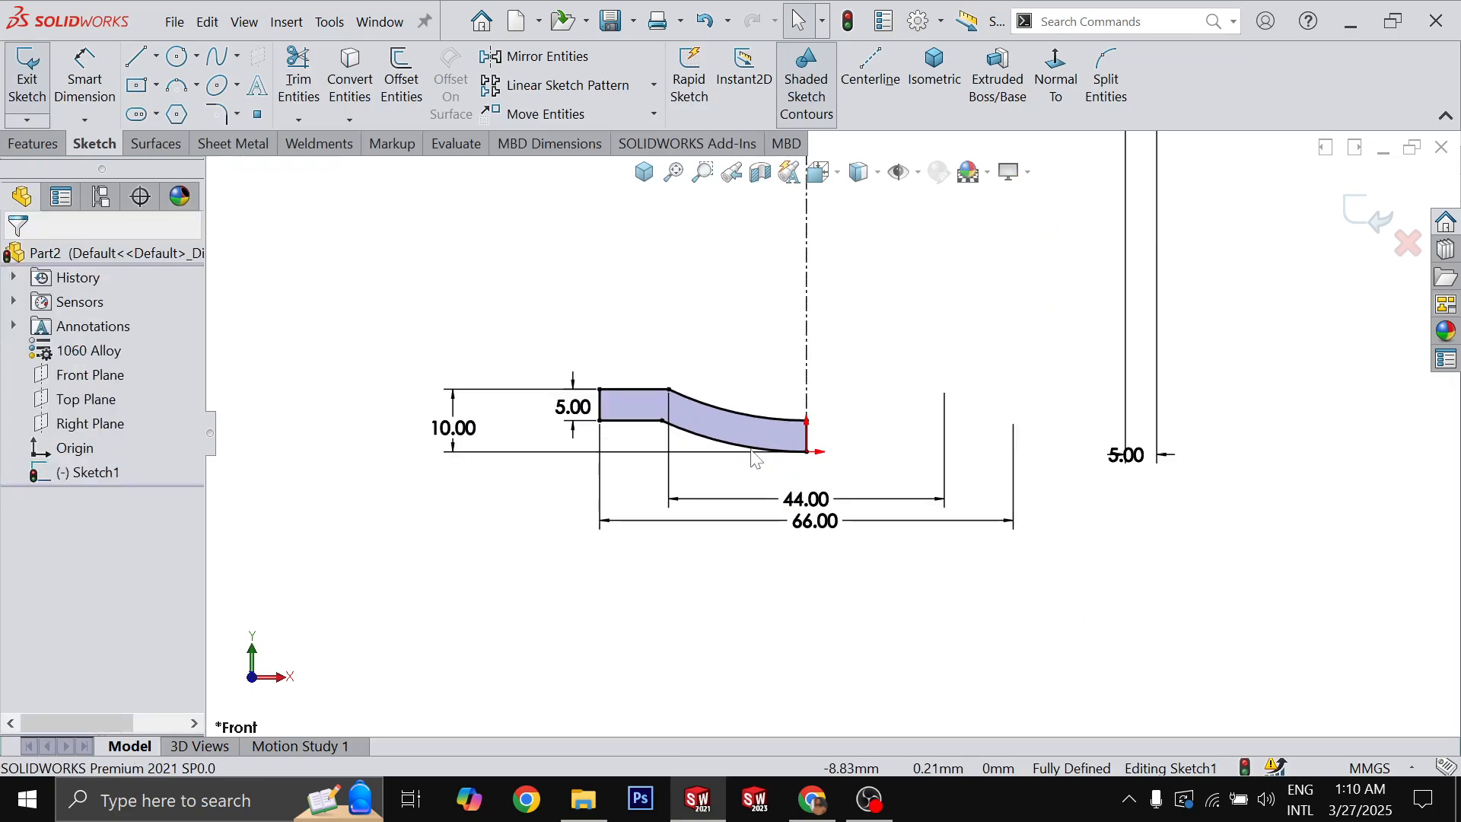
{"action": "scroll", "coordinate": [751, 457], "scroll_direction": "down", "scroll_amount": 3}
{"action": "key", "text": "r"}
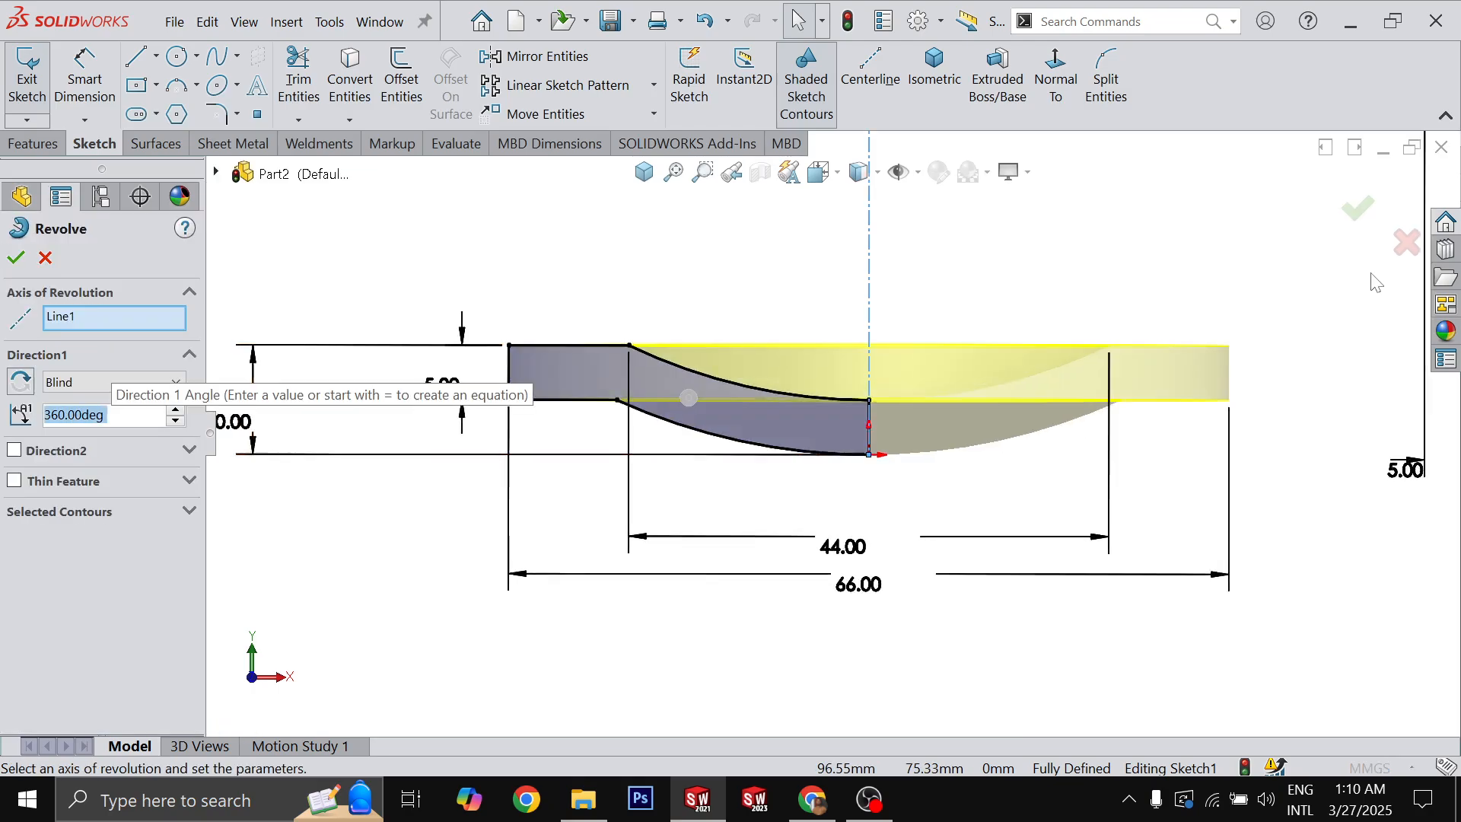
{"action": "left_click", "coordinate": [1359, 212]}
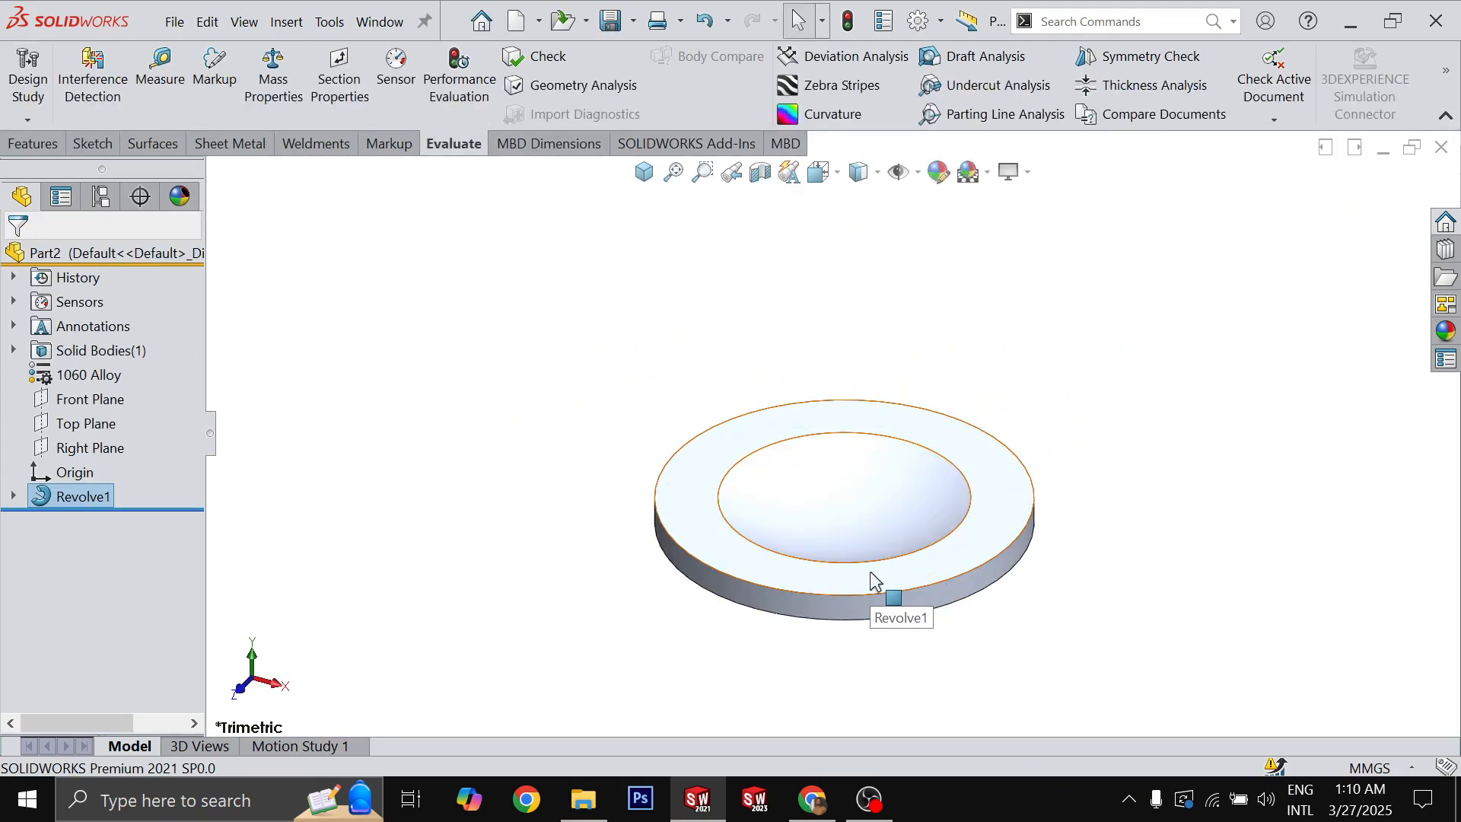
- Start a sketch on the disc's flat top rim face and draw a corner rectangle about 33 mm tall across its outer edge on the +X side
{"action": "key", "text": "alt+Tab"}
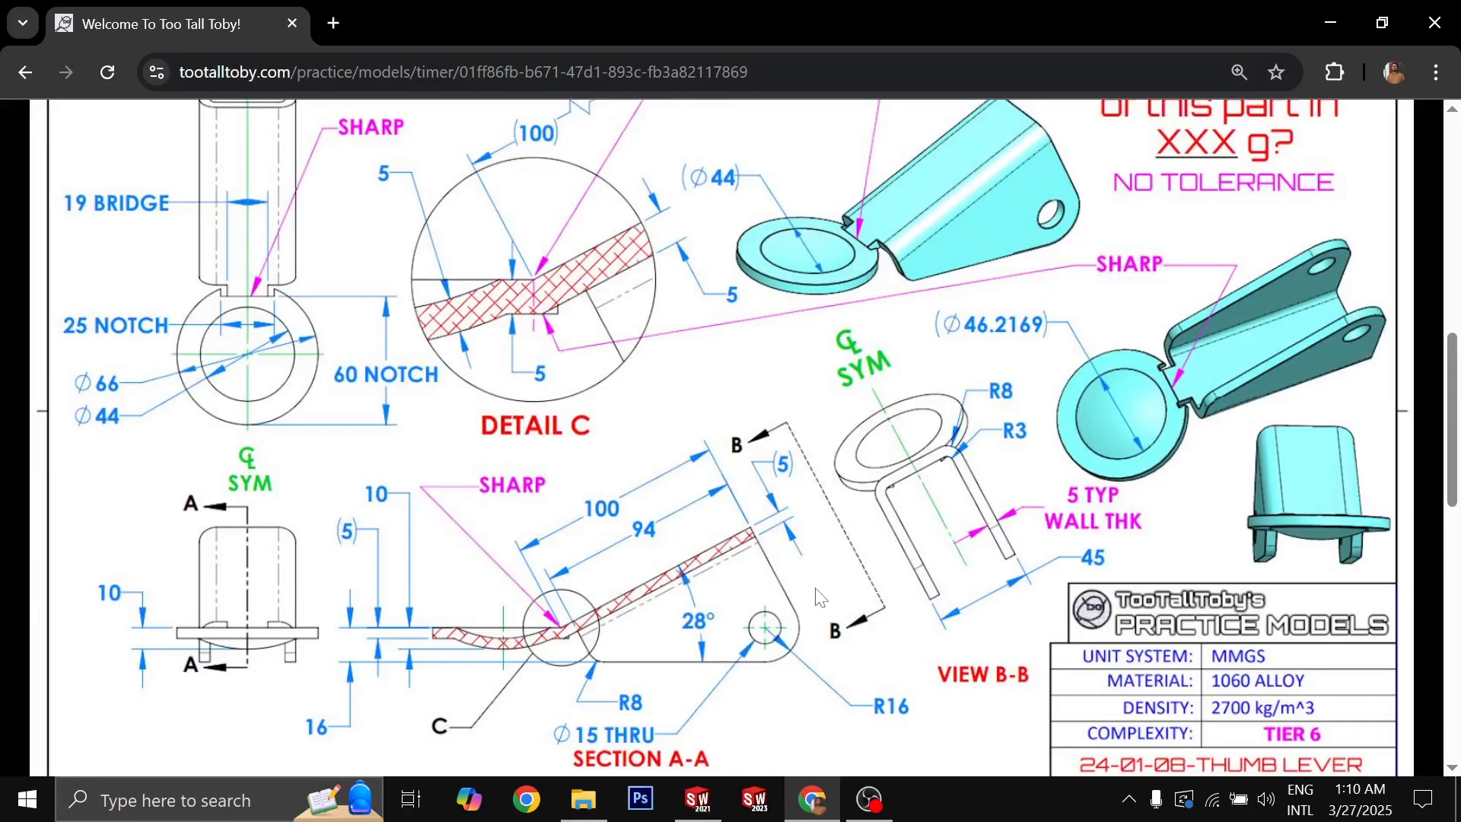
{"action": "scroll", "coordinate": [819, 597], "scroll_direction": "up", "scroll_amount": 1}
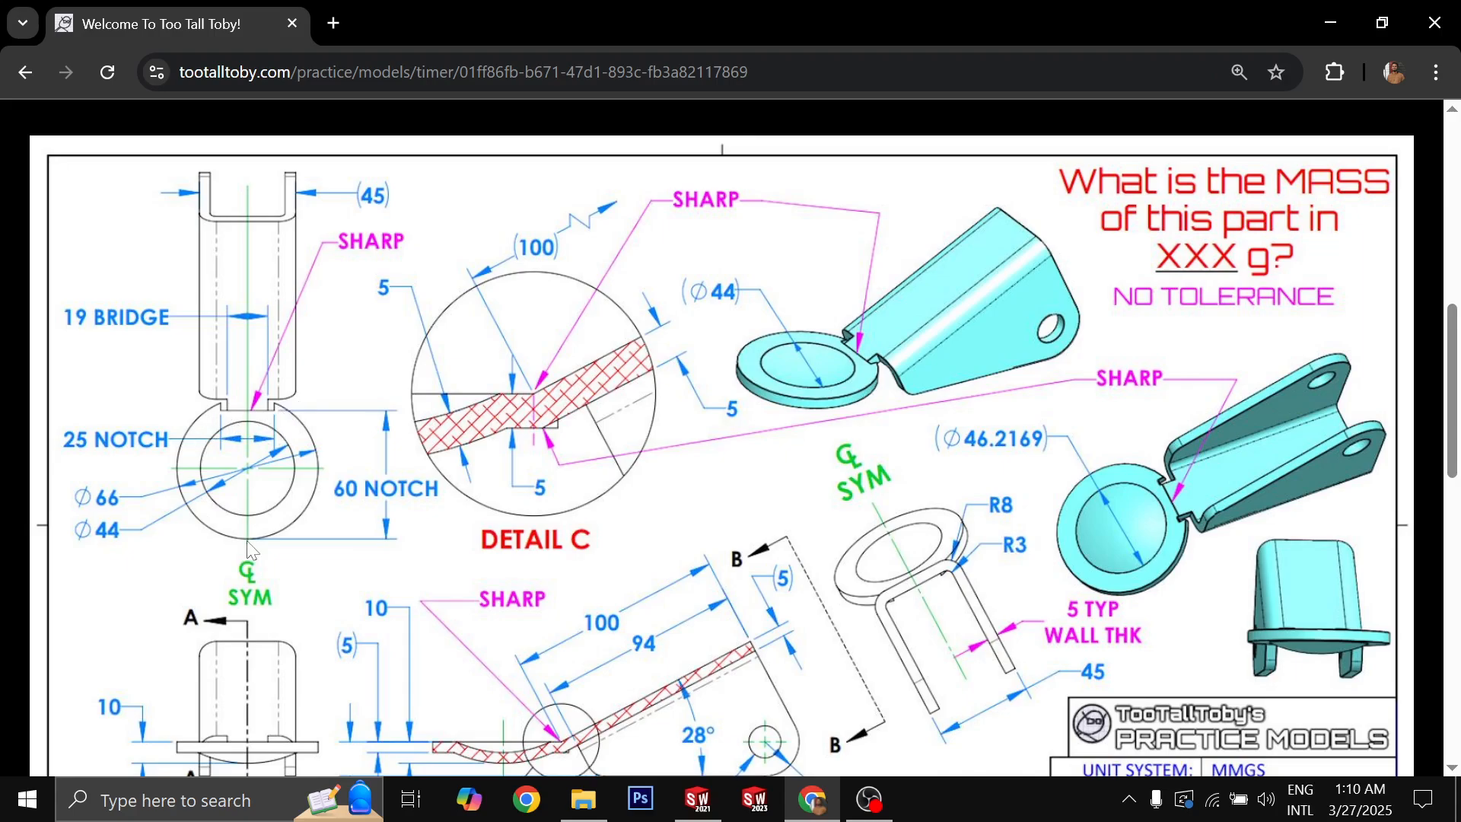
{"action": "key", "text": "alt+Tab"}
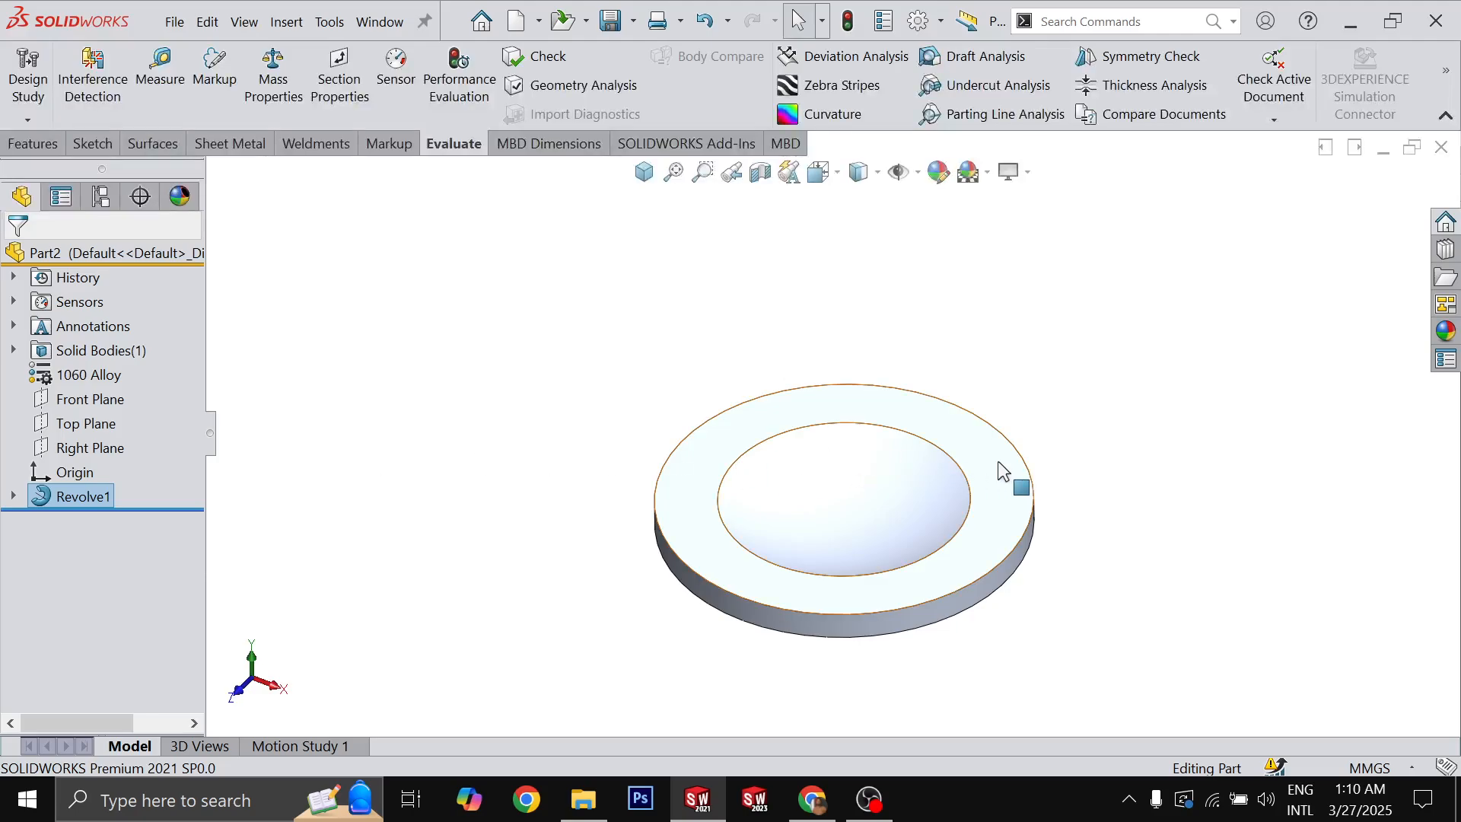
{"action": "mouse_move", "coordinate": [1093, 561]}
{"action": "middle_mouse_down"}
{"action": "mouse_move", "coordinate": [1139, 451]}
{"action": "mouse_move", "coordinate": [1001, 496]}
{"action": "middle_mouse_up"}
{"action": "left_click", "coordinate": [1001, 496]}
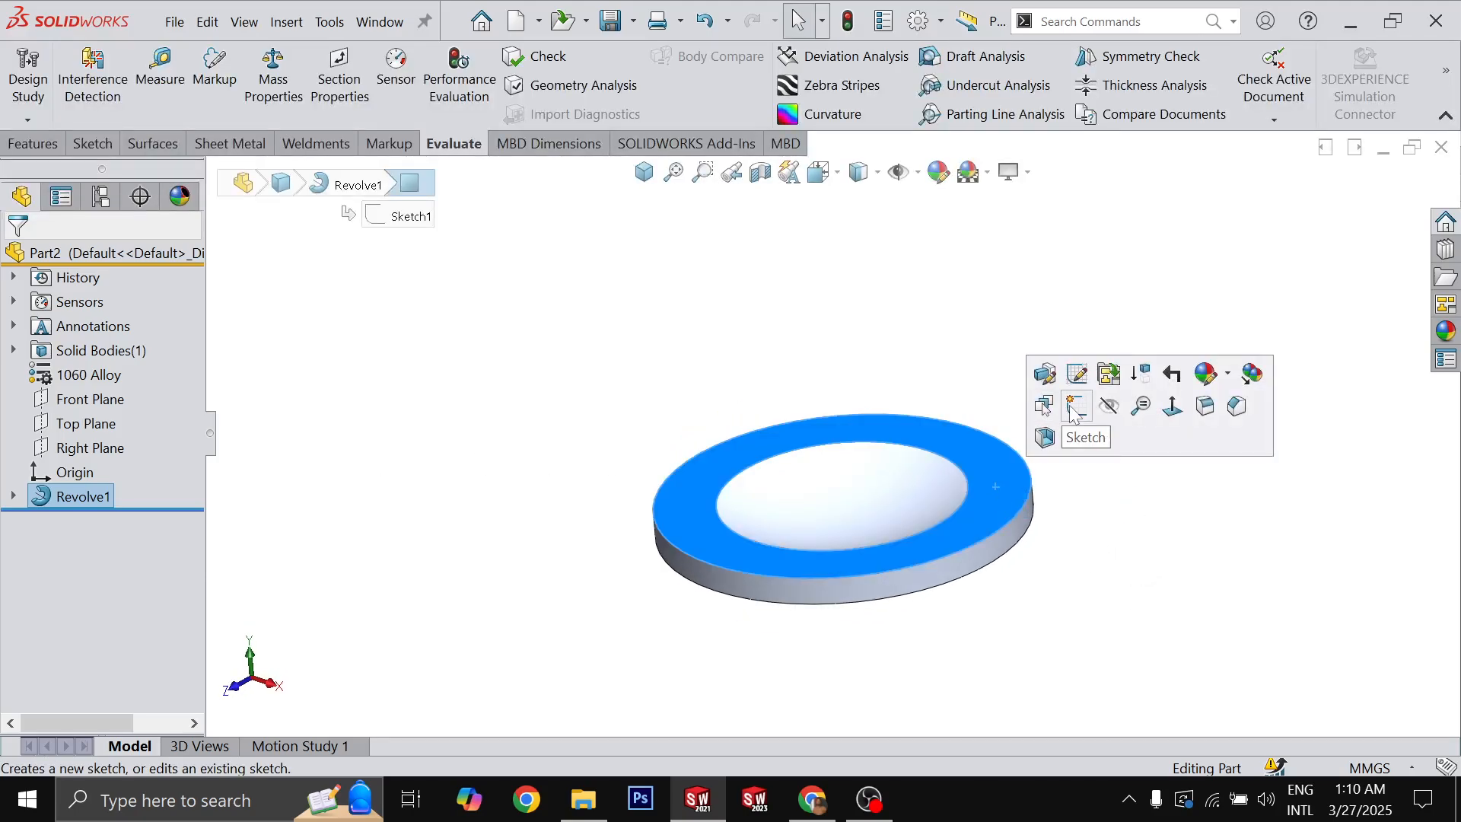
{"action": "left_click", "coordinate": [1076, 404]}
{"action": "key", "text": "r"}
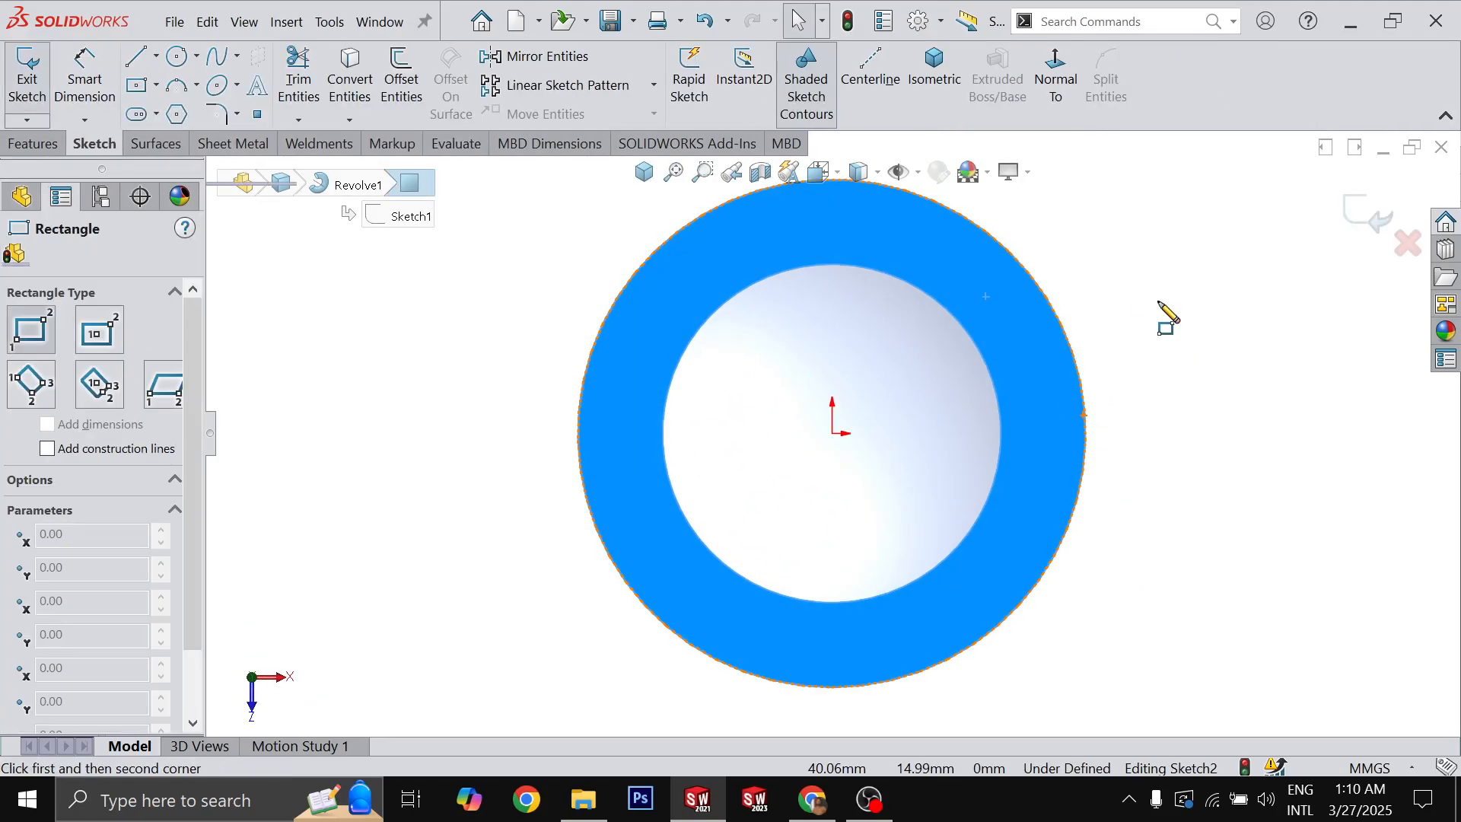
{"action": "left_click", "coordinate": [1178, 305]}
{"action": "left_click", "coordinate": [1037, 562]}
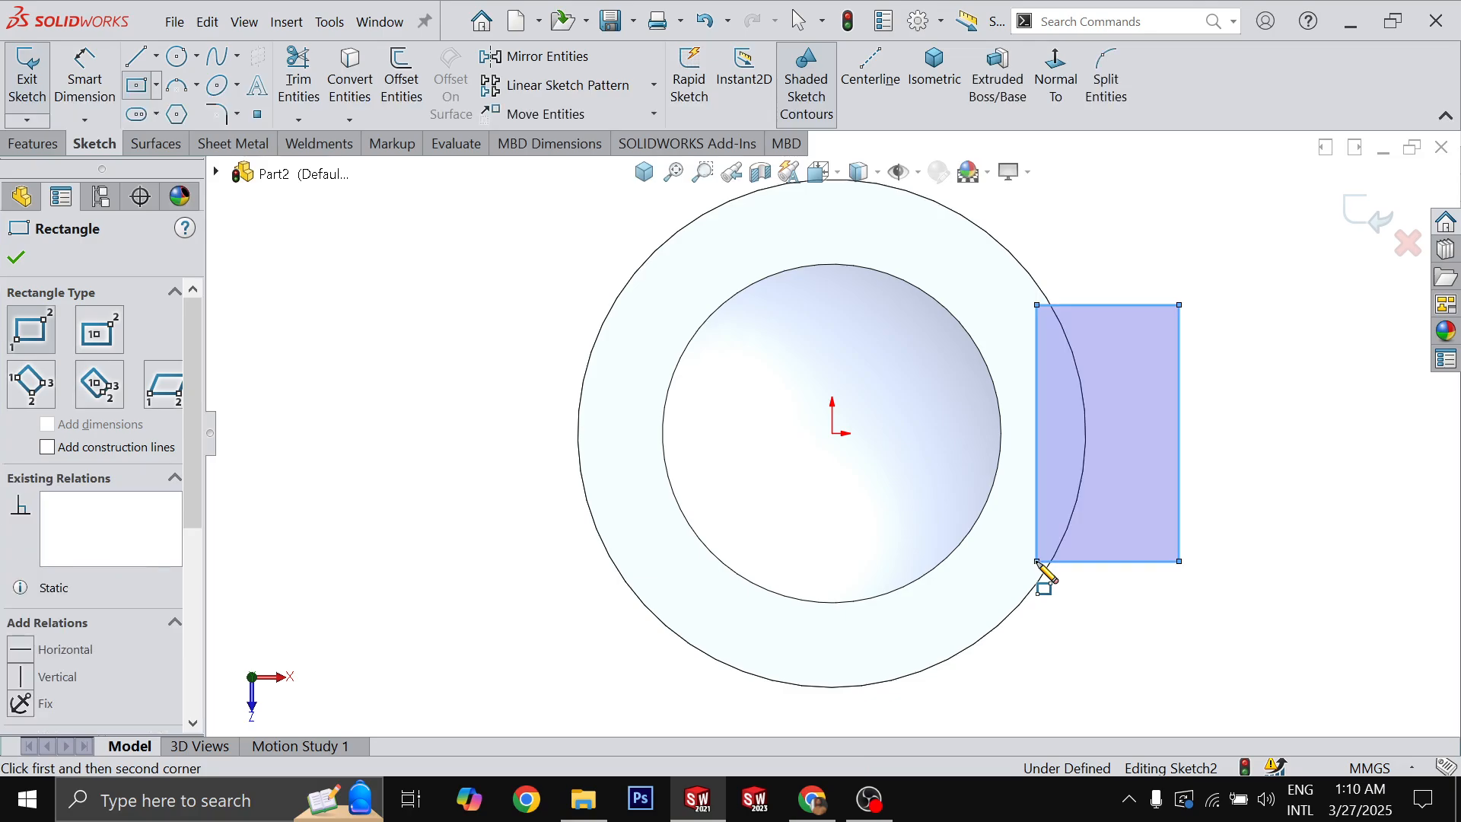
{"action": "key", "text": "Escape"}
- Constrain the midpoint of the rectangle's inner vertical edge horizontally to the origin
{"action": "right_click", "coordinate": [1042, 445]}
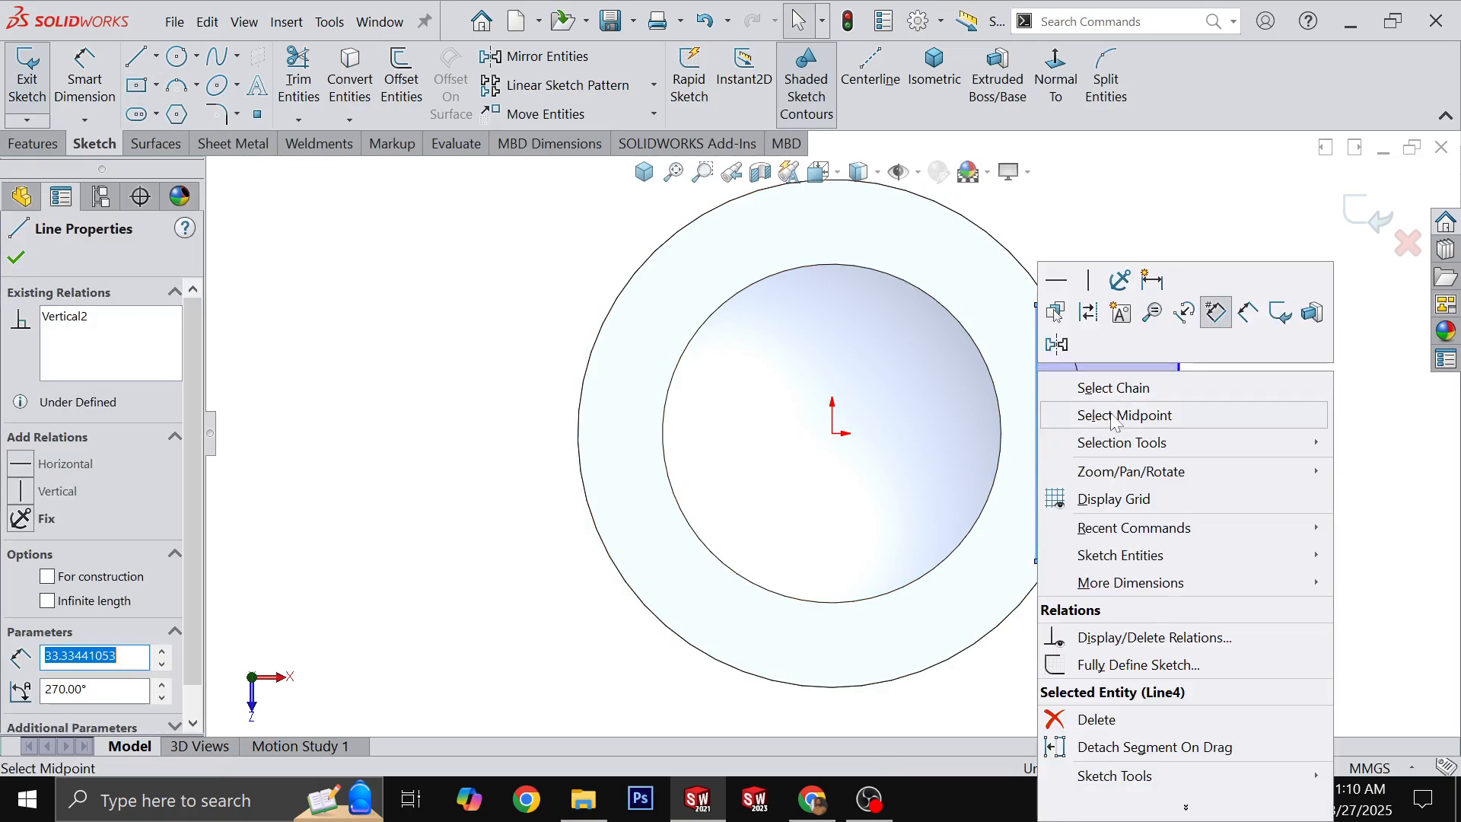
{"action": "left_click", "coordinate": [1117, 414]}
{"action": "left_click", "coordinate": [835, 435], "text": "ctrl"}
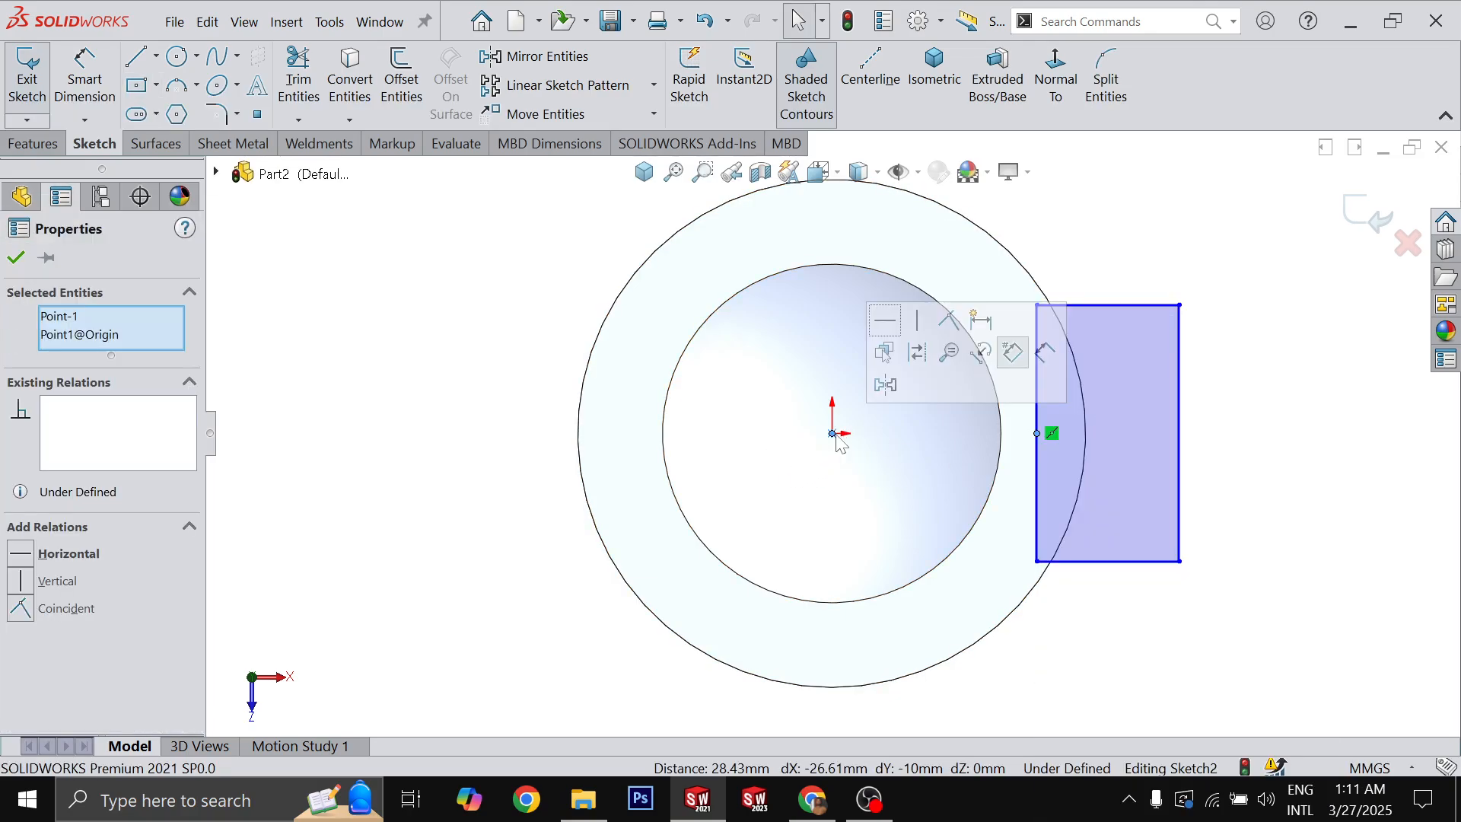
{"action": "key", "text": "h"}
{"action": "key", "text": "Escape"}
- Dimension the distance from the disc's far -X outer edge to the rectangle's inner vertical edge as 60 mm
{"action": "key", "text": "d"}
{"action": "left_click", "coordinate": [1041, 491]}
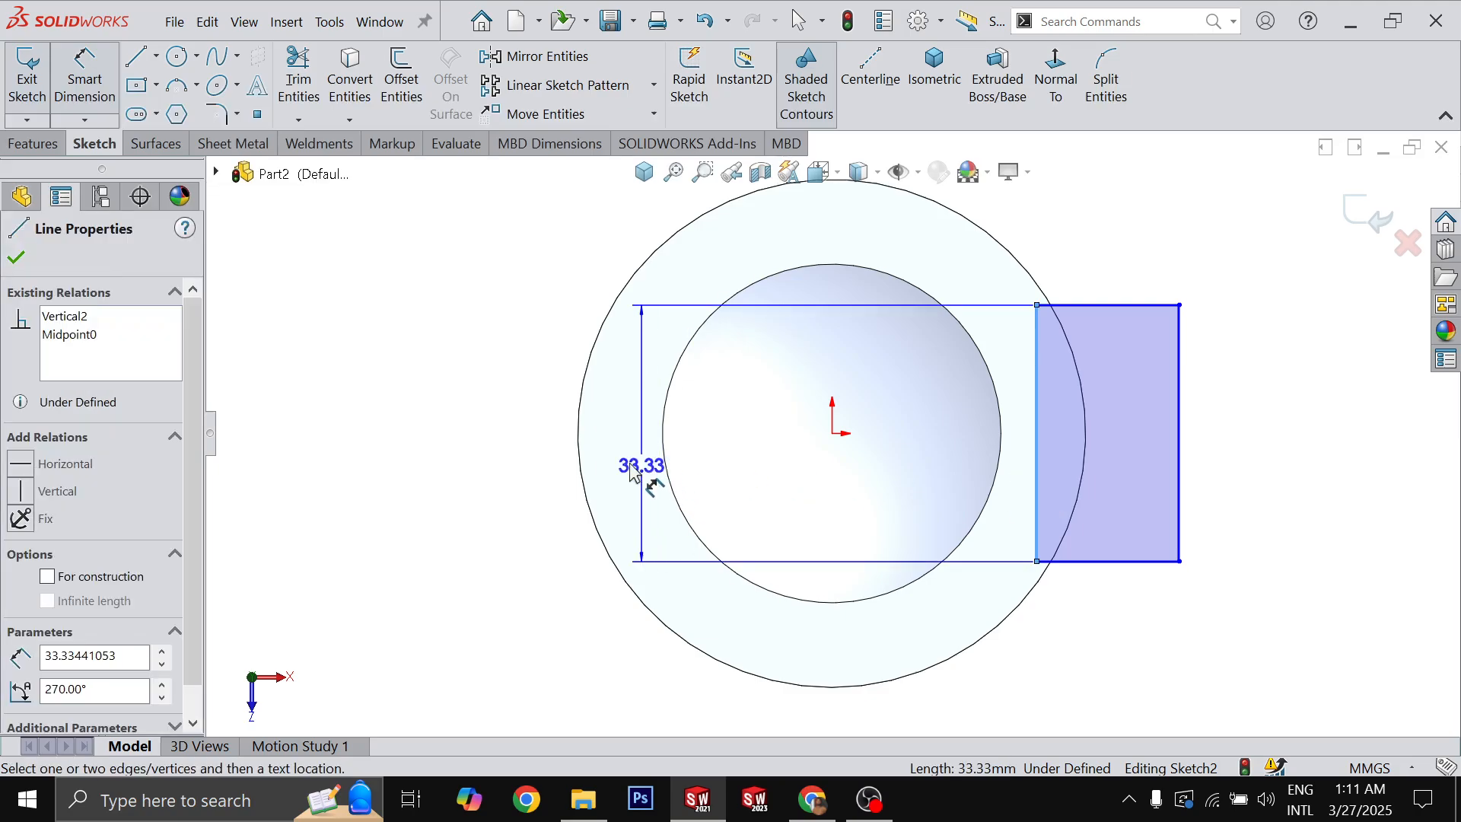
{"action": "left_click", "coordinate": [580, 443]}
{"action": "left_click", "coordinate": [837, 708]}
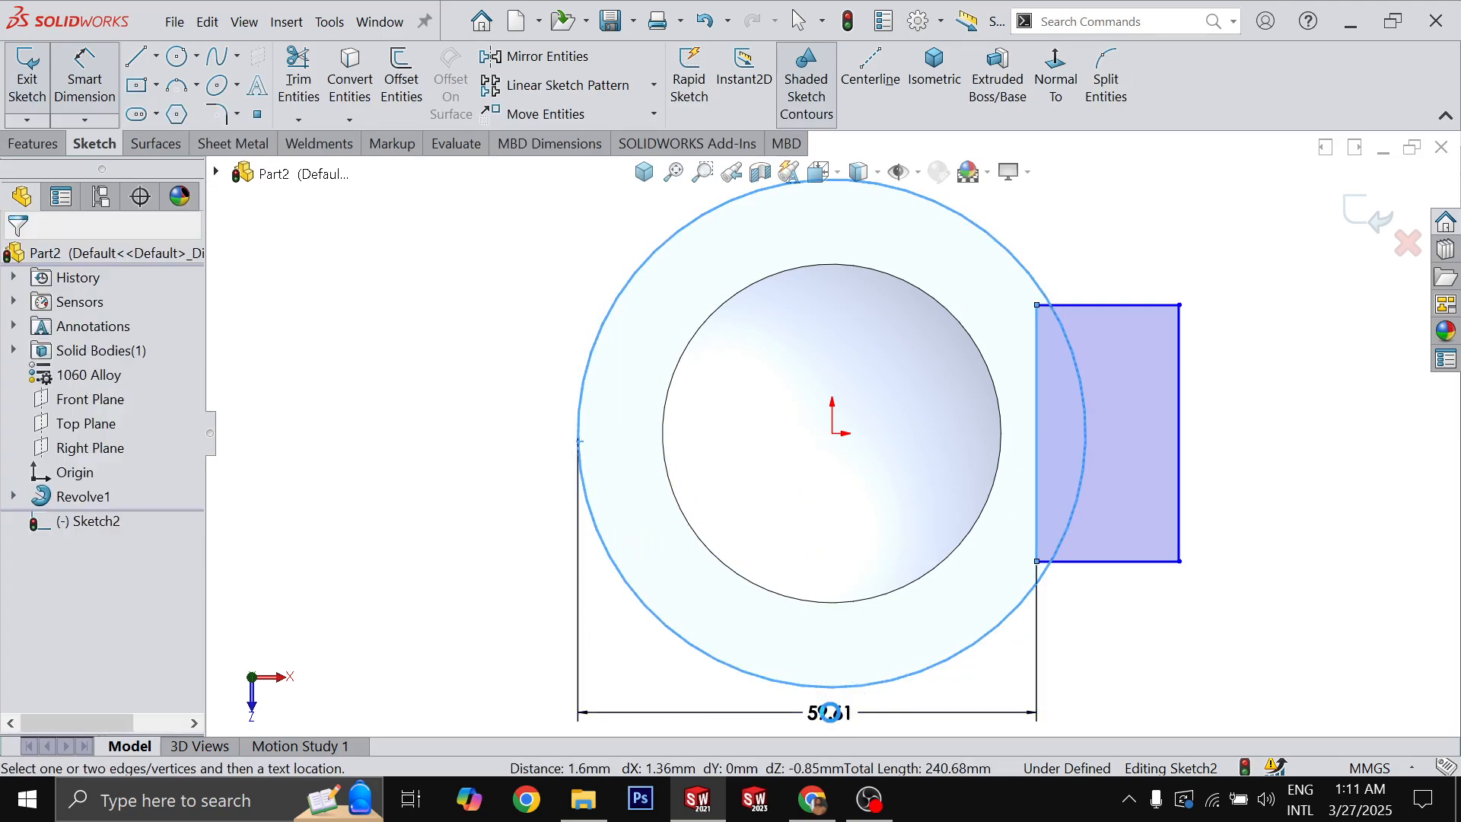
{"action": "type", "text": "60.00mm"}
{"action": "key", "text": "Return"}
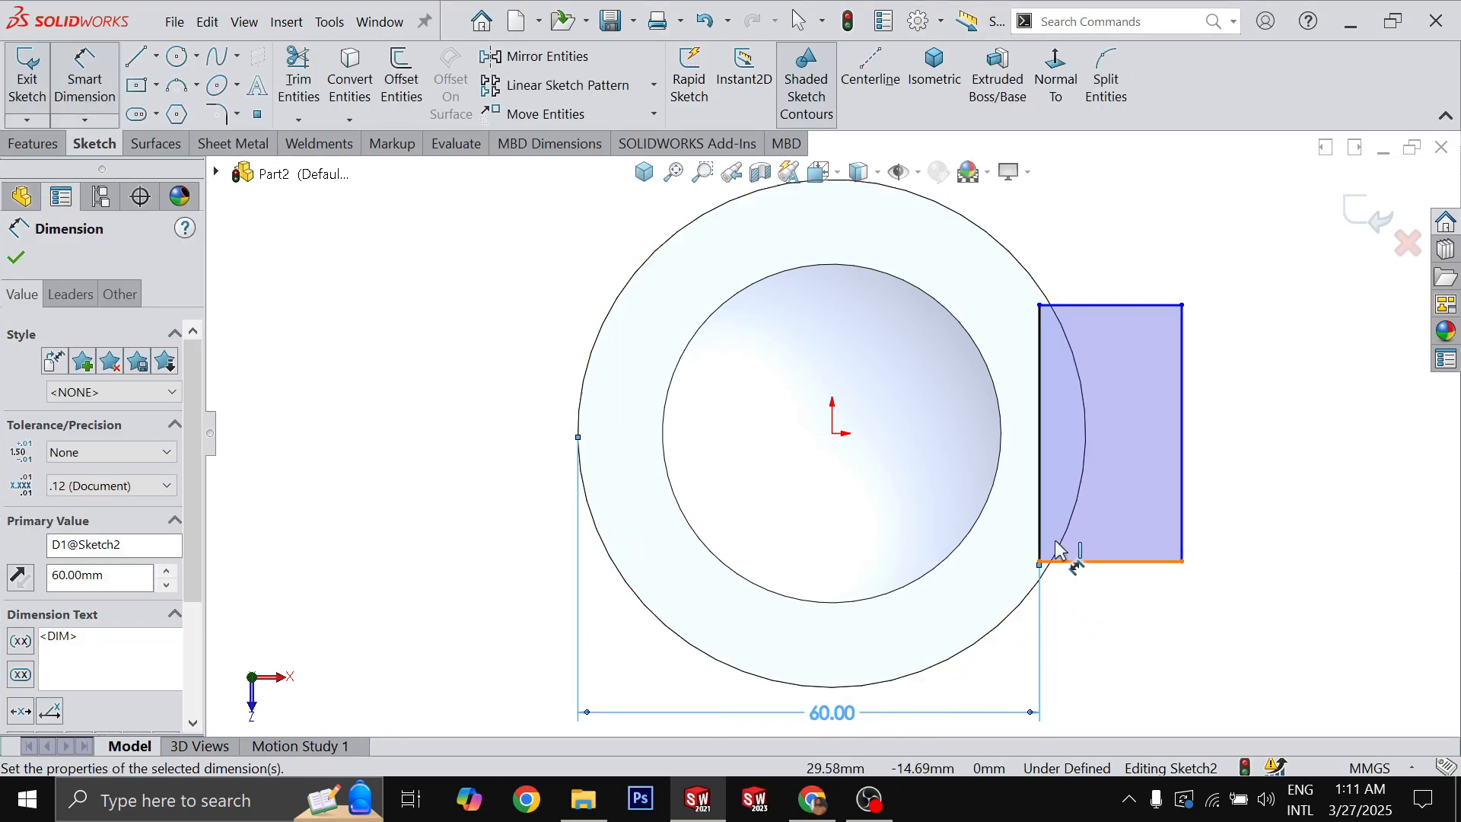
- Dimension the length of the rectangle's inner vertical edge as 25 mm
{"action": "left_click", "coordinate": [1042, 487]}
{"action": "left_click", "coordinate": [1272, 457]}
{"action": "type", "text": "25"}
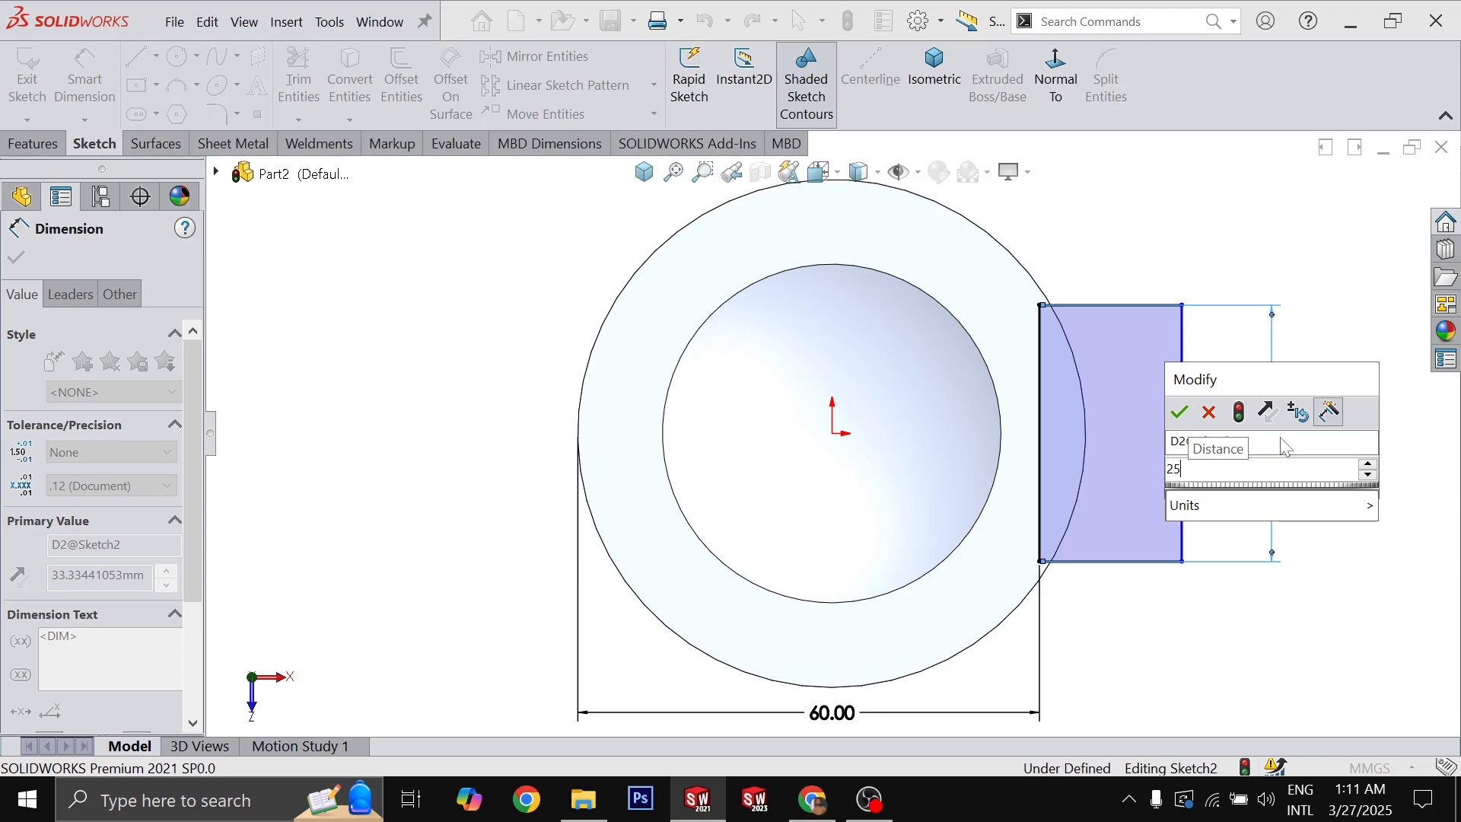
{"action": "key", "text": "Return"}
{"action": "key", "text": "Escape"}
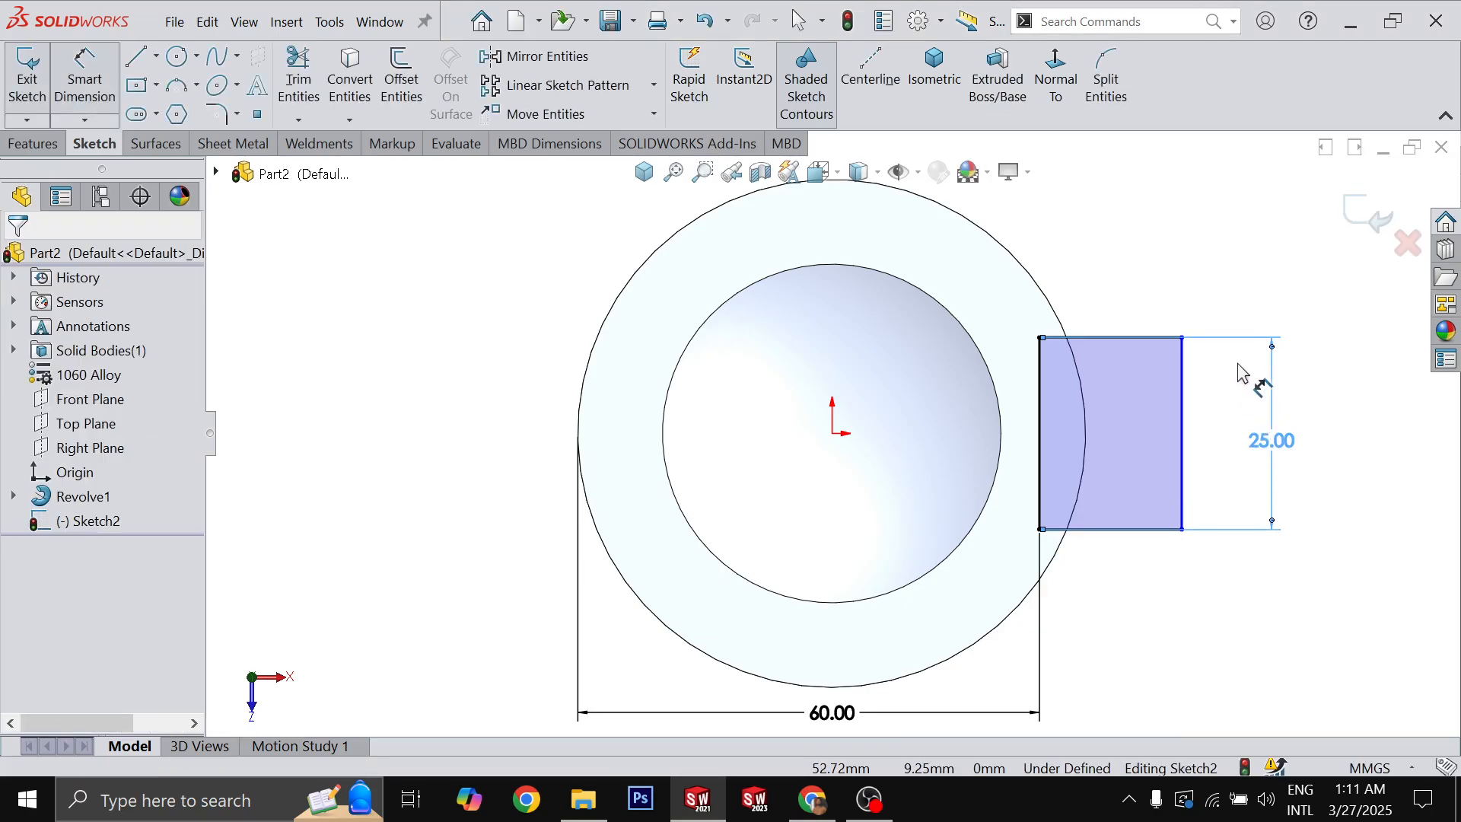
- Cut the rectangle Through All down the disc to form the notch
{"action": "key", "text": "c"}
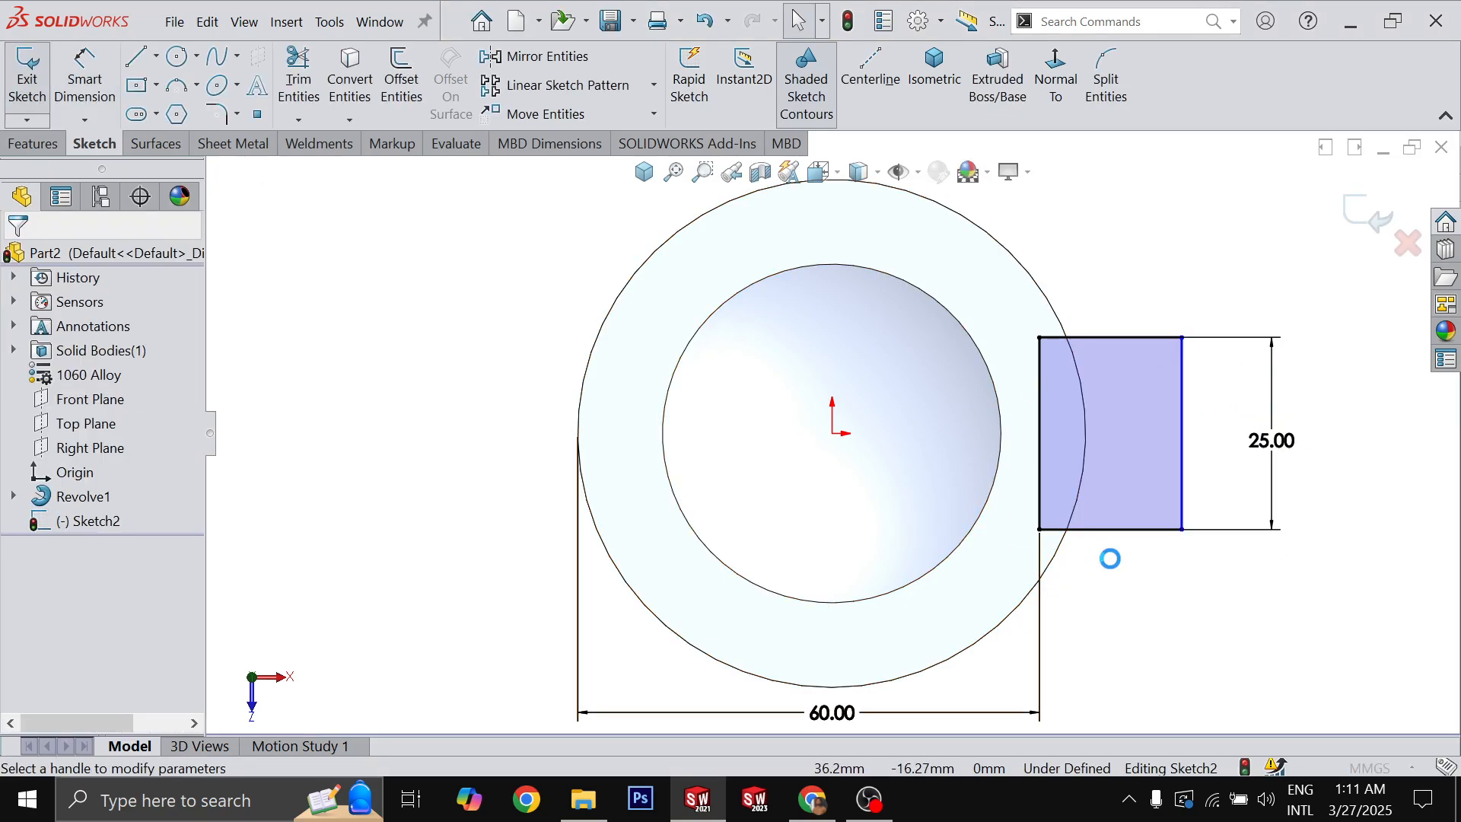
{"action": "right_click", "coordinate": [1119, 272]}
{"action": "left_click", "coordinate": [1140, 296]}
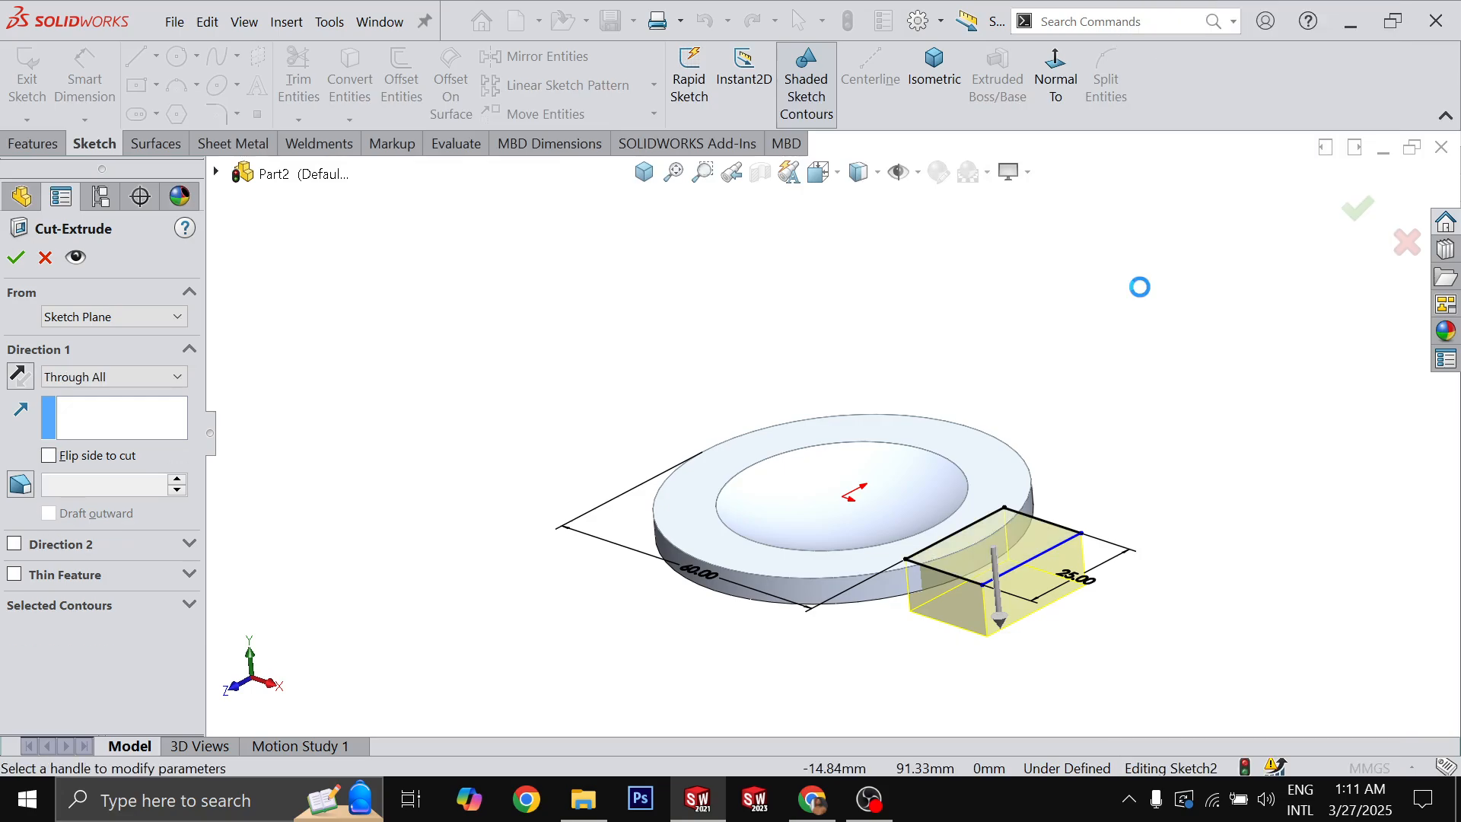
{"action": "key", "text": "Return"}
{"action": "mouse_move", "coordinate": [1174, 626]}
{"action": "middle_mouse_down"}
{"action": "mouse_move", "coordinate": [1150, 496]}
{"action": "mouse_move", "coordinate": [1167, 548]}
{"action": "middle_mouse_up"}
- Check the lever drawing's section view in the browser, start a sketch on the Front Plane and display the part with hidden lines visible
{"action": "key", "text": "alt+Tab"}
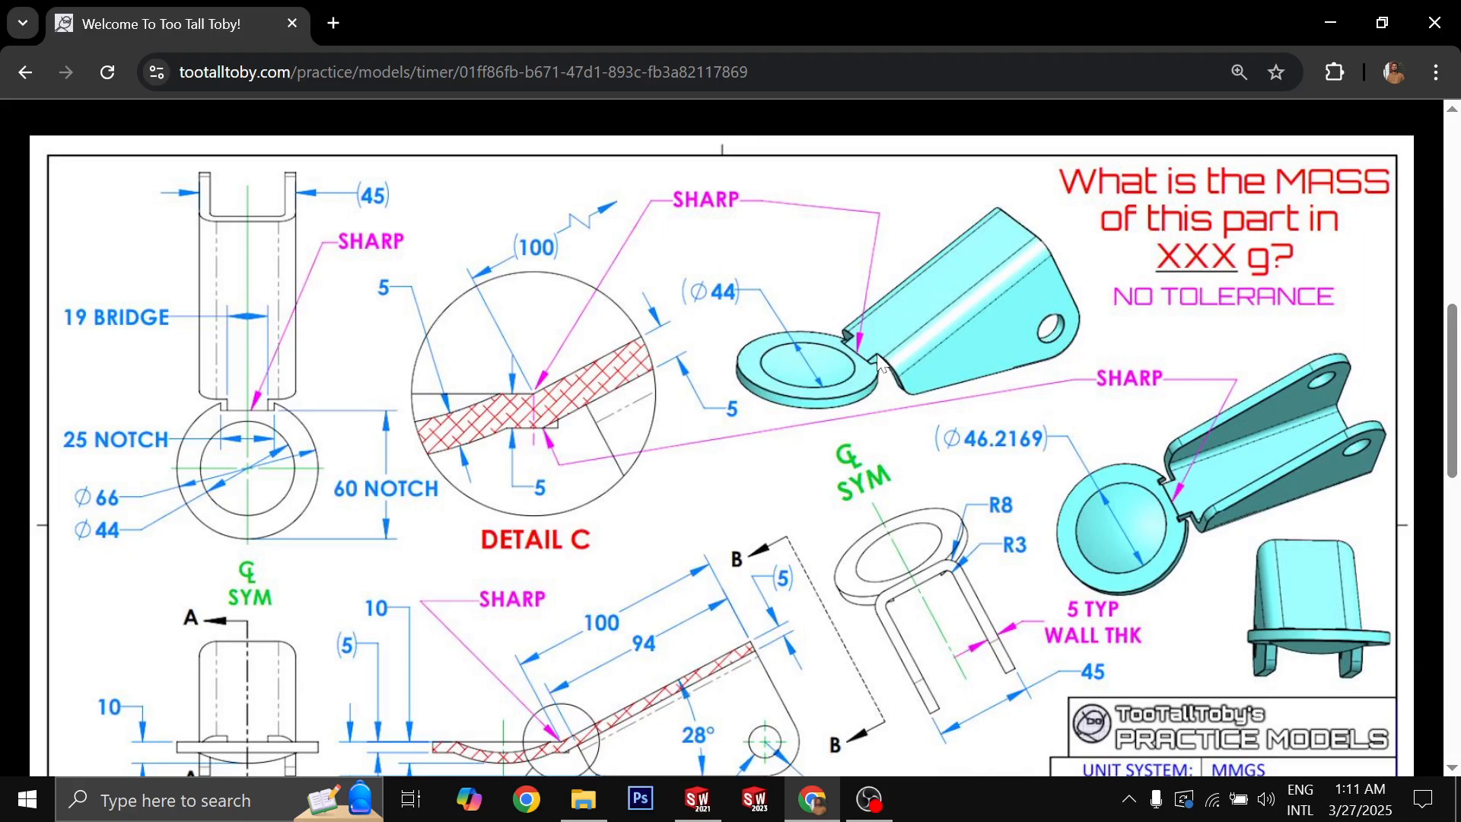
{"action": "scroll", "coordinate": [1118, 542], "scroll_direction": "down", "scroll_amount": 3}
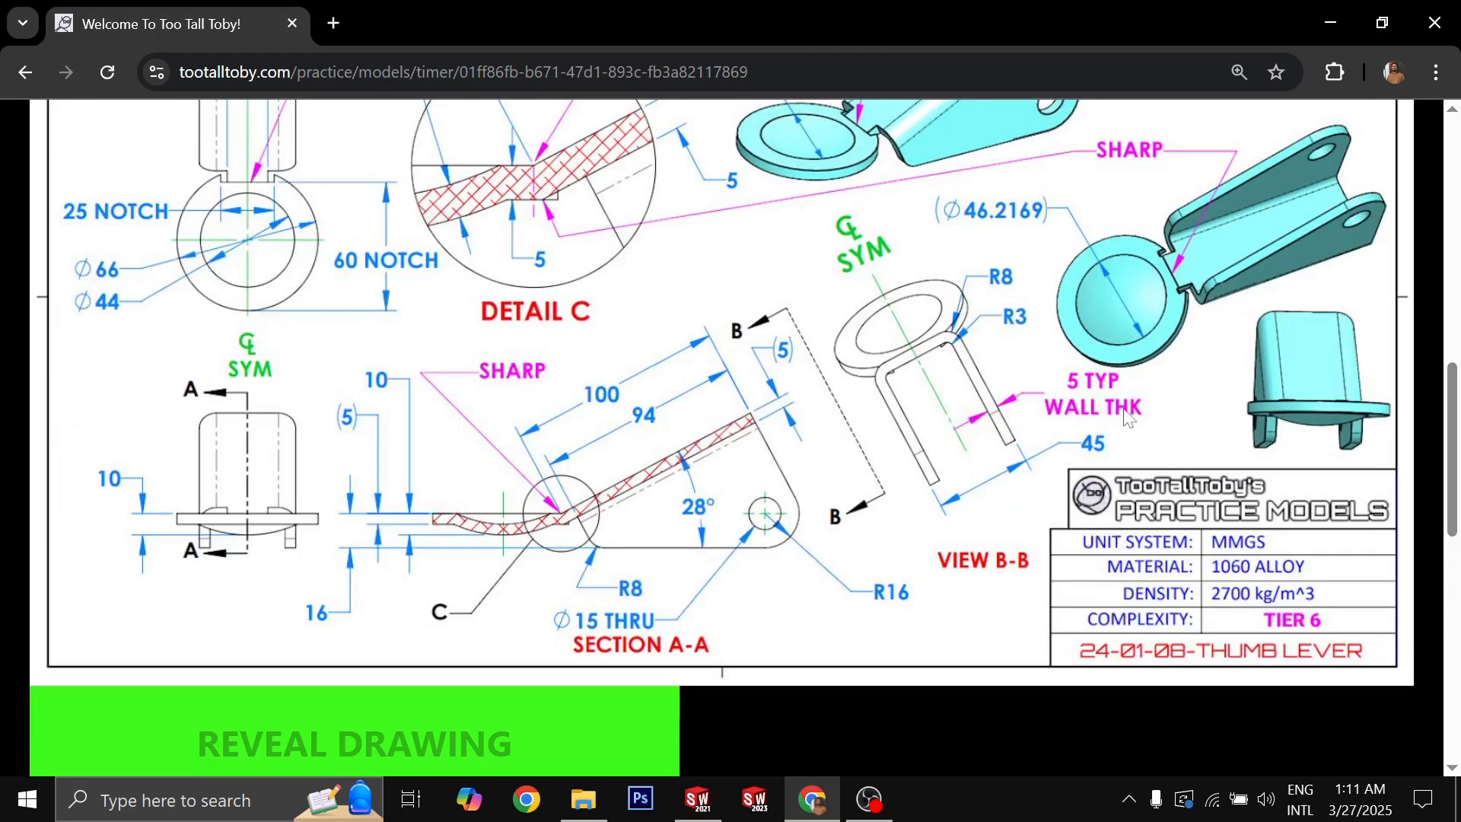
{"action": "scroll", "coordinate": [1127, 380], "scroll_direction": "up", "scroll_amount": 2}
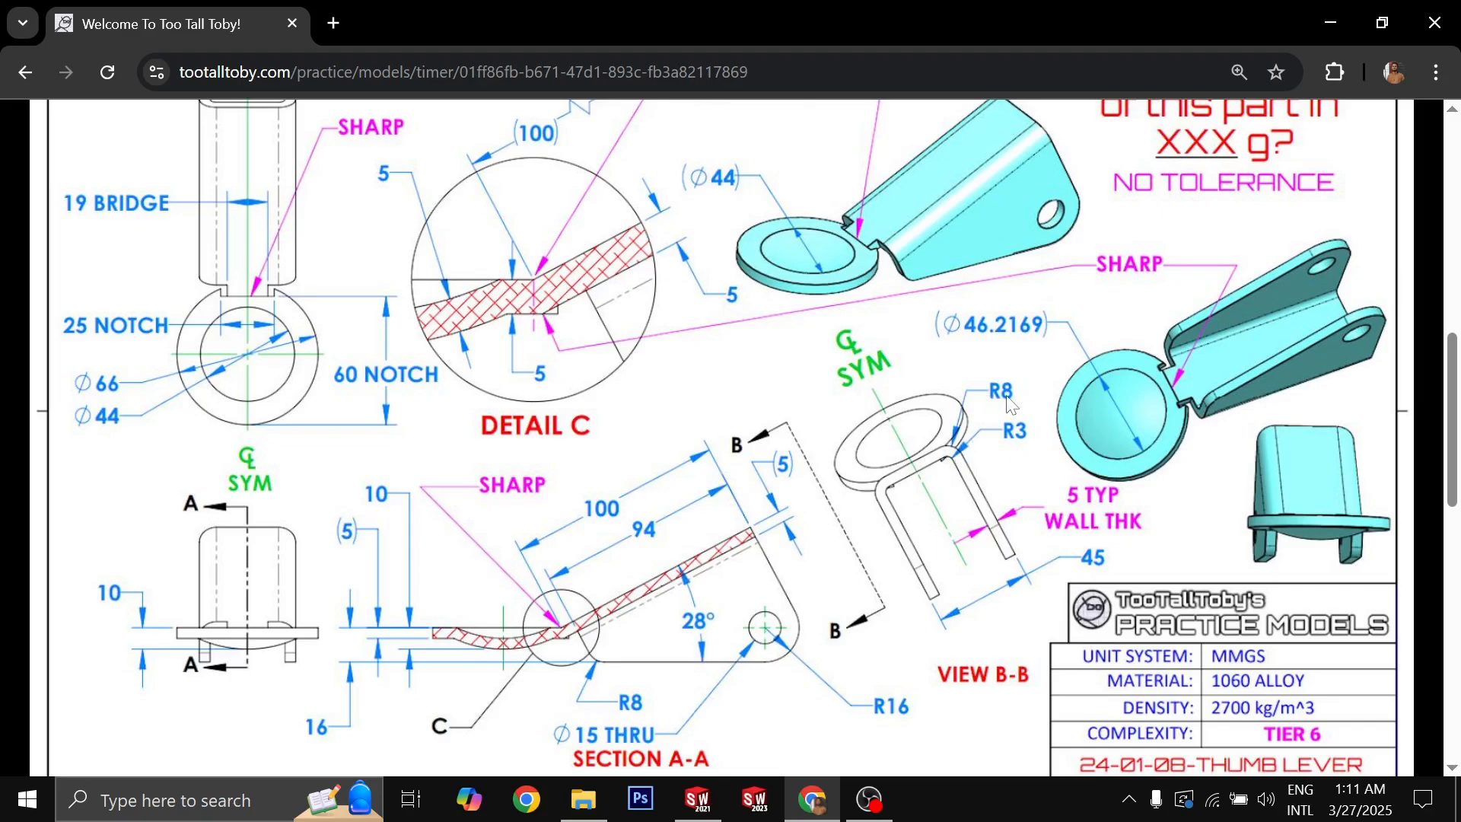
{"action": "key", "text": "alt+Tab"}
{"action": "middle_click_drag", "start_coordinate": [992, 408], "coordinate": [900, 512]}
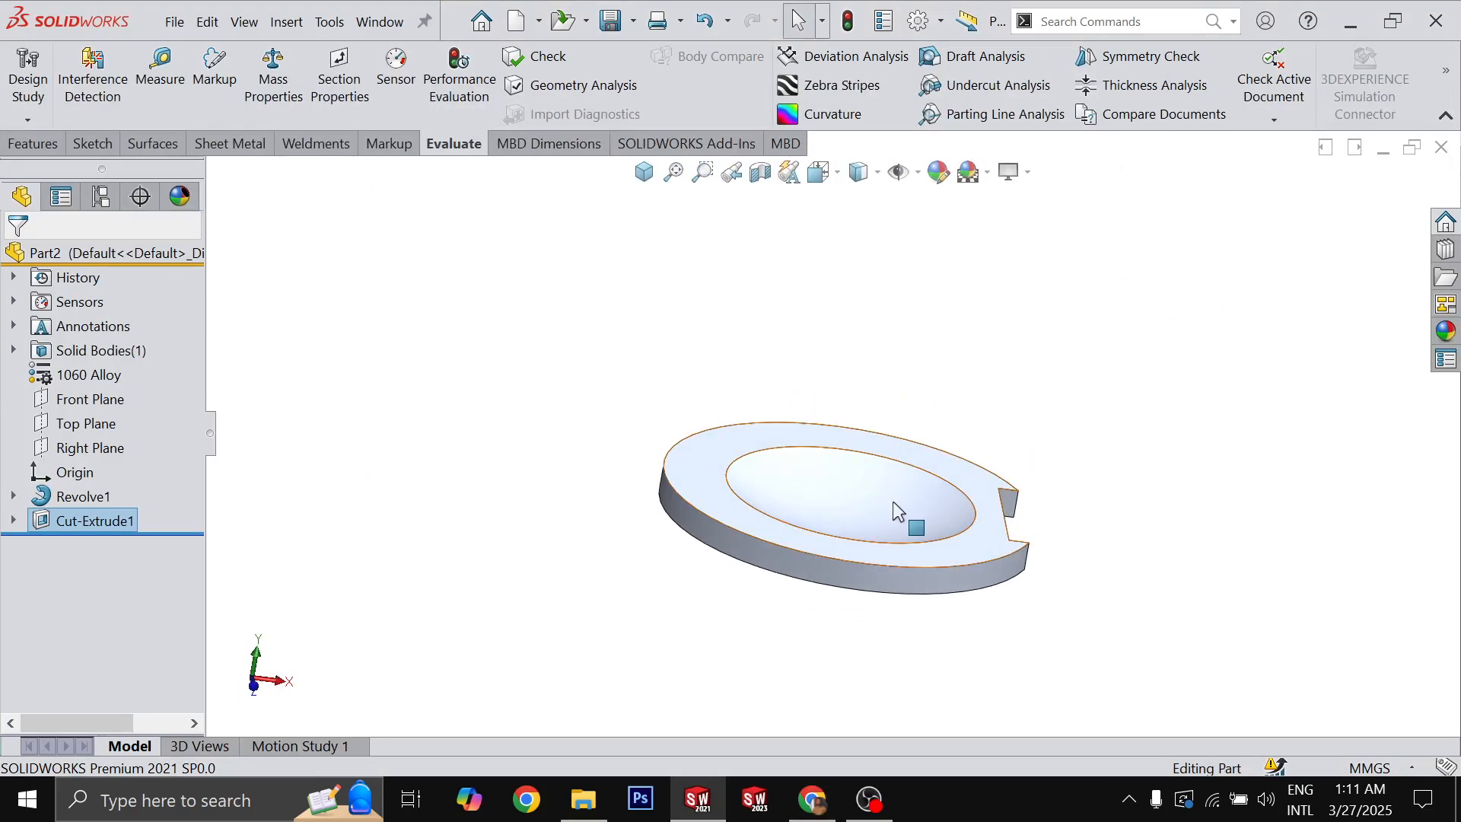
{"action": "left_click", "coordinate": [75, 396]}
{"action": "left_click", "coordinate": [67, 338]}
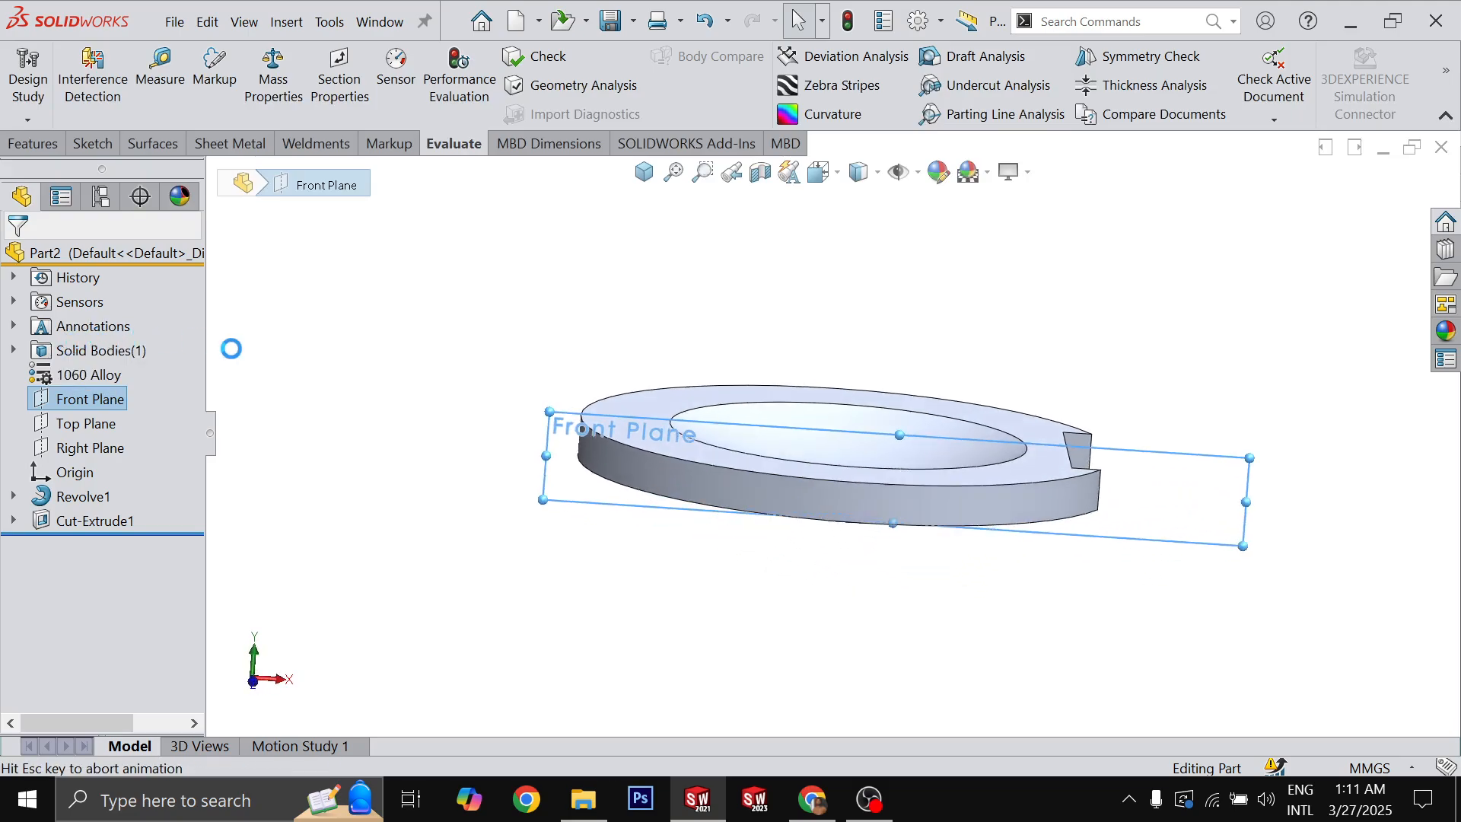
{"action": "left_click", "coordinate": [878, 173]}
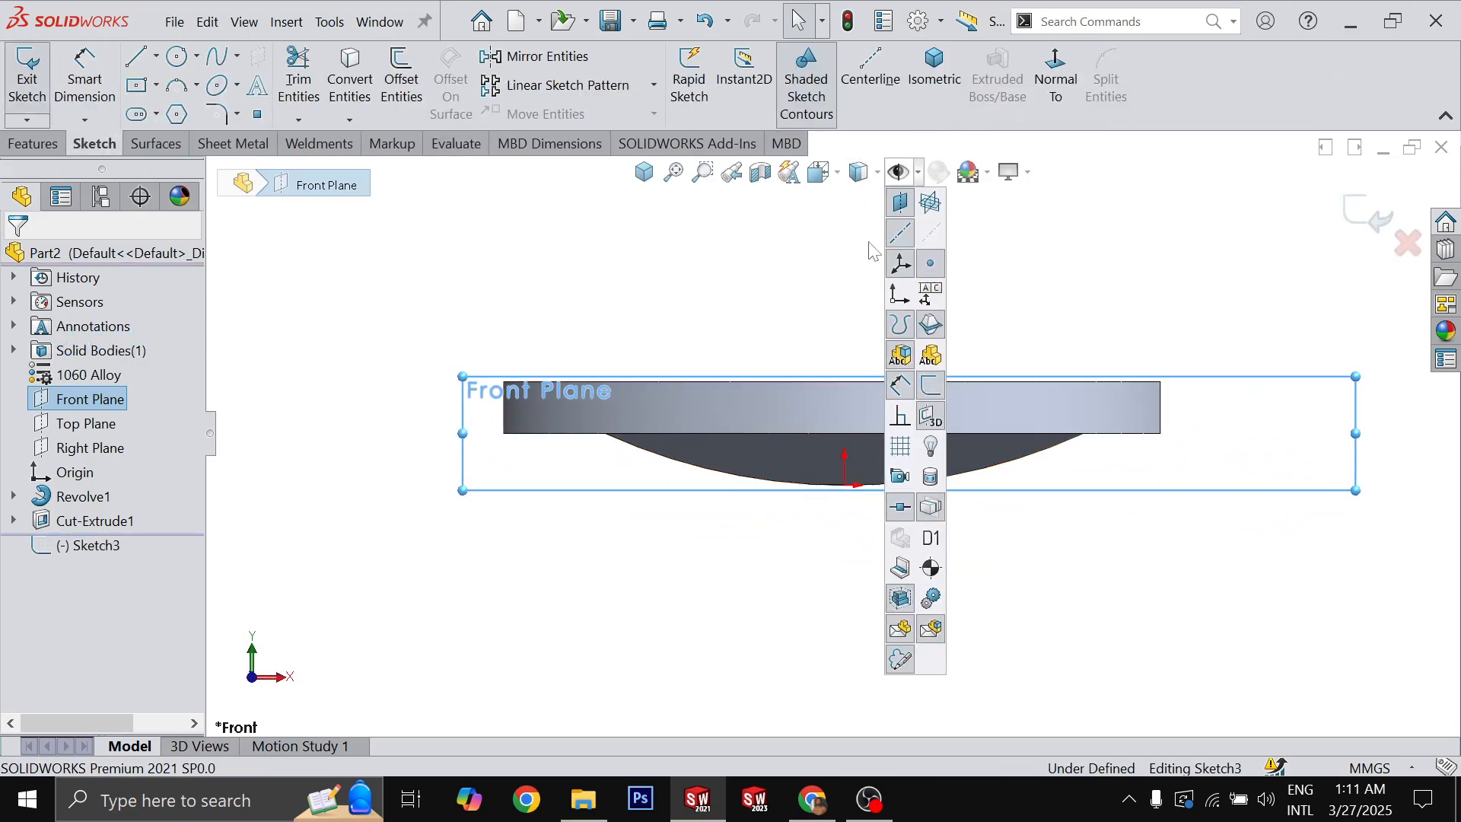
{"action": "left_click", "coordinate": [876, 173]}
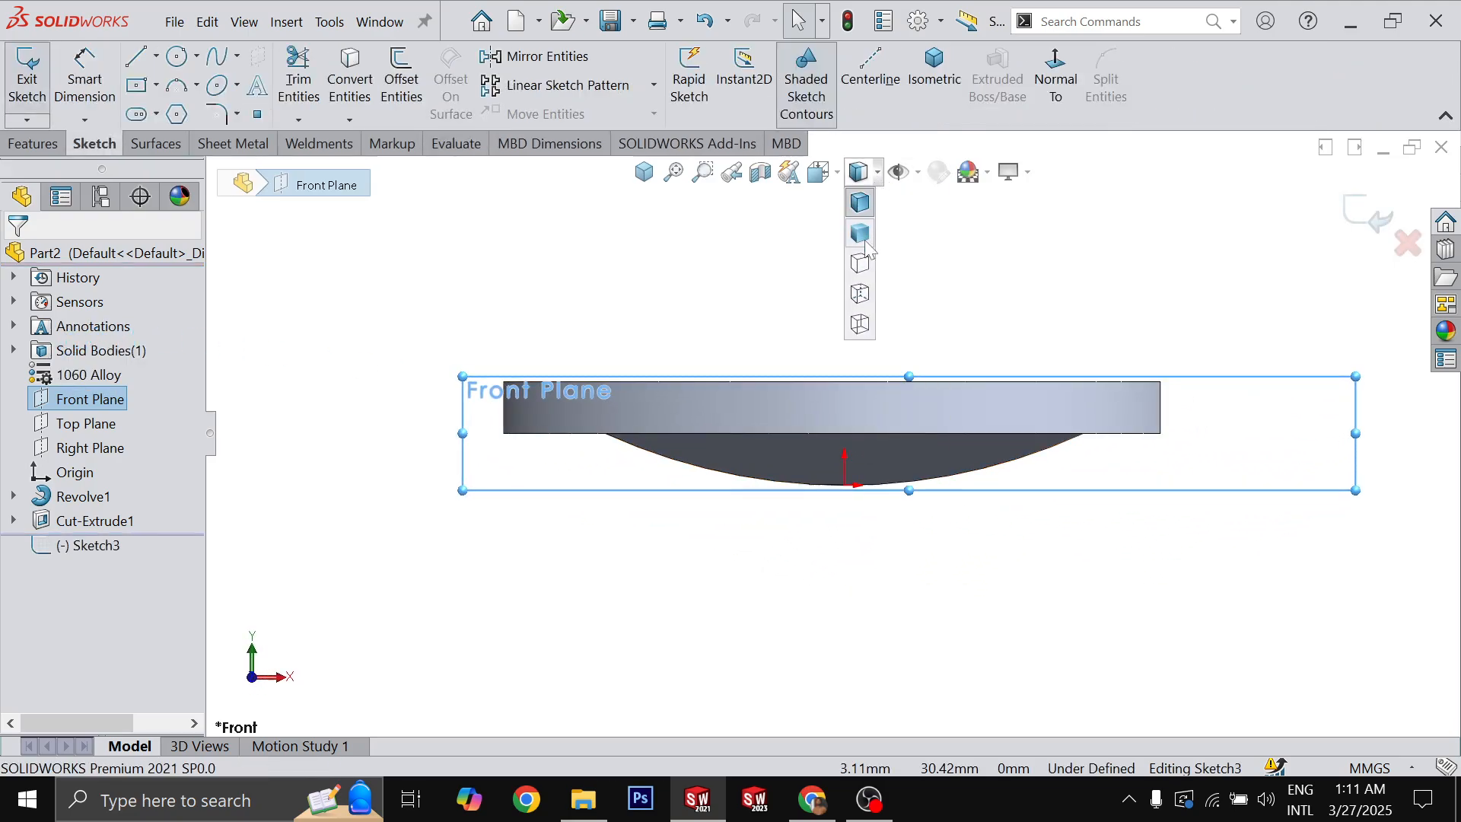
{"action": "left_click", "coordinate": [860, 296]}
- Sketch the lever's side profile from the notch's top edge: sloped line, perpendicular line, tangent arc of about 9 mm radius, horizontal line and inner end line
{"action": "key", "text": "l"}
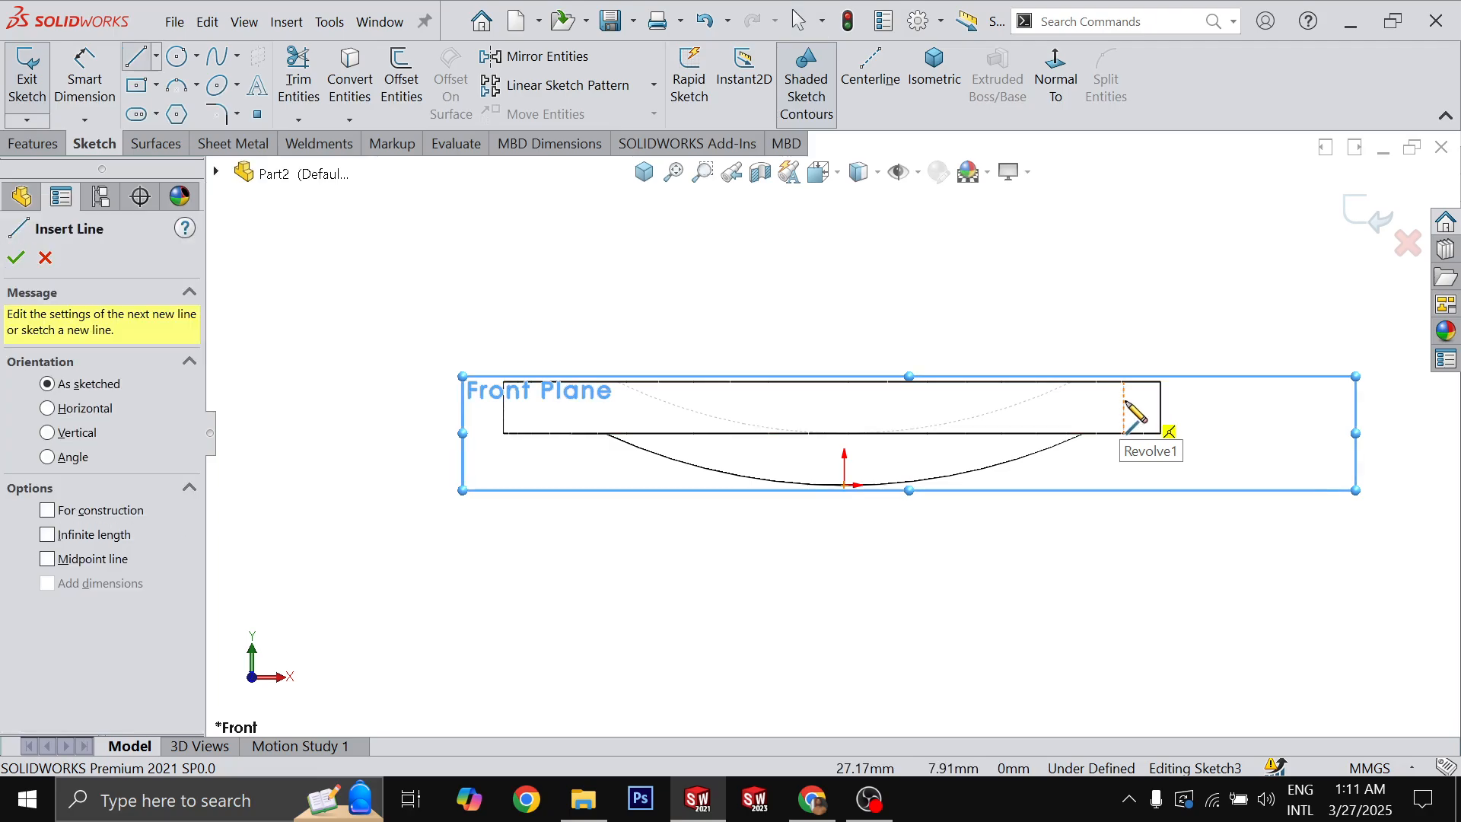
{"action": "left_click", "coordinate": [1123, 381]}
{"action": "scroll", "coordinate": [1293, 293], "scroll_direction": "up", "scroll_amount": 2}
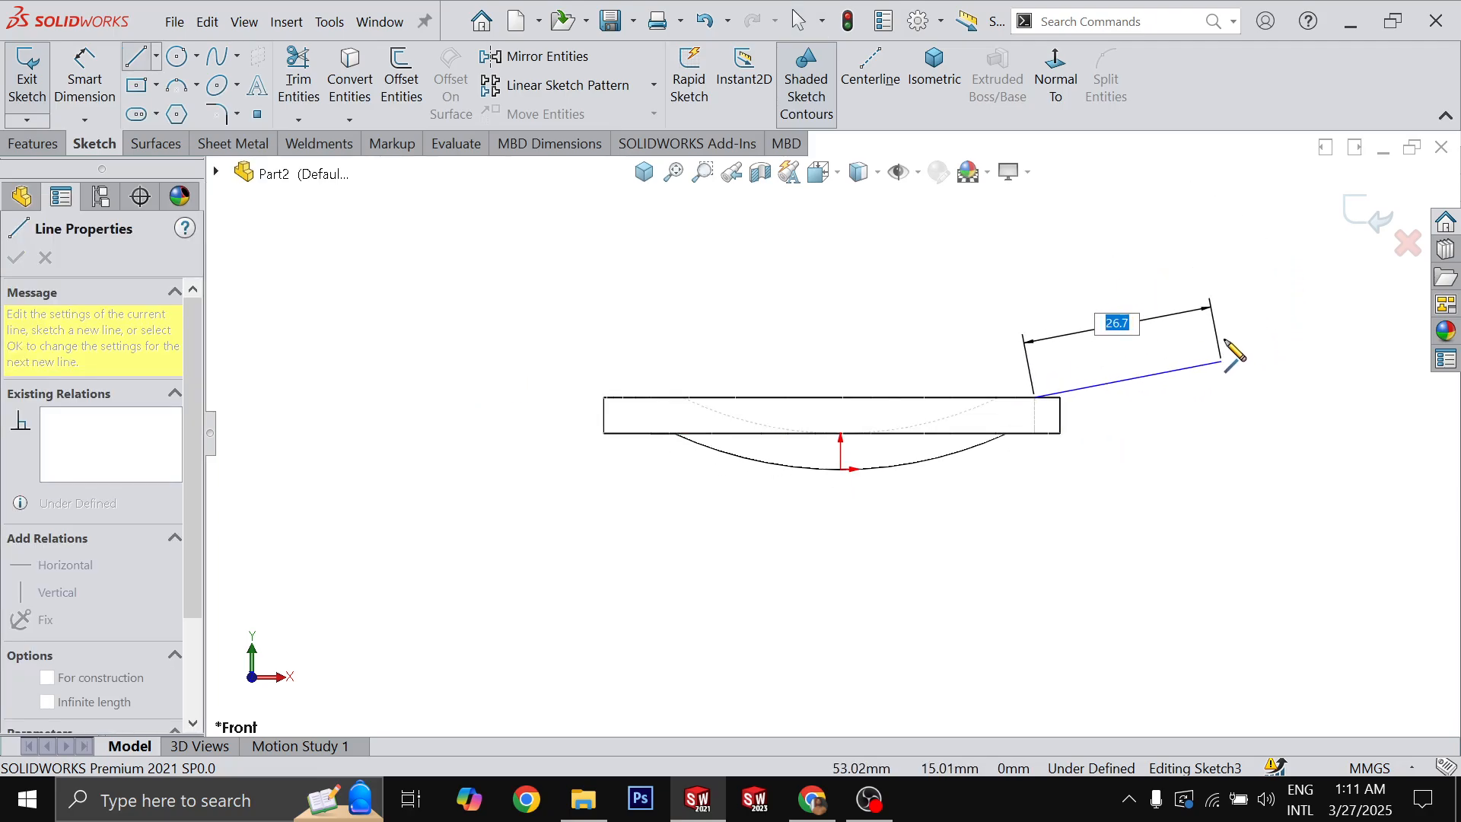
{"action": "left_click", "coordinate": [1280, 274]}
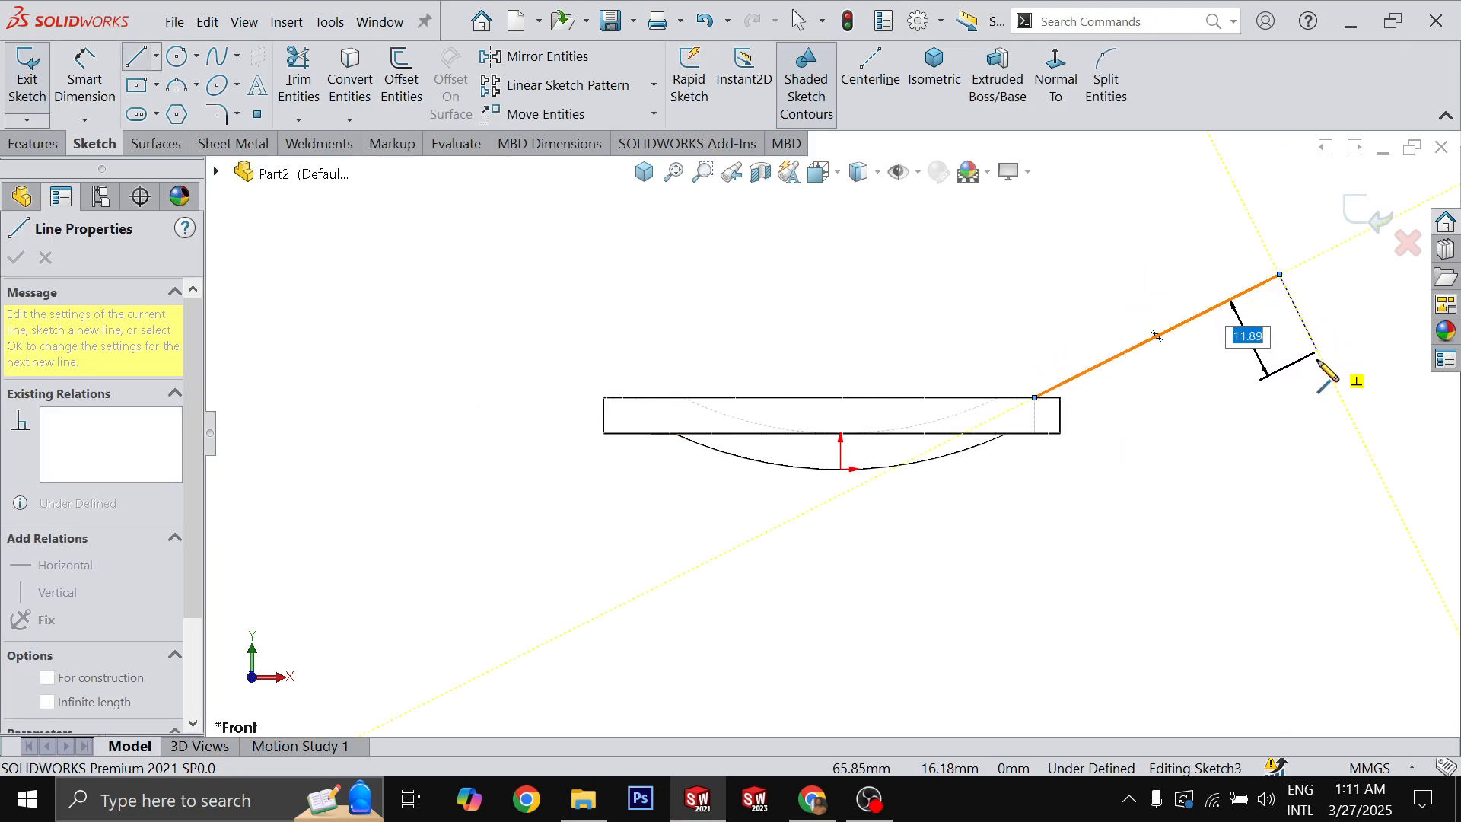
{"action": "left_click", "coordinate": [1349, 414]}
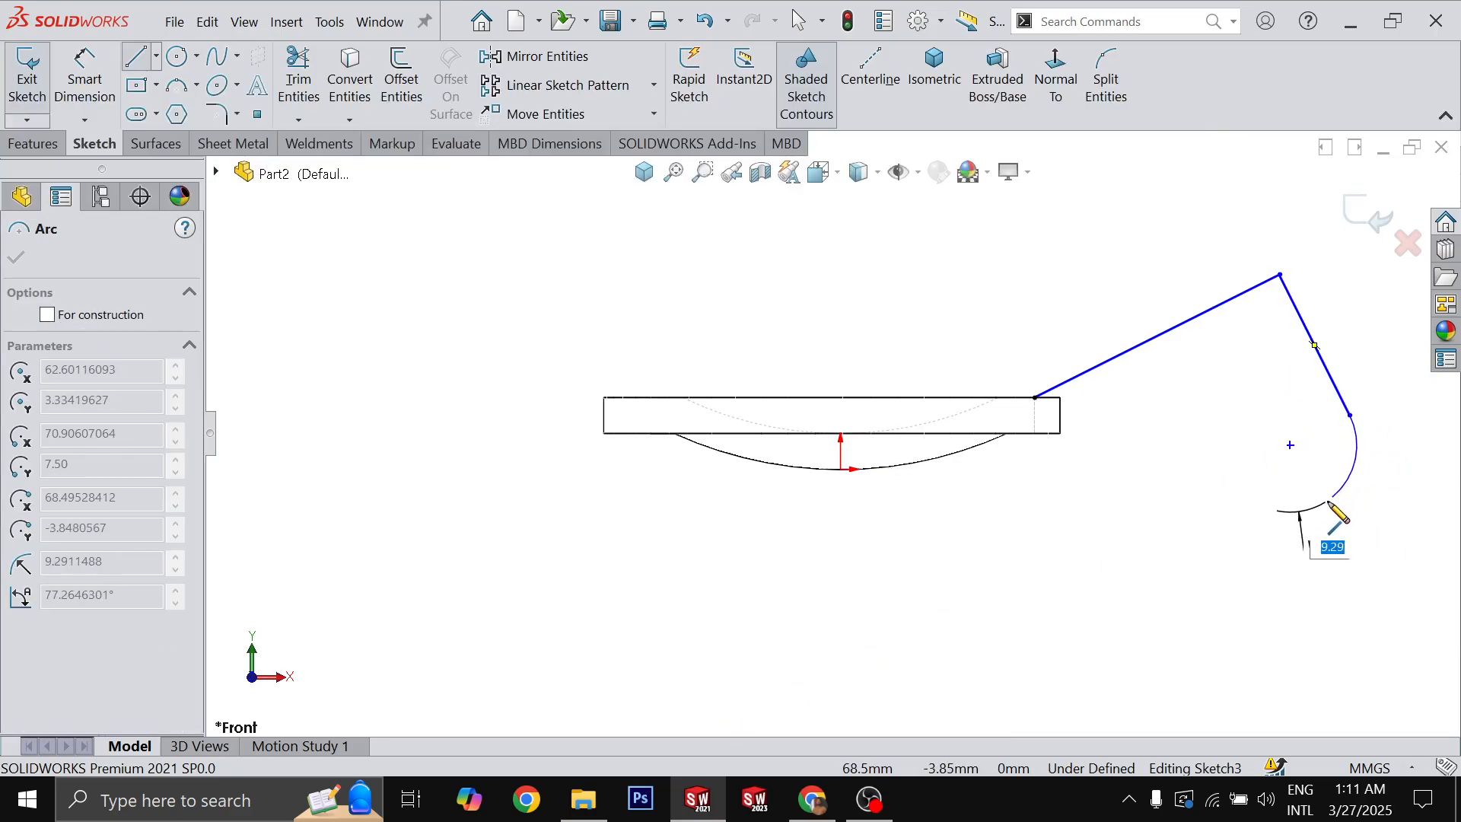
{"action": "left_click", "coordinate": [1291, 510]}
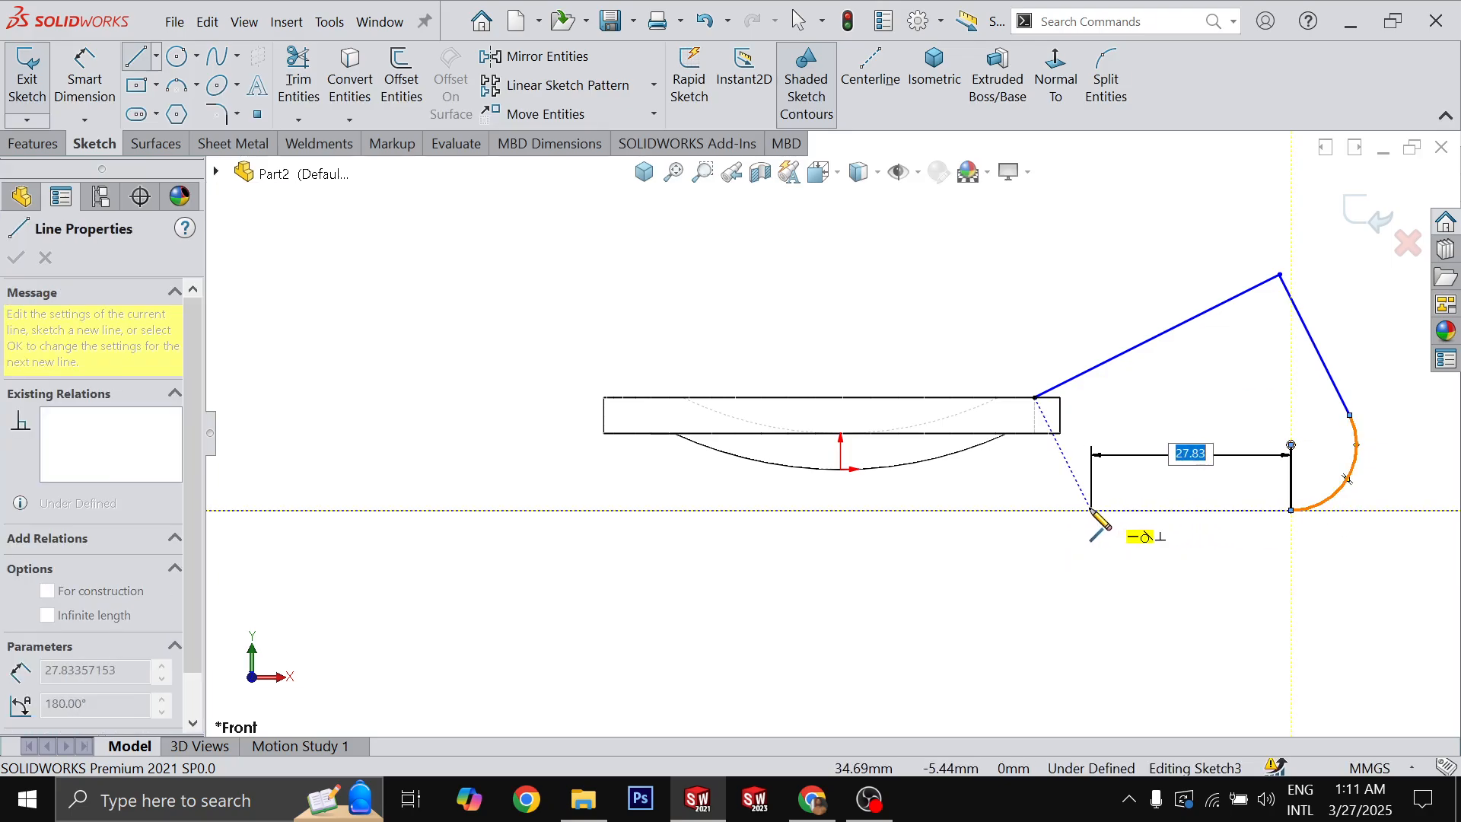
{"action": "left_click", "coordinate": [1109, 509]}
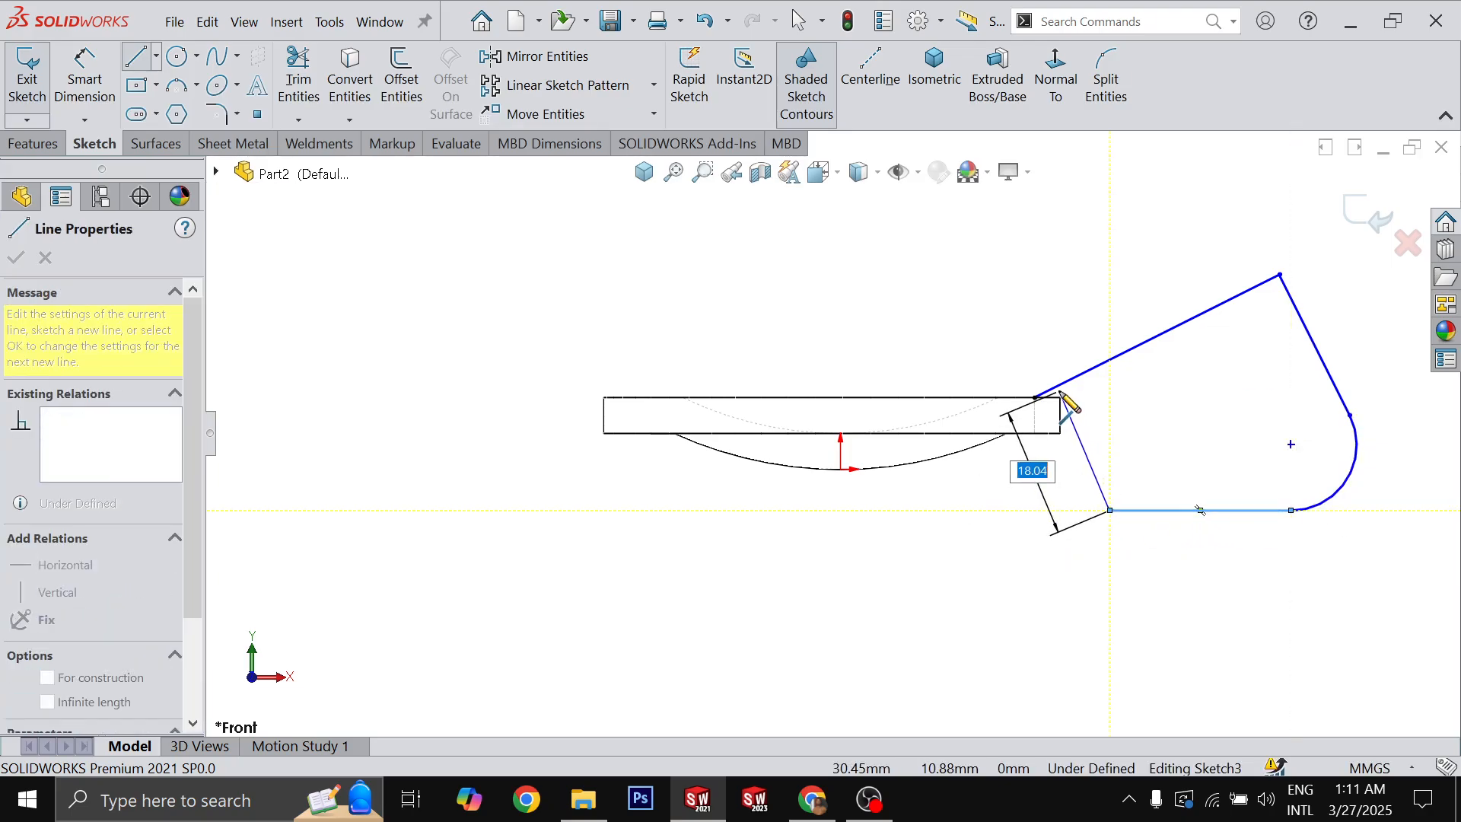
{"action": "left_click", "coordinate": [1049, 391]}
{"action": "key", "text": "Escape"}
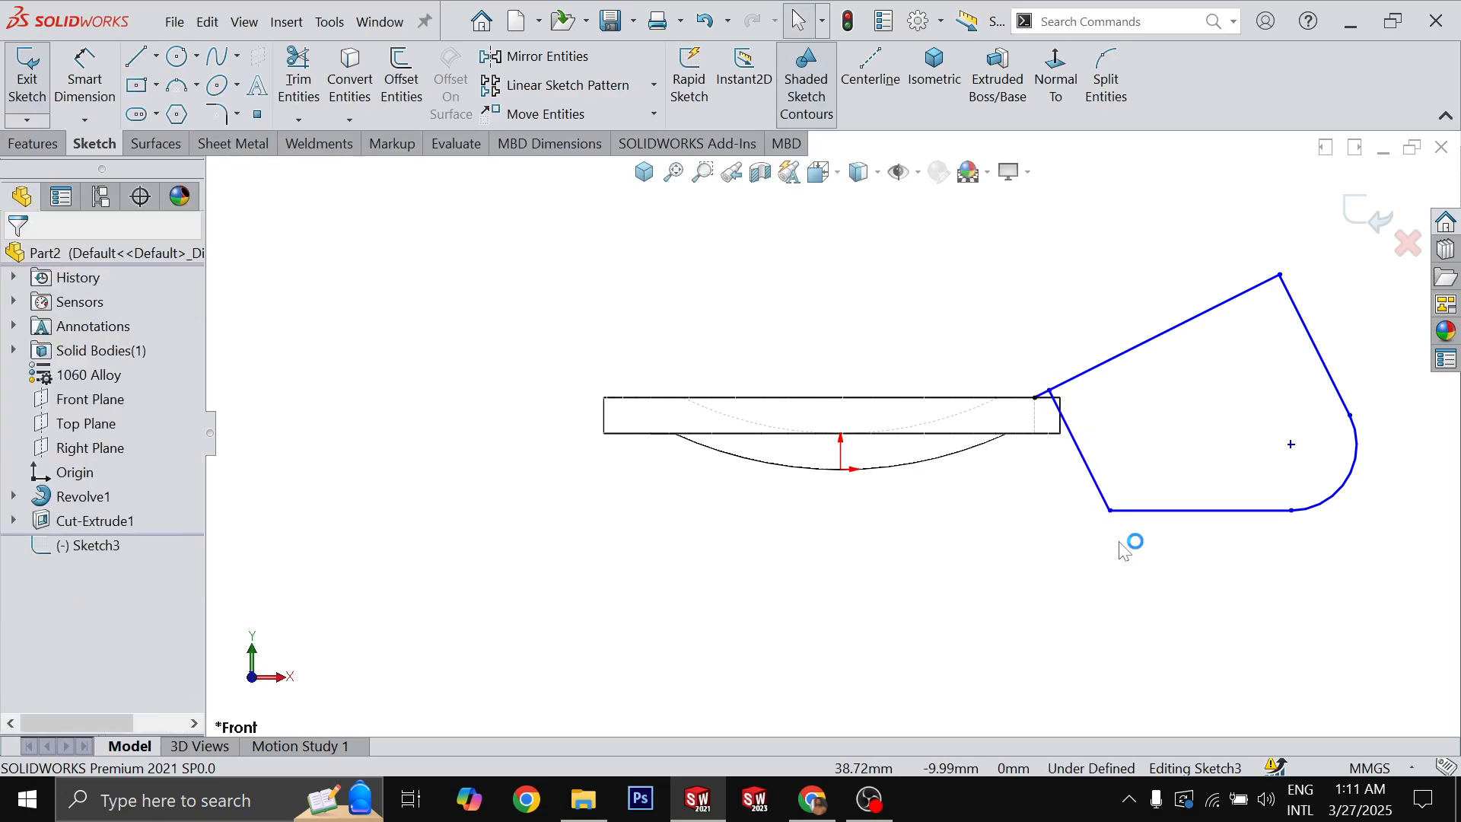
- Check the section view and draw a line about 13.5 mm long from the profile's inner end line, perpendicular to it and sloping down beneath the disc
{"action": "key", "text": "alt+Tab"}
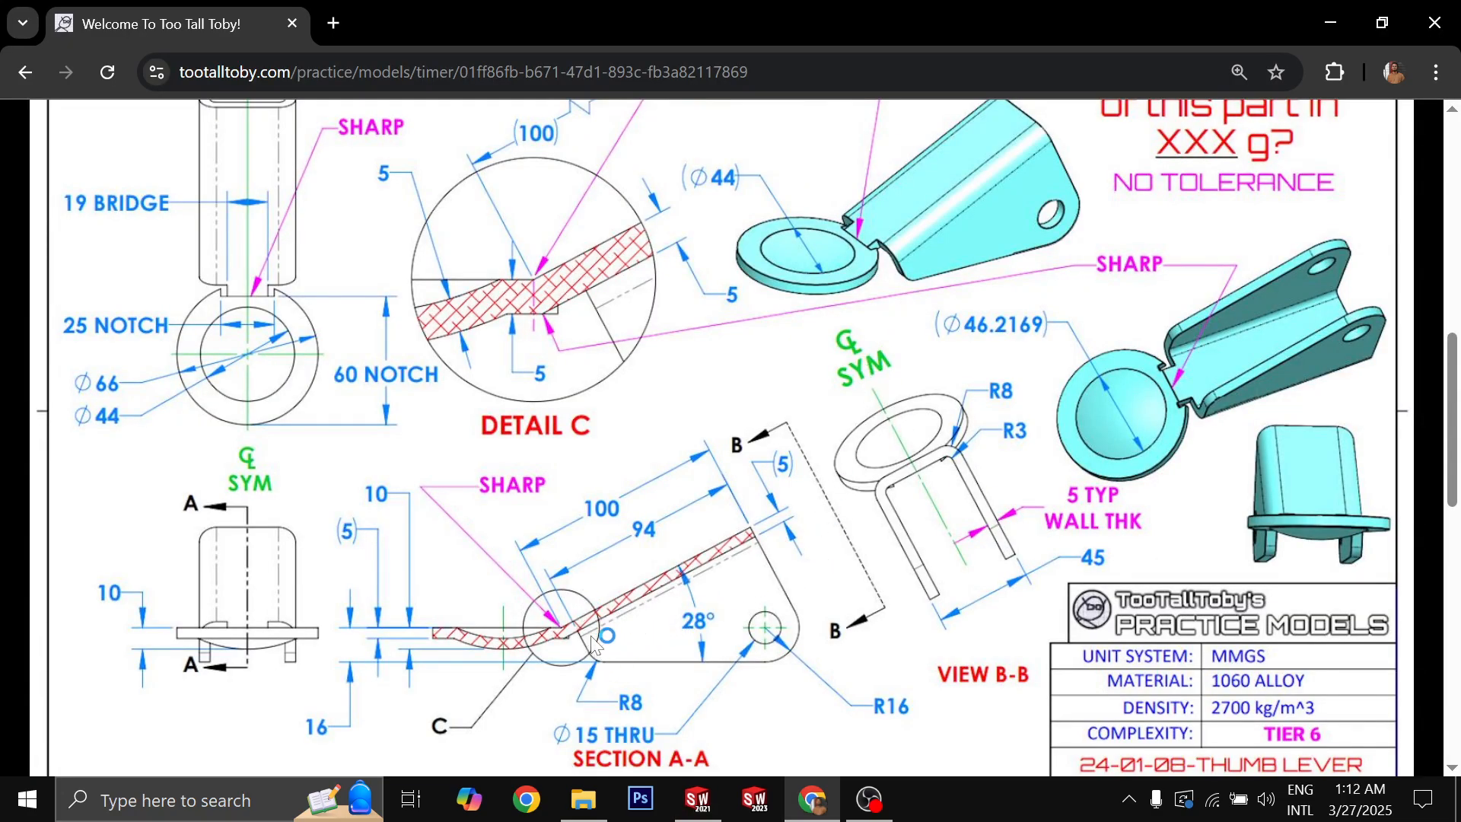
{"action": "key", "text": "alt+Tab"}
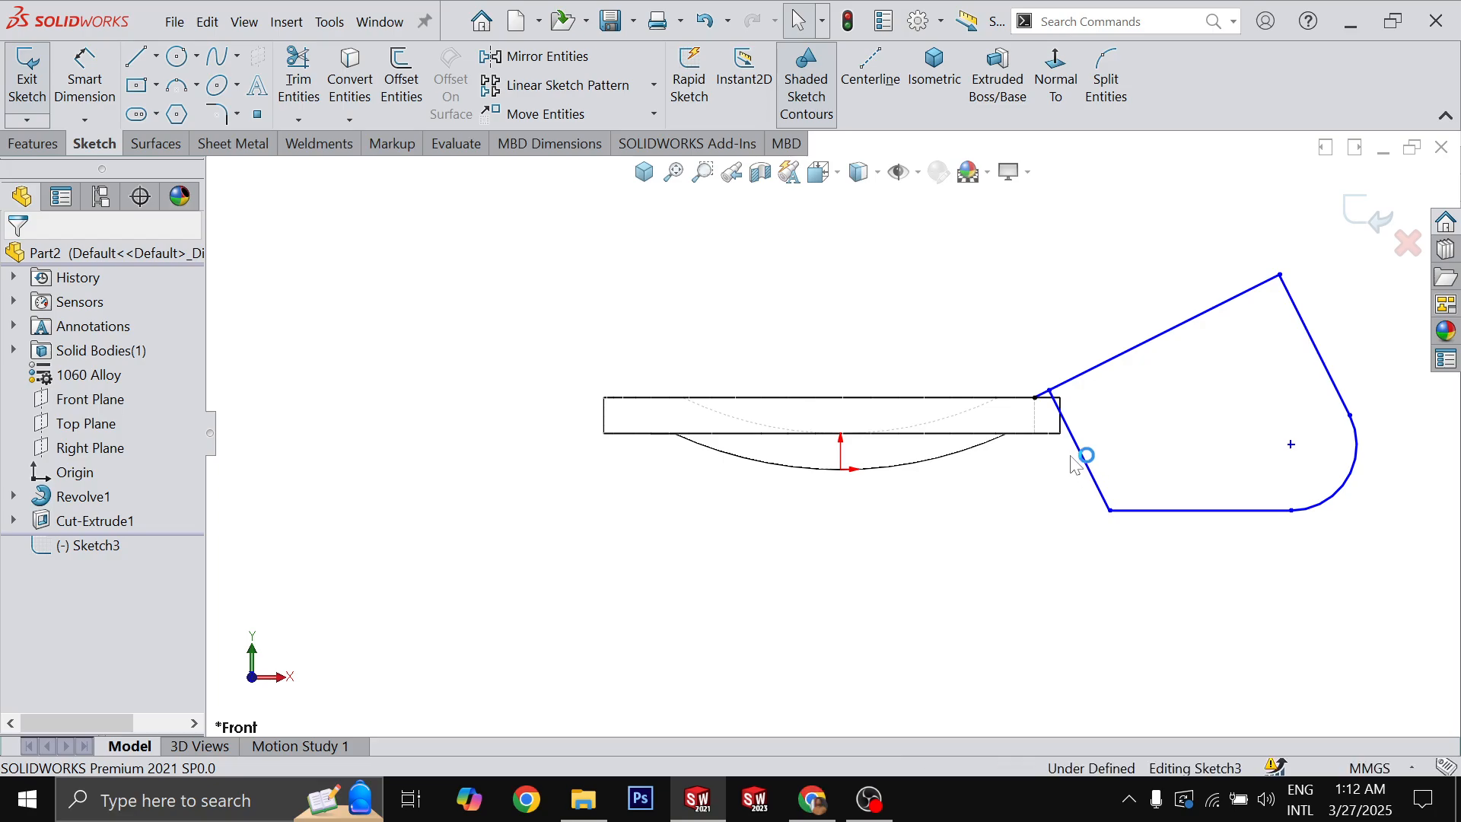
{"action": "scroll", "coordinate": [1075, 460], "scroll_direction": "down", "scroll_amount": 5}
{"action": "key", "text": "l"}
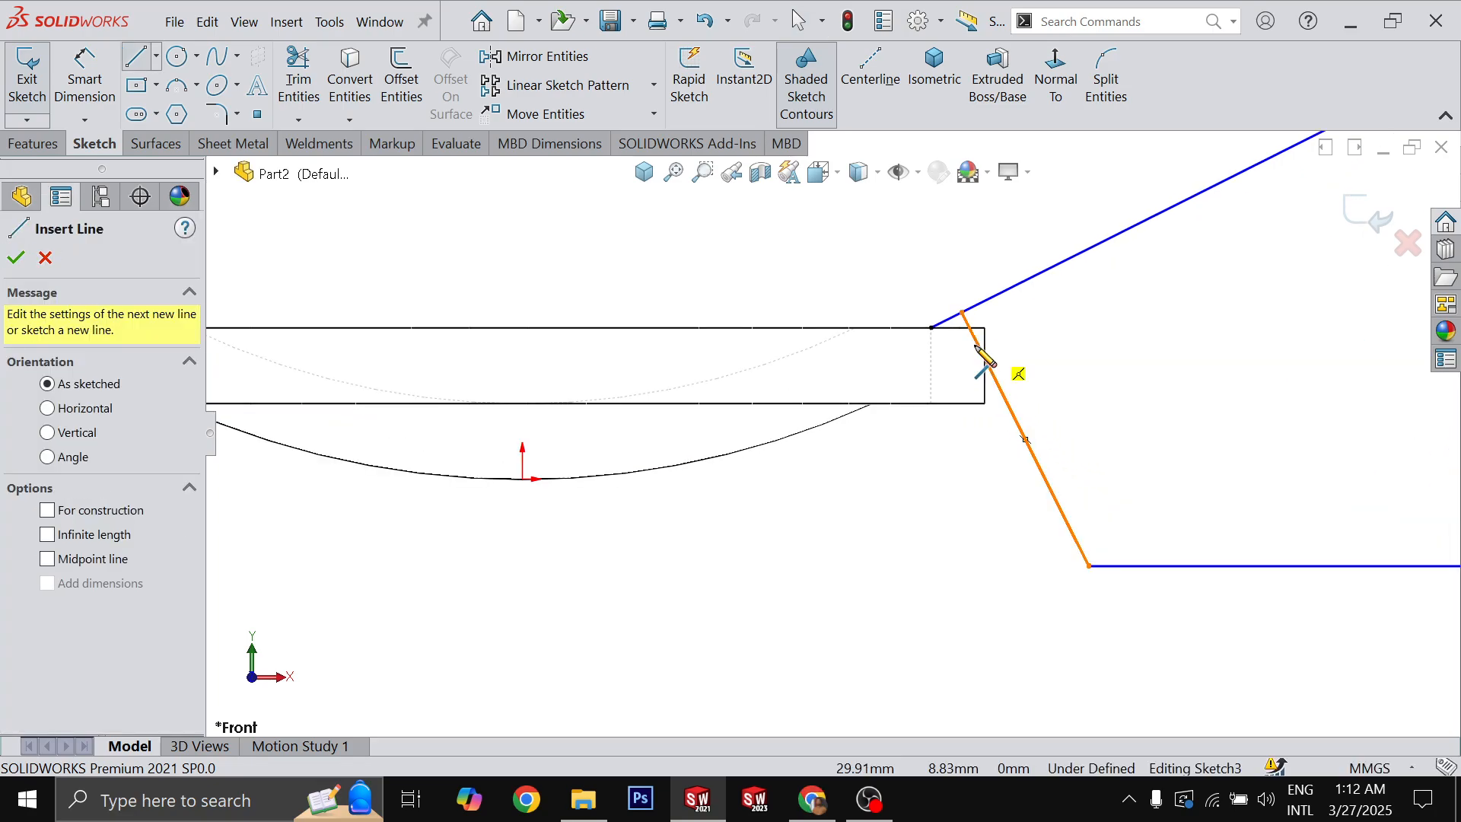
{"action": "left_click", "coordinate": [979, 345]}
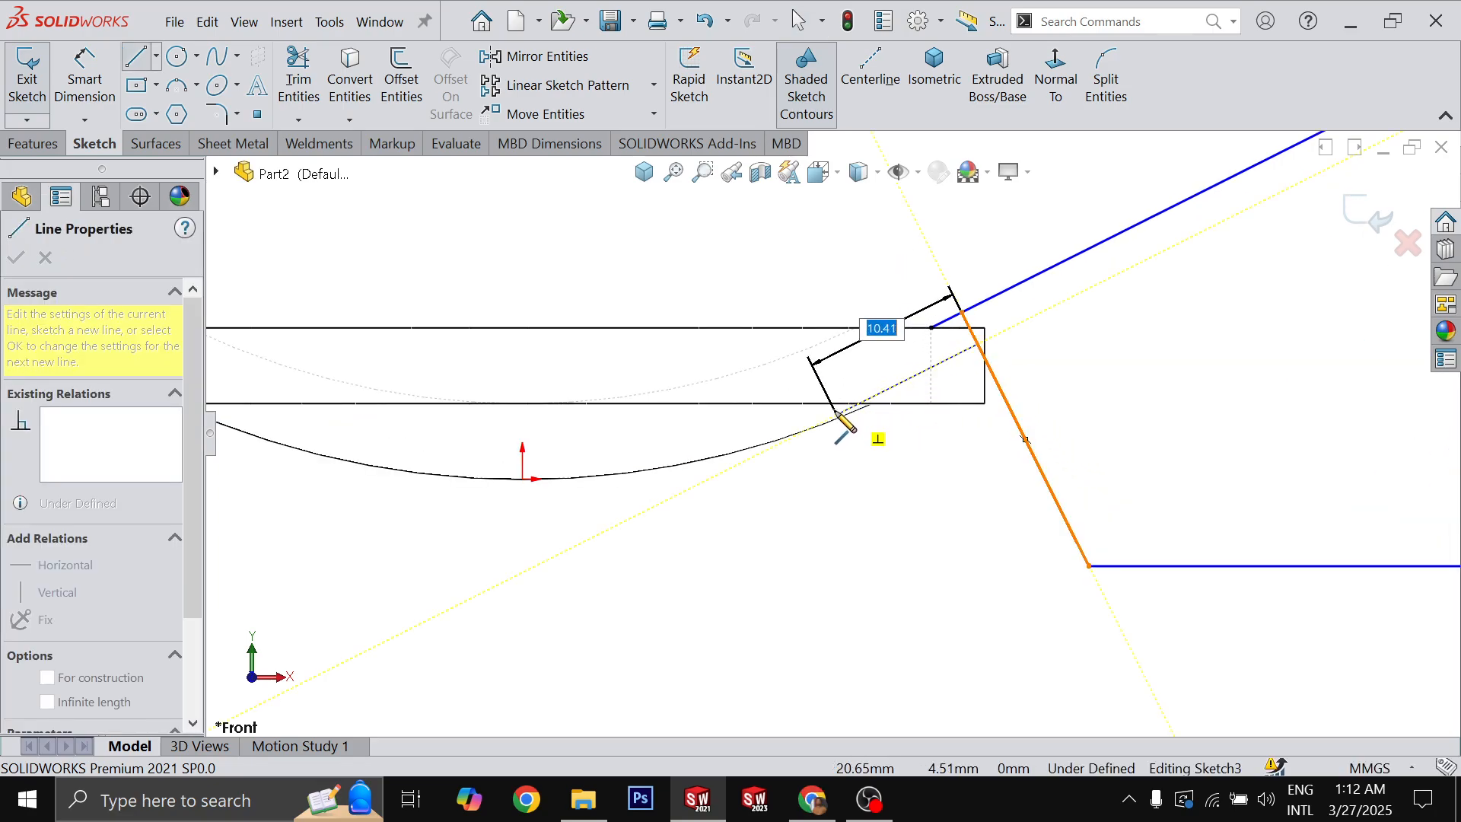
{"action": "key", "text": "Escape"}
{"action": "left_click", "coordinate": [1013, 415]}
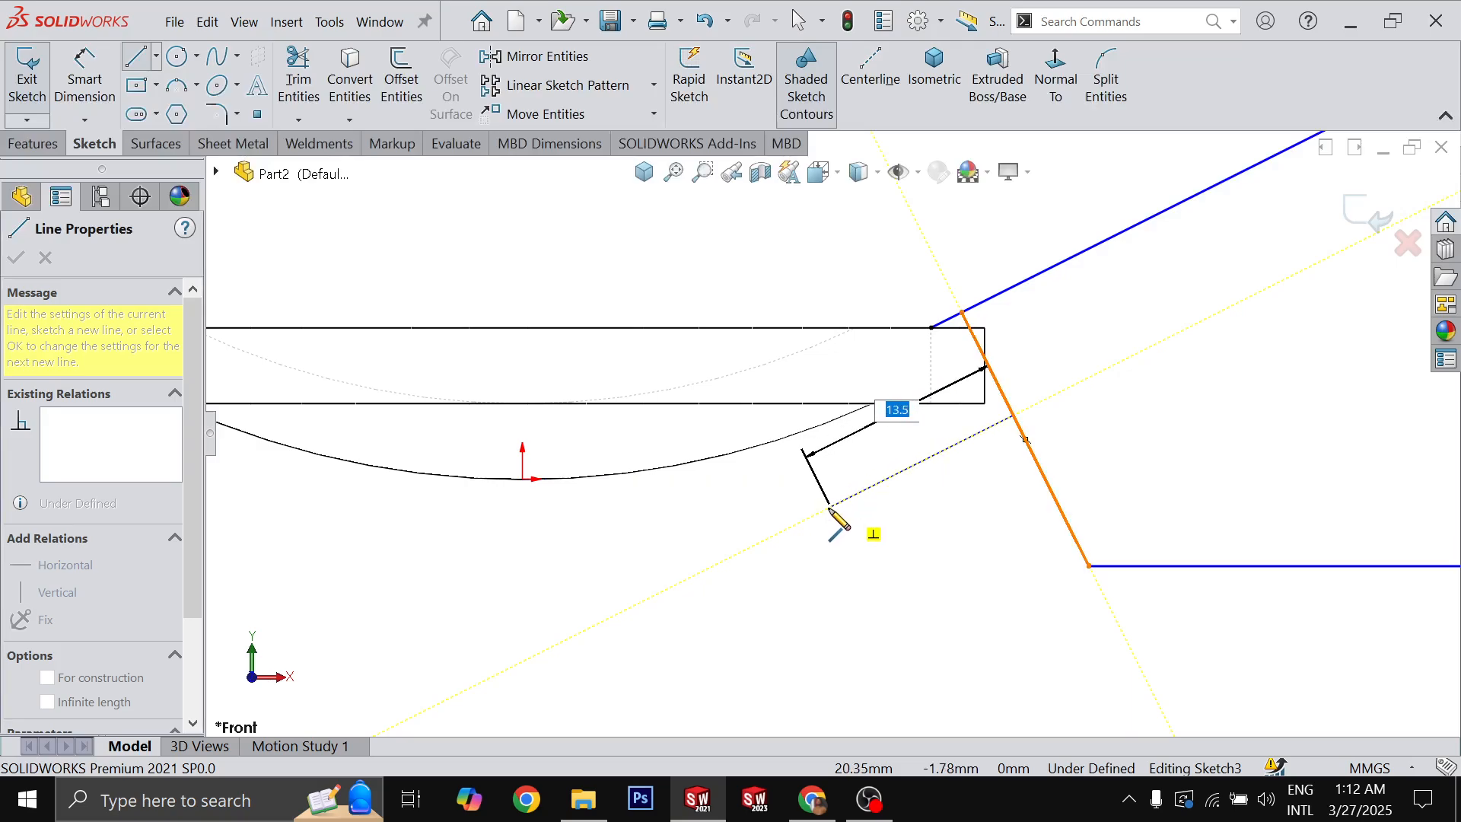
{"action": "left_click", "coordinate": [827, 508]}
{"action": "key", "text": "Escape"}
{"action": "key", "text": "Escape"}
- Dimension the distance between the short sloped line and the profile's upper sloped line as 5 mm, per the drawing
{"action": "key", "text": "d"}
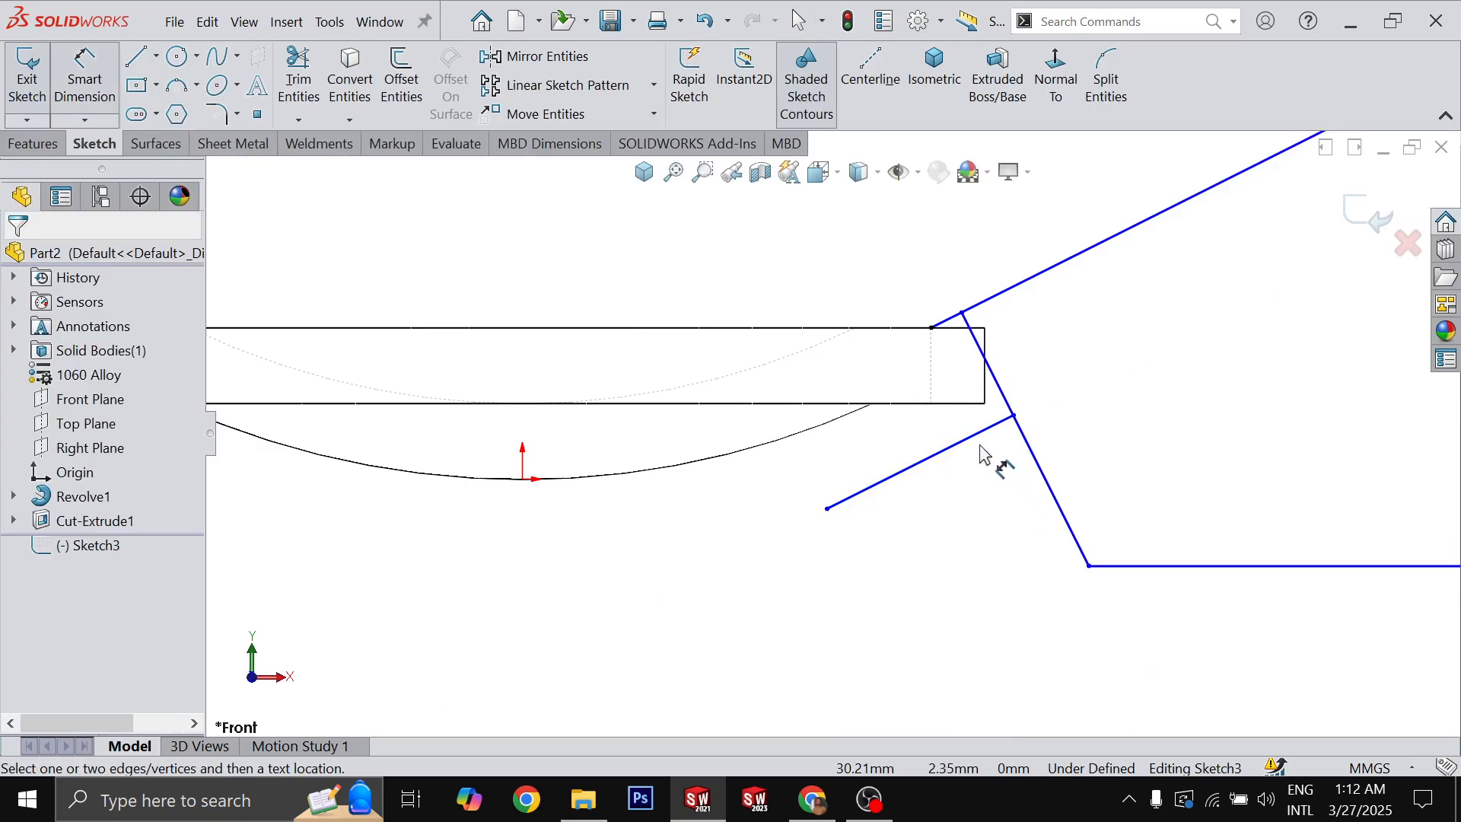
{"action": "left_click", "coordinate": [966, 439]}
{"action": "left_click", "coordinate": [939, 324]}
{"action": "left_click", "coordinate": [1057, 332]}
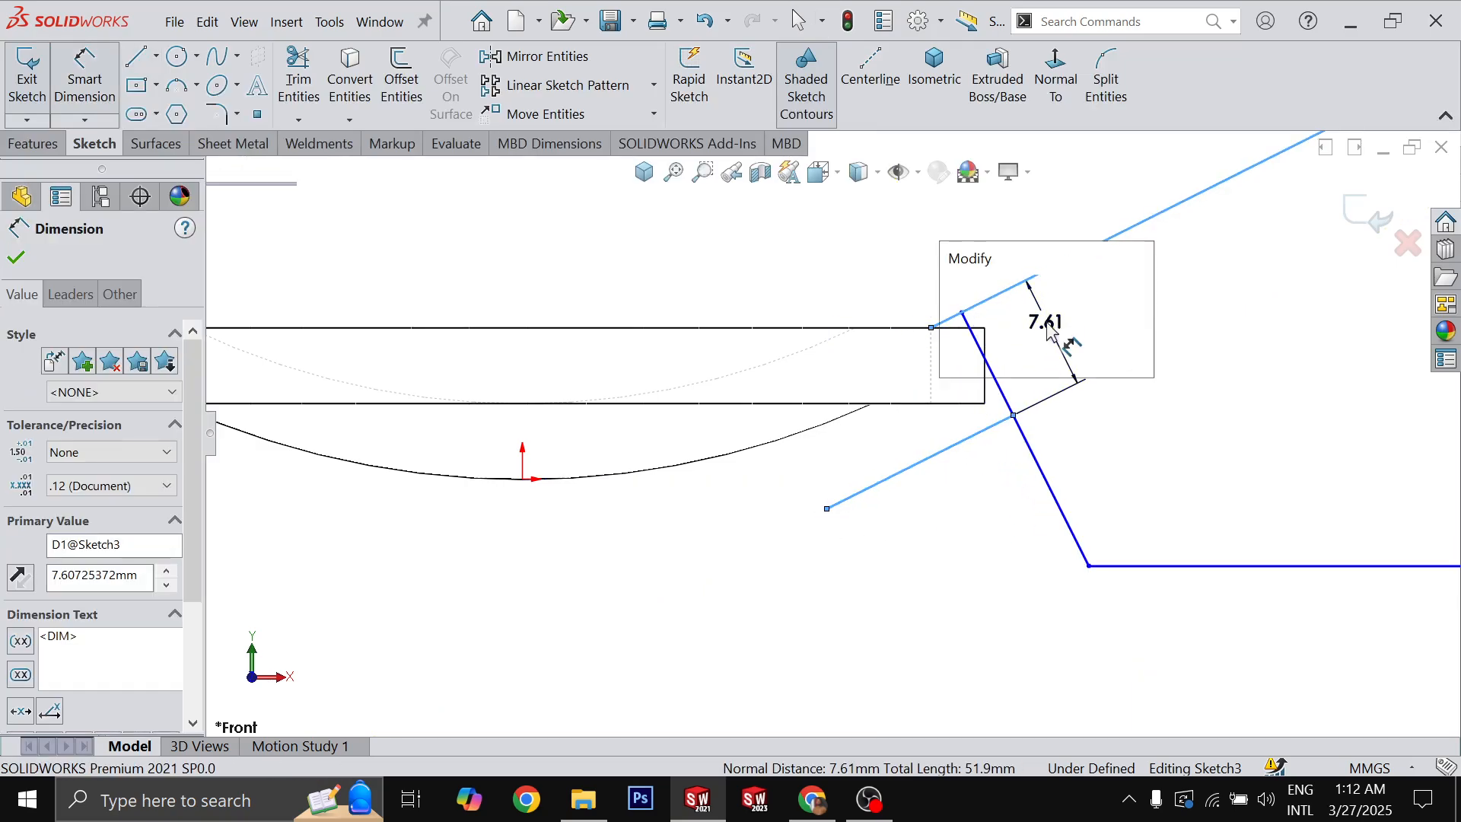
{"action": "key", "text": "alt+Tab"}
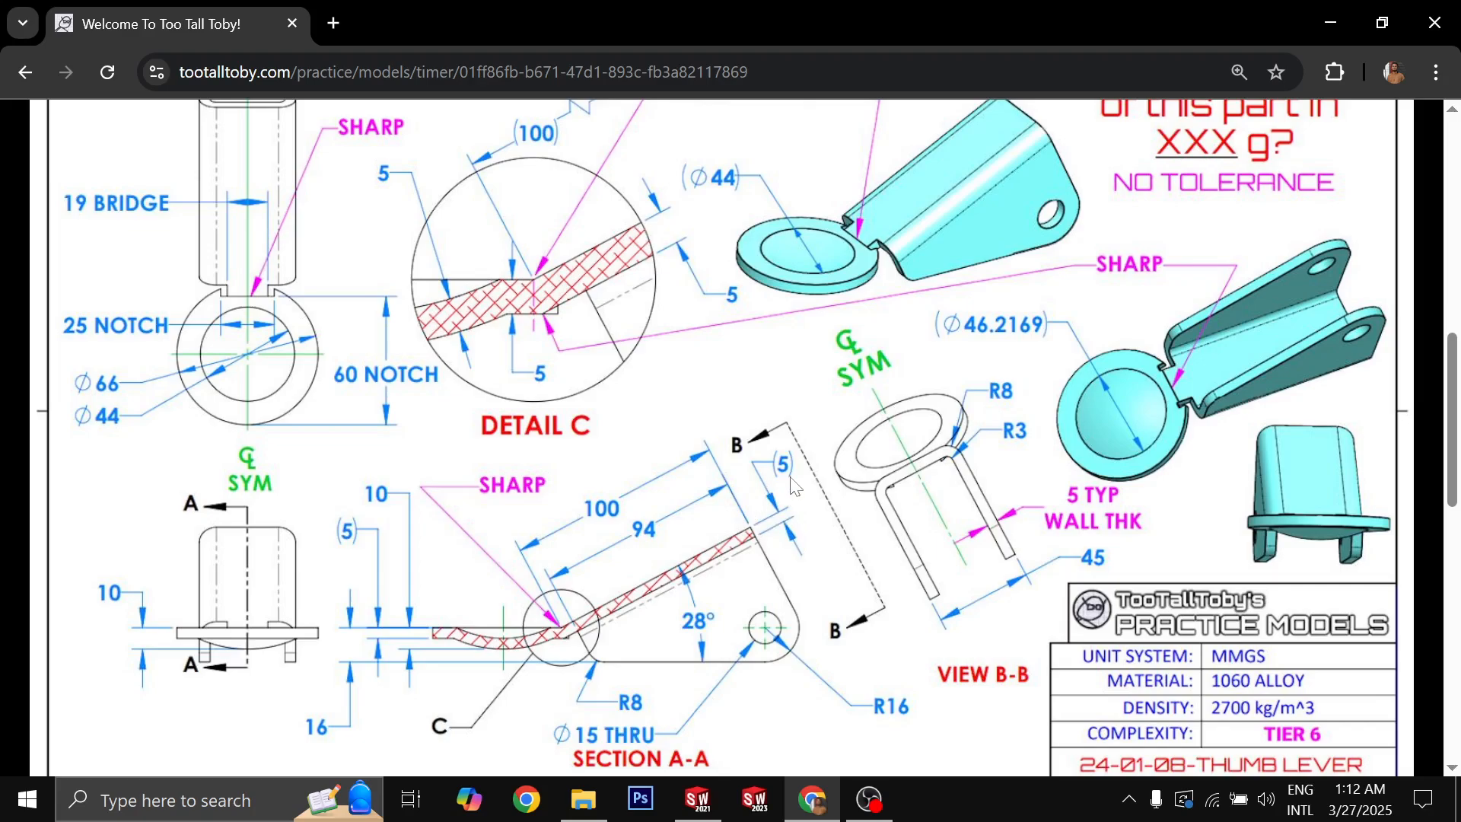
{"action": "key", "text": "alt+Tab"}
{"action": "type", "text": "5"}
{"action": "key", "text": "Return"}
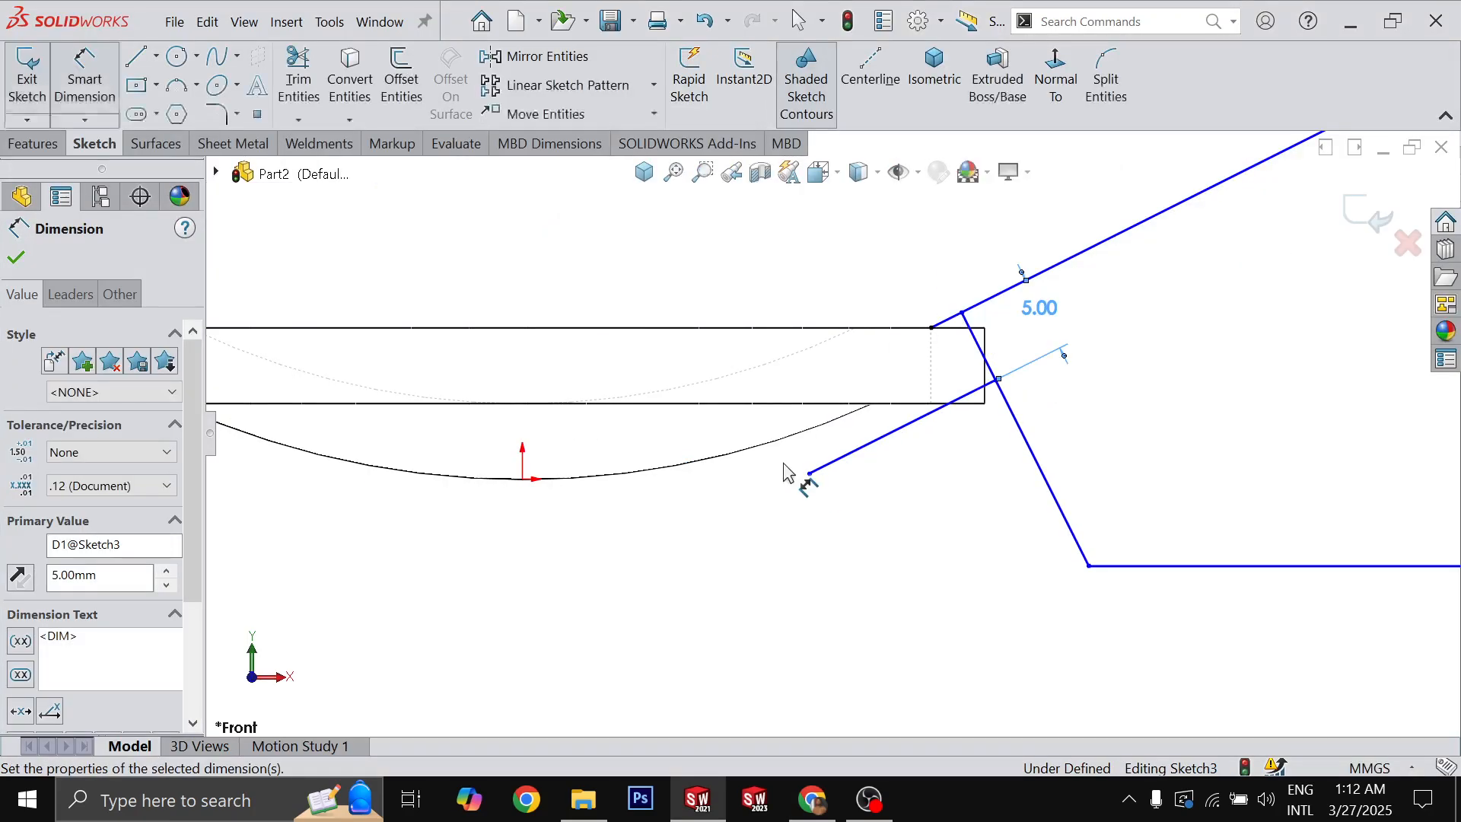
{"action": "key", "text": "Escape"}
- Restore the display style to shaded with edges
{"action": "scroll", "coordinate": [944, 435], "scroll_direction": "down", "scroll_amount": 3}
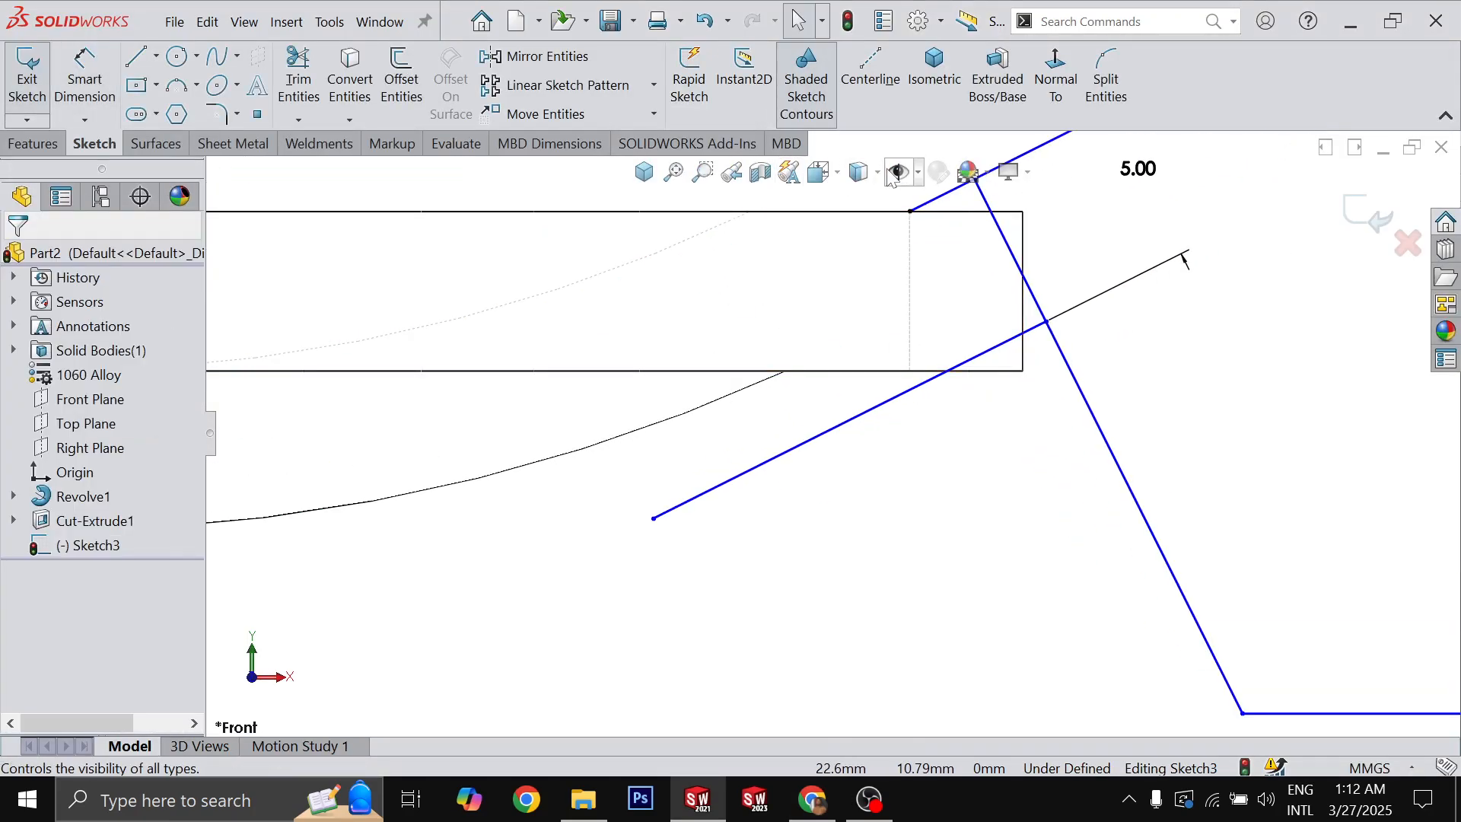
{"action": "left_click", "coordinate": [863, 172]}
{"action": "left_click", "coordinate": [867, 200]}
{"action": "left_click", "coordinate": [988, 360]}
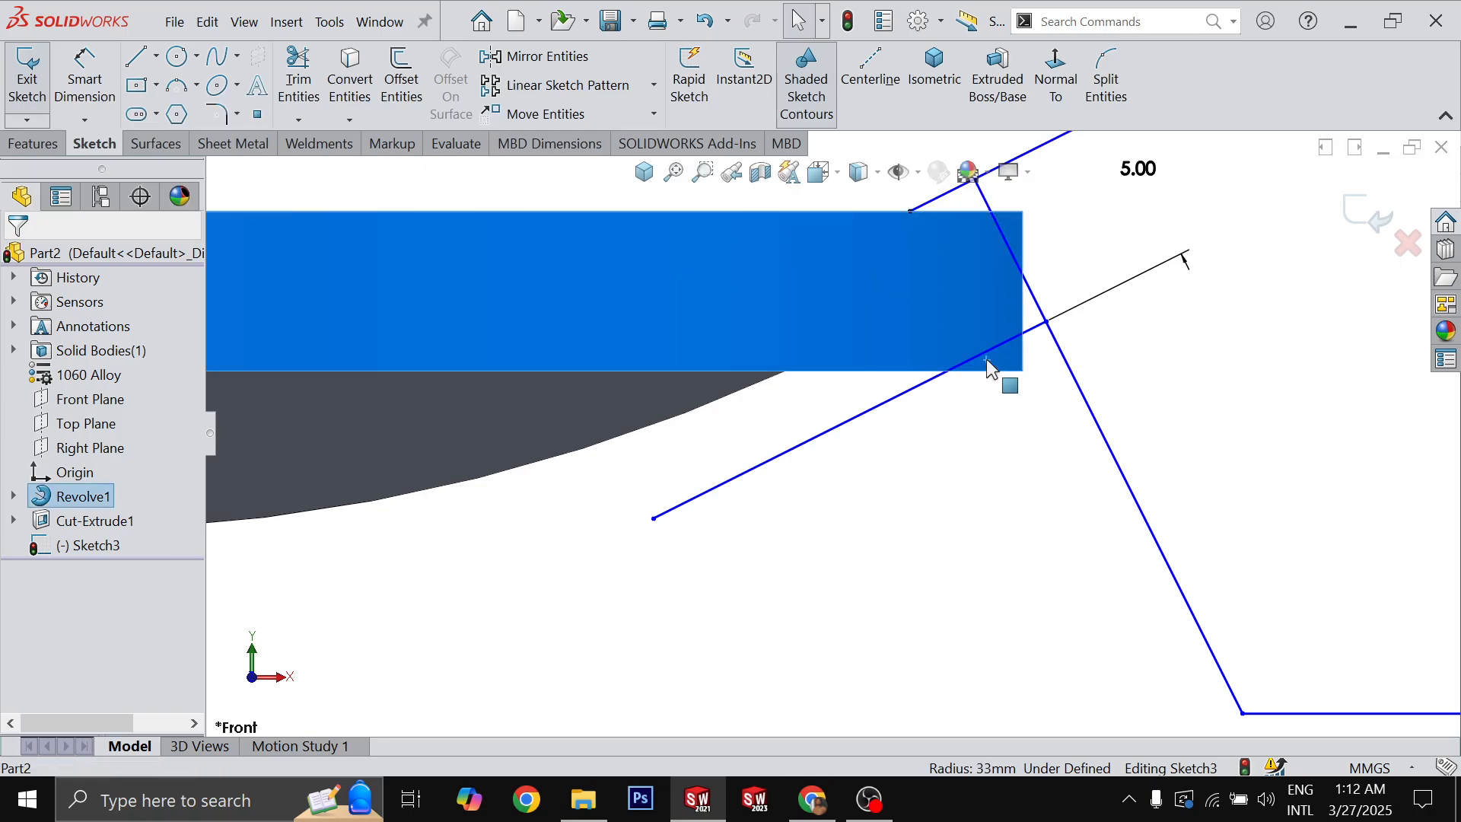
{"action": "left_click", "coordinate": [986, 436]}
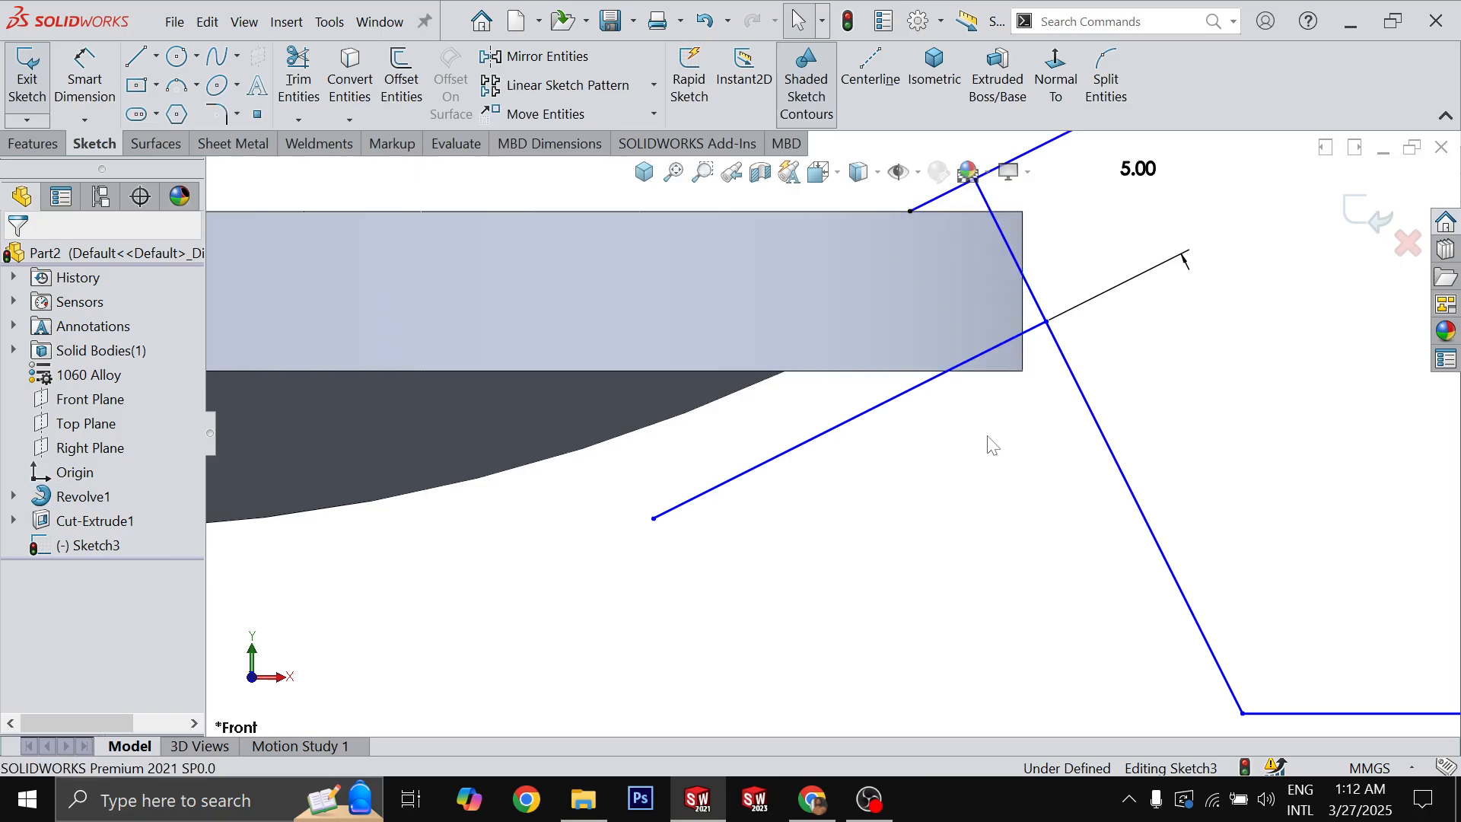
- Convert the disc rim's lower edge into the sketch and trim away the part of the short sloped line below it
{"action": "left_click", "coordinate": [969, 369]}
{"action": "left_click", "coordinate": [965, 372]}
{"action": "key", "text": "c"}
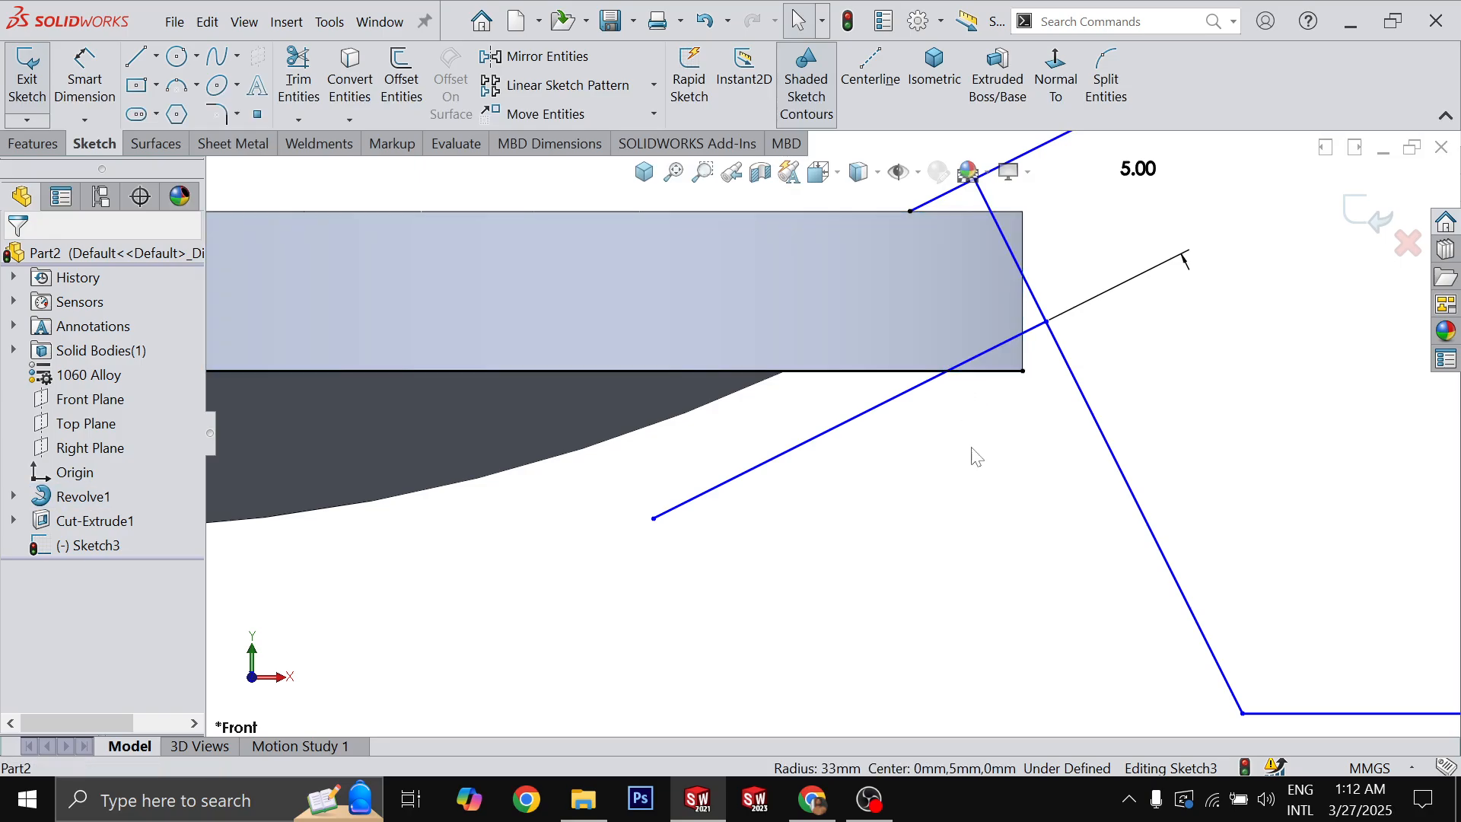
{"action": "key", "text": "t"}
{"action": "left_click_drag", "start_coordinate": [961, 447], "coordinate": [844, 422]}
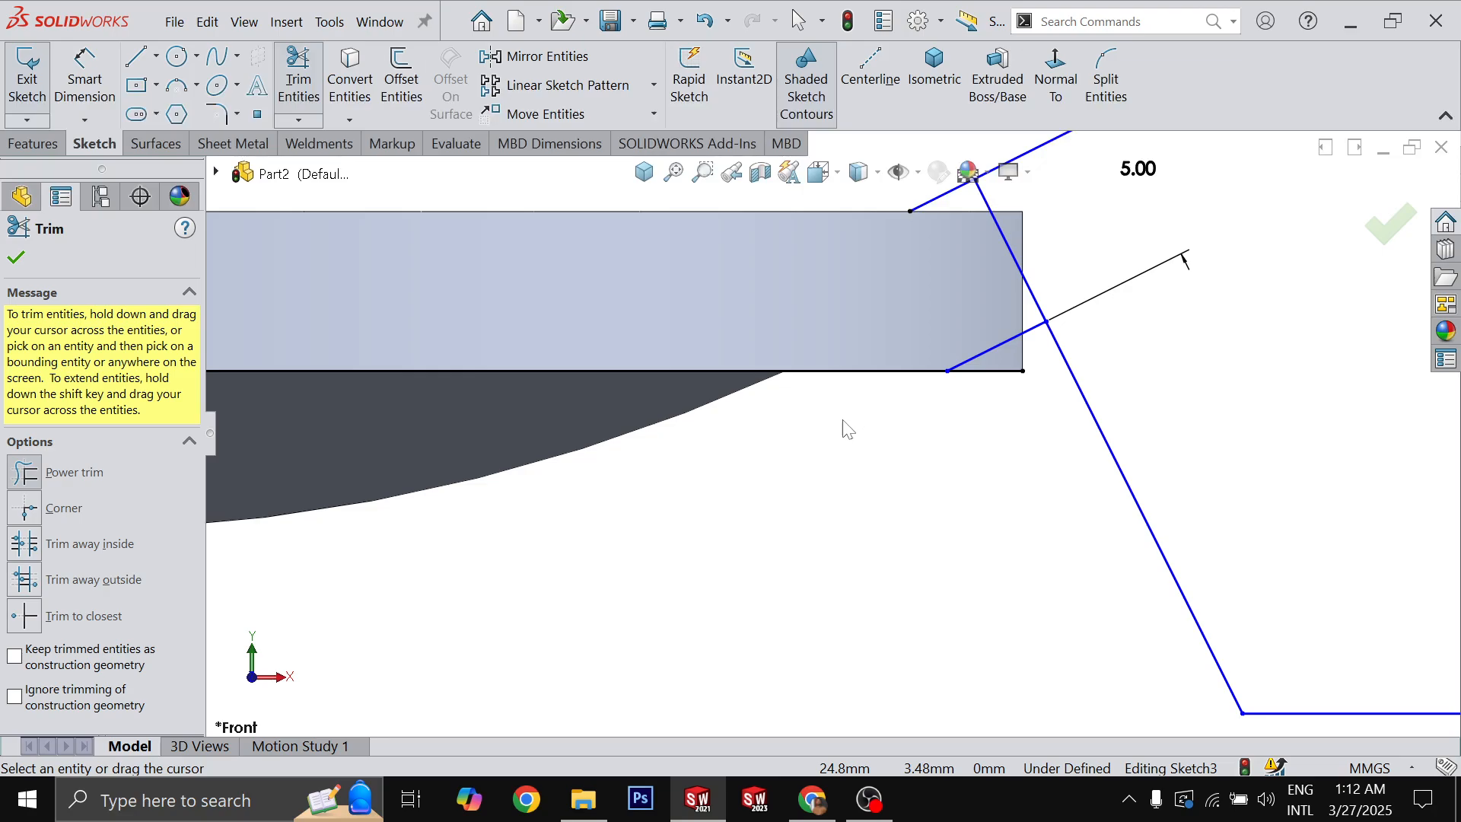
- Undo the last trim of the inner end line near the disc rim
{"action": "scroll", "coordinate": [991, 470], "scroll_direction": "up", "scroll_amount": 2}
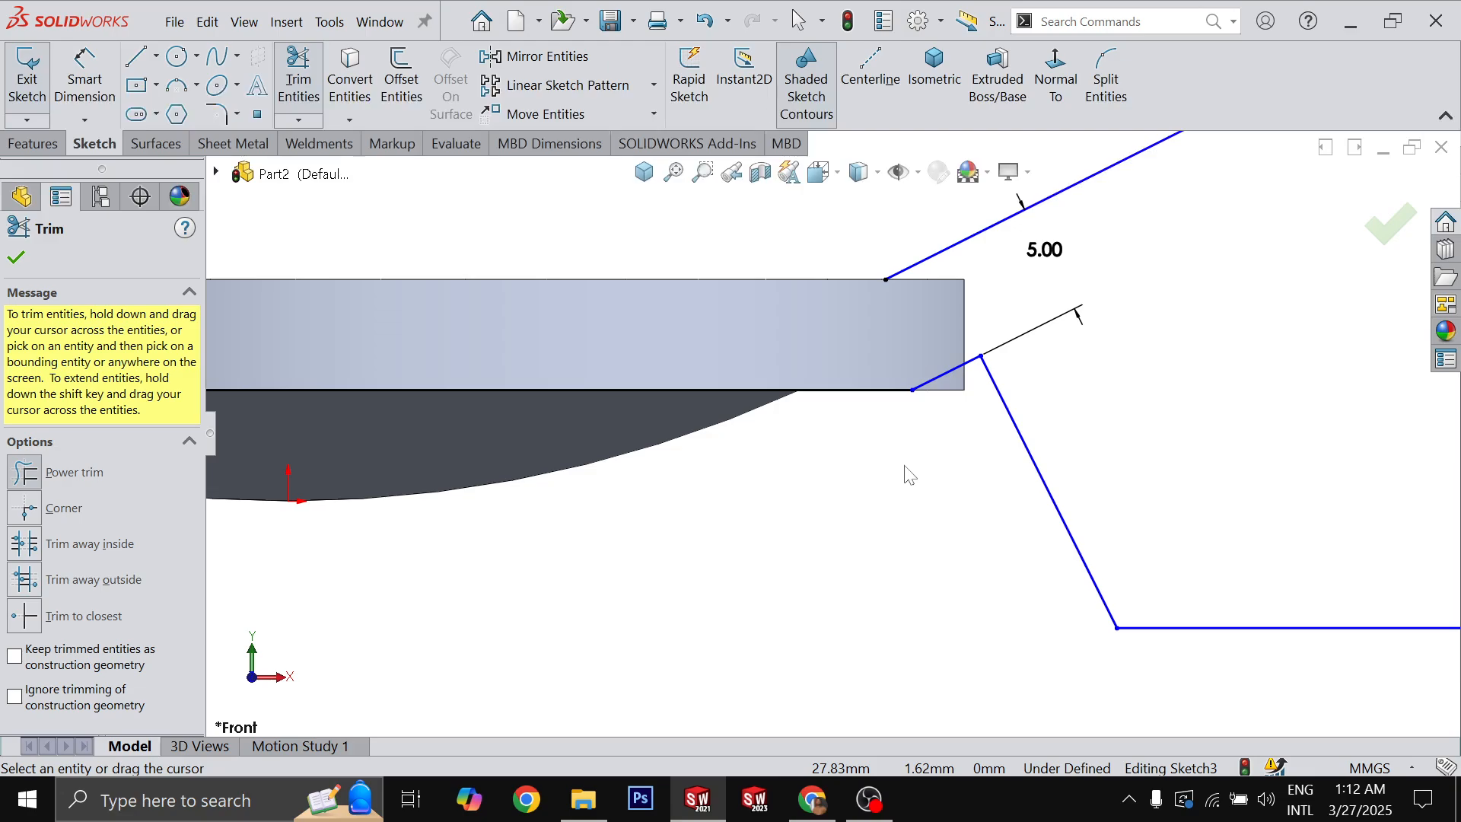
{"action": "scroll", "coordinate": [897, 485], "scroll_direction": "up", "scroll_amount": 3}
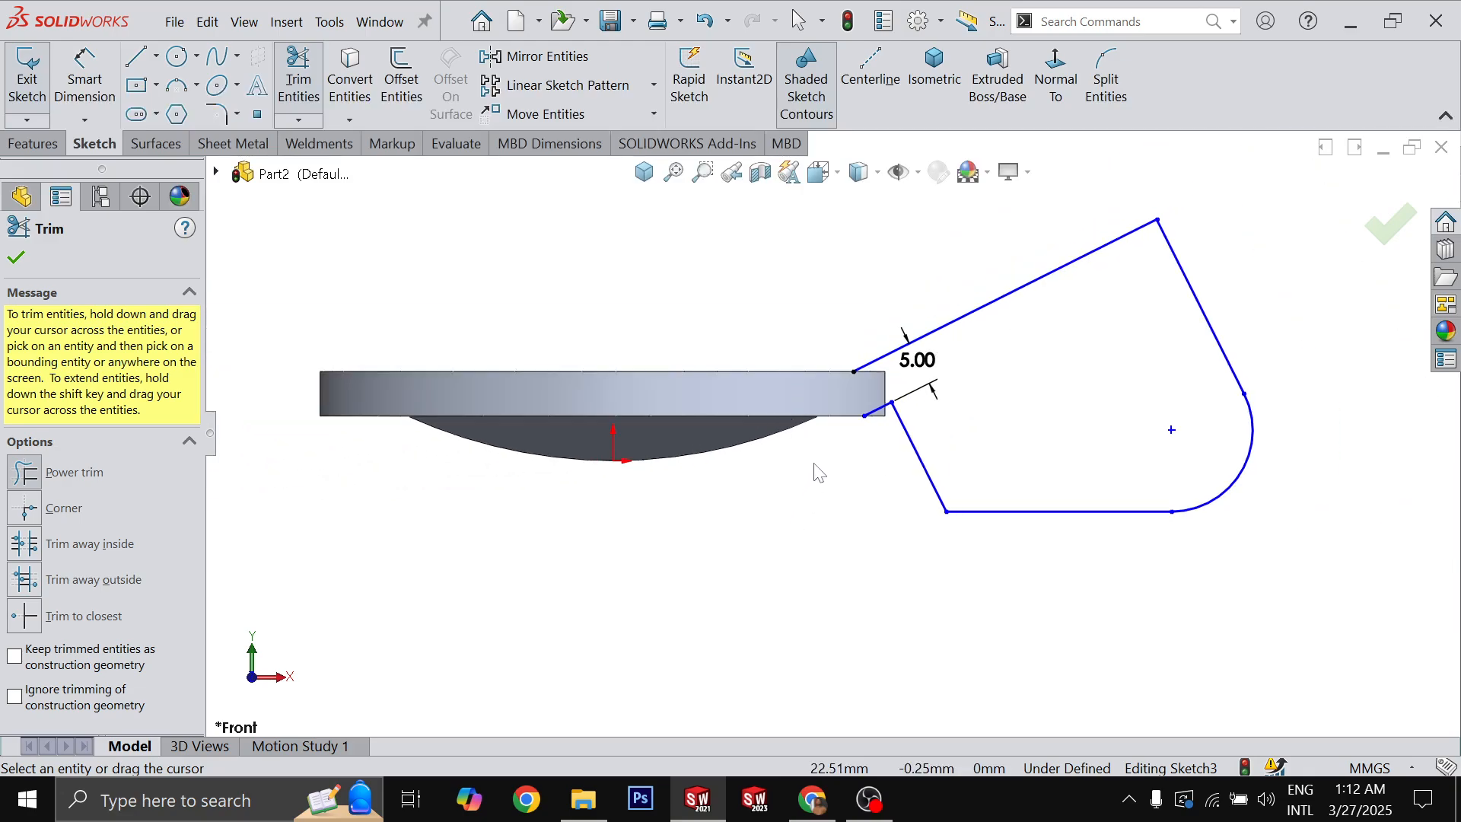
{"action": "key", "text": "Escape"}
{"action": "key", "text": "ctrl+z"}
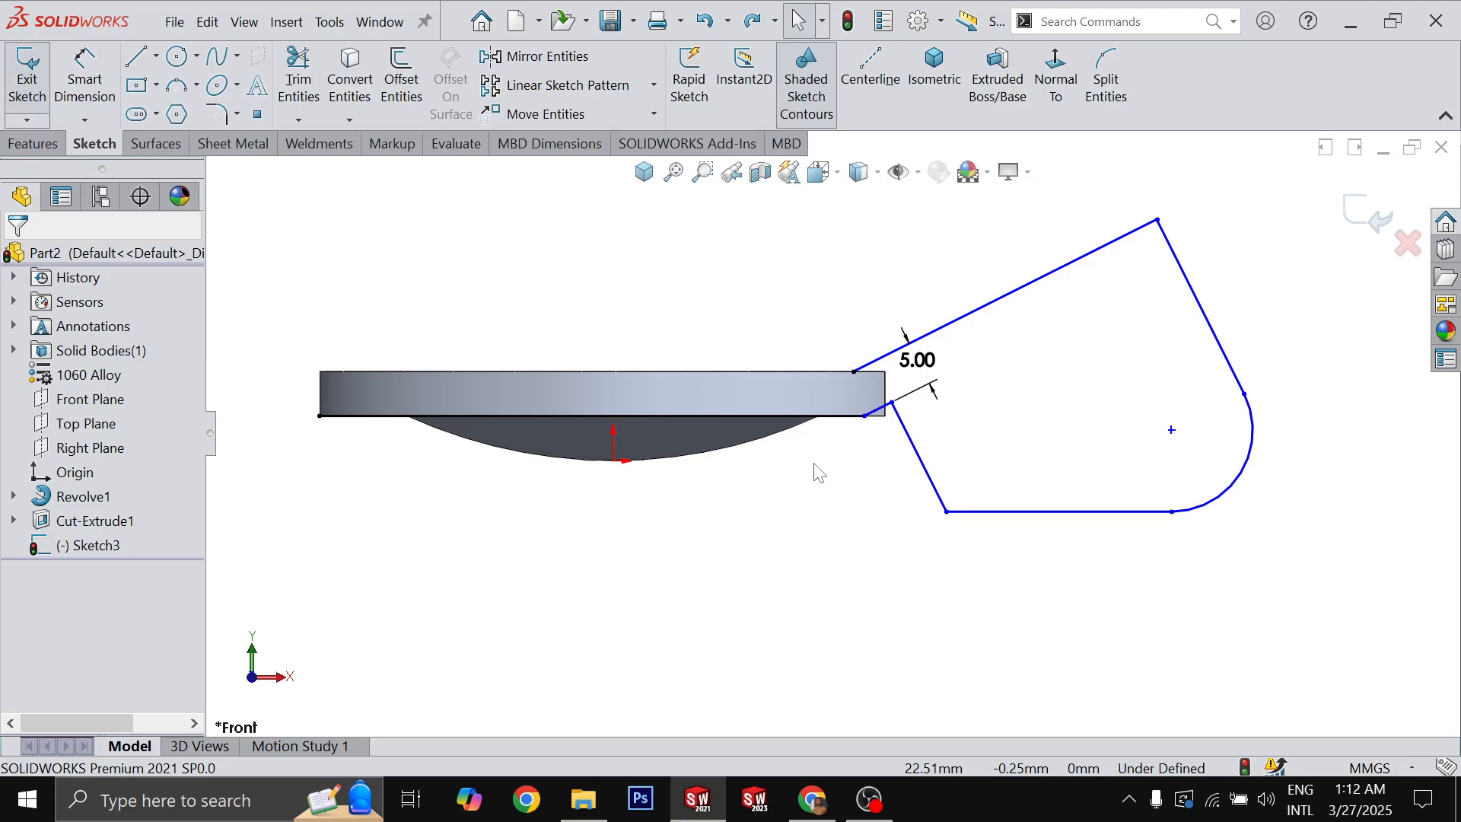
{"action": "scroll", "coordinate": [818, 472], "scroll_direction": "down", "scroll_amount": 2}
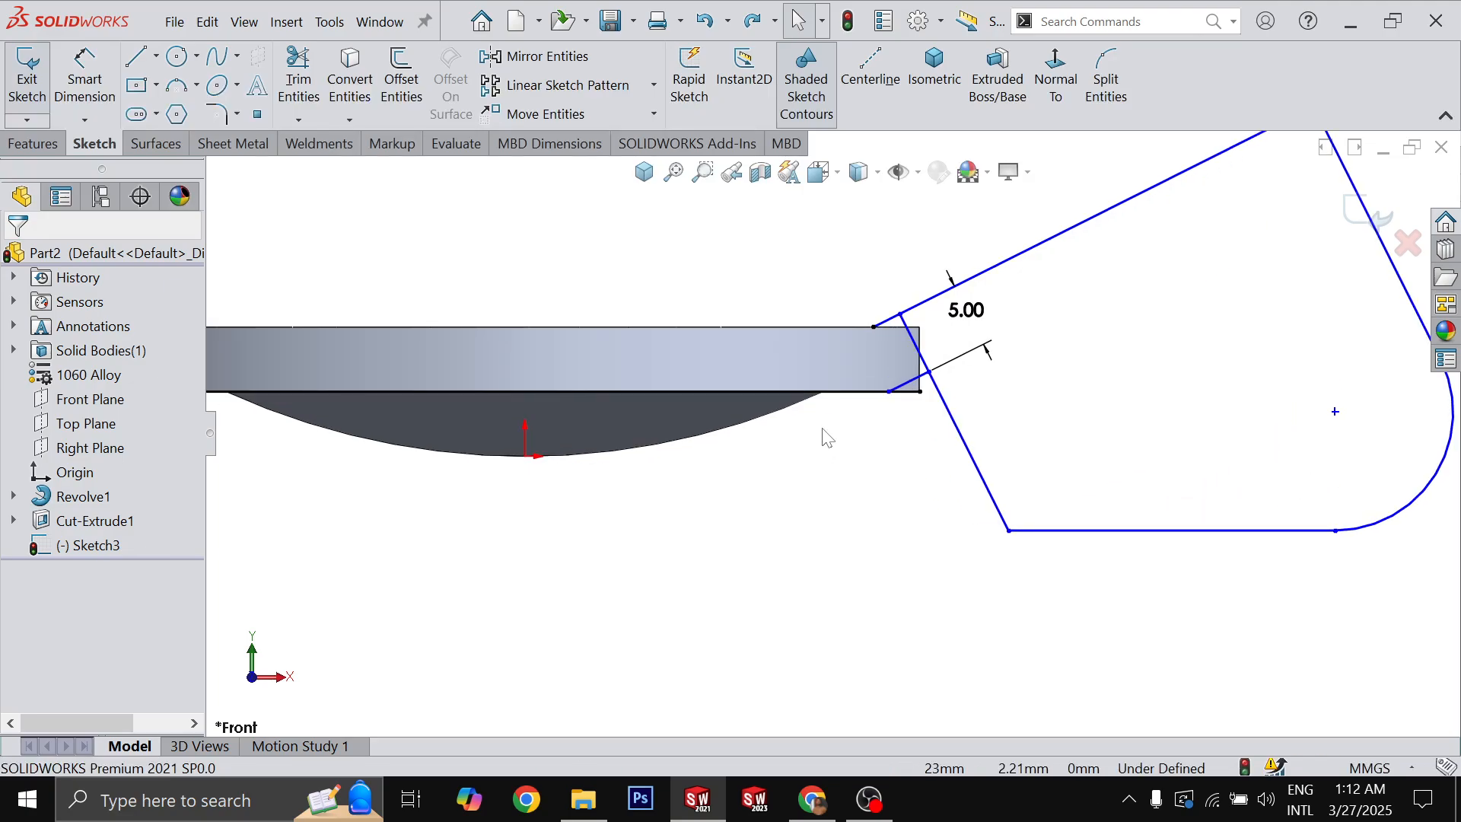
- Trim the inner end line back to the short sloped line and delete the leftover converted rim edge
{"action": "key", "text": "t"}
{"action": "left_click_drag", "start_coordinate": [822, 429], "coordinate": [906, 348]}
{"action": "key", "text": "Escape"}
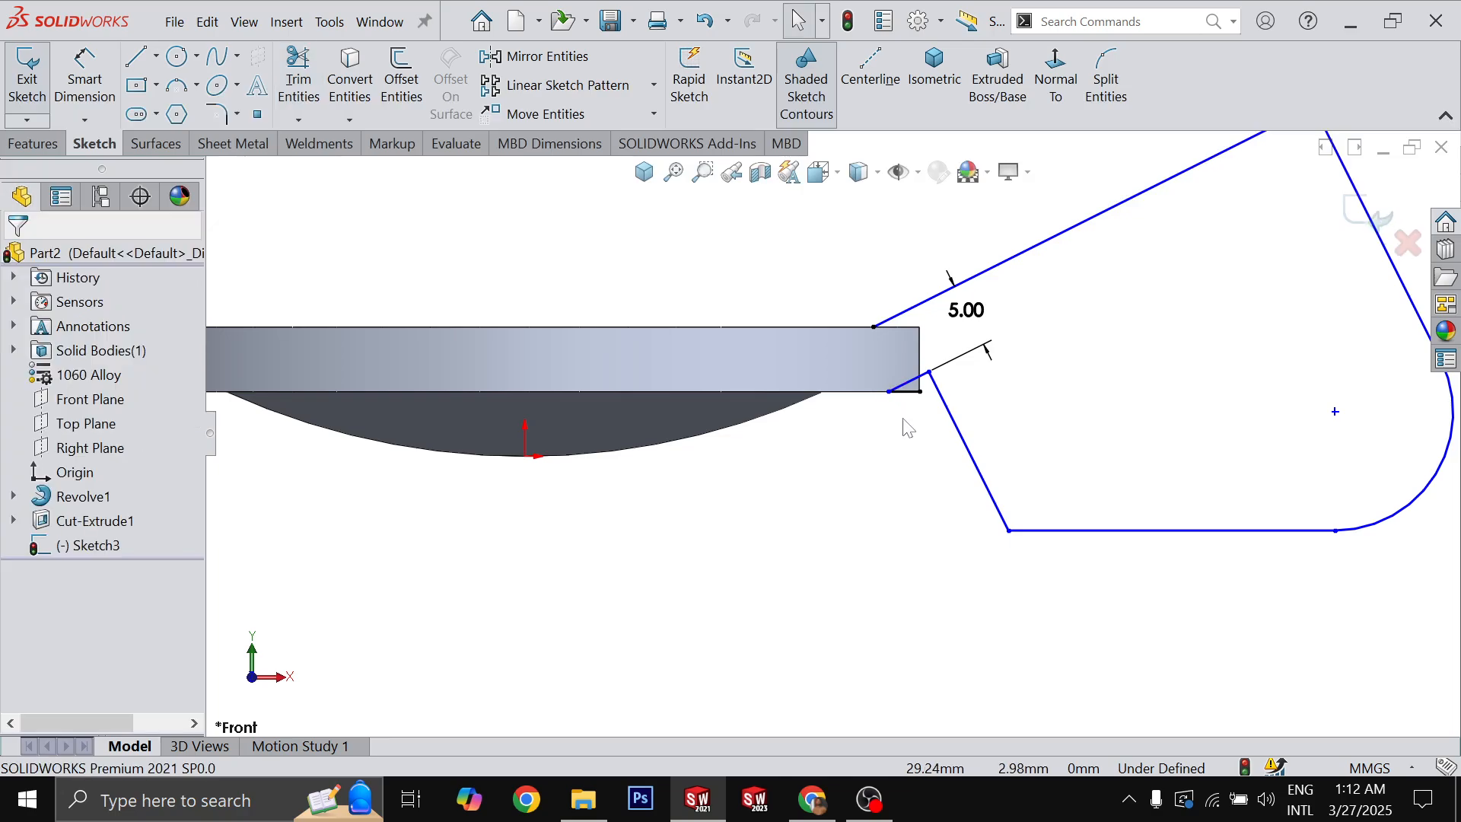
{"action": "scroll", "coordinate": [904, 414], "scroll_direction": "down", "scroll_amount": 5}
{"action": "left_click", "coordinate": [894, 368]}
{"action": "key", "text": "Delete"}
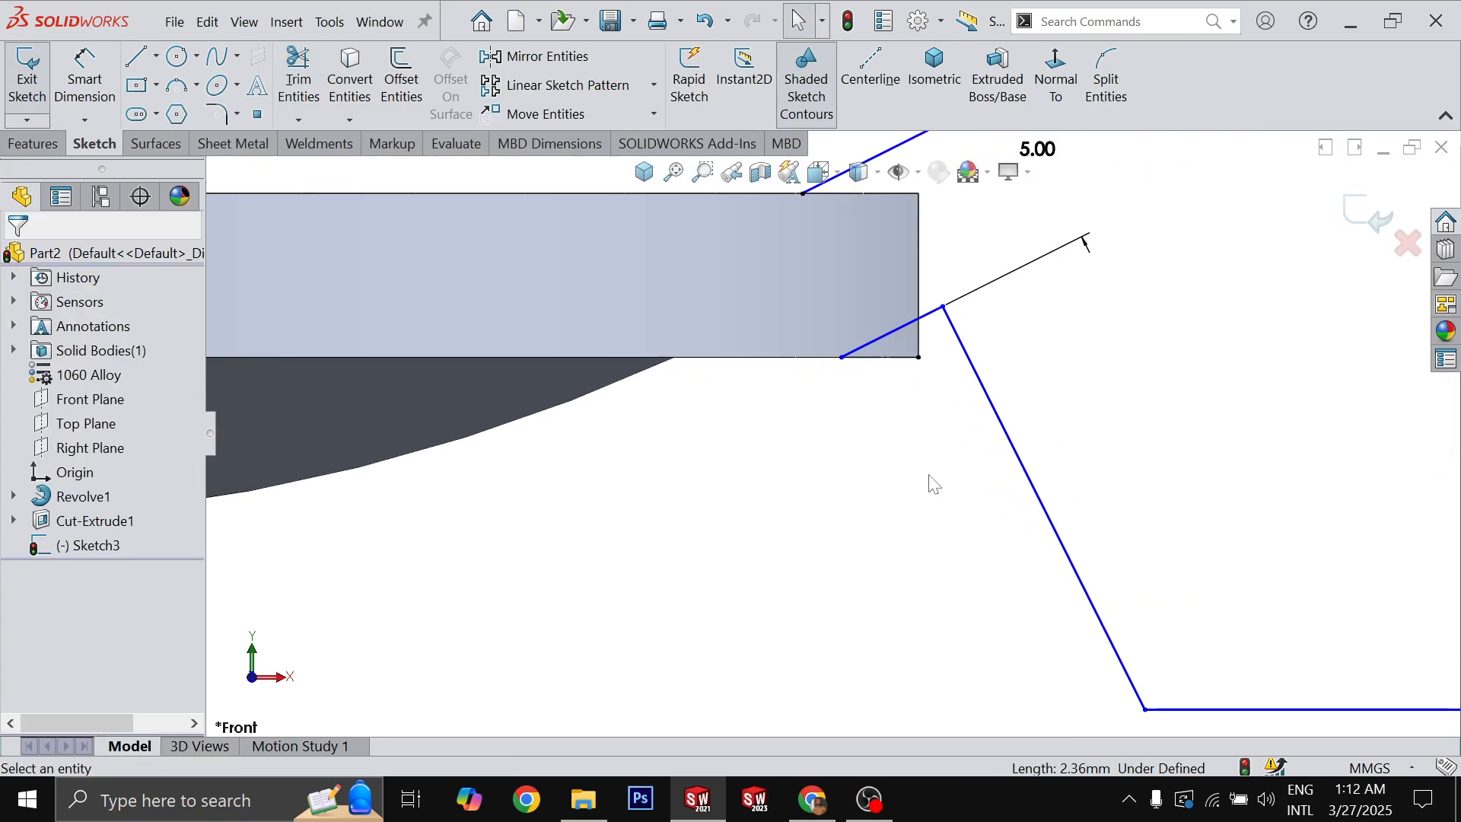
- Dimension the profile's upper sloped line as 100 mm, per the drawing
{"action": "scroll", "coordinate": [929, 502], "scroll_direction": "up", "scroll_amount": 5}
{"action": "key", "text": "d"}
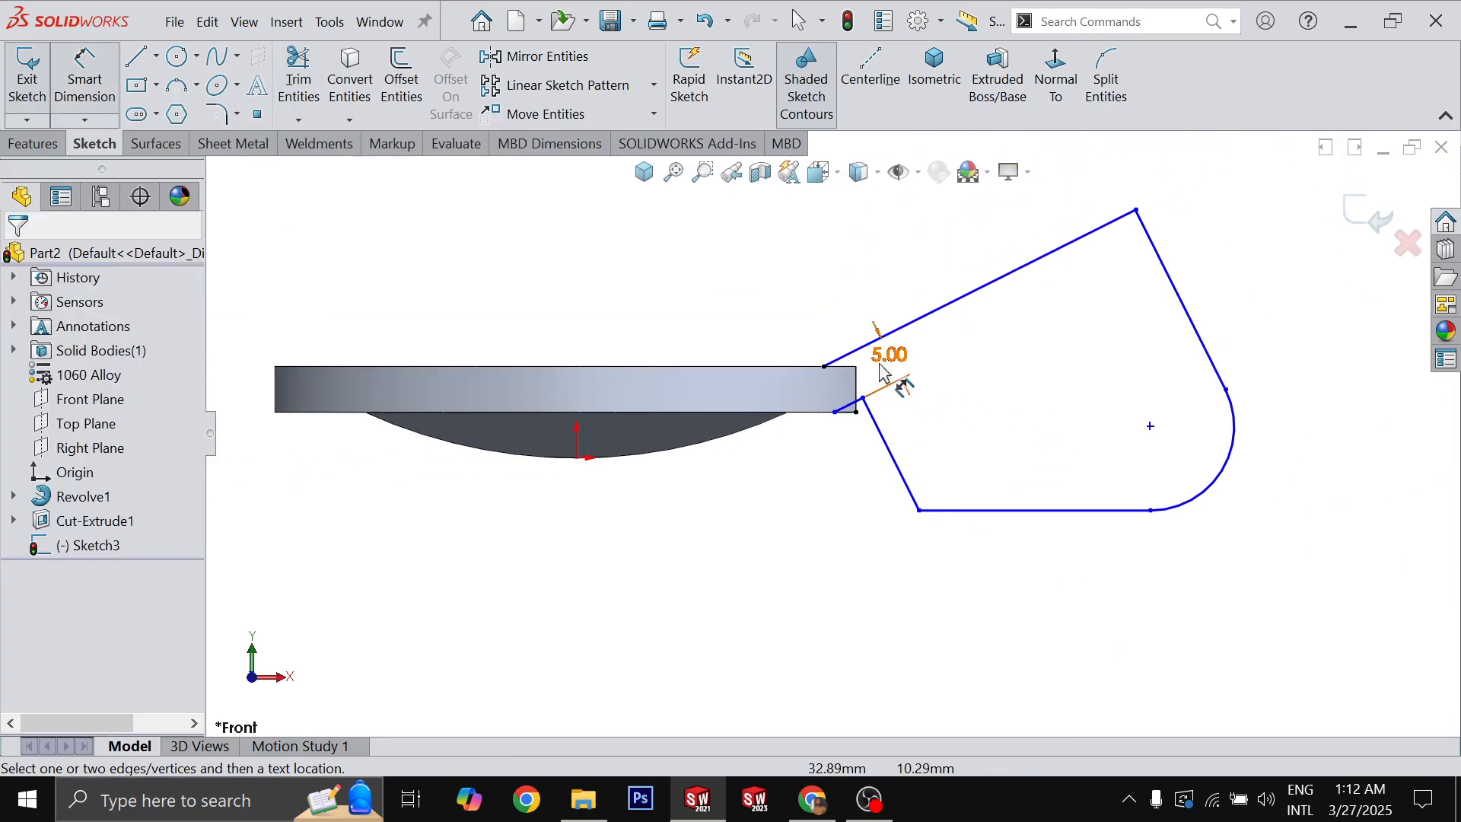
{"action": "key", "text": "alt+Tab"}
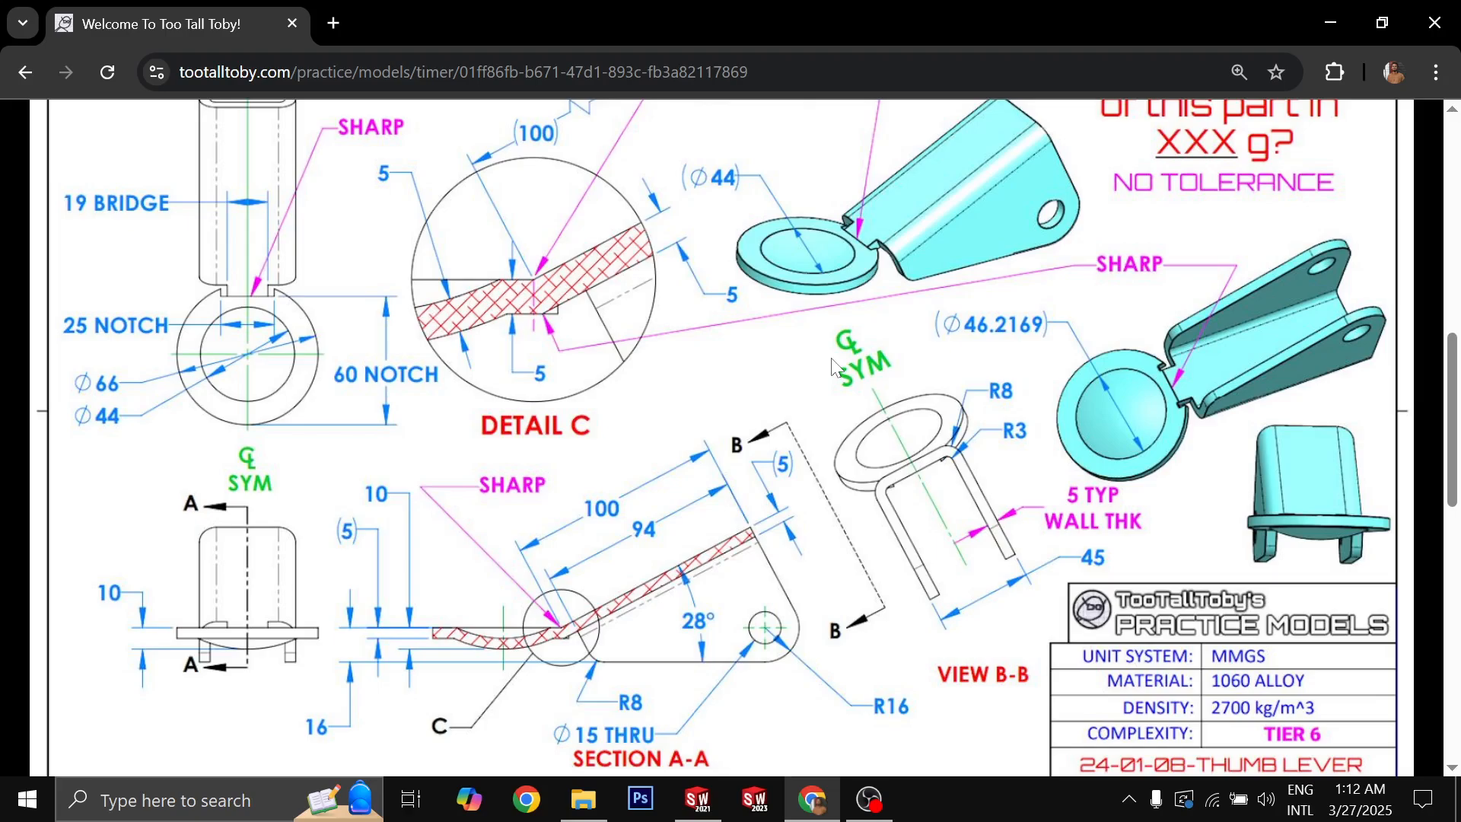
{"action": "key", "text": "alt+Tab"}
{"action": "left_click", "coordinate": [972, 290]}
{"action": "left_click", "coordinate": [905, 234]}
{"action": "type", "text": "1"}
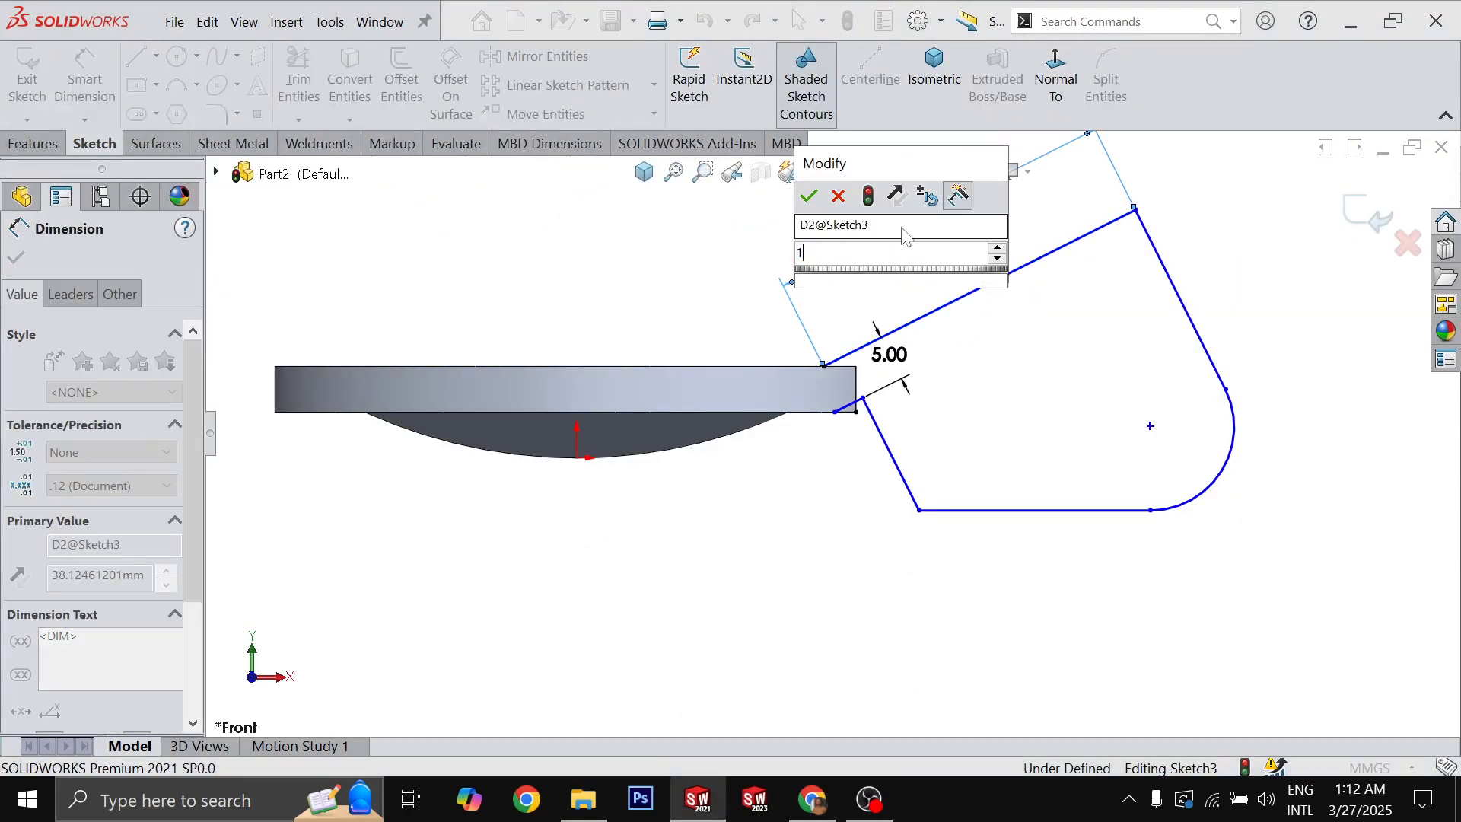
{"action": "type", "text": "00"}
{"action": "key", "text": "Return"}
{"action": "scroll", "coordinate": [1096, 367], "scroll_direction": "up", "scroll_amount": 2}
{"action": "scroll", "coordinate": [1097, 367], "scroll_direction": "down", "scroll_amount": 3}
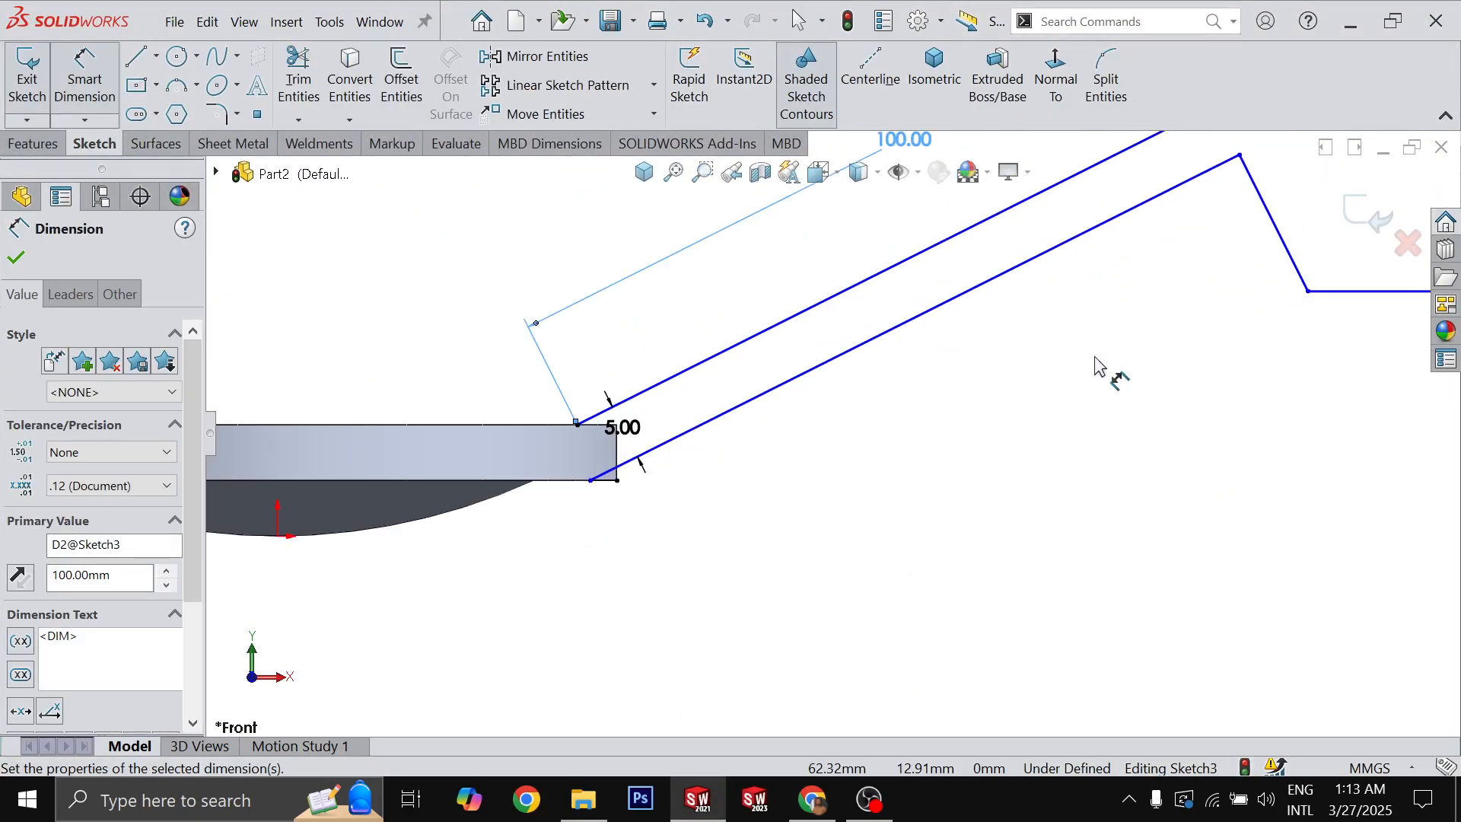
{"action": "scroll", "coordinate": [1097, 365], "scroll_direction": "up", "scroll_amount": 2}
{"action": "key", "text": "Escape"}
{"action": "mouse_move", "coordinate": [1069, 274]}
{"action": "left_mouse_down"}
{"action": "mouse_move", "coordinate": [823, 399]}
{"action": "mouse_move", "coordinate": [882, 402]}
{"action": "mouse_move", "coordinate": [848, 336]}
{"action": "left_mouse_up"}
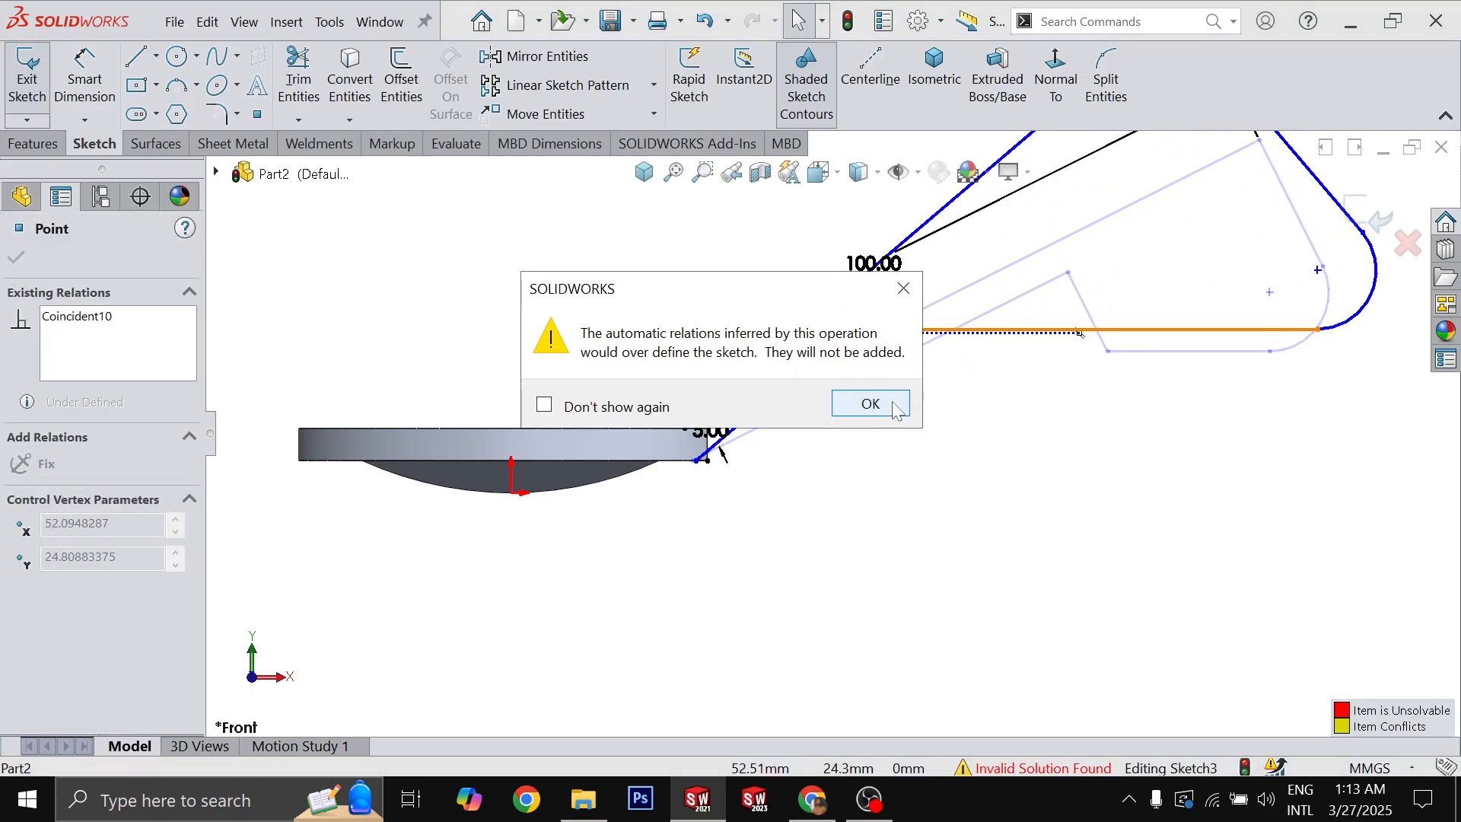
{"action": "left_click", "coordinate": [870, 403]}
{"action": "key", "text": "ctrl+z"}
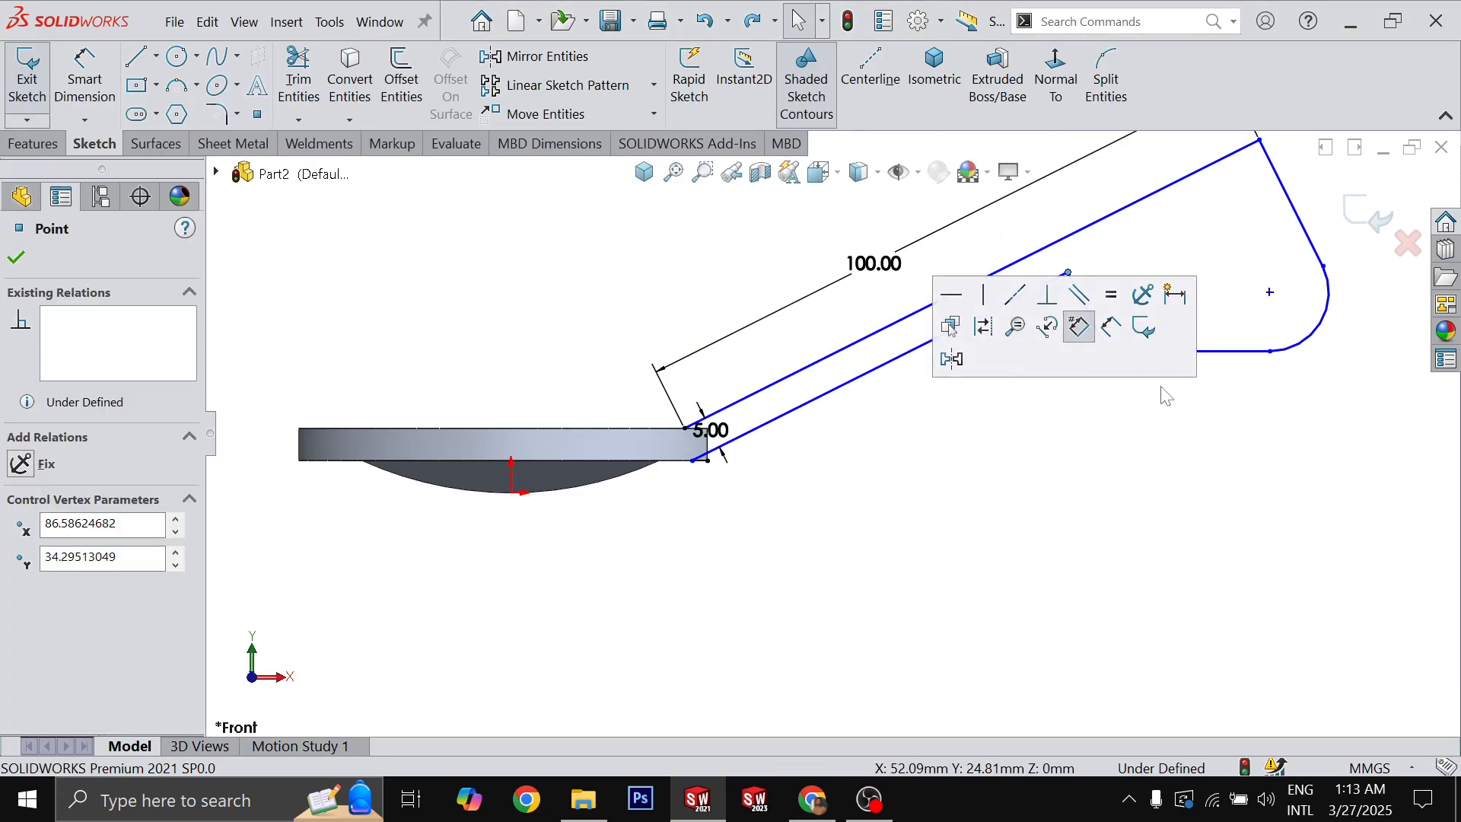
{"action": "left_click", "coordinate": [1166, 395]}
- Reshape the profile by pulling its bottom line down and its inner corner along the slope toward the disc
{"action": "left_click_drag", "start_coordinate": [1127, 351], "coordinate": [1153, 446]}
{"action": "mouse_move", "coordinate": [1069, 275]}
{"action": "left_mouse_down"}
{"action": "mouse_move", "coordinate": [918, 395]}
{"action": "mouse_move", "coordinate": [866, 393]}
{"action": "left_mouse_up"}
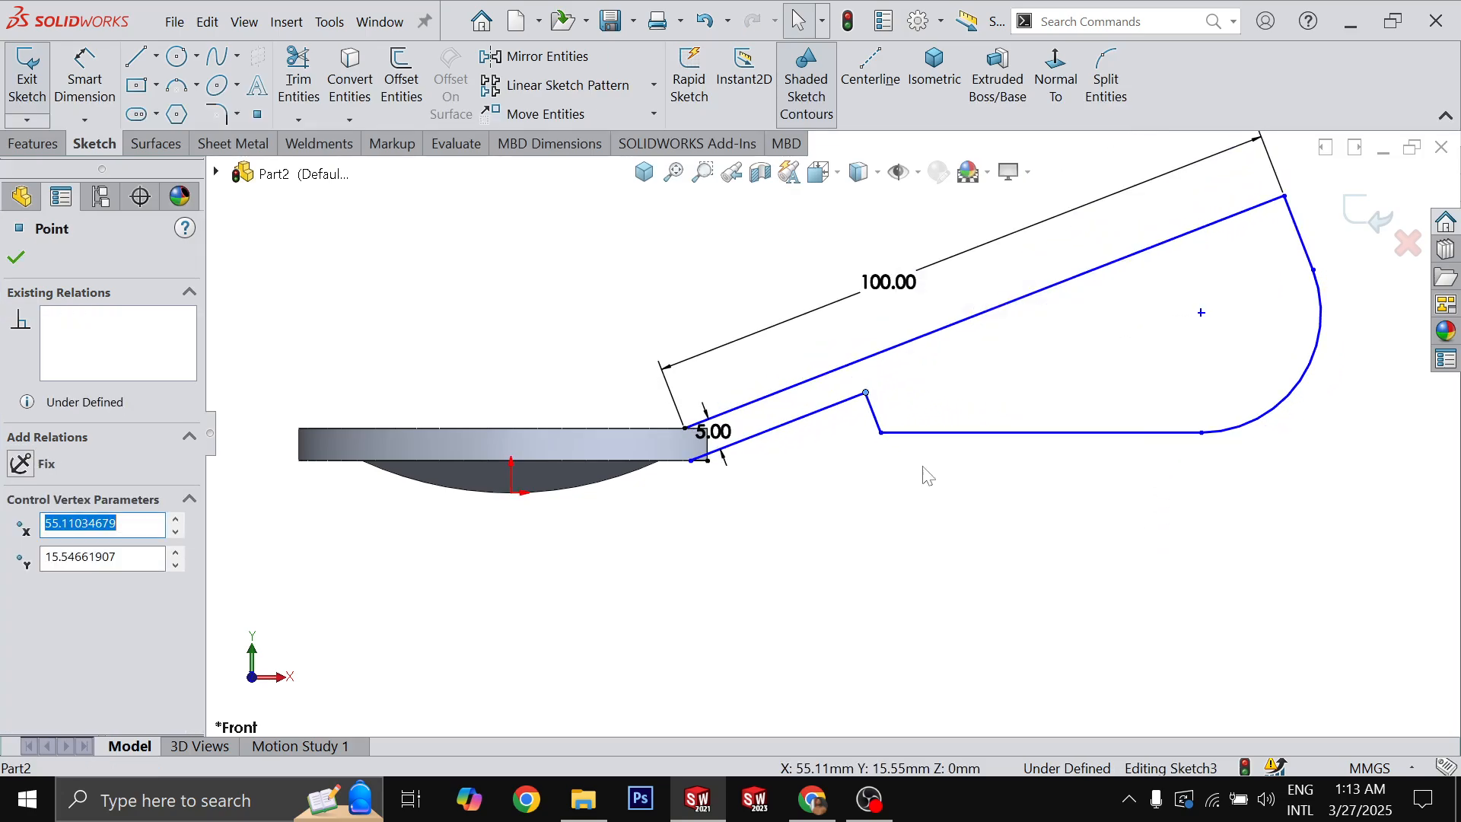
{"action": "left_click_drag", "start_coordinate": [937, 438], "coordinate": [944, 587]}
- Dimension the radius of the arc at the profile's outer lower corner as 16 mm, per the drawing
{"action": "right_click_drag", "start_coordinate": [1002, 658], "coordinate": [1008, 605]}
{"action": "left_click", "coordinate": [1192, 568]}
{"action": "left_click", "coordinate": [1227, 632]}
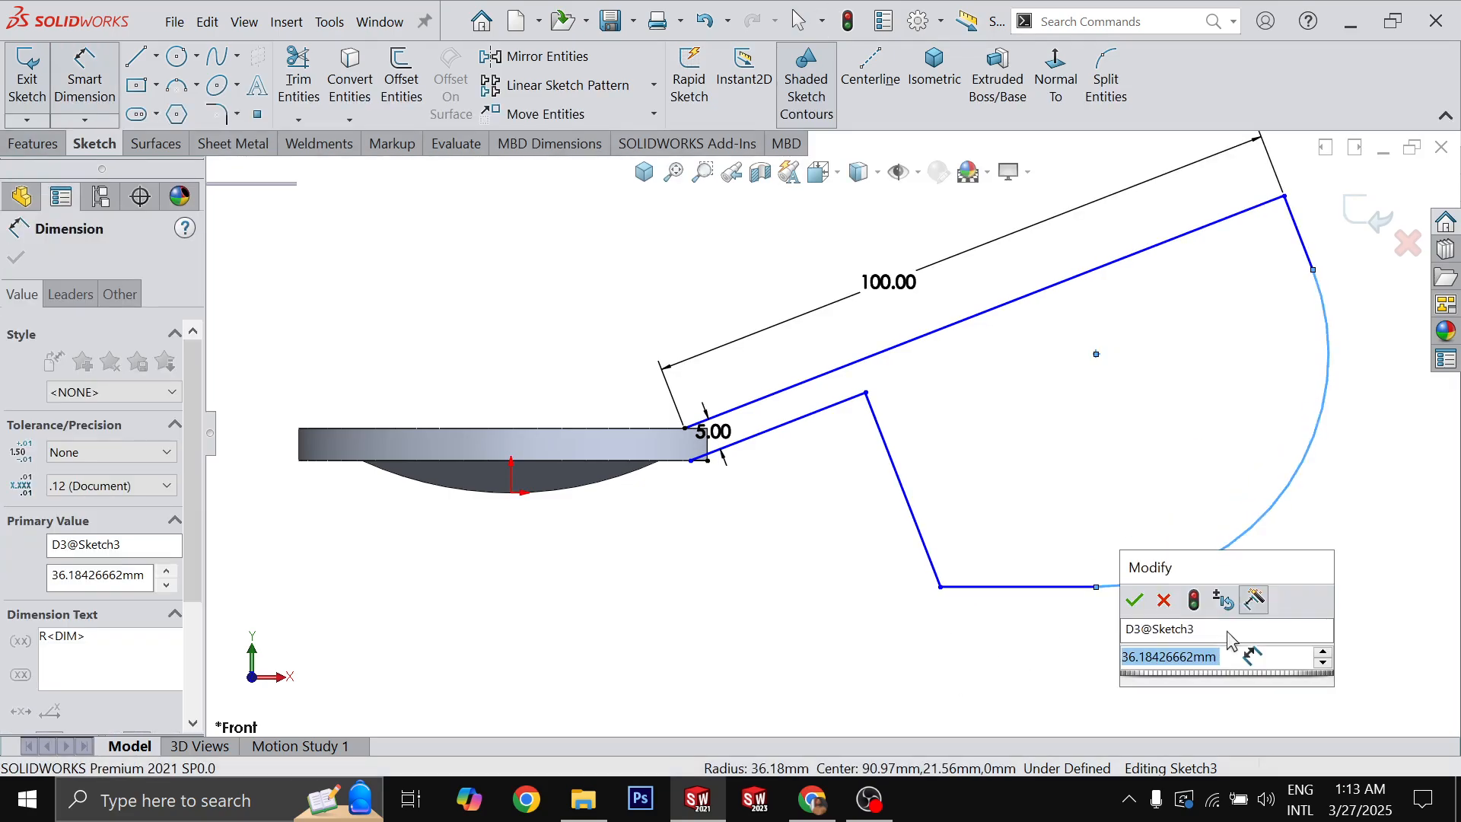
{"action": "key", "text": "alt+Tab"}
{"action": "key", "text": "alt+Tab"}
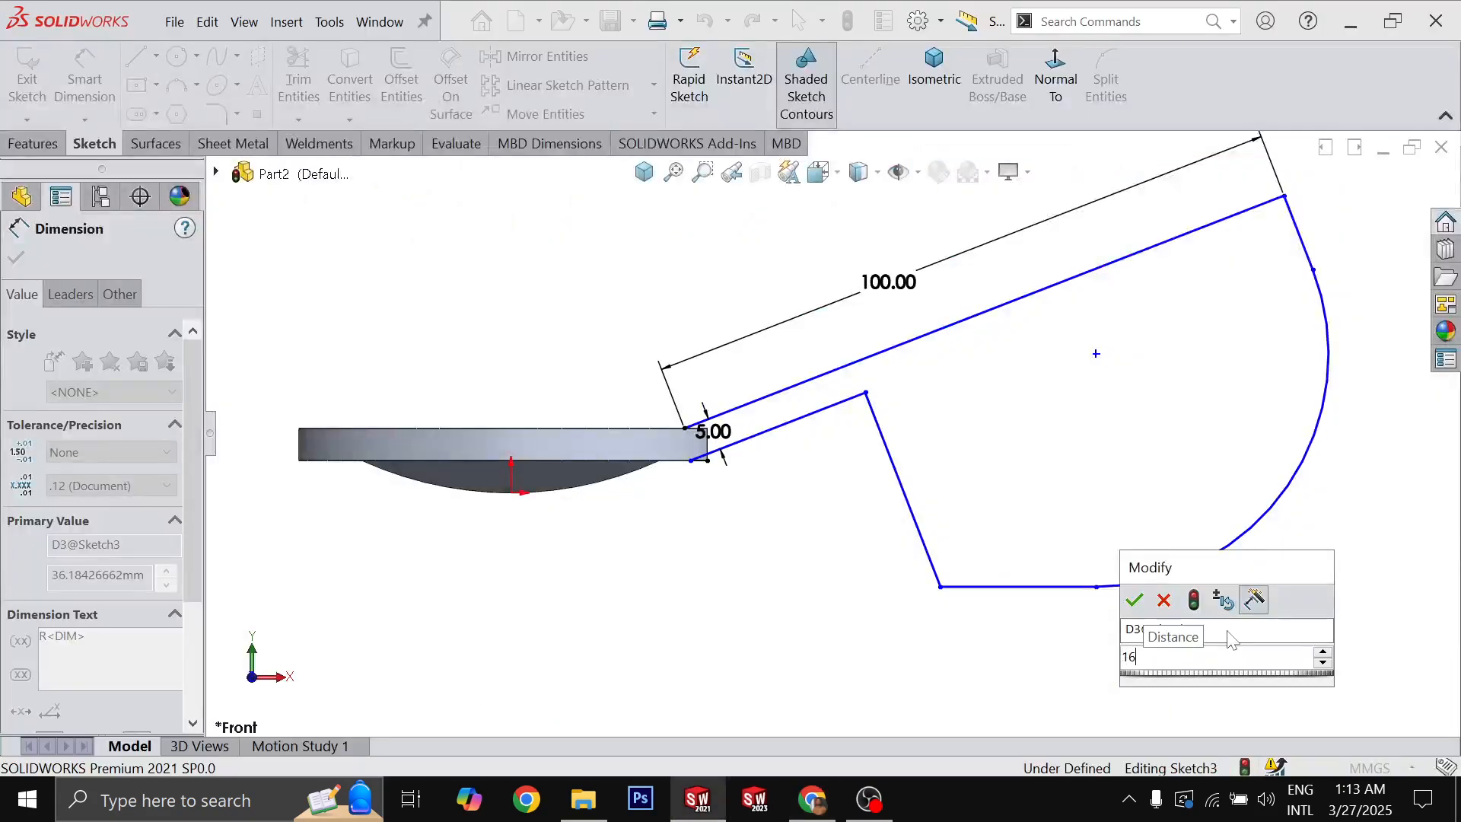
{"action": "type", "text": "16"}
{"action": "key", "text": "Return"}
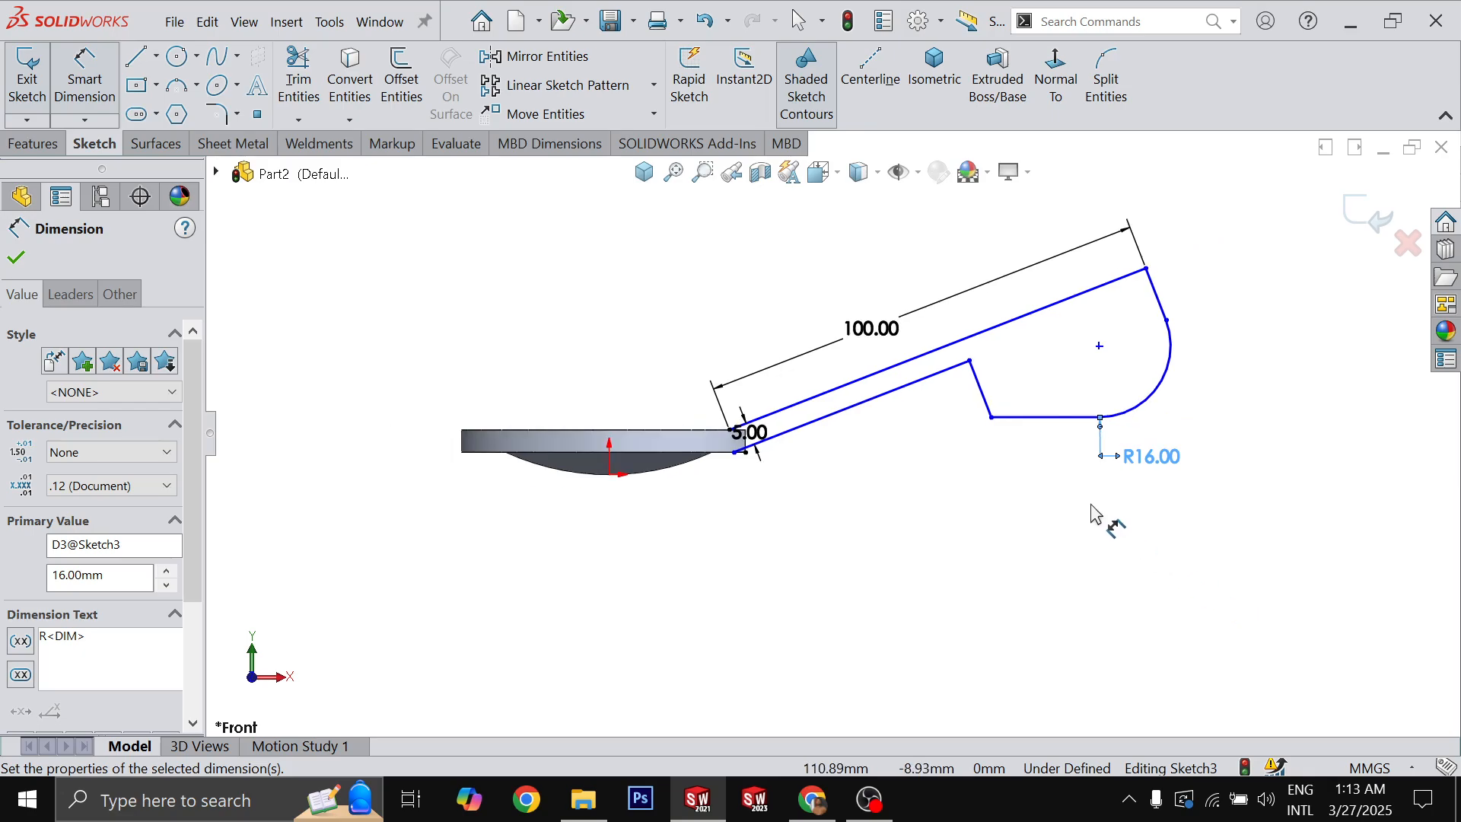
- Dimension the distance between the inner end line and the outer end line as 94 mm, per the drawing
{"action": "left_click", "coordinate": [987, 404]}
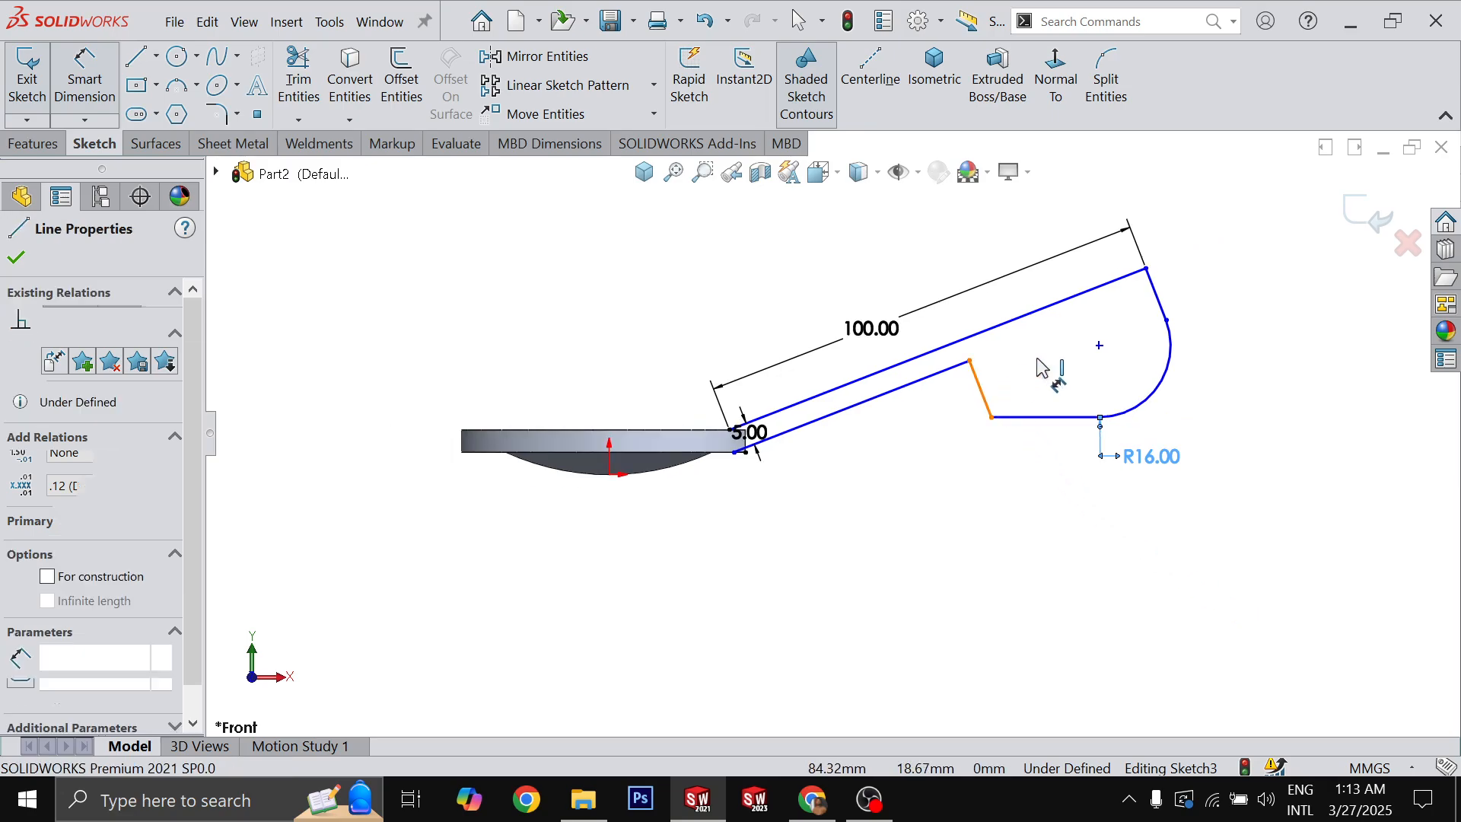
{"action": "left_click", "coordinate": [1160, 306]}
{"action": "left_click", "coordinate": [997, 229]}
{"action": "key", "text": "alt+Tab"}
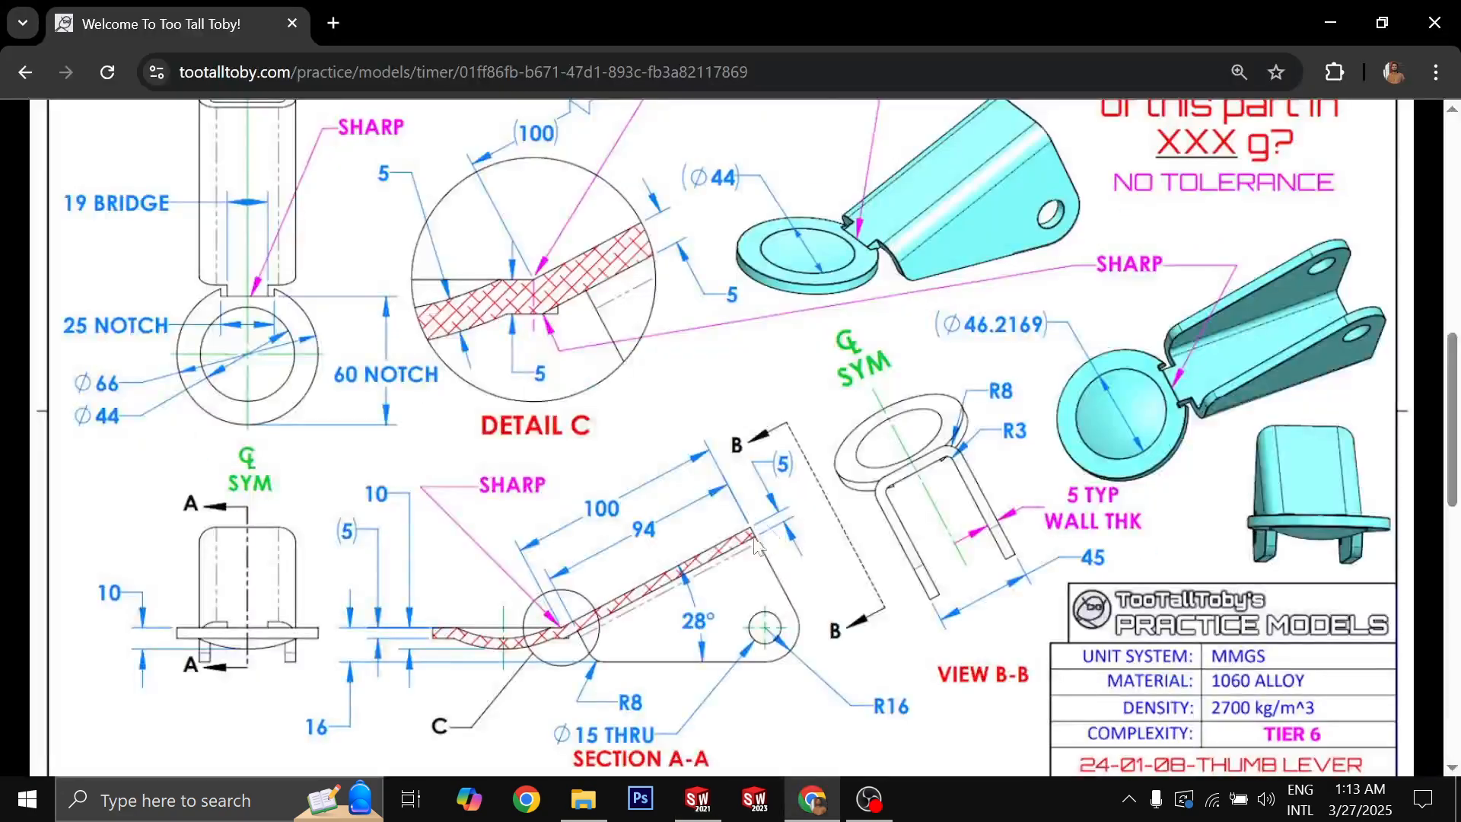
{"action": "key", "text": "alt+Tab"}
{"action": "type", "text": "94"}
{"action": "key", "text": "Return"}
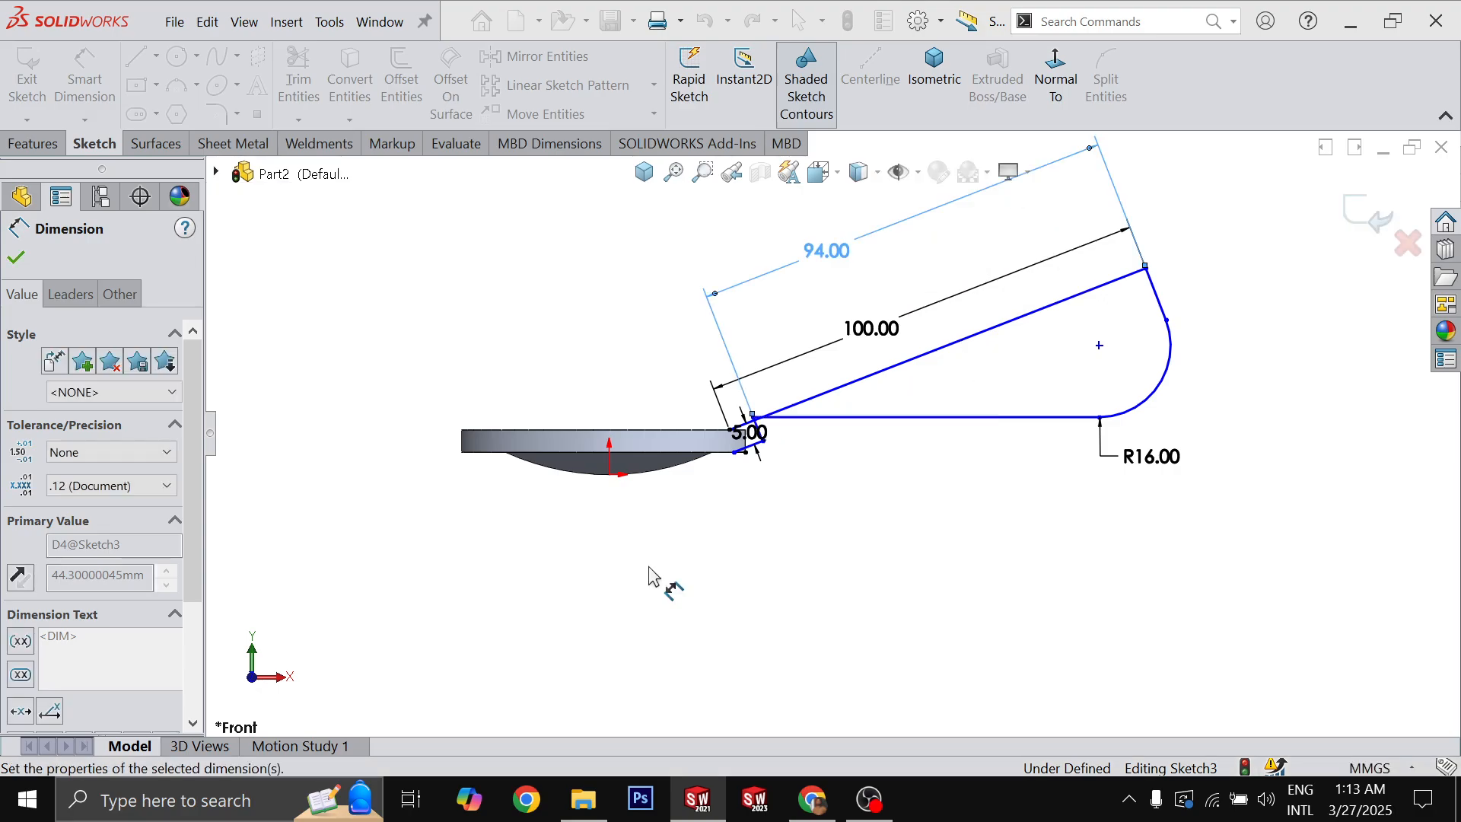
{"action": "key", "text": "Escape"}
{"action": "scroll", "coordinate": [765, 449], "scroll_direction": "down", "scroll_amount": 5}
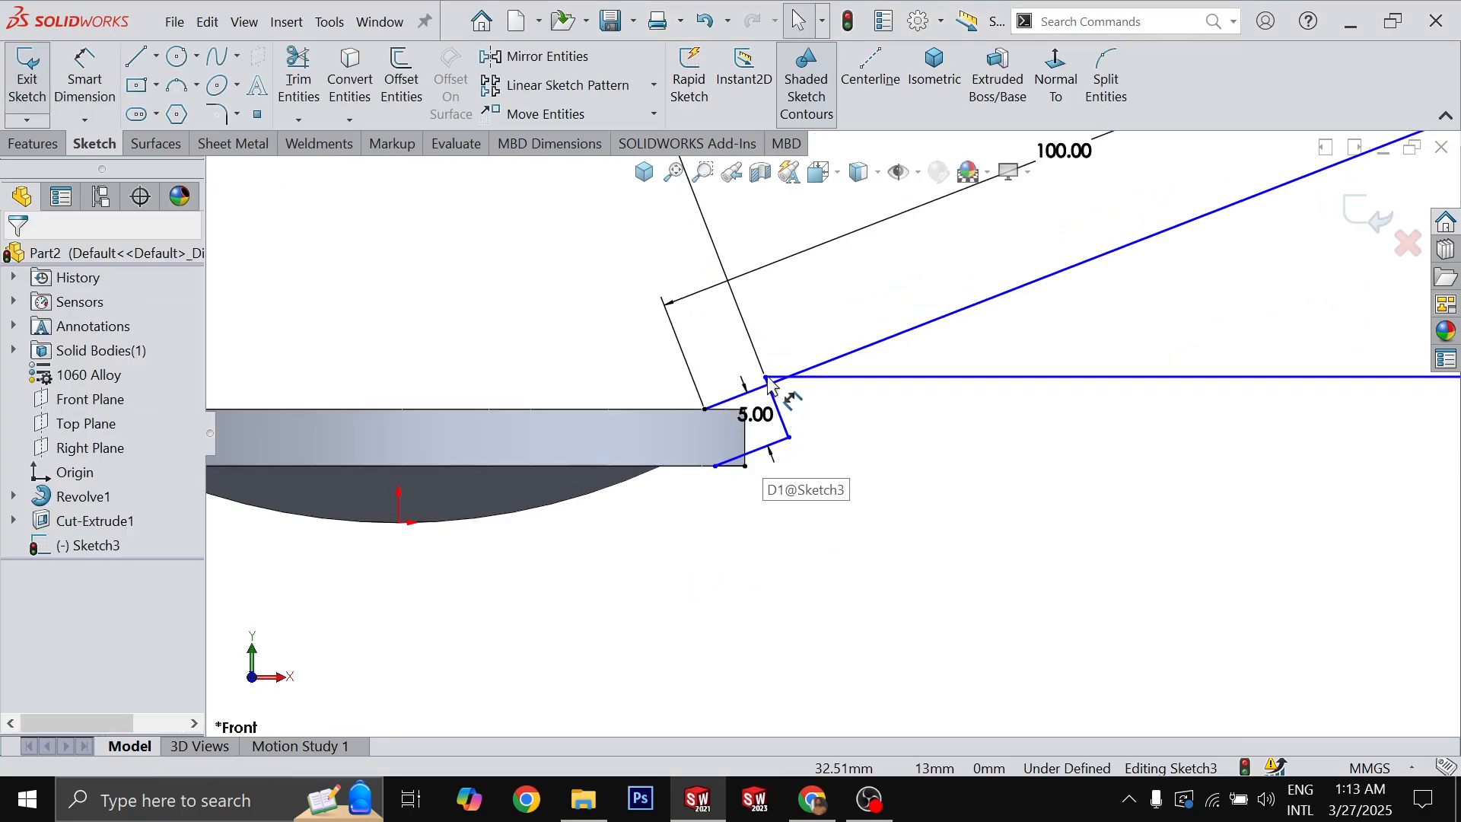
{"action": "mouse_move", "coordinate": [767, 378]}
{"action": "left_mouse_down"}
{"action": "mouse_move", "coordinate": [776, 430]}
{"action": "mouse_move", "coordinate": [760, 389]}
{"action": "mouse_move", "coordinate": [786, 360]}
{"action": "left_mouse_up"}
{"action": "key", "text": "ctrl+z"}
{"action": "scroll", "coordinate": [1015, 540], "scroll_direction": "up", "scroll_amount": 3}
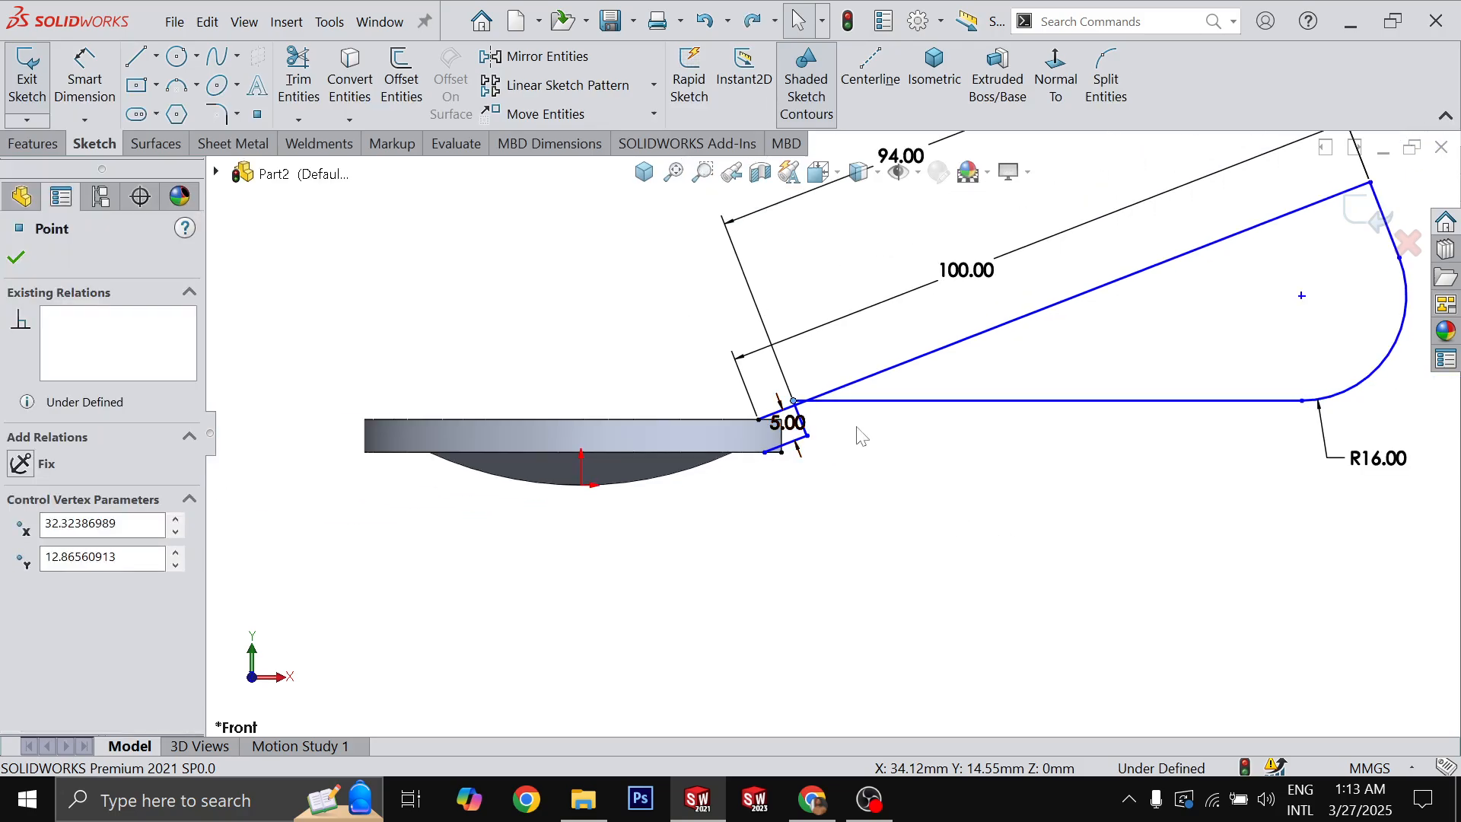
- Trim away the profile's horizontal bottom line between the upper sloped line and the arc
{"action": "key", "text": "t"}
{"action": "left_click_drag", "start_coordinate": [936, 431], "coordinate": [973, 399]}
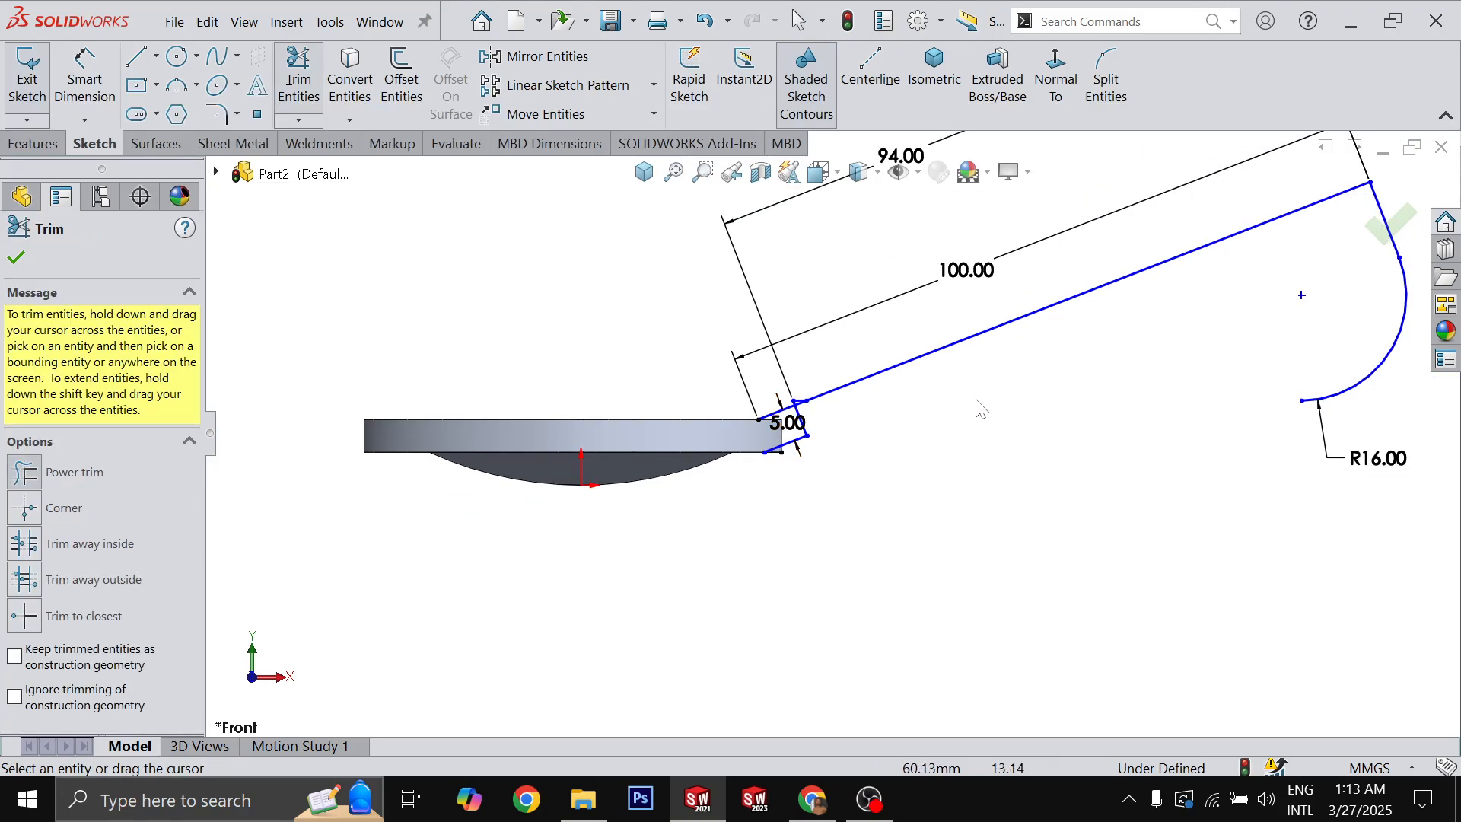
{"action": "scroll", "coordinate": [837, 430], "scroll_direction": "up", "scroll_amount": 3}
{"action": "key", "text": "Escape"}
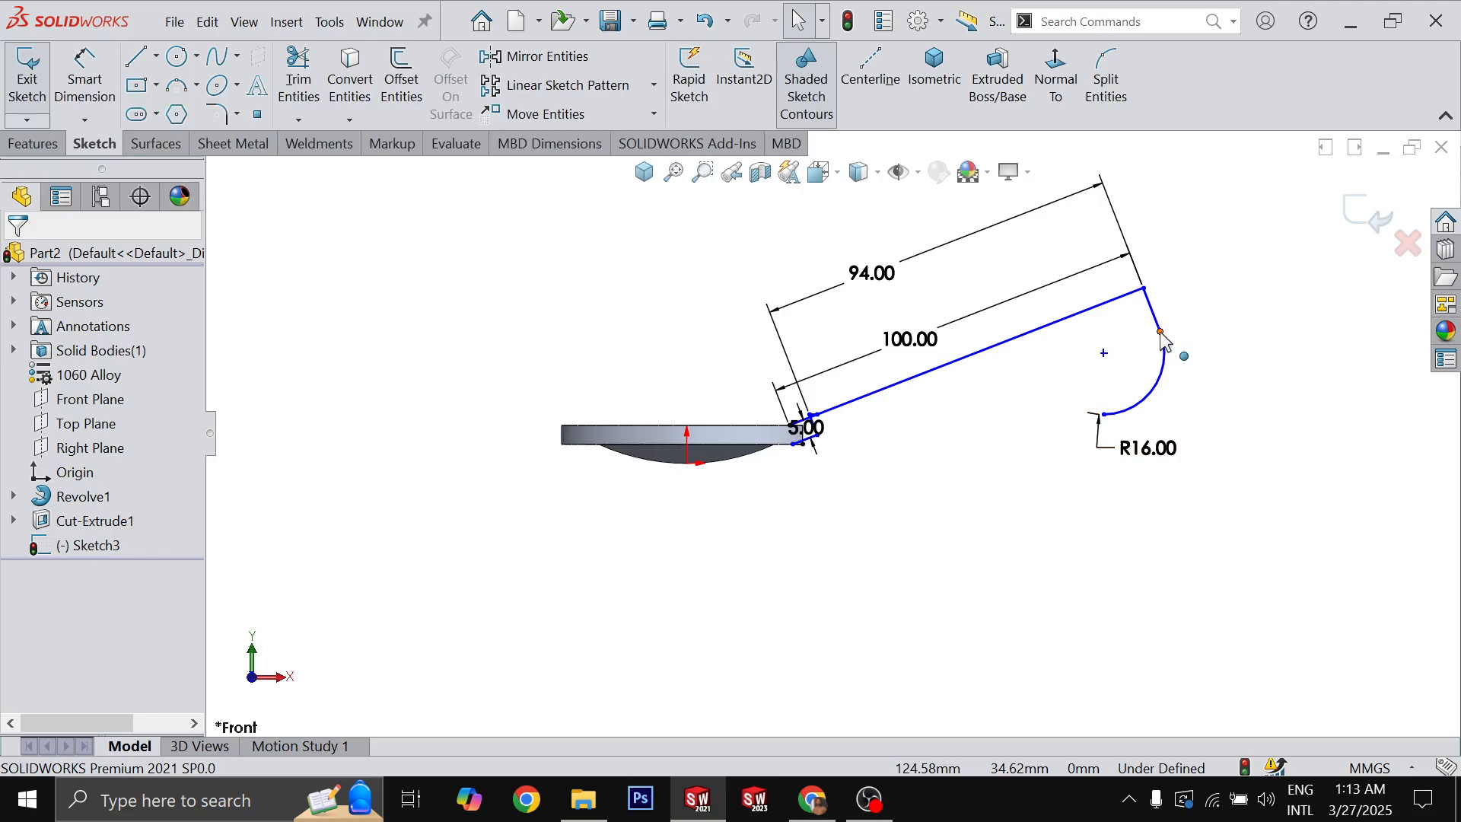
{"action": "left_click_drag", "start_coordinate": [1160, 332], "coordinate": [1249, 547]}
{"action": "left_click", "coordinate": [939, 551]}
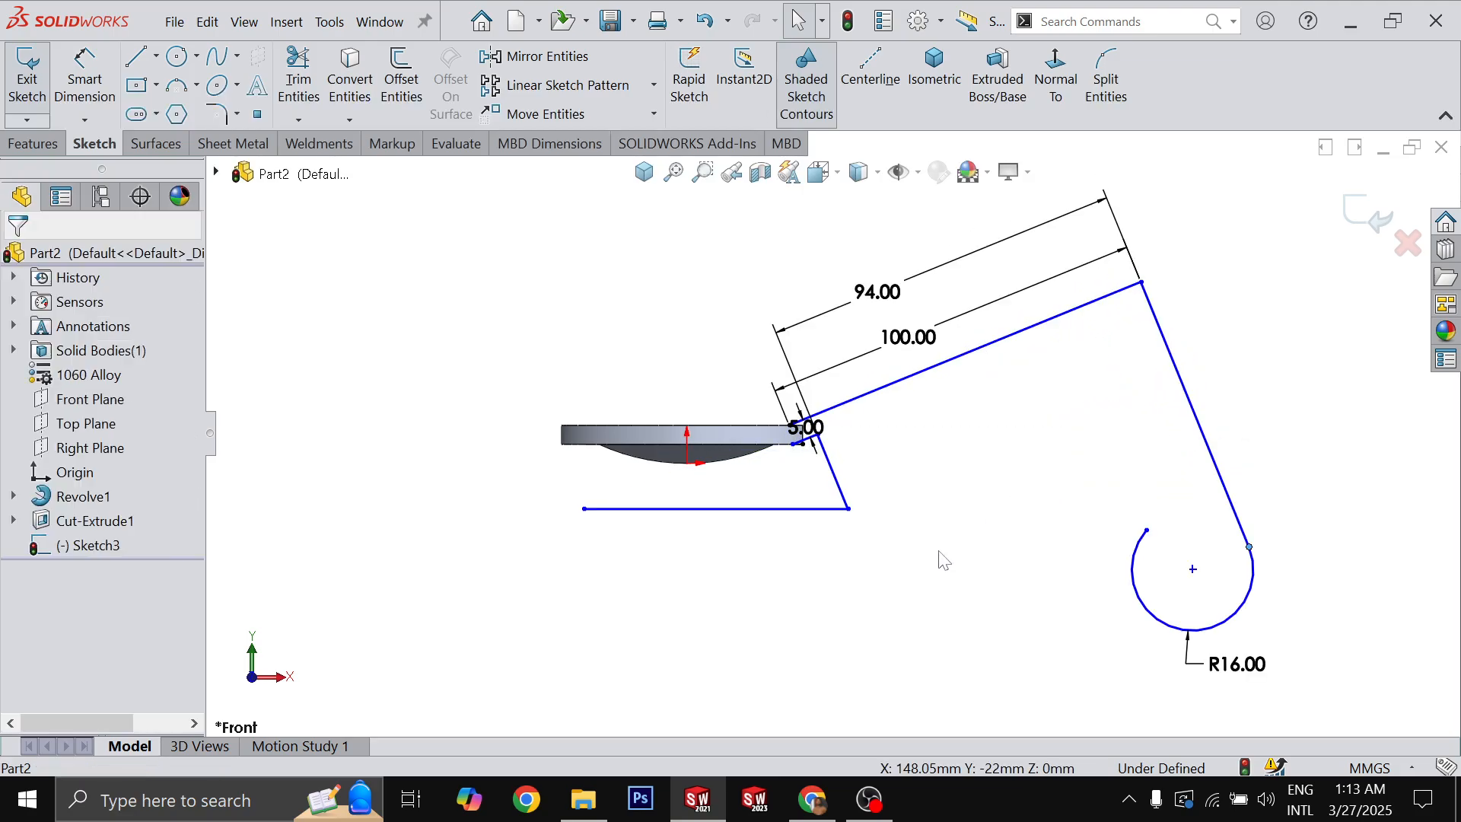
{"action": "key", "text": "ctrl+z"}
- Trim away the leftover horizontal stub and the inner end line beside the disc rim
{"action": "scroll", "coordinate": [837, 464], "scroll_direction": "down", "scroll_amount": 8}
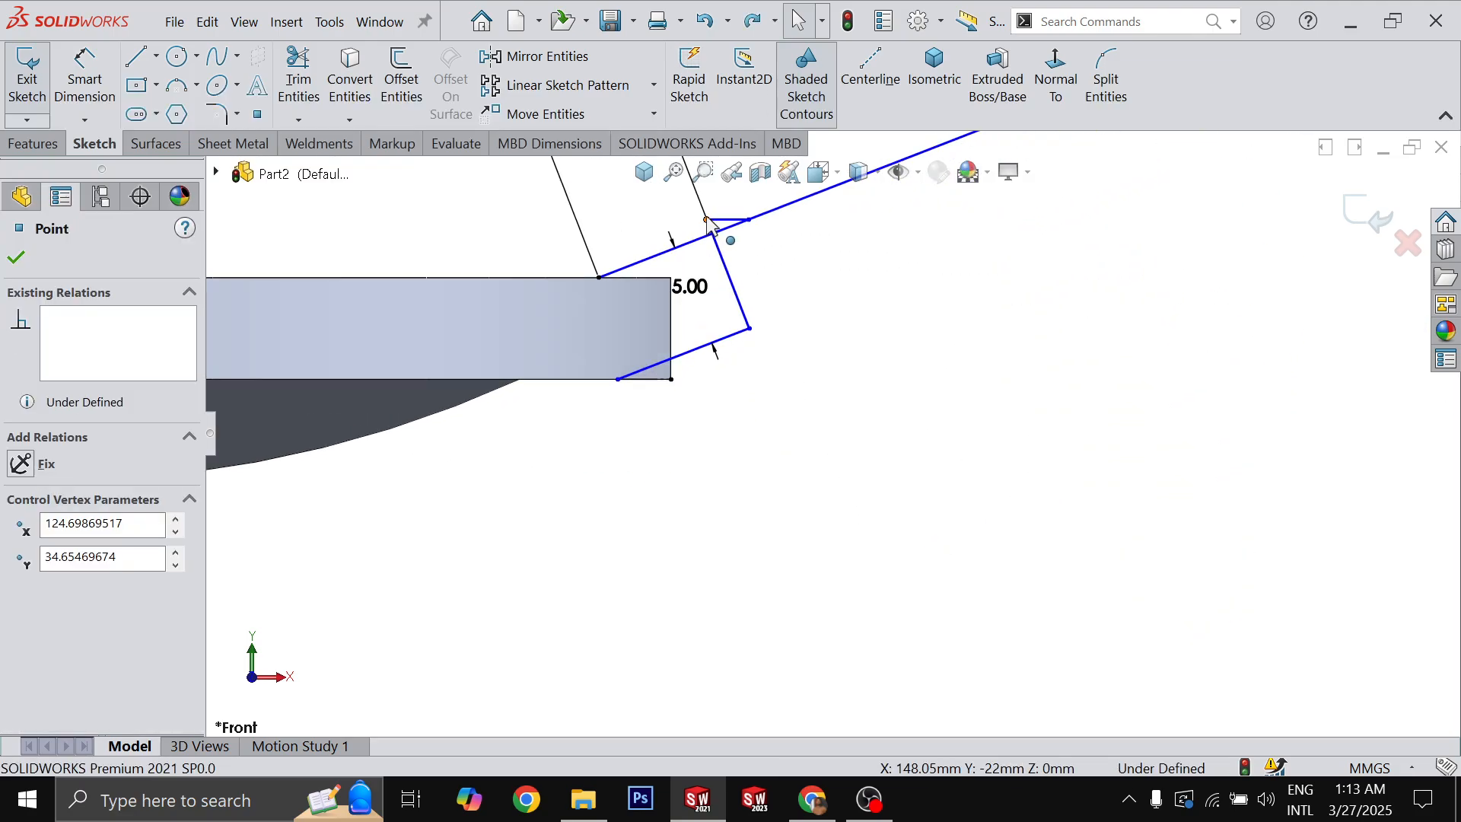
{"action": "key", "text": "t"}
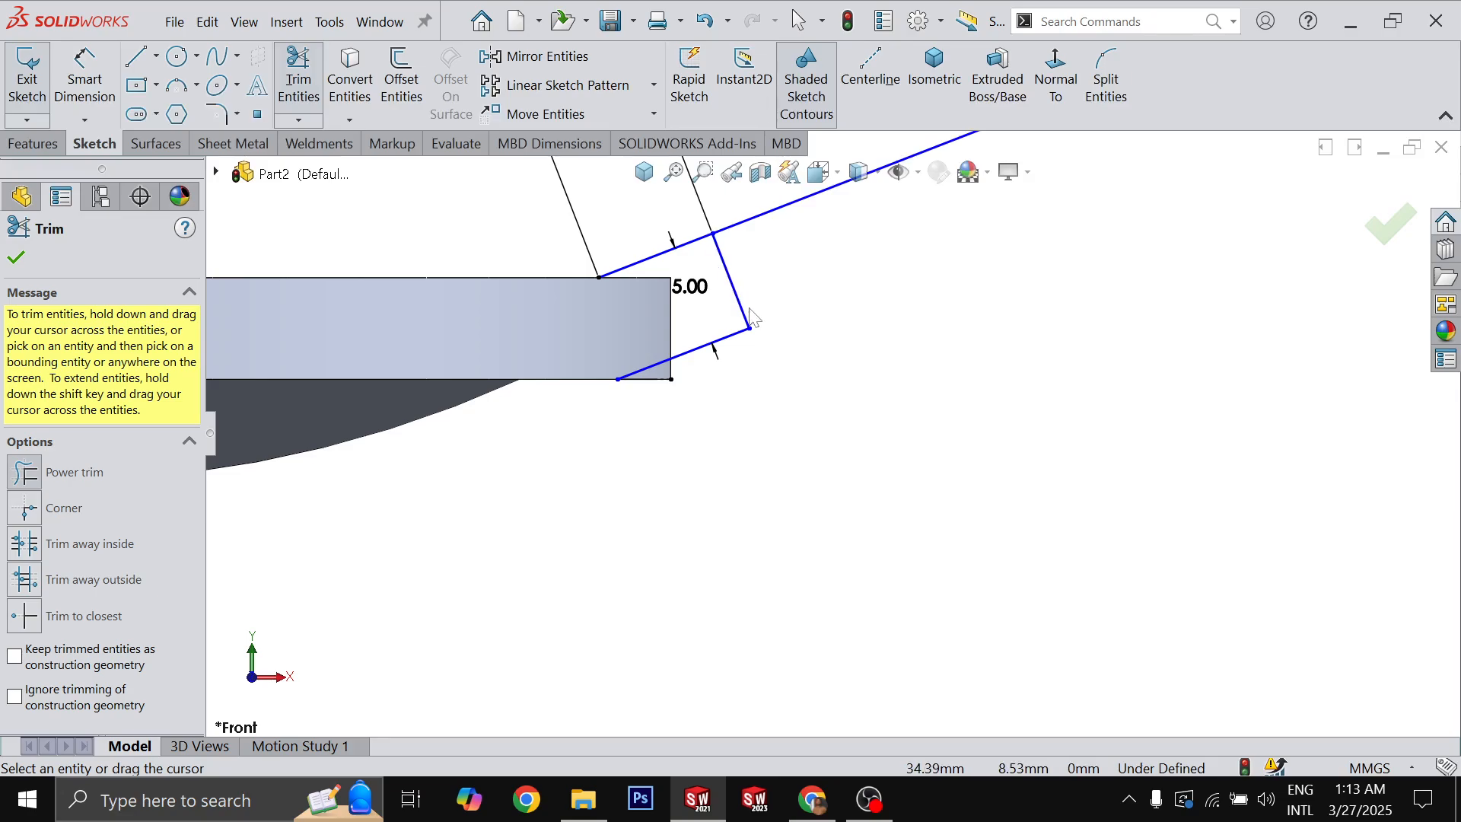
{"action": "left_click", "coordinate": [746, 318]}
{"action": "scroll", "coordinate": [761, 335], "scroll_direction": "up", "scroll_amount": 5}
- Draw a line about 30 mm long down from the short sloped line's end, perpendicular to it, and a horizontal line about 55 mm outward
{"action": "key", "text": "l"}
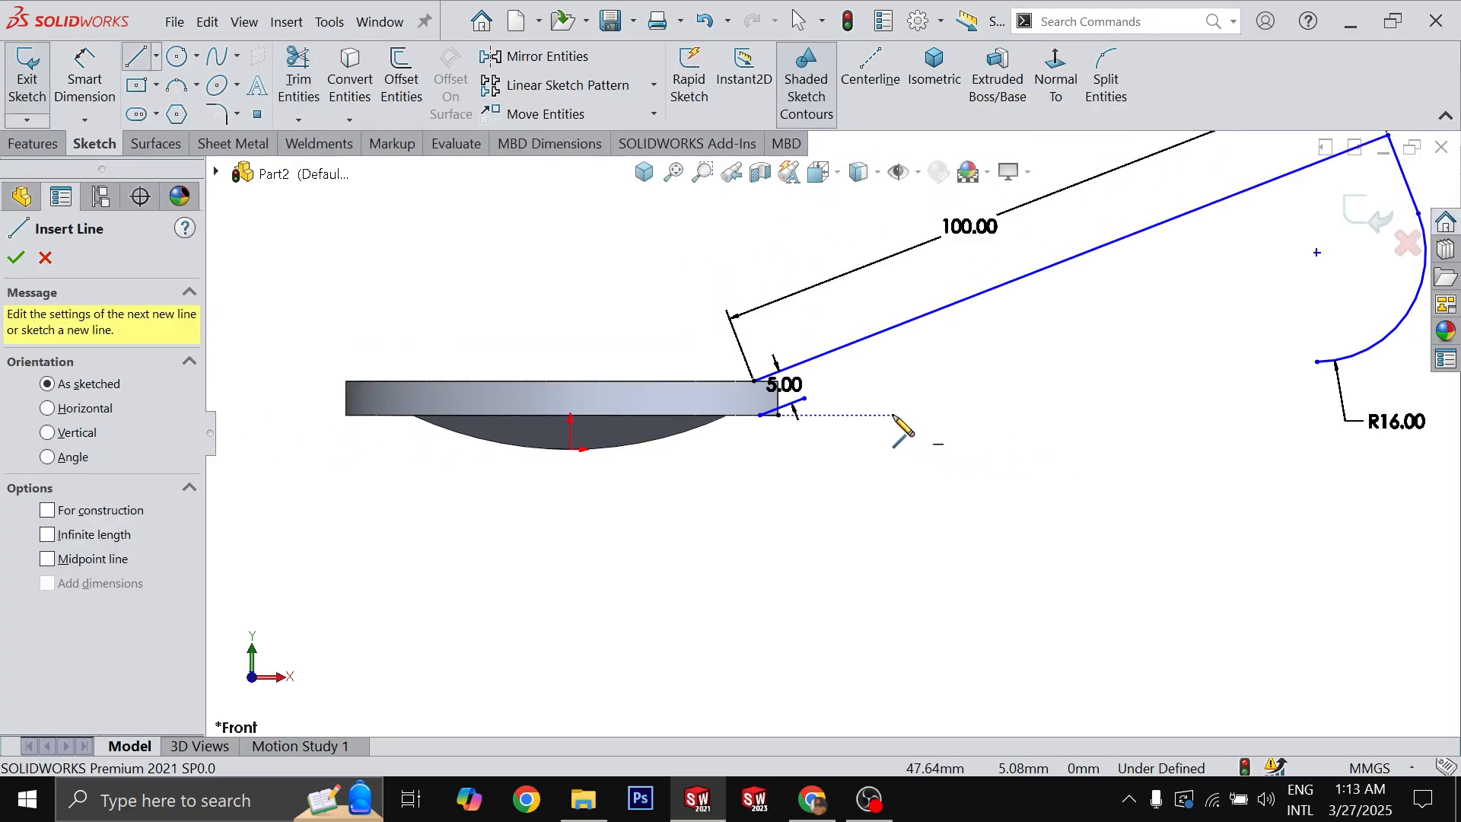
{"action": "left_click", "coordinate": [805, 399]}
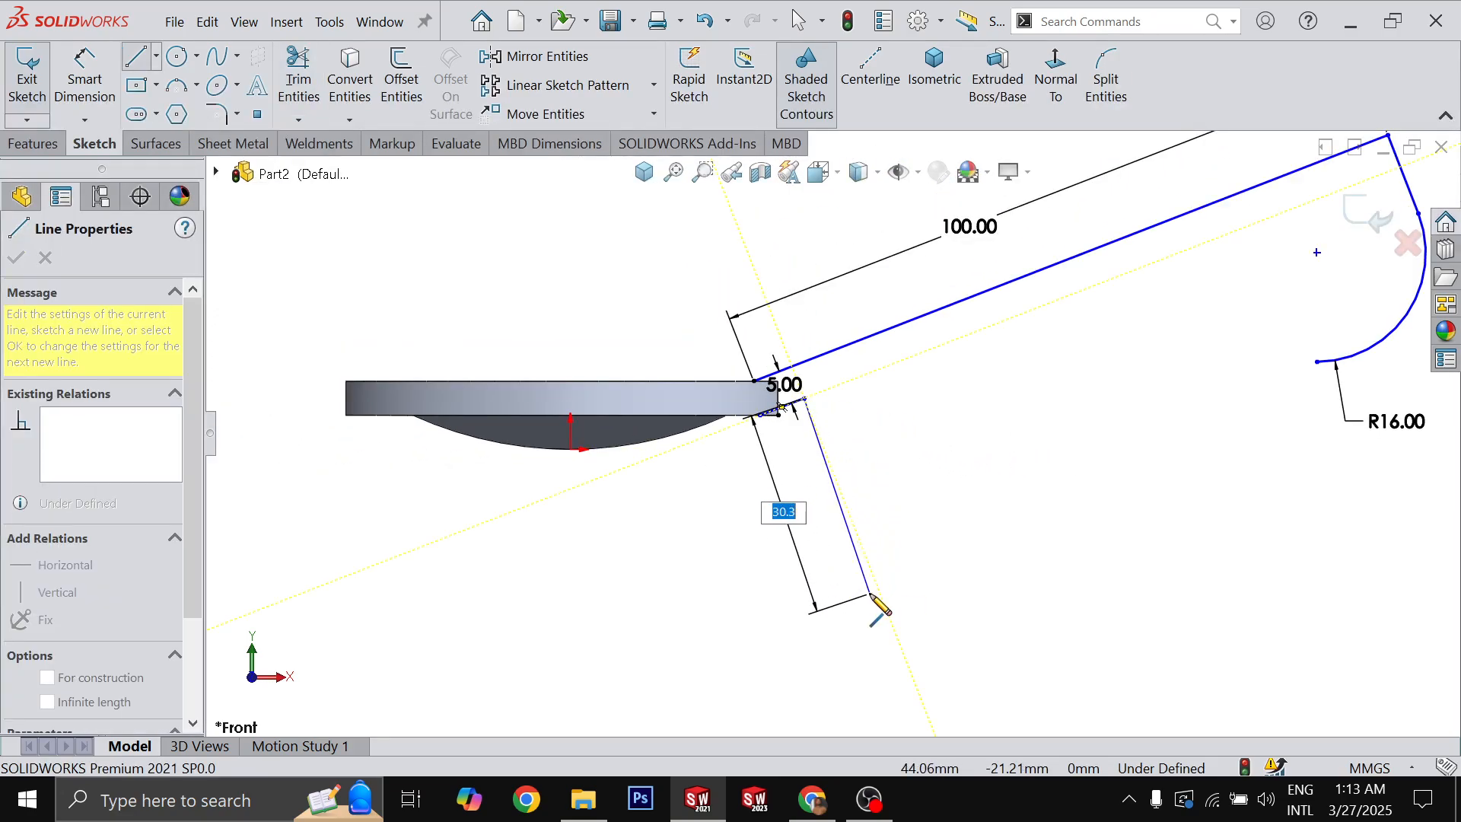
{"action": "left_click", "coordinate": [879, 590]}
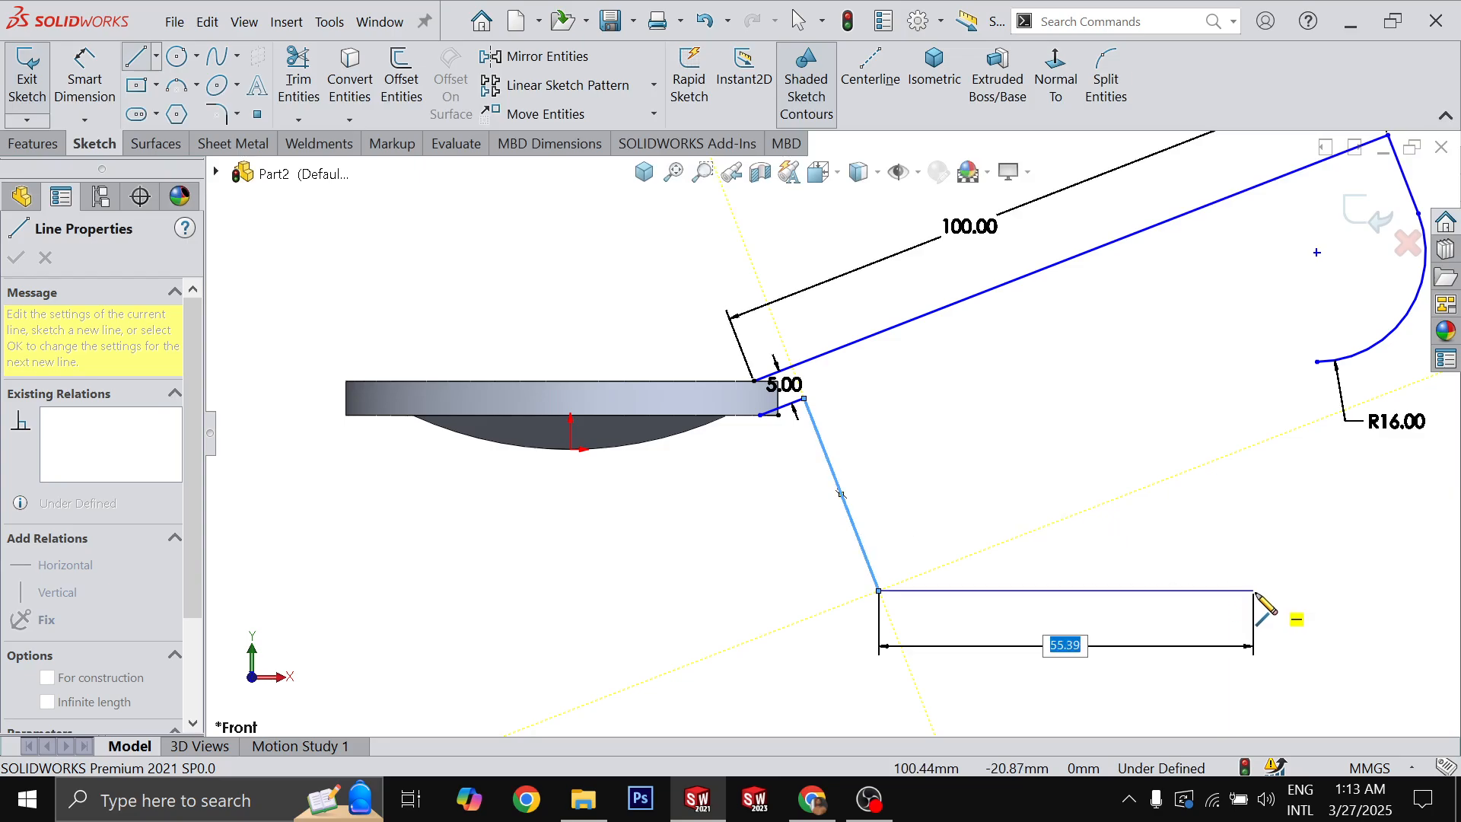
{"action": "left_click", "coordinate": [1257, 591]}
{"action": "key", "text": "Escape"}
- Join the arc's lower end to the end of the new horizontal line and make the two tangent
{"action": "mouse_move", "coordinate": [1317, 362]}
{"action": "left_mouse_down"}
{"action": "mouse_move", "coordinate": [1272, 595]}
{"action": "mouse_move", "coordinate": [1238, 605]}
{"action": "left_mouse_up"}
{"action": "key", "text": "t"}
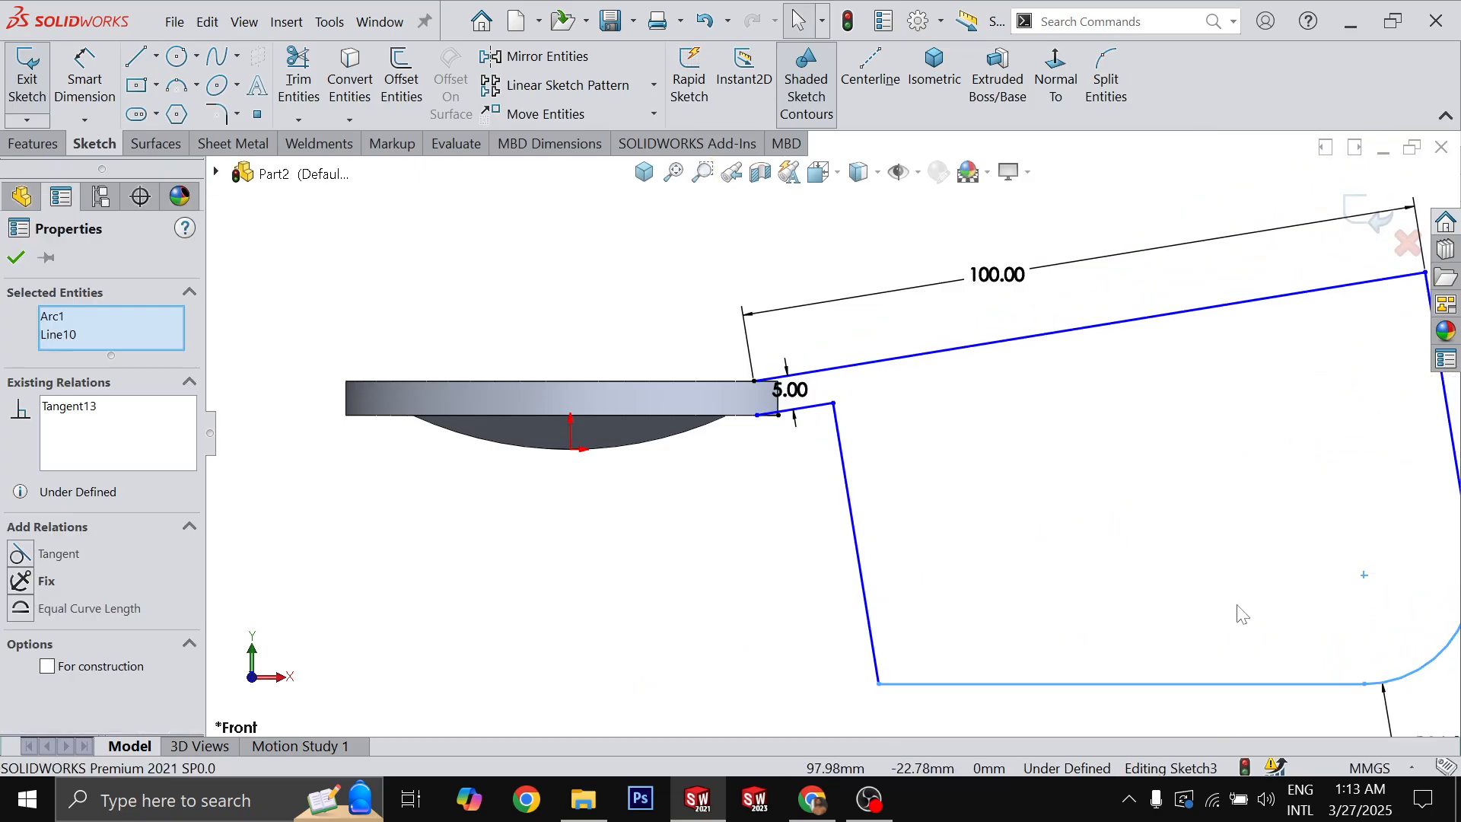
{"action": "key", "text": "f"}
{"action": "key", "text": "Escape"}
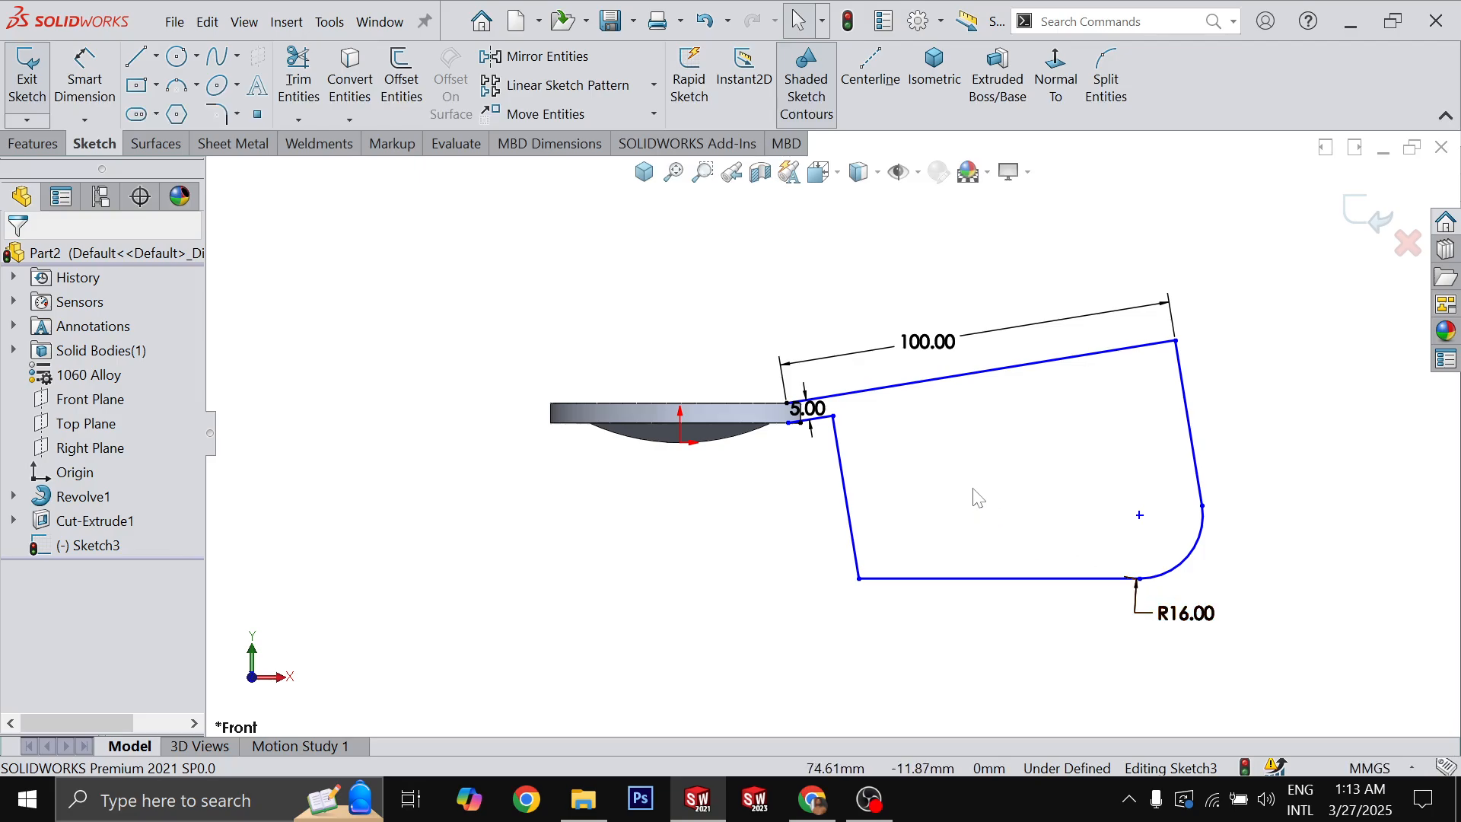
{"action": "scroll", "coordinate": [875, 459], "scroll_direction": "up", "scroll_amount": 2}
{"action": "scroll", "coordinate": [875, 458], "scroll_direction": "down", "scroll_amount": 5}
{"action": "key", "text": "l"}
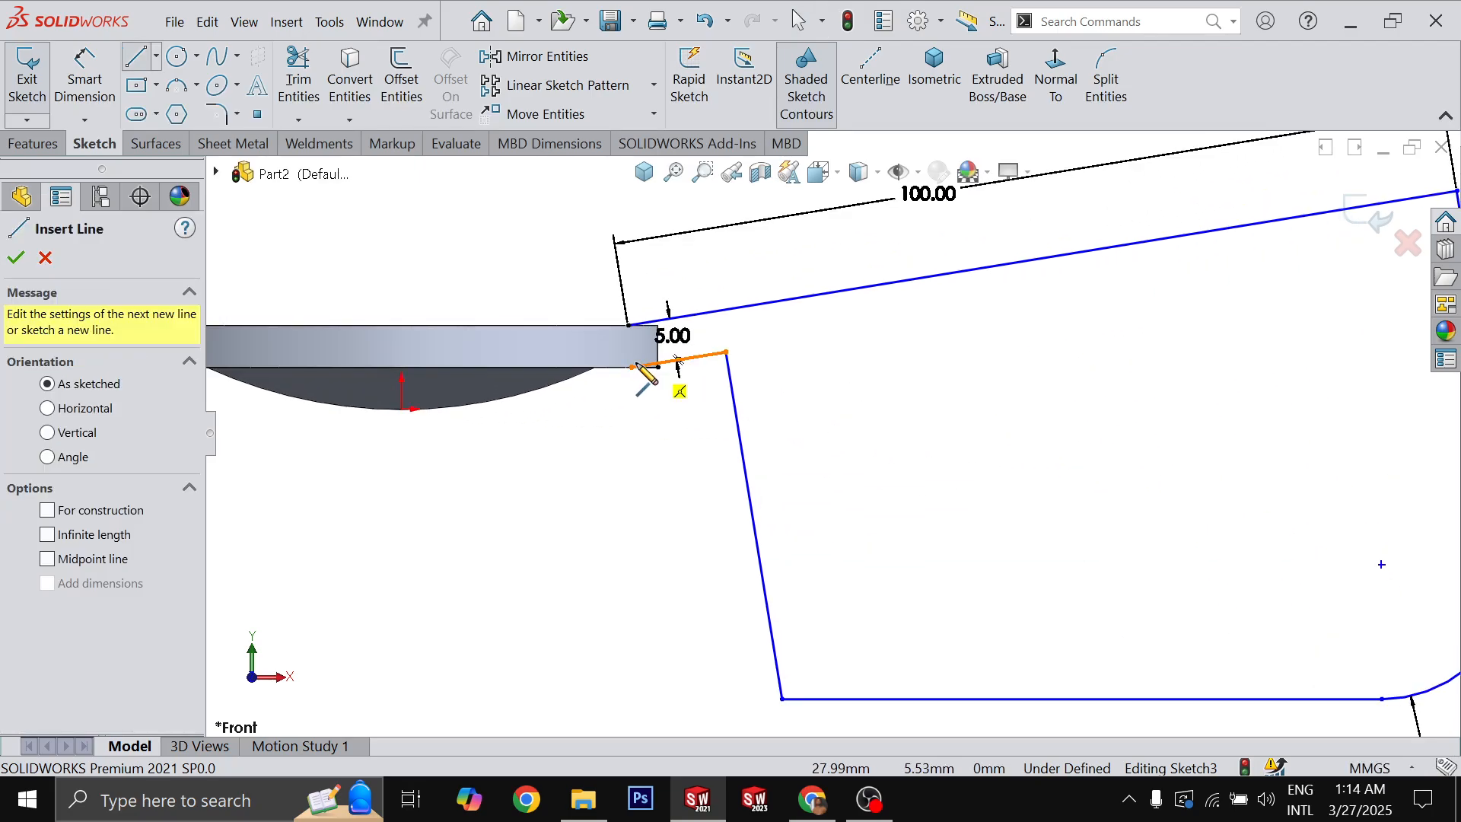
{"action": "key", "text": "alt+Tab"}
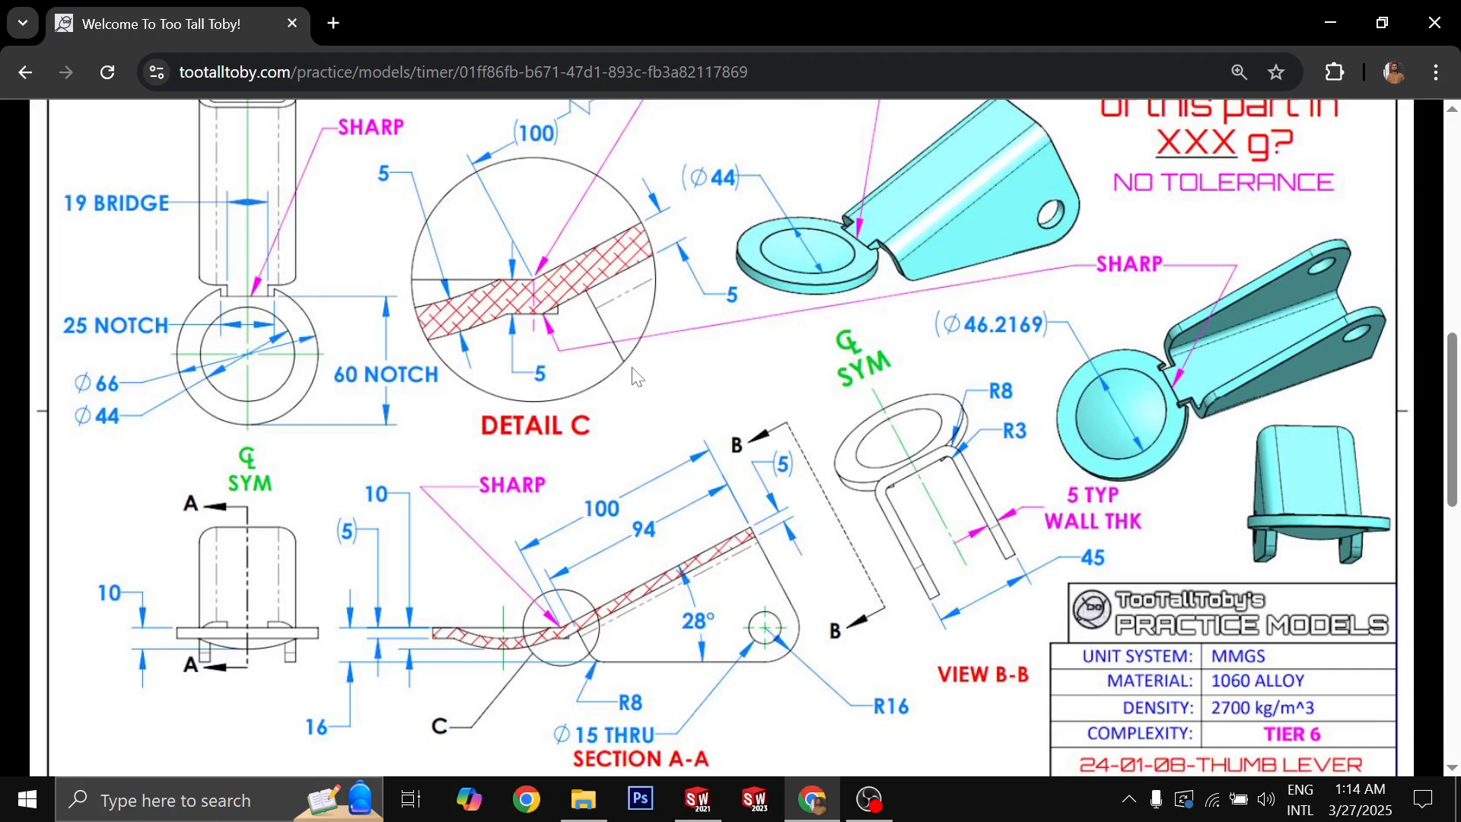
{"action": "key", "text": "alt+Tab"}
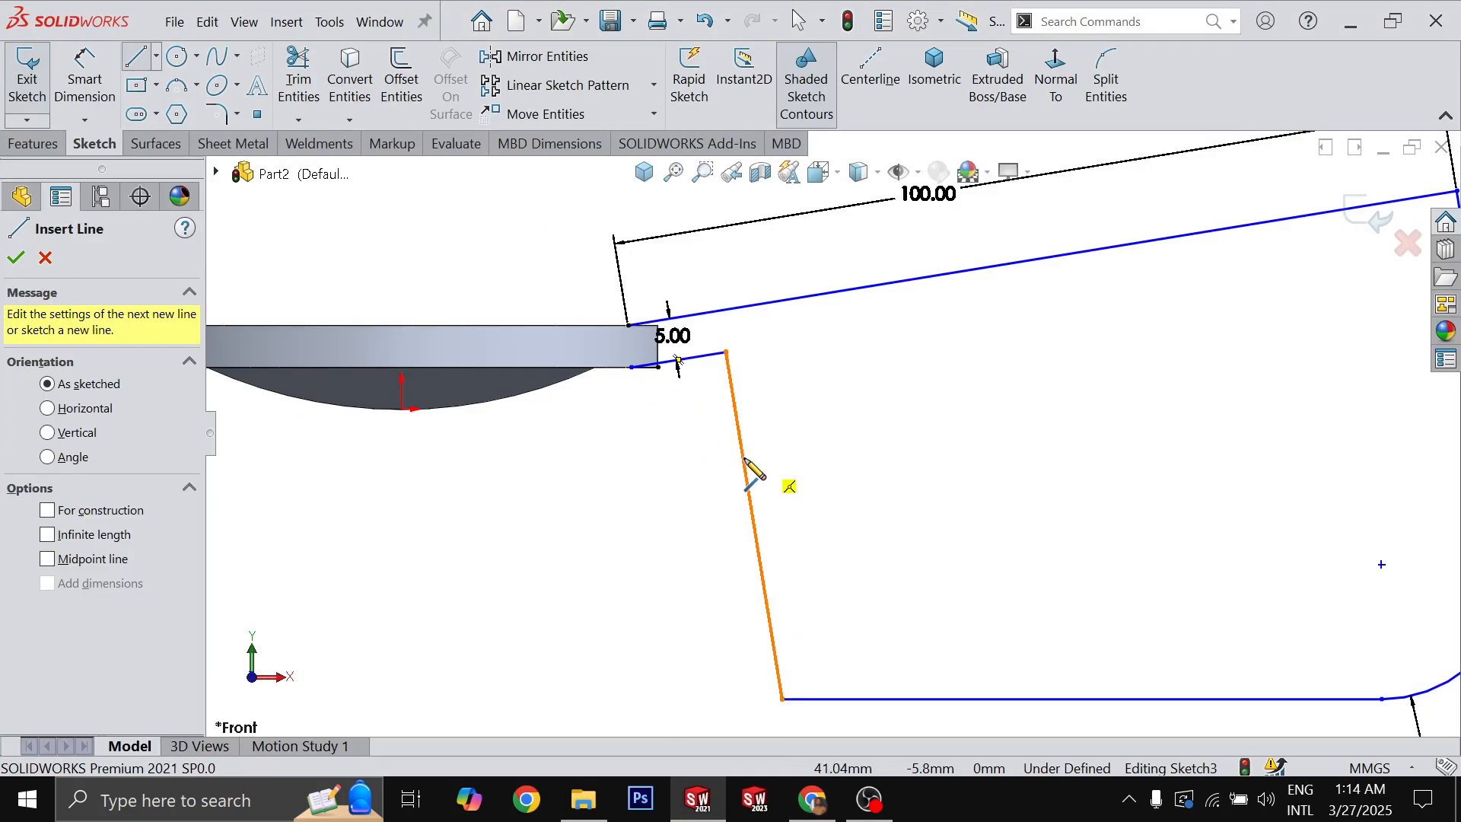
{"action": "key", "text": "Escape"}
- Round the profile's lower inner corner, between the steep line and the horizontal bottom line, with an 8 mm sketch fillet
{"action": "scroll", "coordinate": [750, 468], "scroll_direction": "up", "scroll_amount": 2}
{"action": "key", "text": "alt+Tab"}
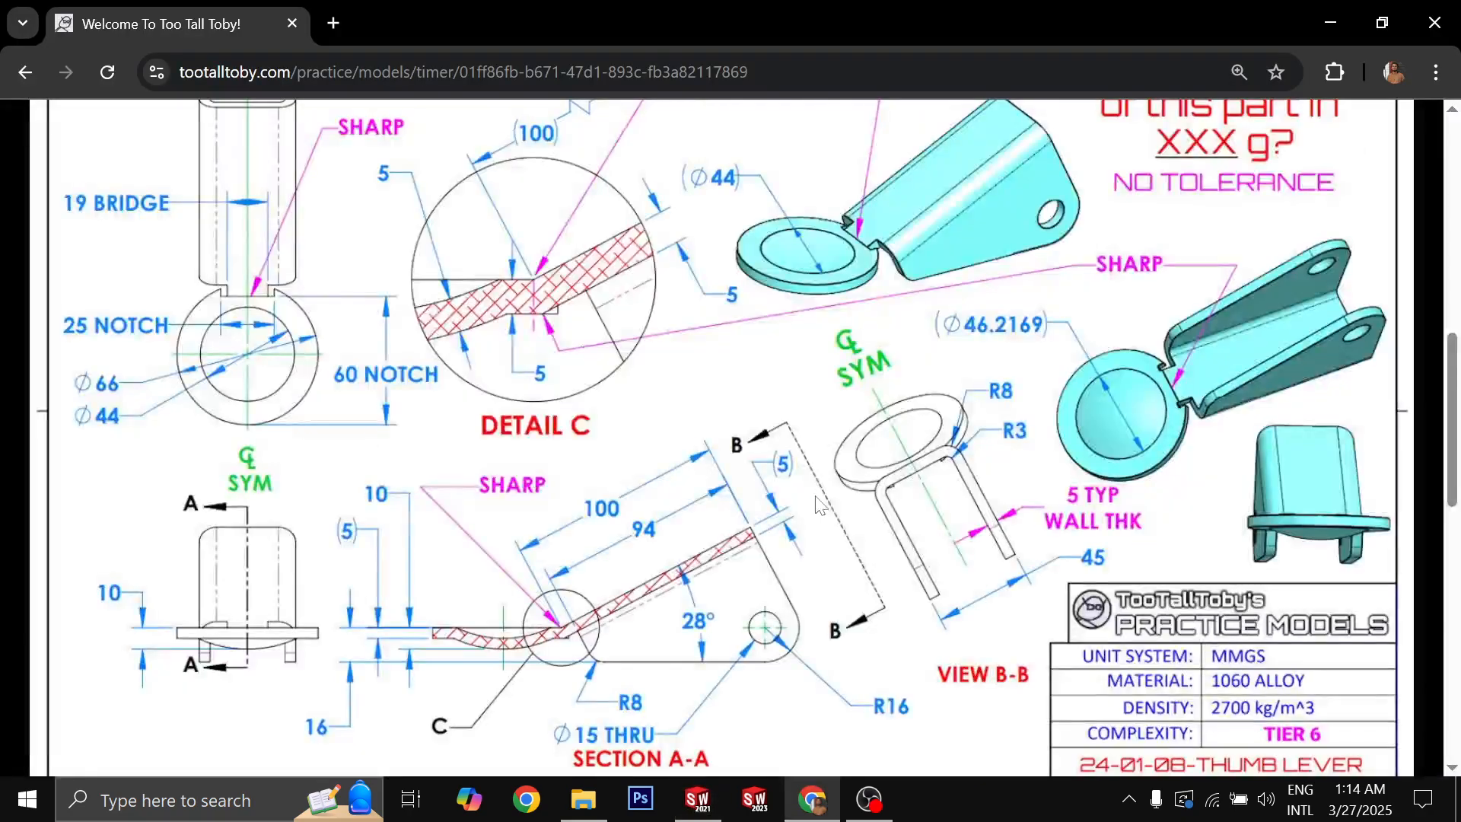
{"action": "key", "text": "alt+Tab"}
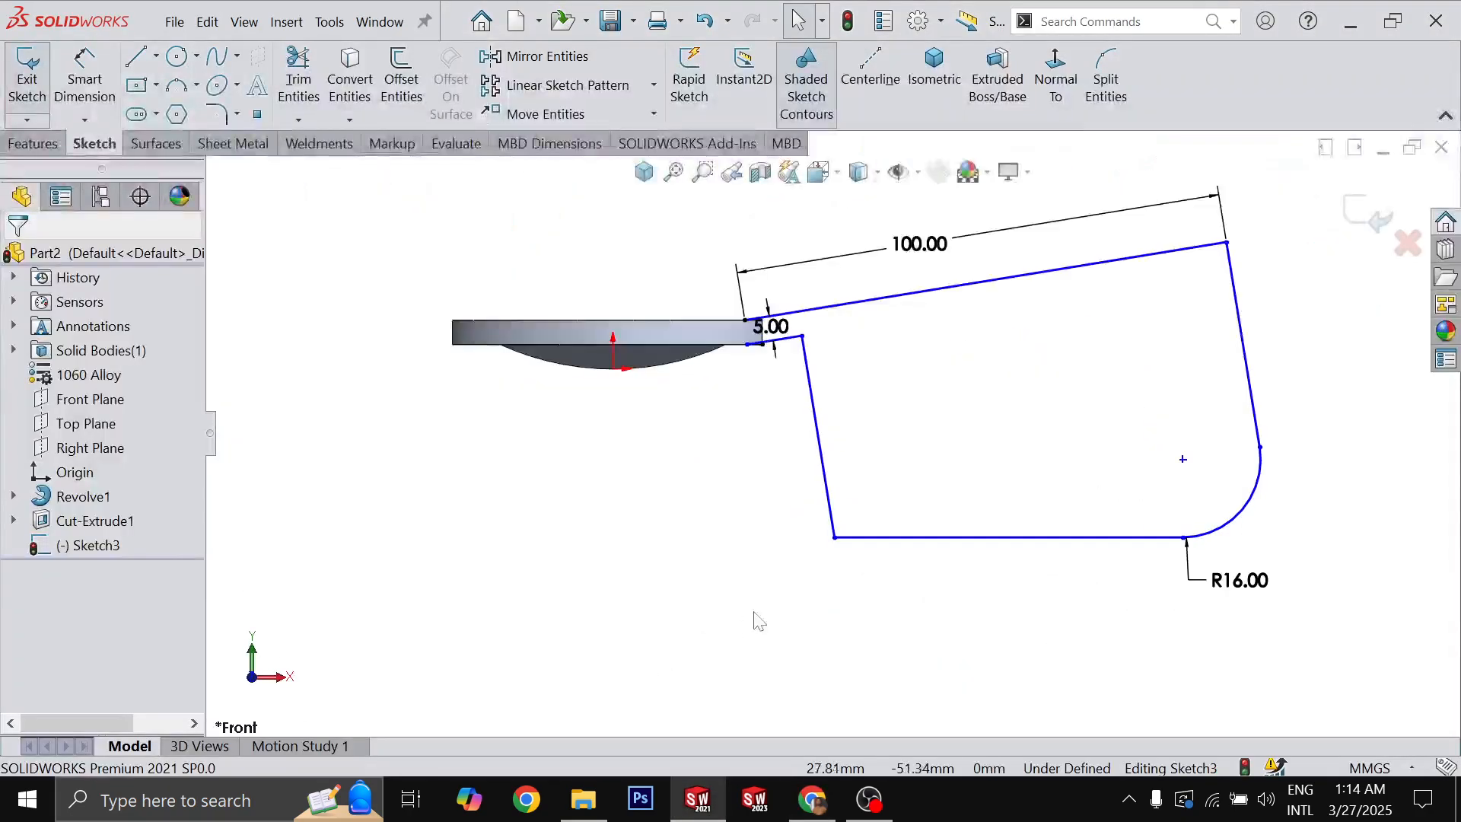
{"action": "scroll", "coordinate": [792, 578], "scroll_direction": "down", "scroll_amount": 2}
{"action": "key", "text": "alt+Tab"}
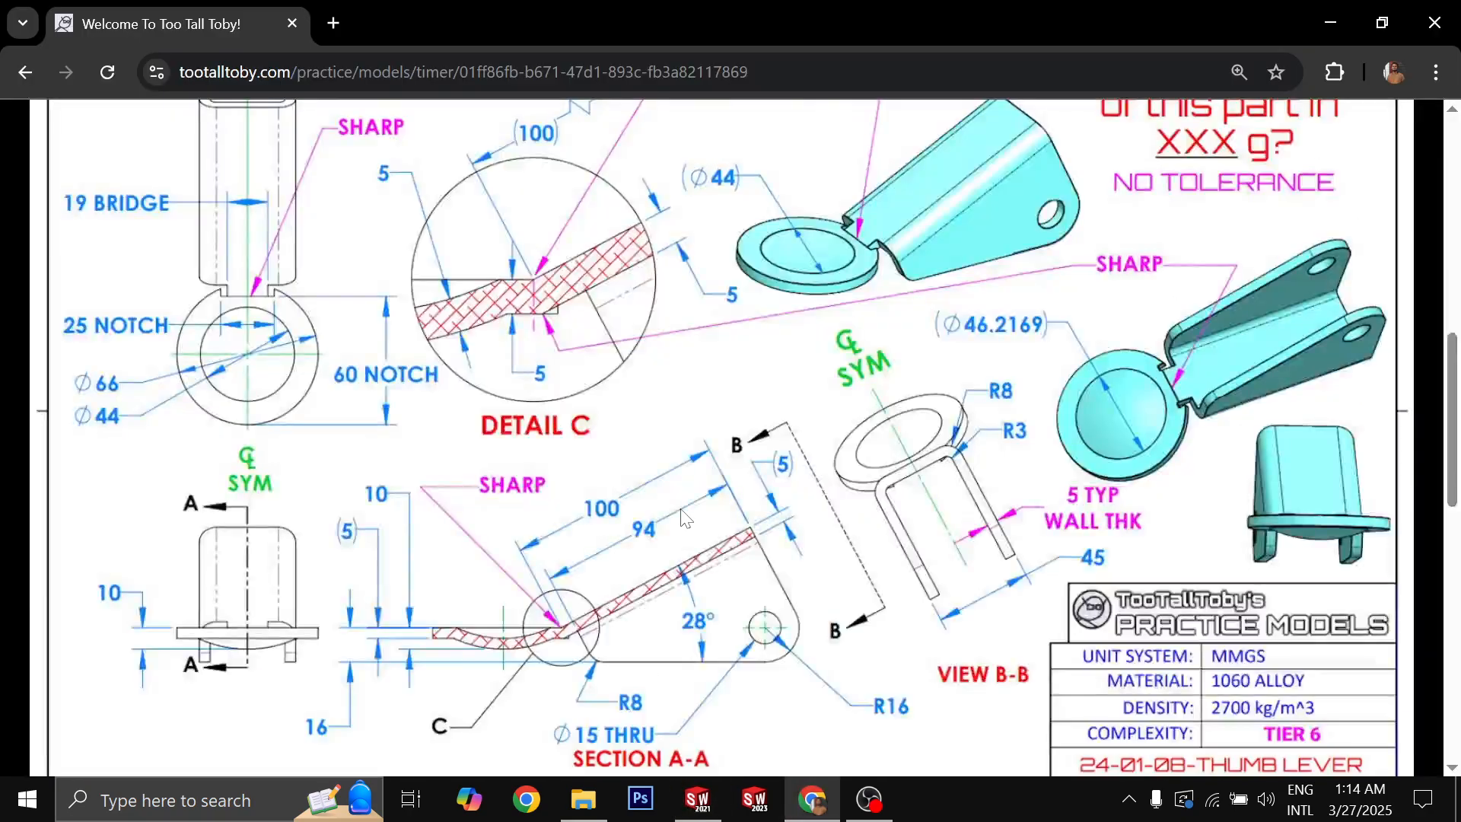
{"action": "key", "text": "alt+Tab"}
{"action": "key", "text": "s"}
{"action": "left_click", "coordinate": [792, 559]}
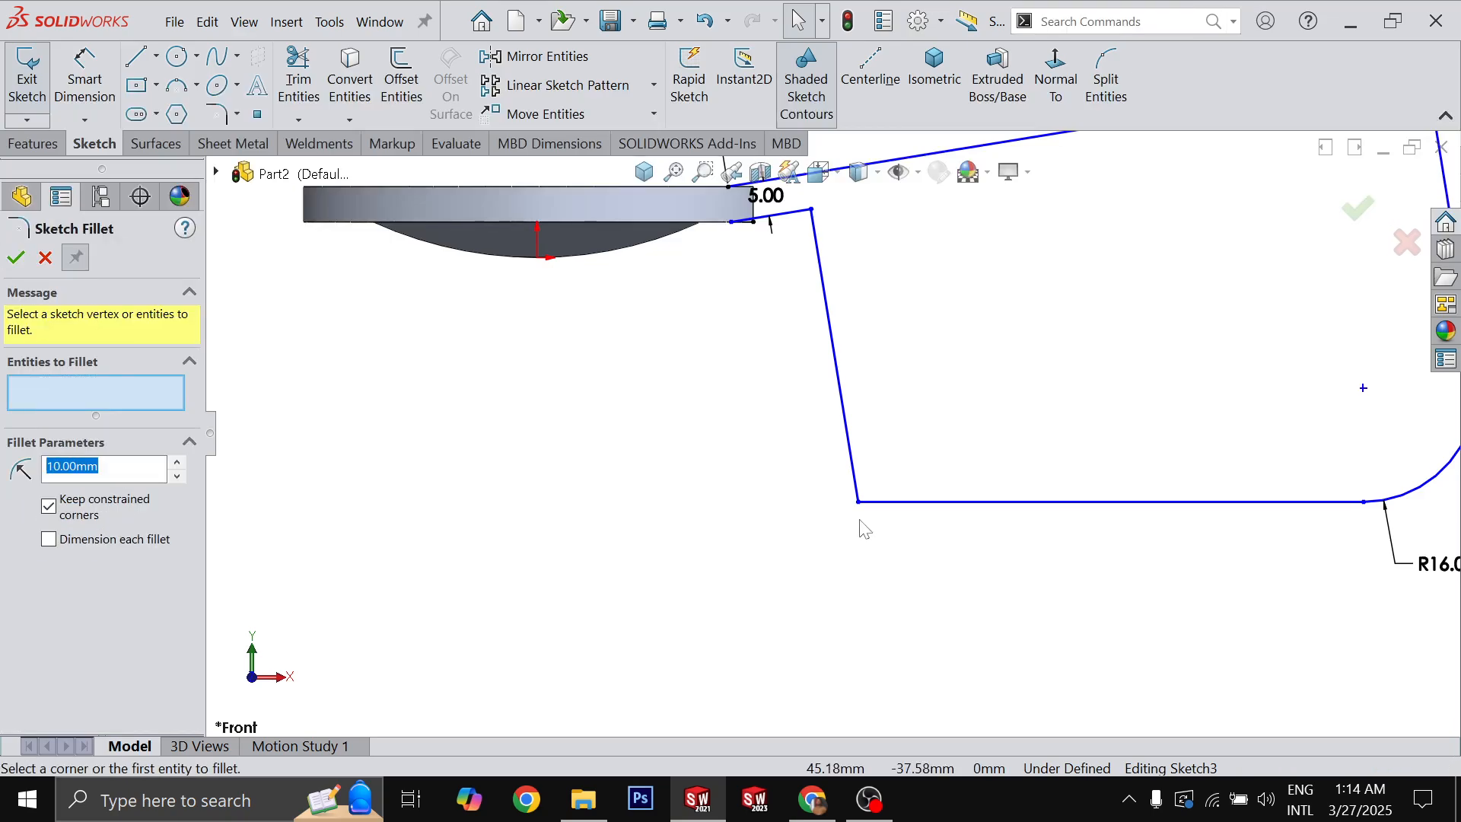
{"action": "left_click", "coordinate": [859, 502]}
{"action": "double_click", "coordinate": [81, 468]}
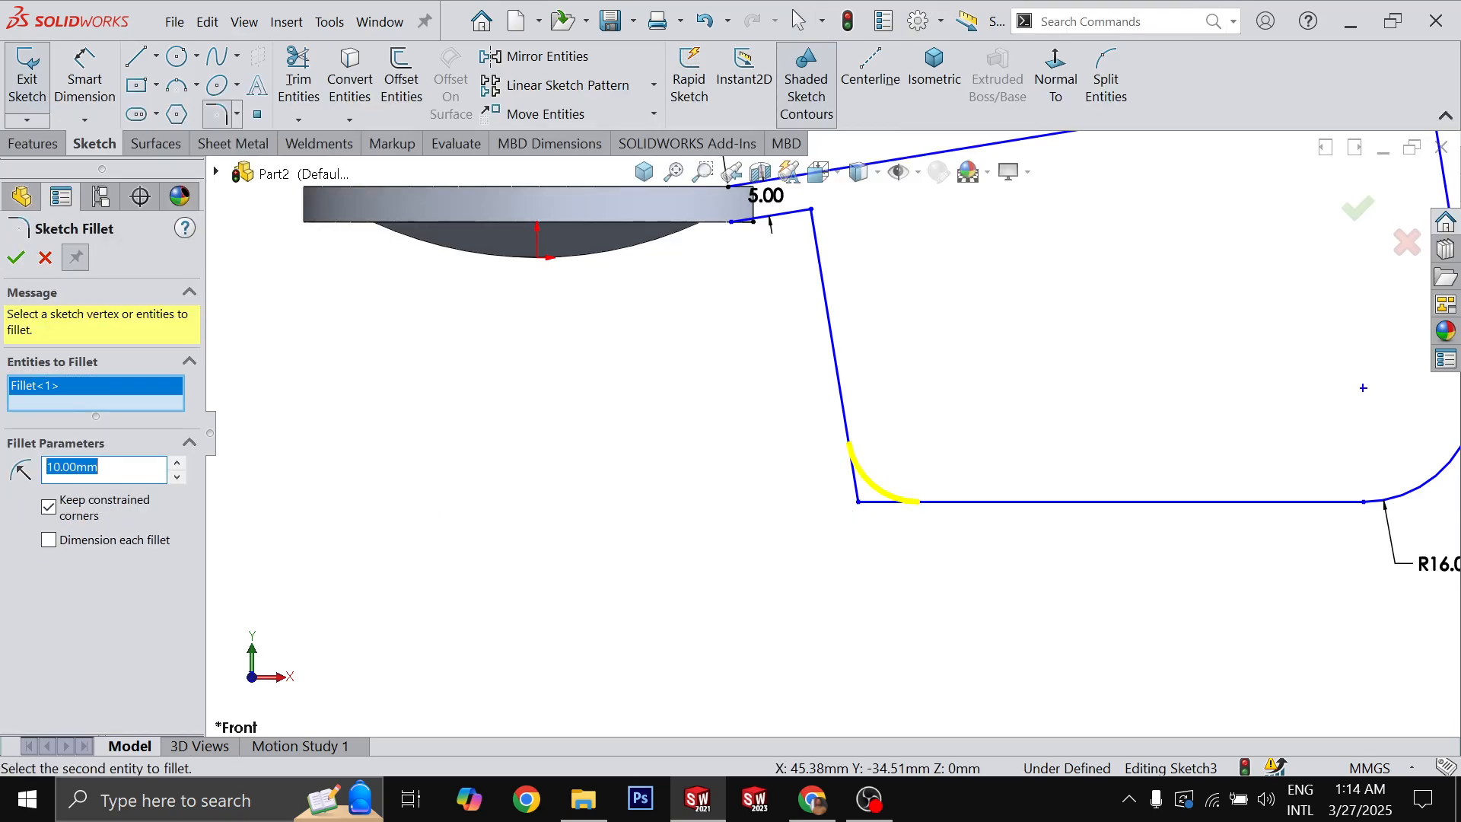
{"action": "type", "text": "8"}
{"action": "key", "text": "Return"}
{"action": "scroll", "coordinate": [725, 510], "scroll_direction": "up", "scroll_amount": 3}
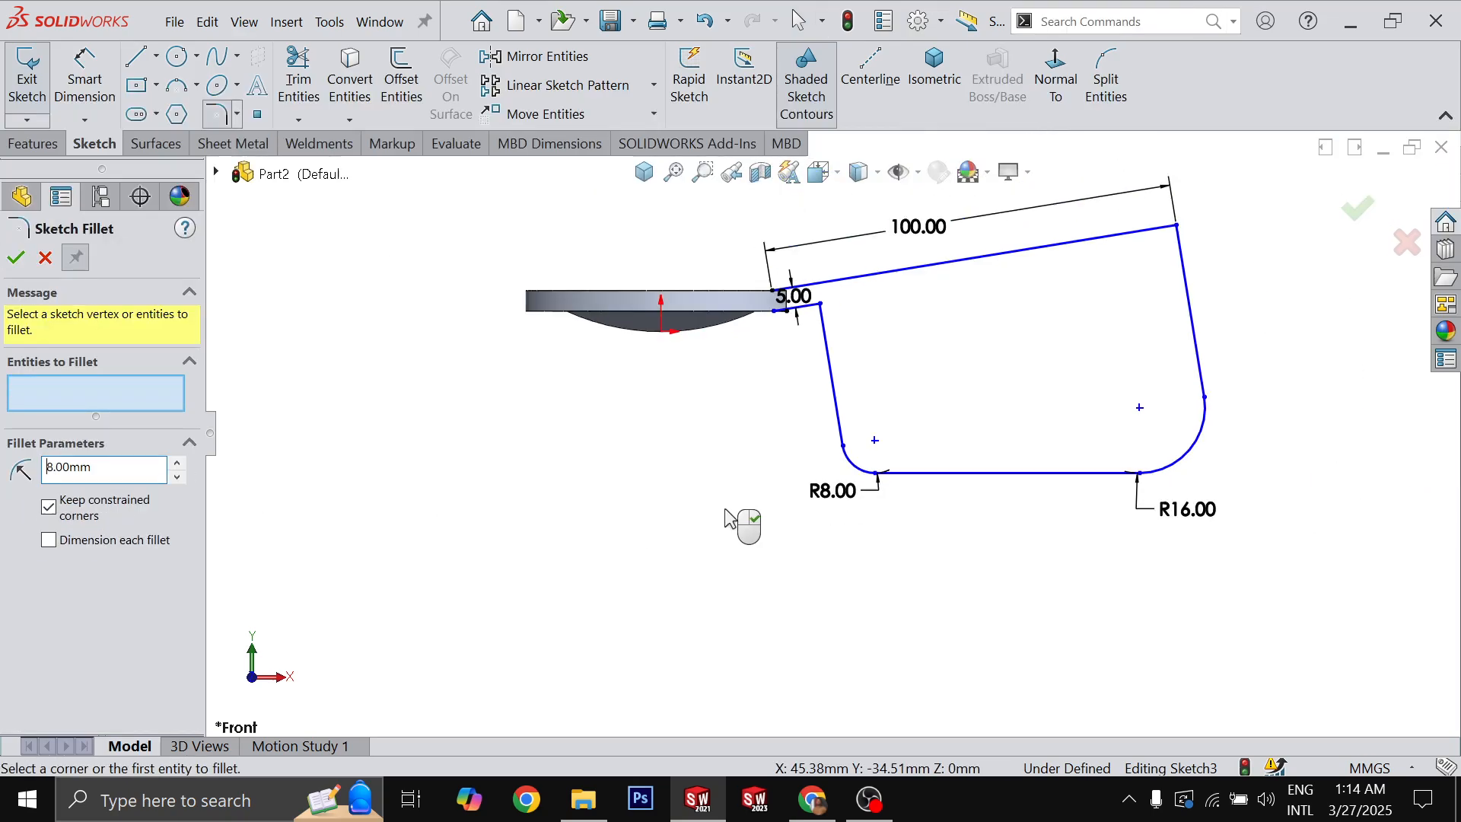
{"action": "right_click", "coordinate": [941, 460]}
- Dimension the angle between the long upper sloped line and the horizontal bottom line as 28°
{"action": "scroll", "coordinate": [982, 434], "scroll_direction": "up", "scroll_amount": 2}
{"action": "key", "text": "d"}
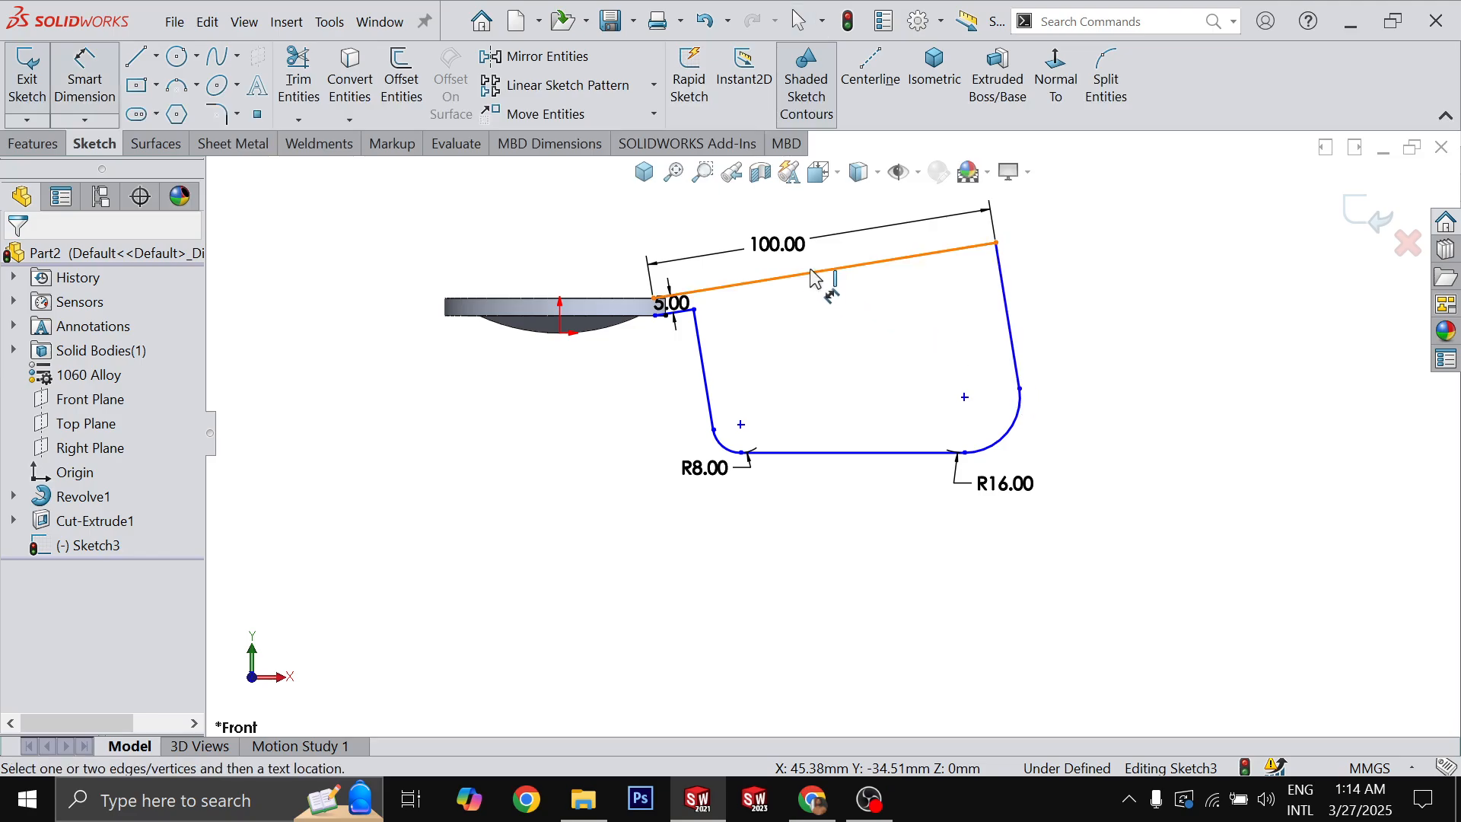
{"action": "left_click", "coordinate": [822, 274]}
{"action": "left_click", "coordinate": [807, 454]}
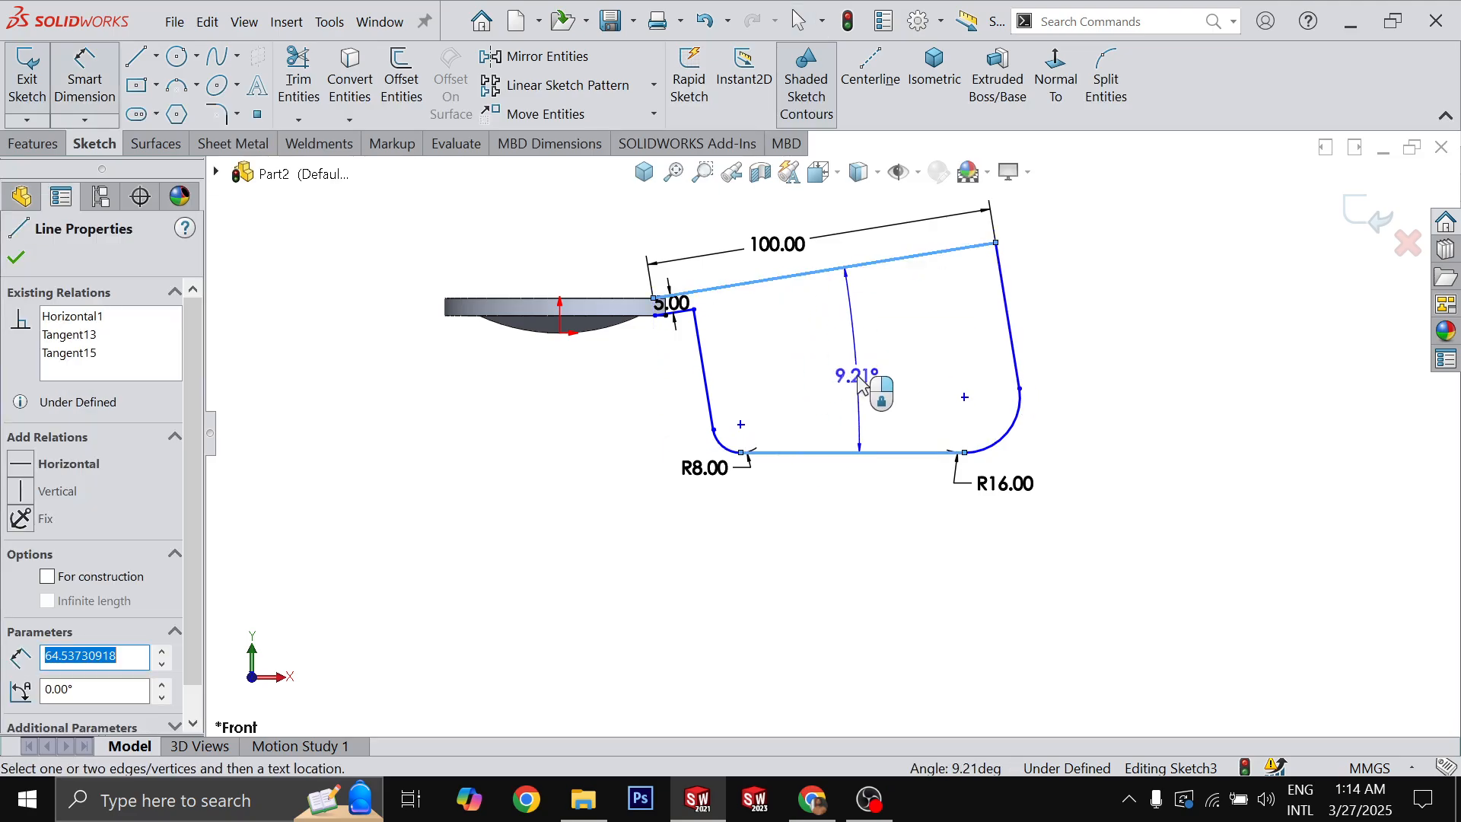
{"action": "key", "text": "alt+Tab"}
{"action": "key", "text": "alt+Tab"}
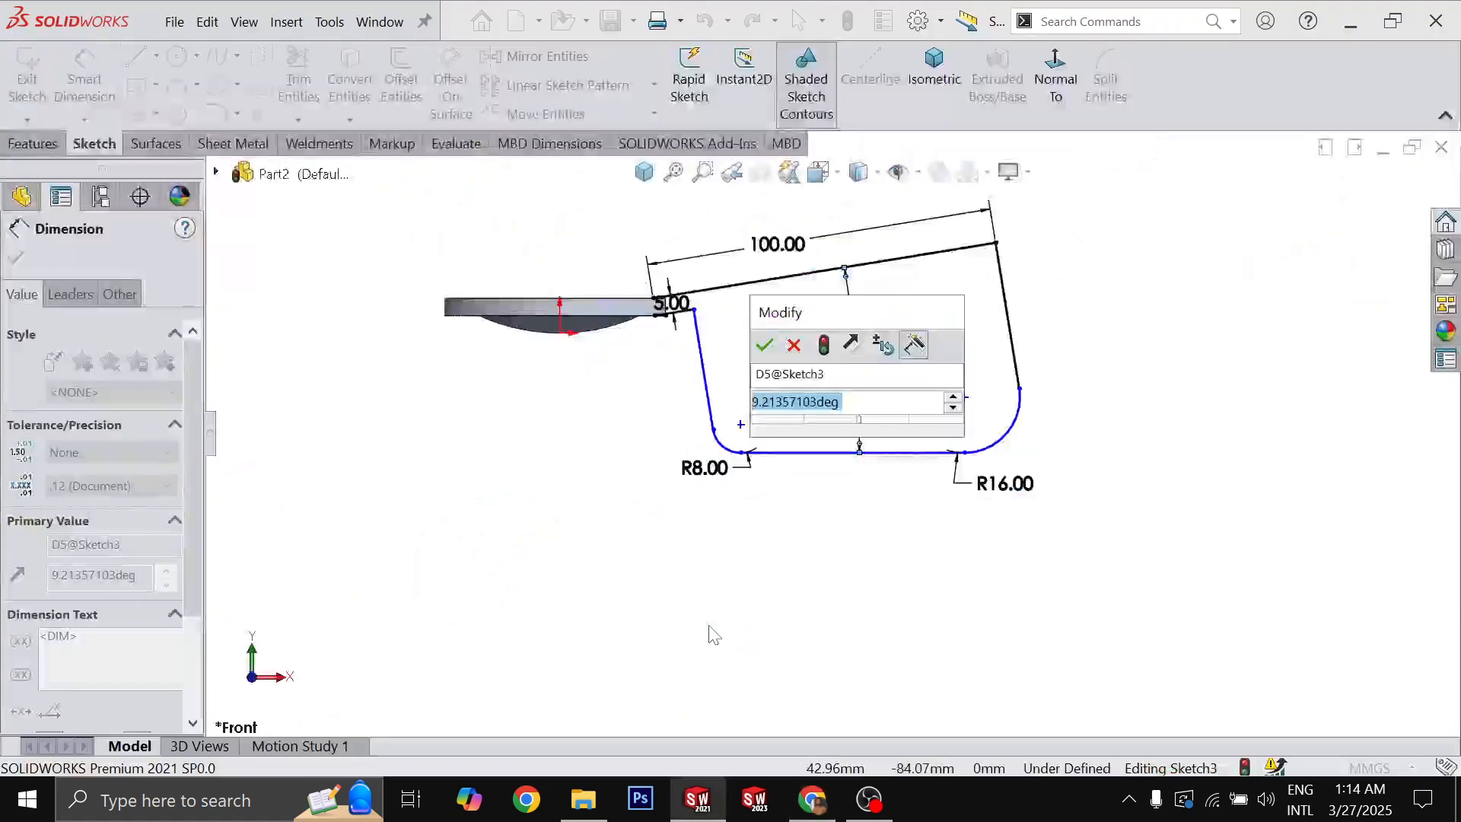
{"action": "type", "text": "28"}
{"action": "key", "text": "Return"}
{"action": "key", "text": "Escape"}
{"action": "scroll", "coordinate": [788, 418], "scroll_direction": "up", "scroll_amount": 1}
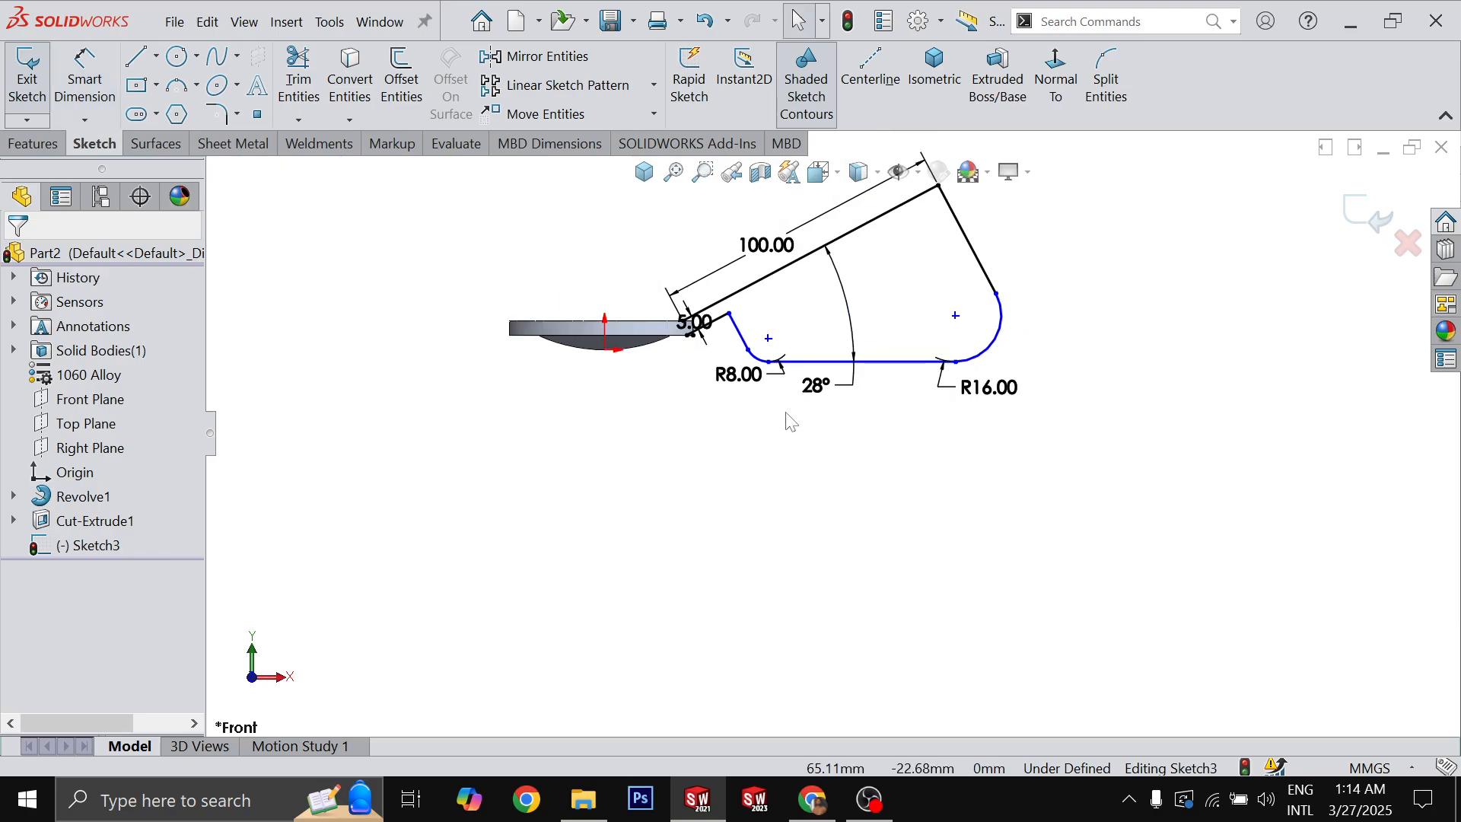
- Dimension the vertical distance from the disc's top edge to the profile's horizontal bottom line as 16 mm
{"action": "scroll", "coordinate": [784, 350], "scroll_direction": "down", "scroll_amount": 4}
{"action": "key", "text": "d"}
{"action": "left_click", "coordinate": [900, 430]}
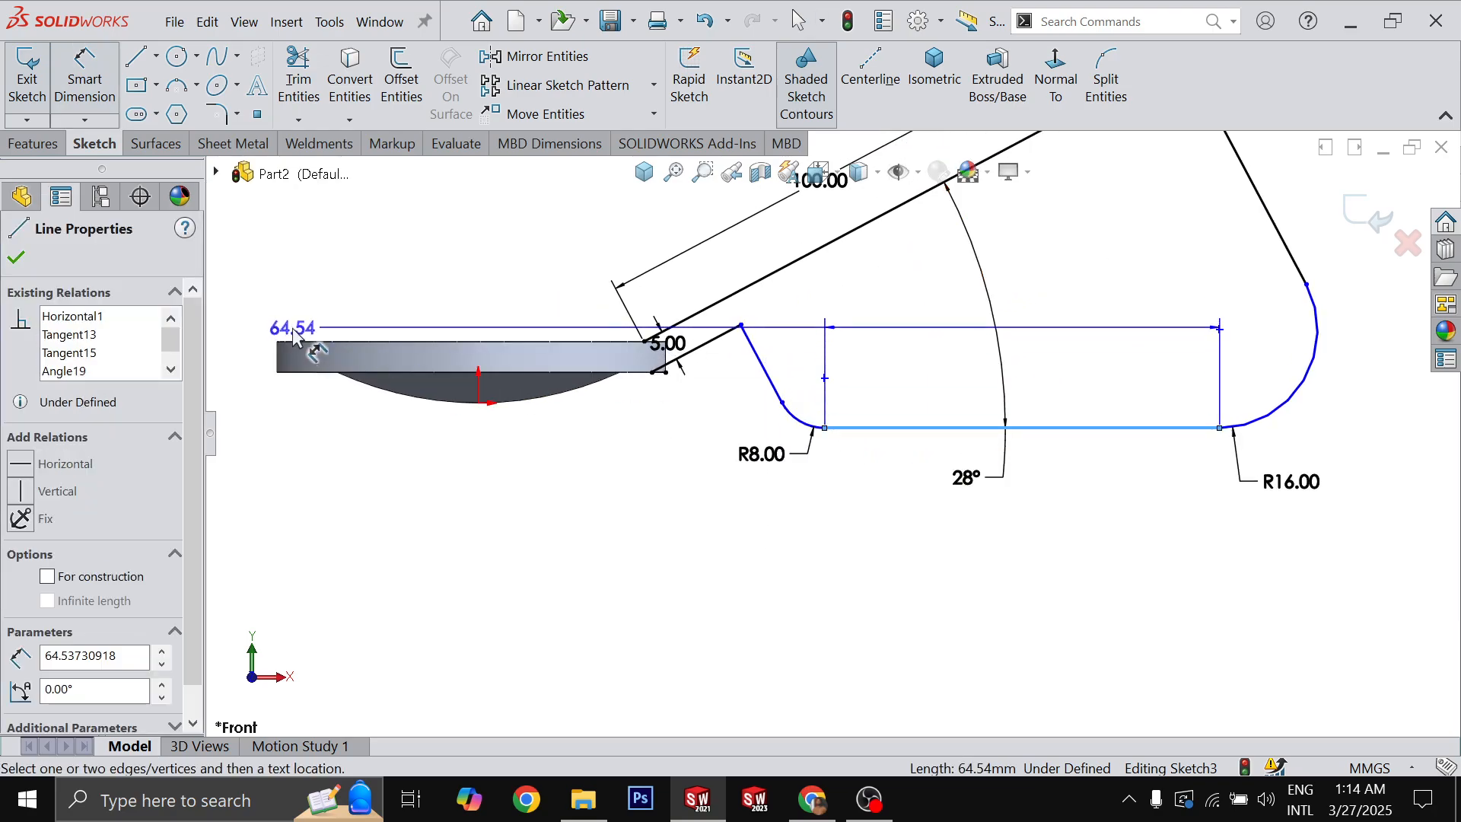
{"action": "left_click", "coordinate": [323, 341]}
{"action": "key", "text": "alt+Tab"}
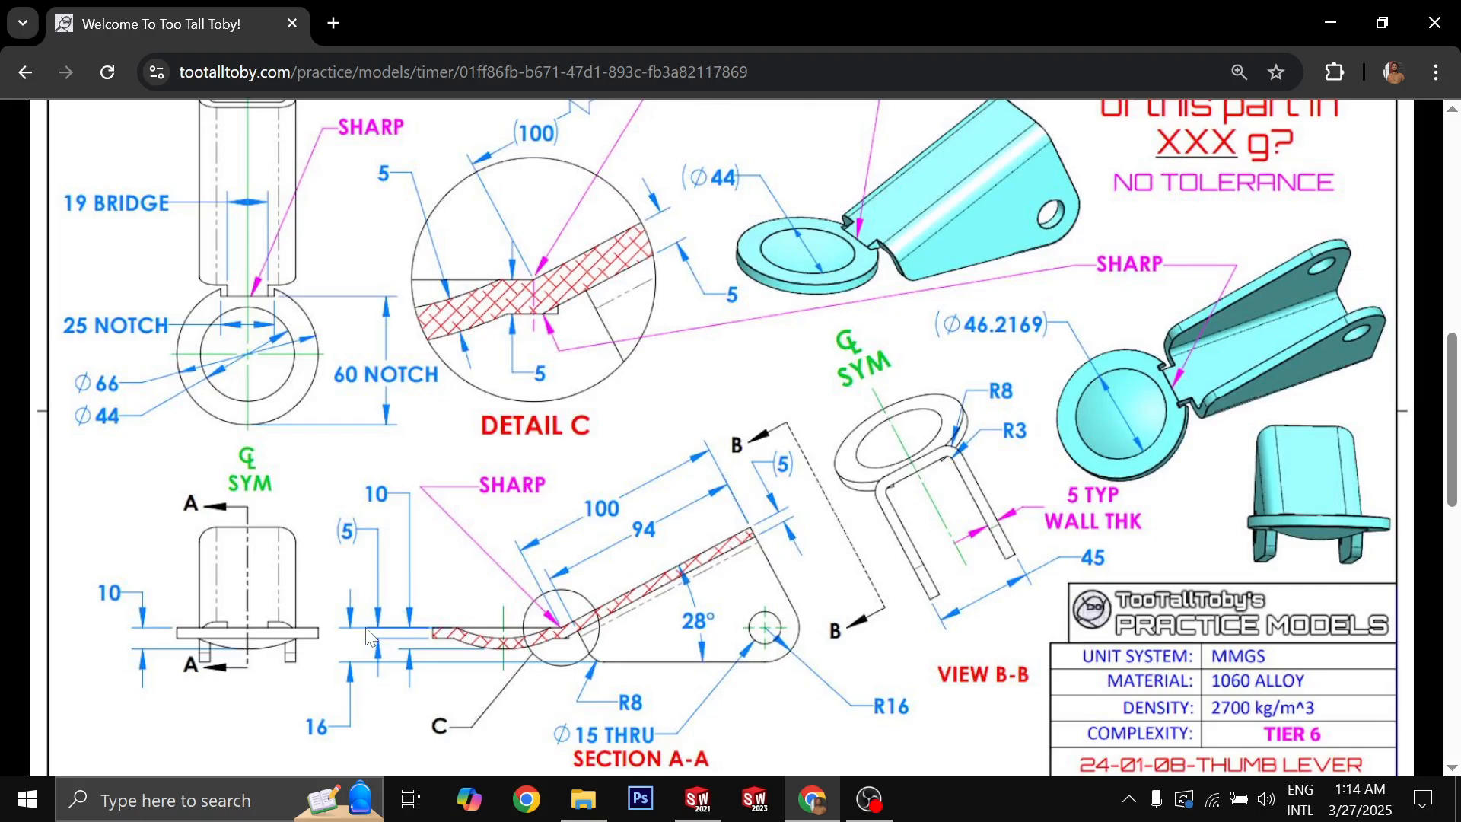
{"action": "key", "text": "alt+Tab"}
{"action": "type", "text": "16"}
{"action": "key", "text": "Return"}
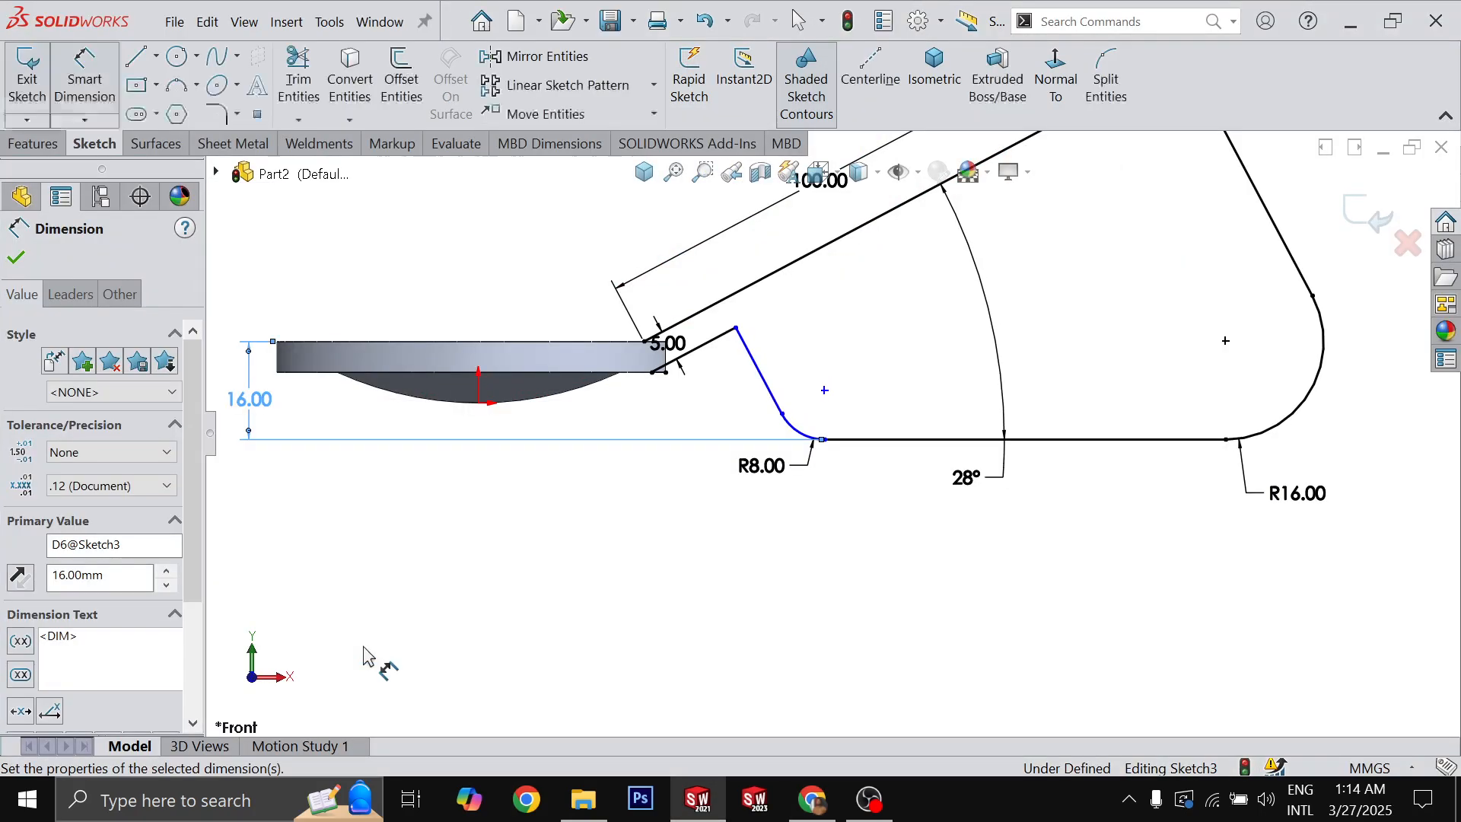
{"action": "key", "text": "Escape"}
- Set the distance between the steep inner line and the parallel outer end line to 94 mm
{"action": "left_click_drag", "start_coordinate": [736, 333], "coordinate": [777, 397]}
{"action": "left_click", "coordinate": [891, 404]}
{"action": "key", "text": "d"}
{"action": "scroll", "coordinate": [830, 426], "scroll_direction": "up", "scroll_amount": 1}
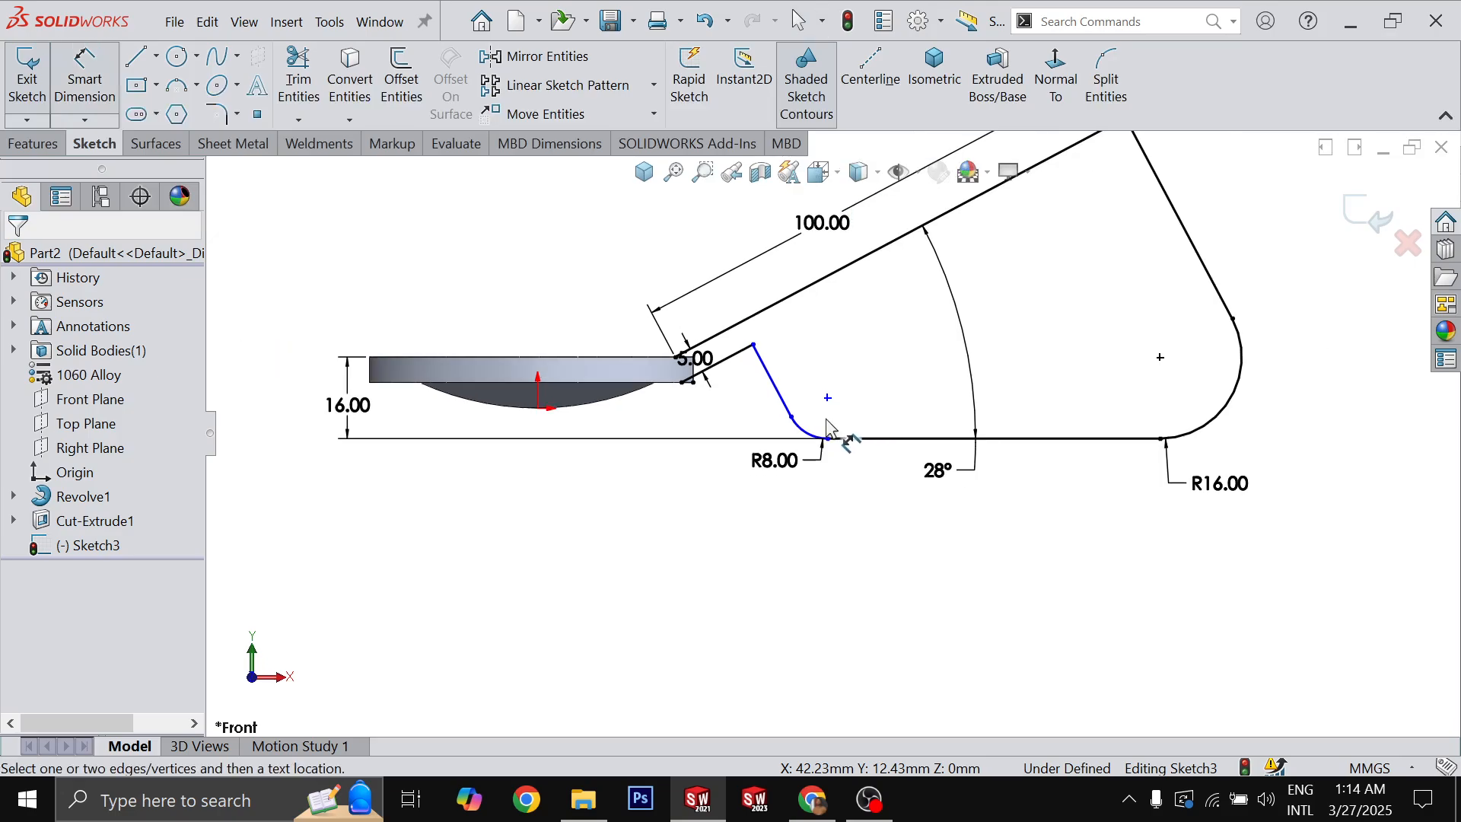
{"action": "left_click", "coordinate": [784, 402]}
{"action": "left_click", "coordinate": [1162, 189]}
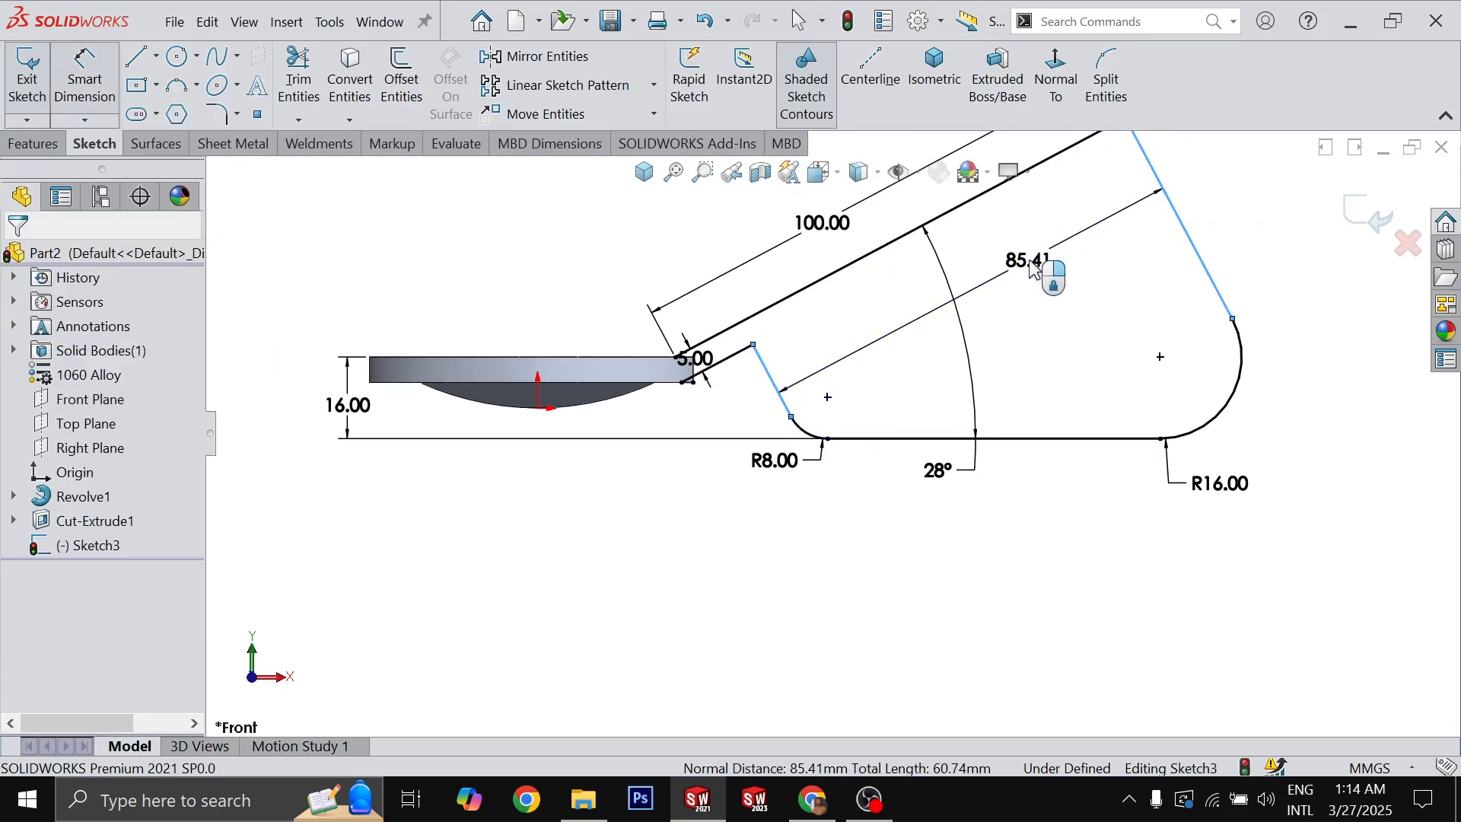
{"action": "left_click", "coordinate": [1046, 278]}
{"action": "type", "text": "94"}
{"action": "key", "text": "Return"}
{"action": "key", "text": "Escape"}
- Close the profile at the disc with a short horizontal line and a vertical line up to the upper sloped line's start
{"action": "scroll", "coordinate": [710, 351], "scroll_direction": "down", "scroll_amount": 4}
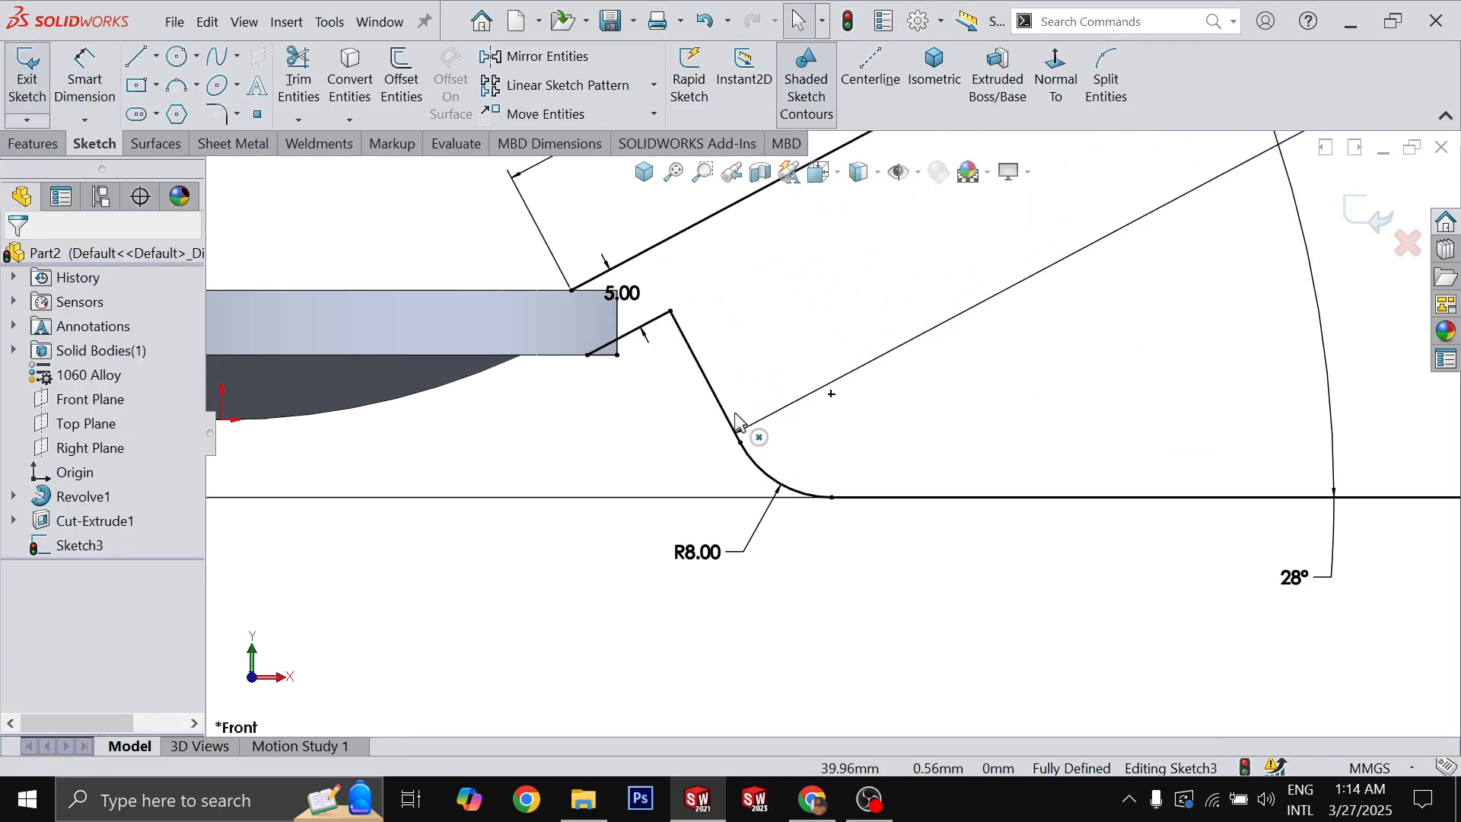
{"action": "mouse_move", "coordinate": [710, 352]}
{"action": "middle_mouse_down"}
{"action": "mouse_move", "coordinate": [655, 424]}
{"action": "mouse_move", "coordinate": [680, 472]}
{"action": "middle_mouse_up"}
{"action": "key", "text": "l"}
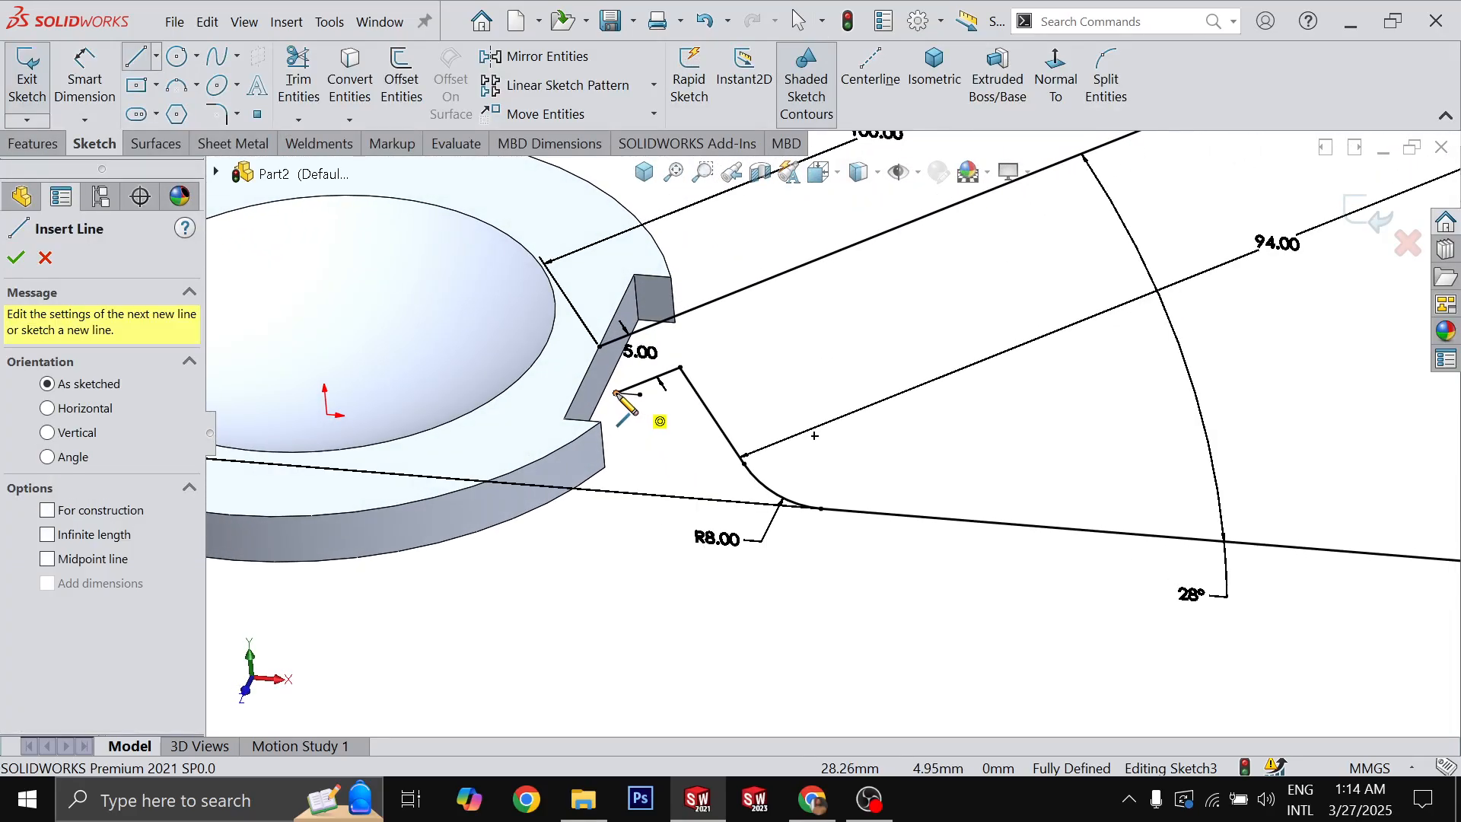
{"action": "left_click", "coordinate": [617, 392]}
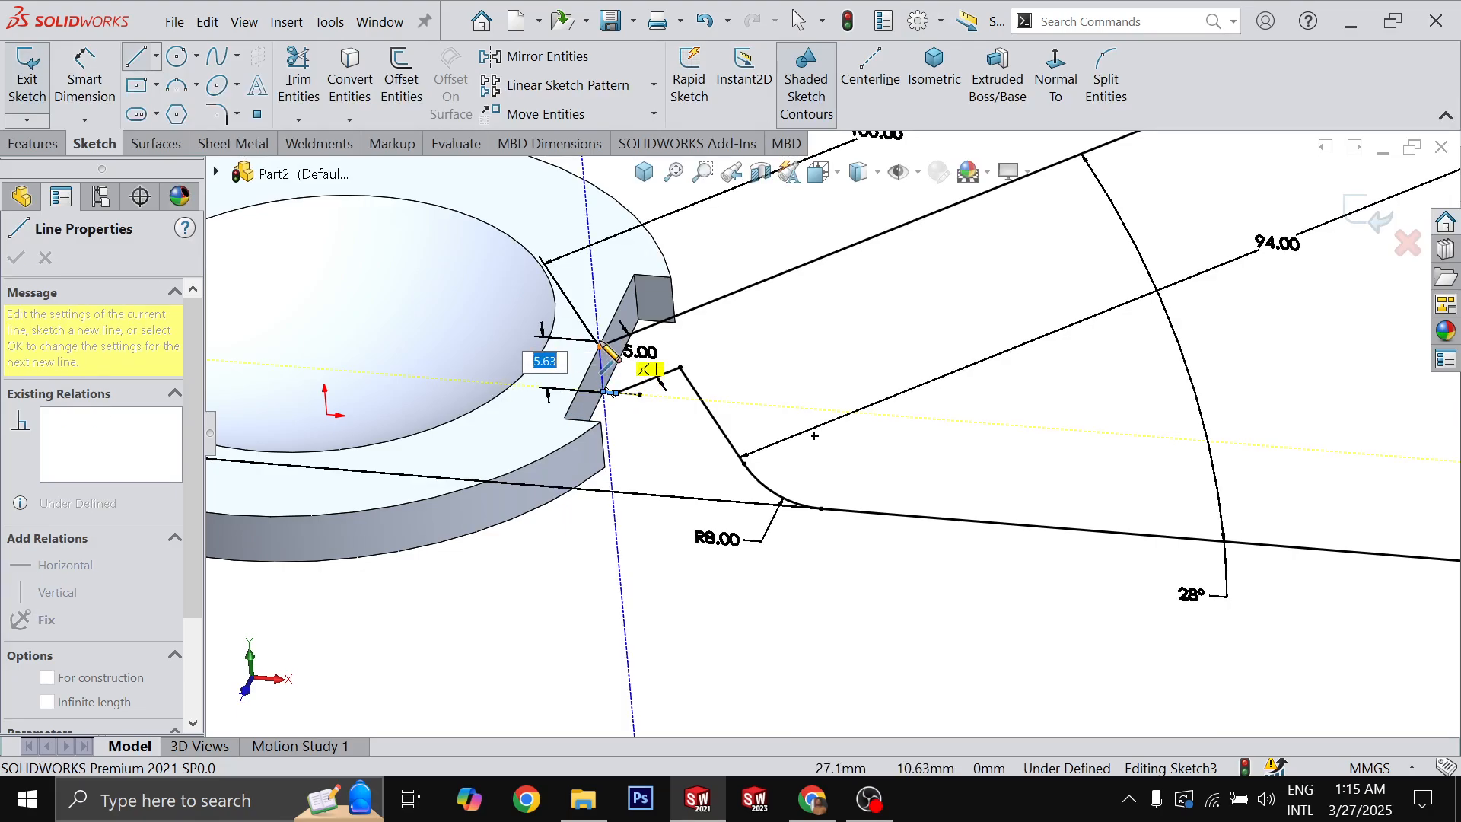
{"action": "left_click", "coordinate": [601, 347]}
{"action": "key", "text": "Escape"}
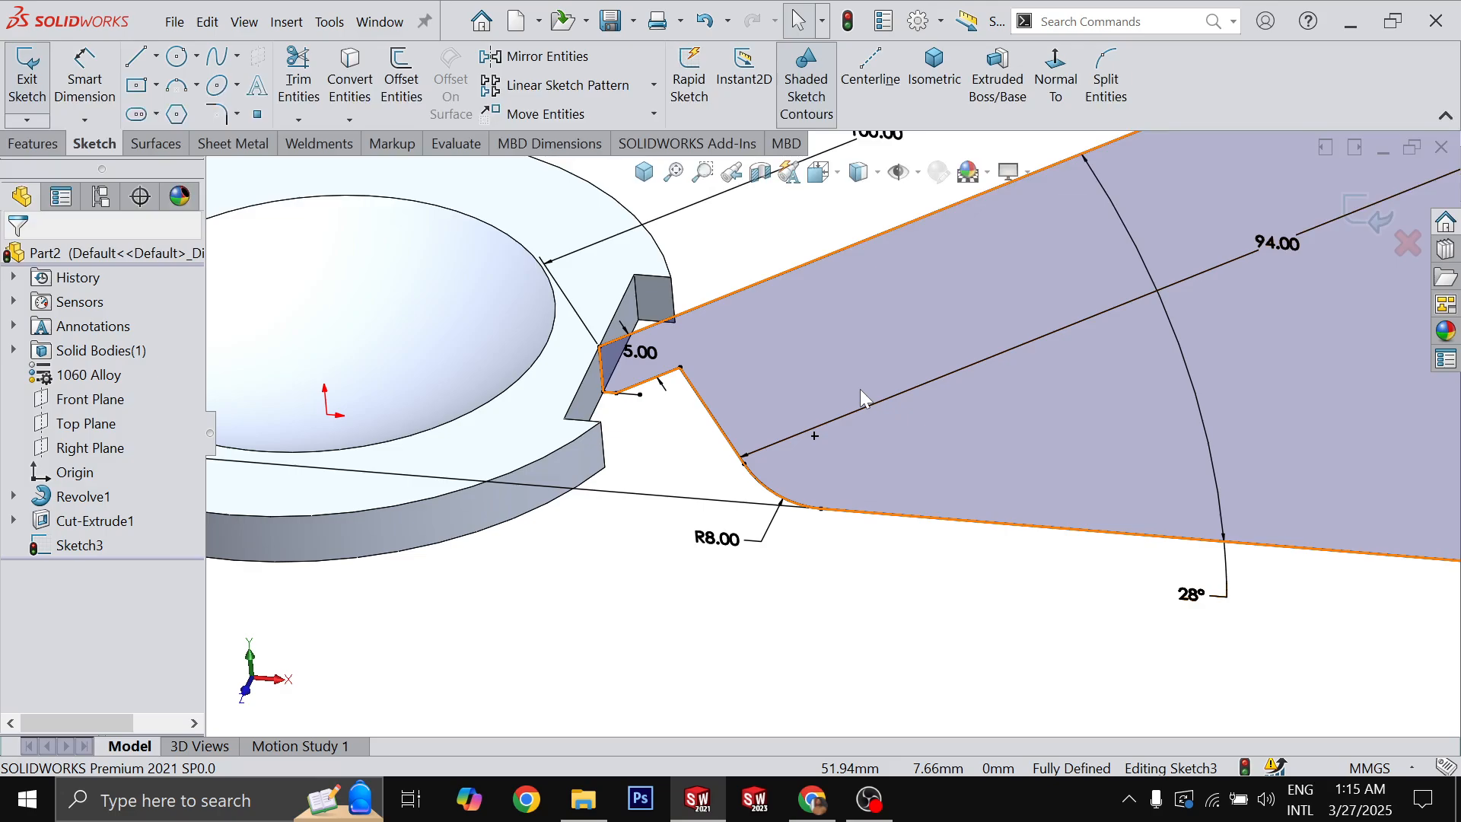
- Extrude the lever profile 45 mm mid-plane as a separate body, without merging it with the disc
{"action": "key", "text": "e"}
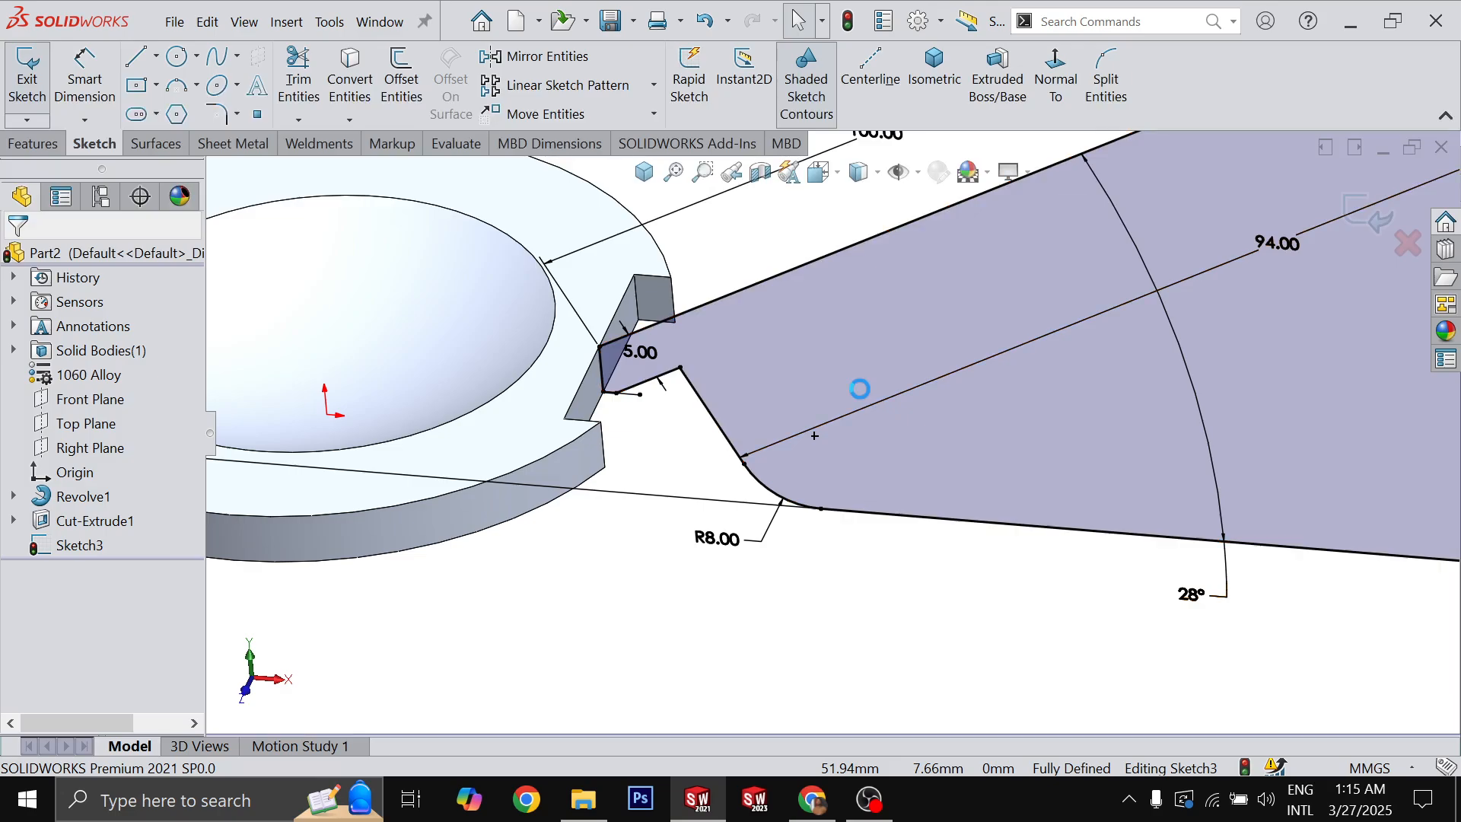
{"action": "right_click", "coordinate": [501, 499]}
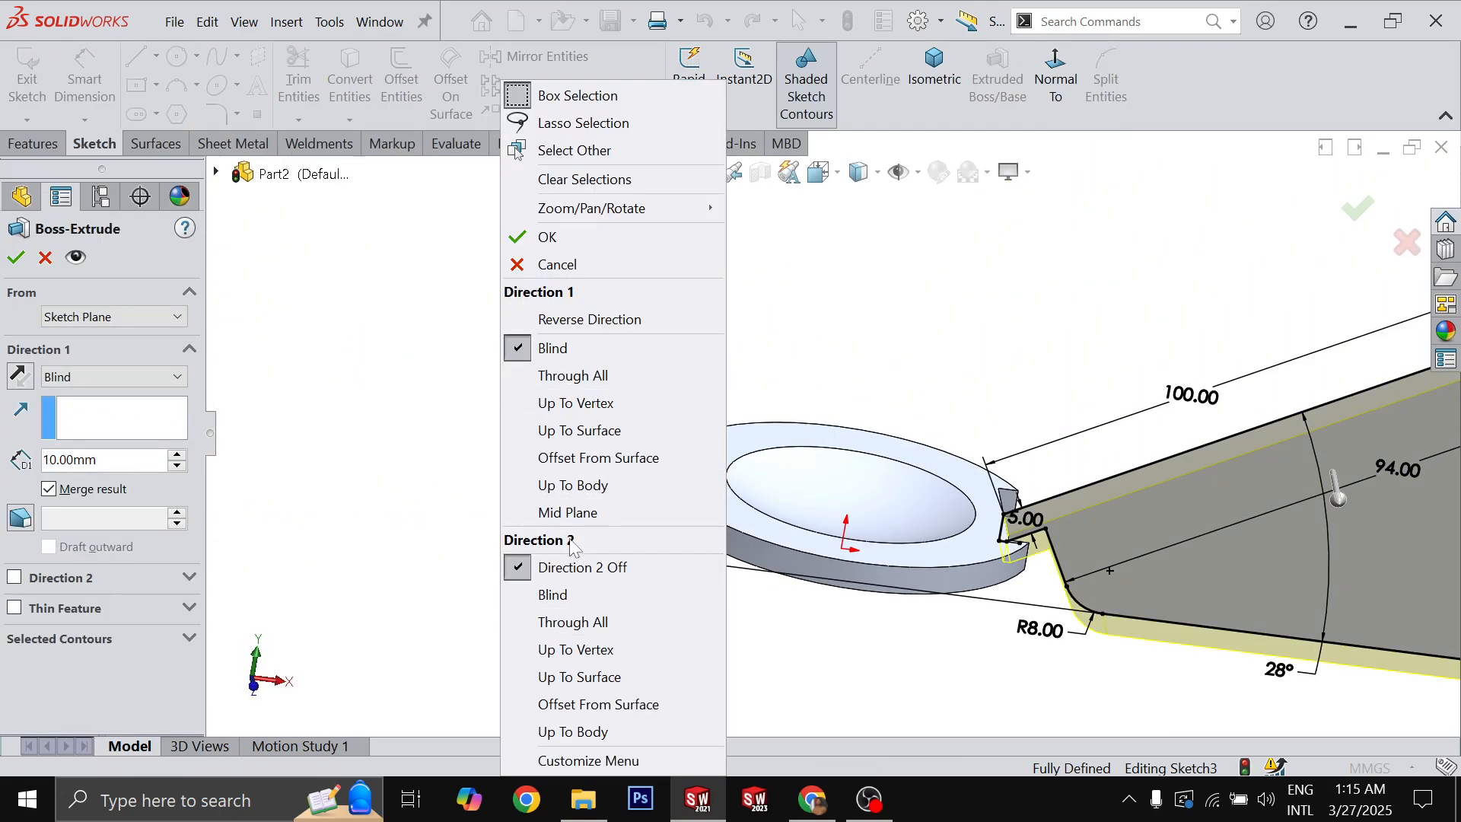
{"action": "key", "text": "Escape"}
{"action": "key", "text": "alt+Tab"}
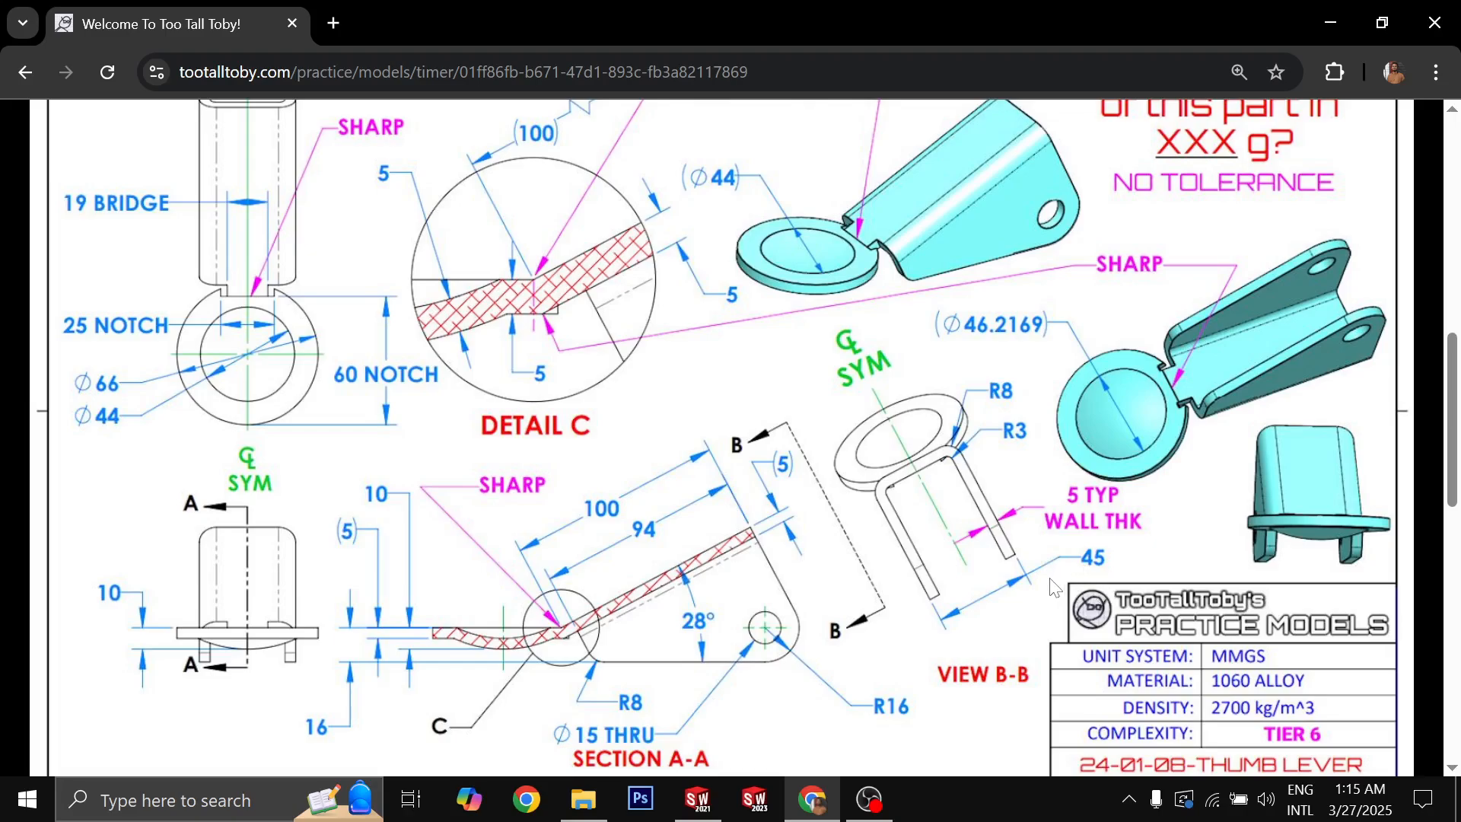
{"action": "key", "text": "alt+Tab"}
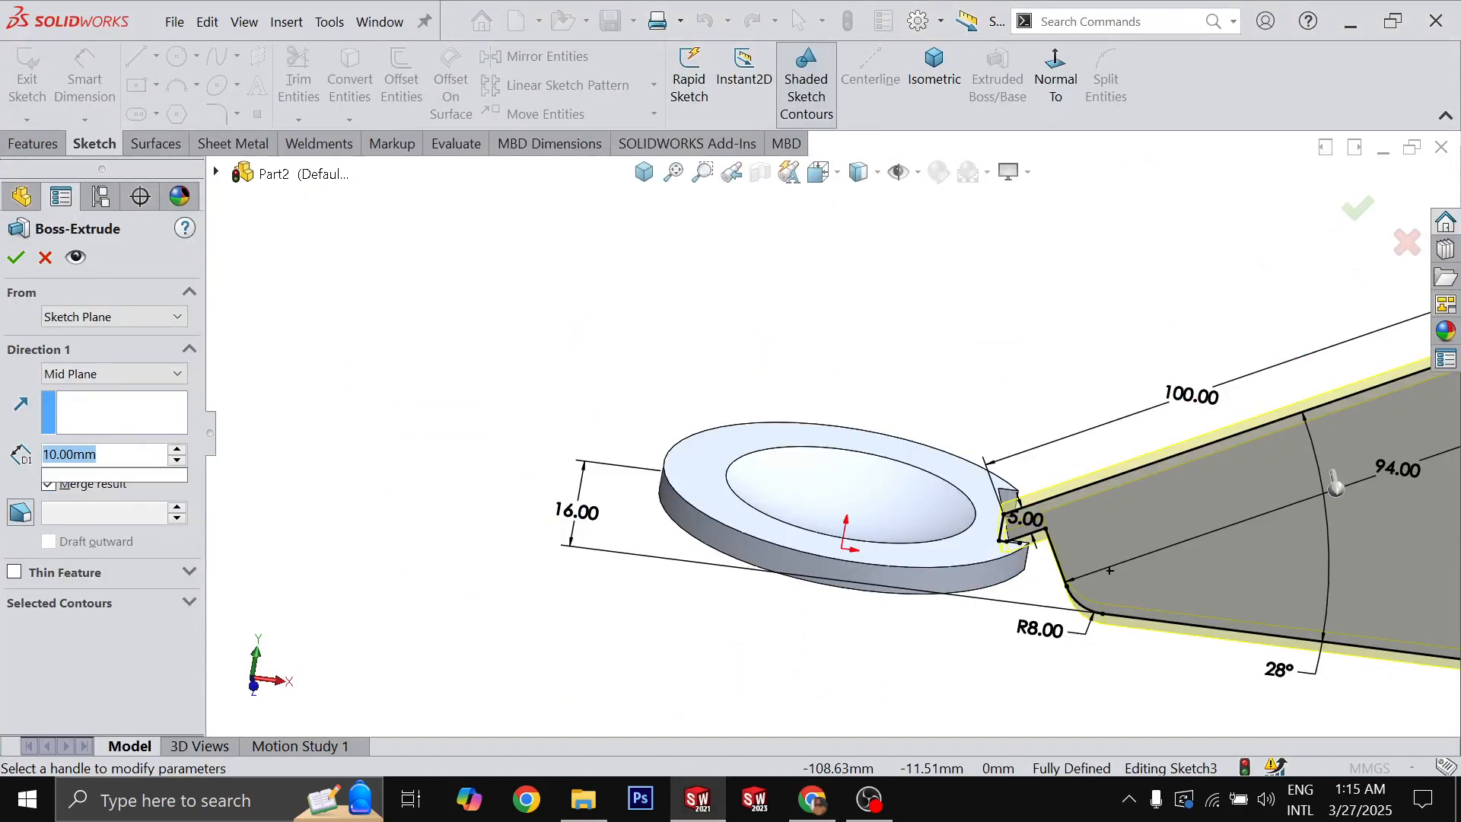
{"action": "type", "text": "45"}
{"action": "left_click", "coordinate": [49, 483]}
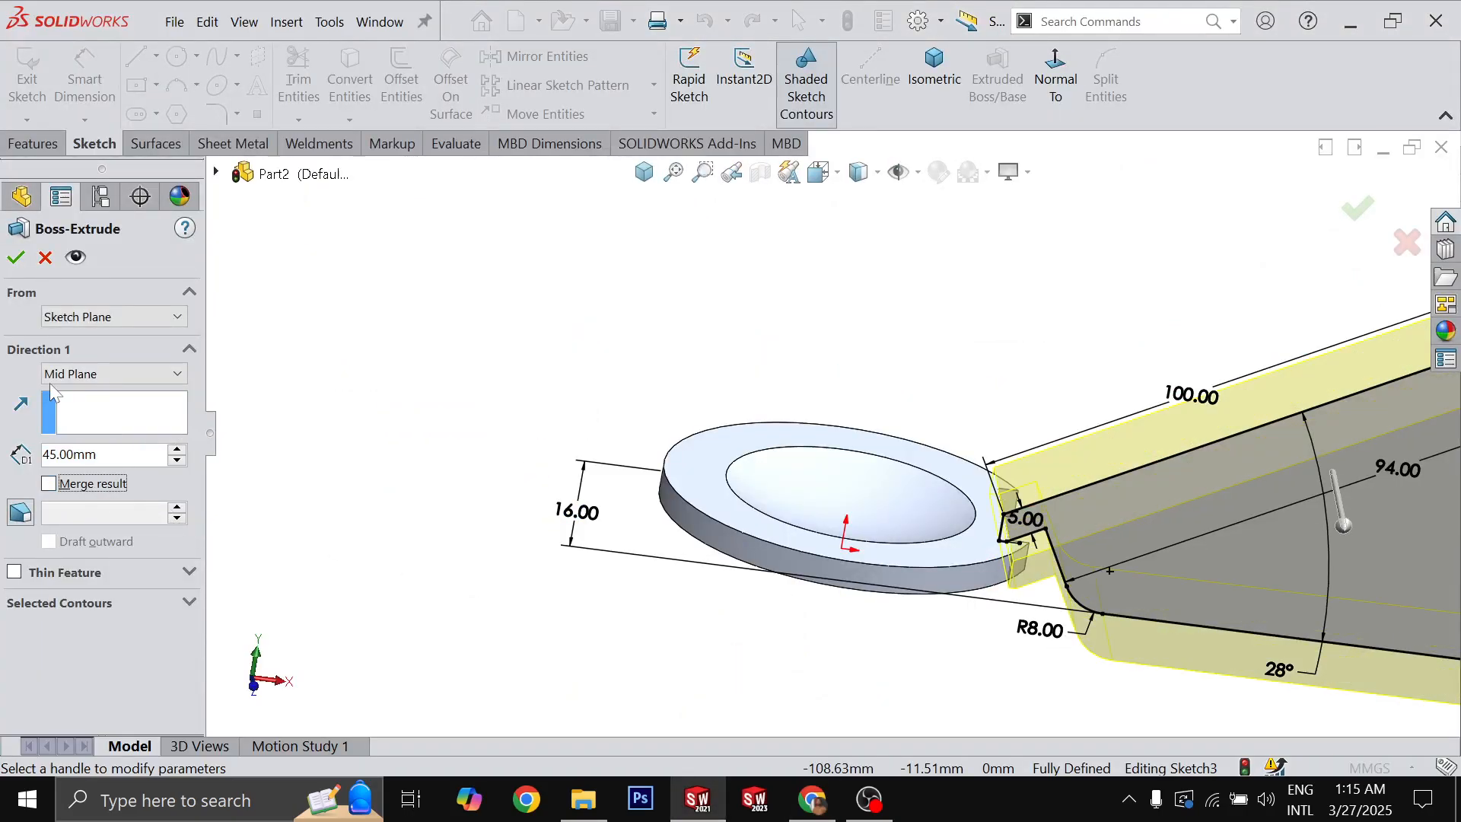
{"action": "left_click", "coordinate": [18, 258]}
- Inspect the joint between the disc and the lever from below, and isolate the extruded lever body
{"action": "middle_click_drag", "start_coordinate": [1069, 477], "coordinate": [1076, 427]}
{"action": "scroll", "coordinate": [1051, 570], "scroll_direction": "down", "scroll_amount": 5}
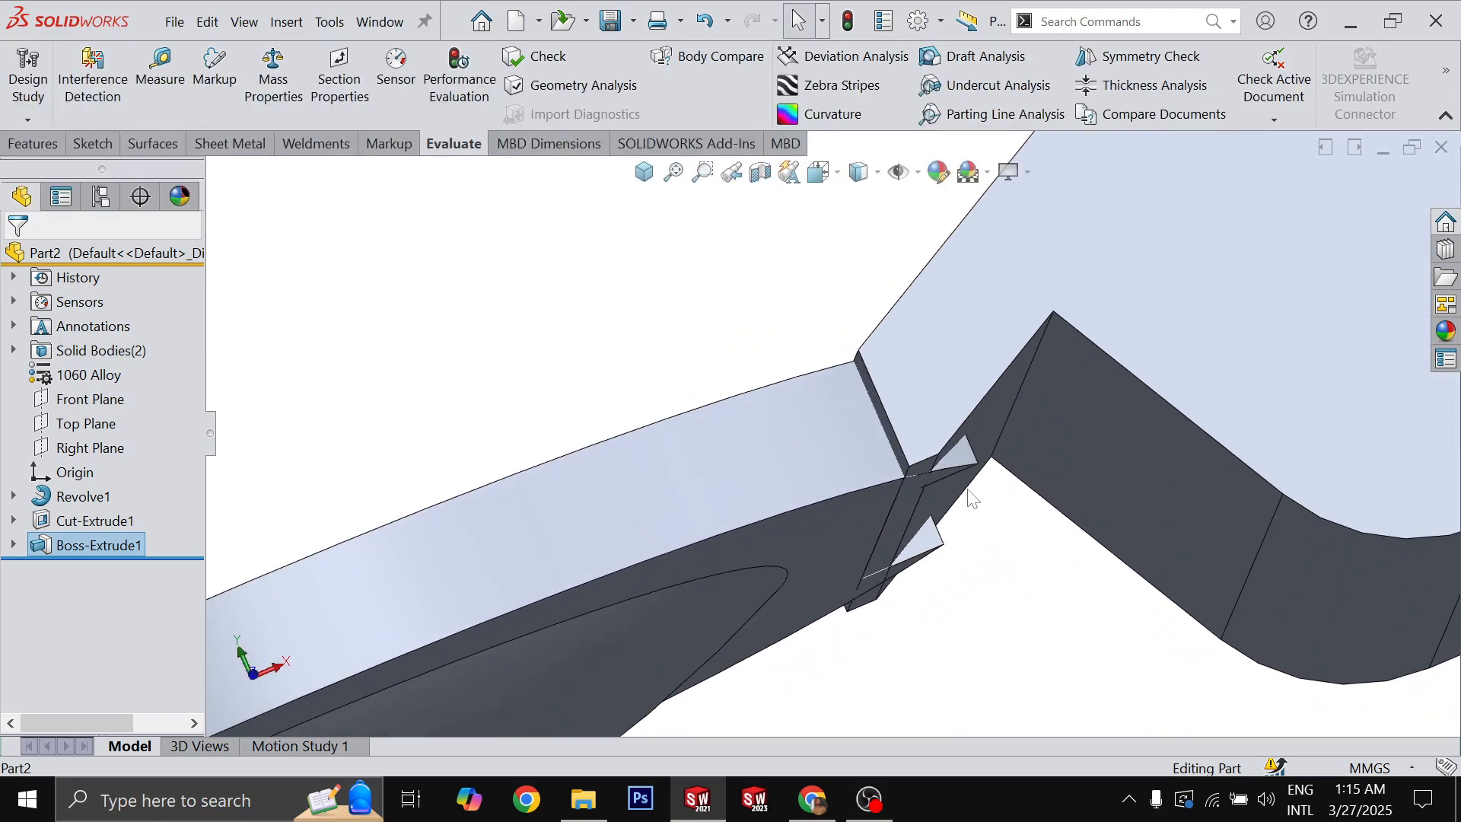
{"action": "scroll", "coordinate": [933, 417], "scroll_direction": "up", "scroll_amount": 4}
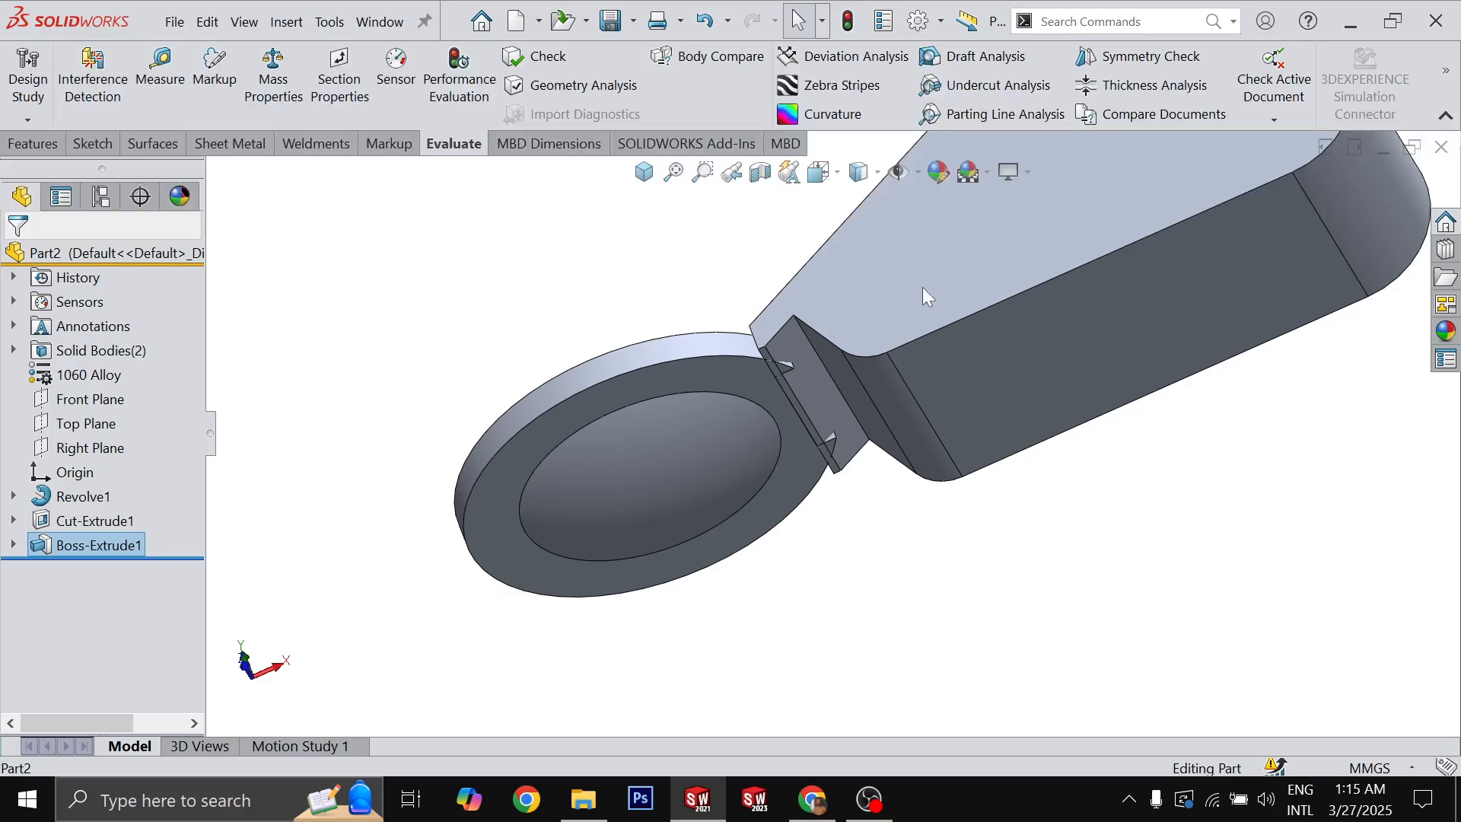
{"action": "middle_click_drag", "start_coordinate": [925, 289], "coordinate": [936, 267]}
{"action": "left_click", "coordinate": [936, 267]}
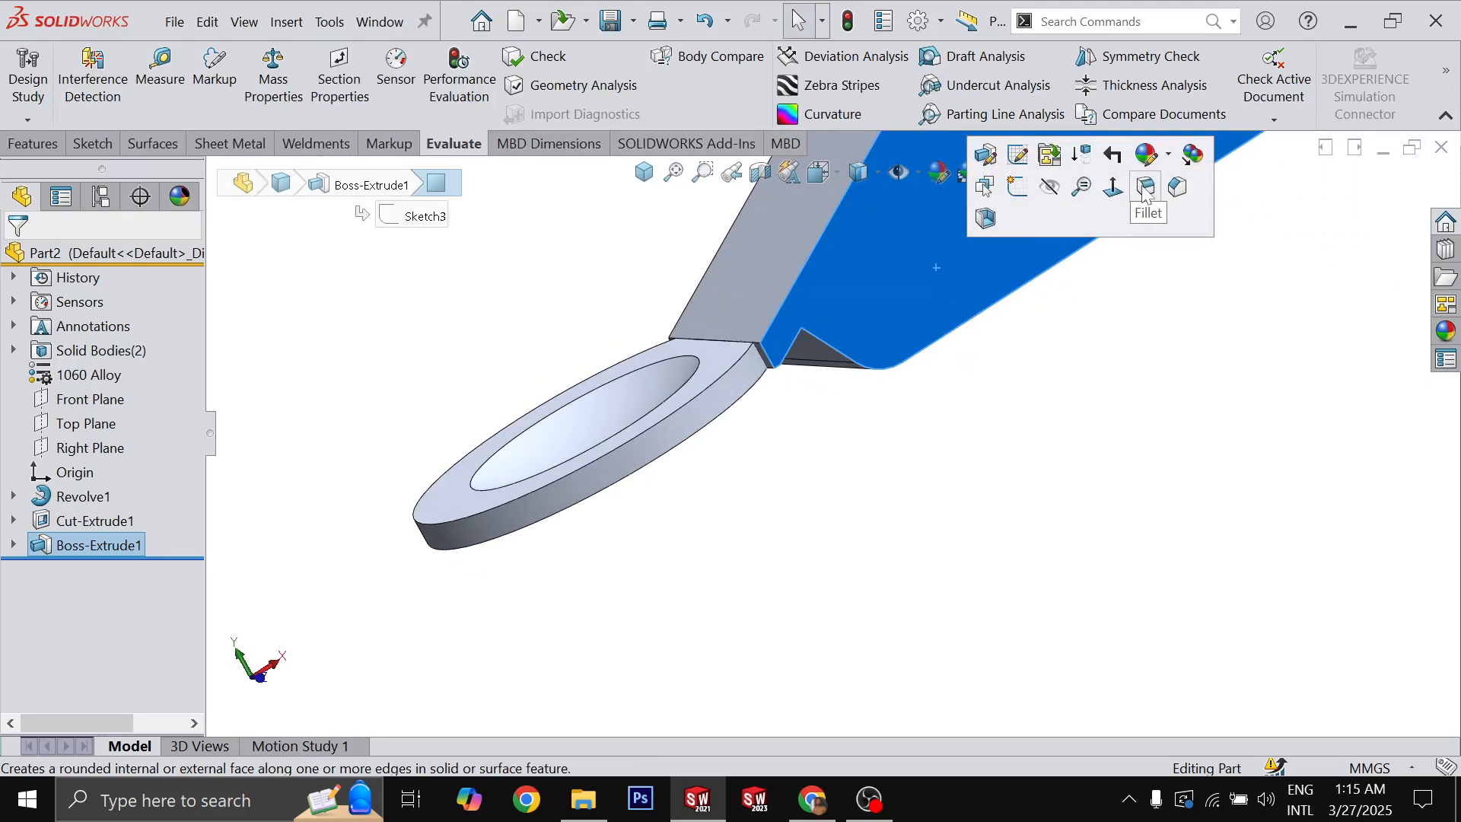
{"action": "right_click", "coordinate": [892, 241]}
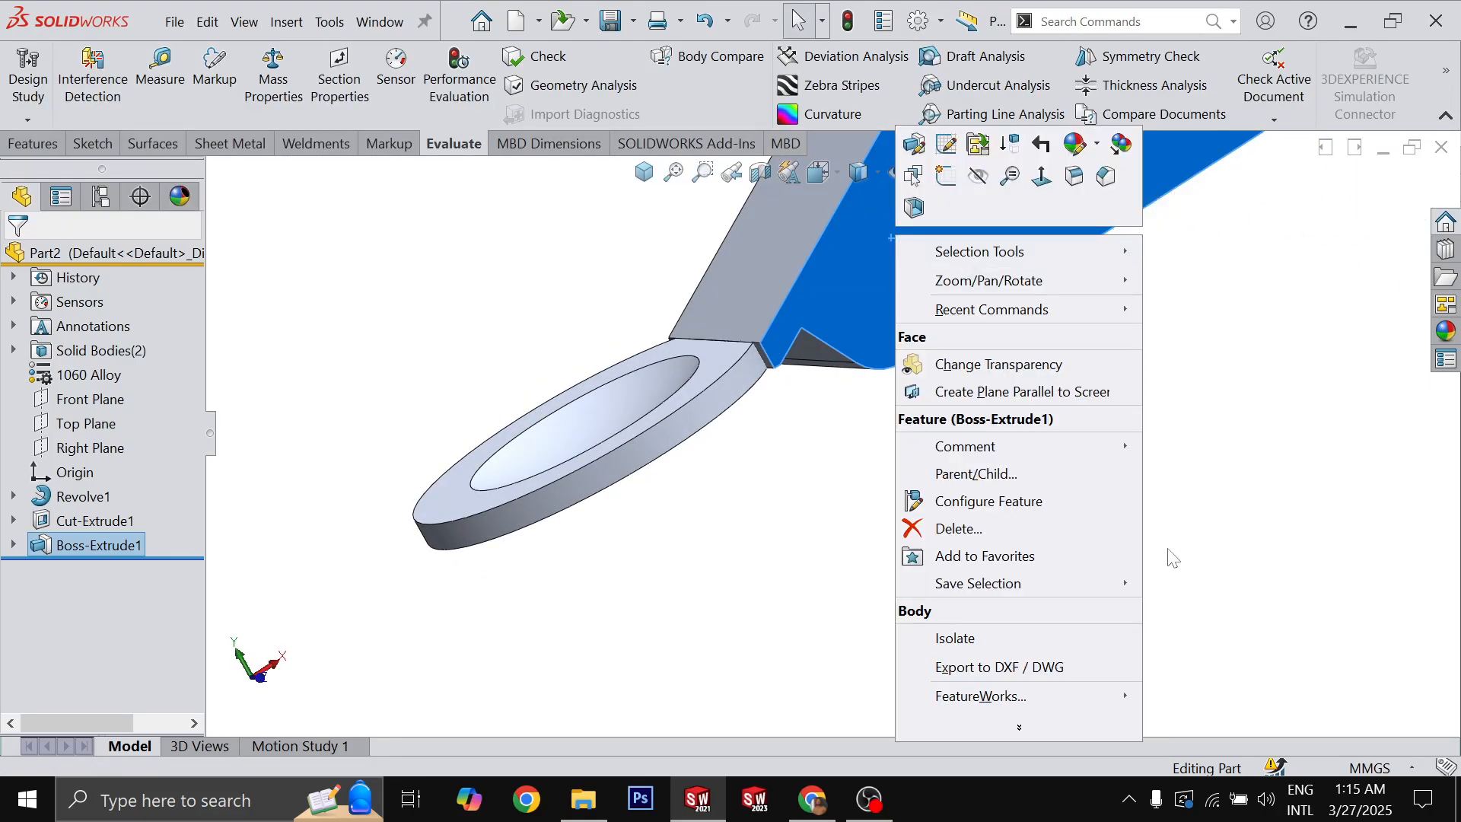
{"action": "left_click", "coordinate": [1029, 638]}
- Start a sketch on the lever's long sloped top face and display the hidden edges
{"action": "middle_click_drag", "start_coordinate": [755, 317], "coordinate": [928, 479]}
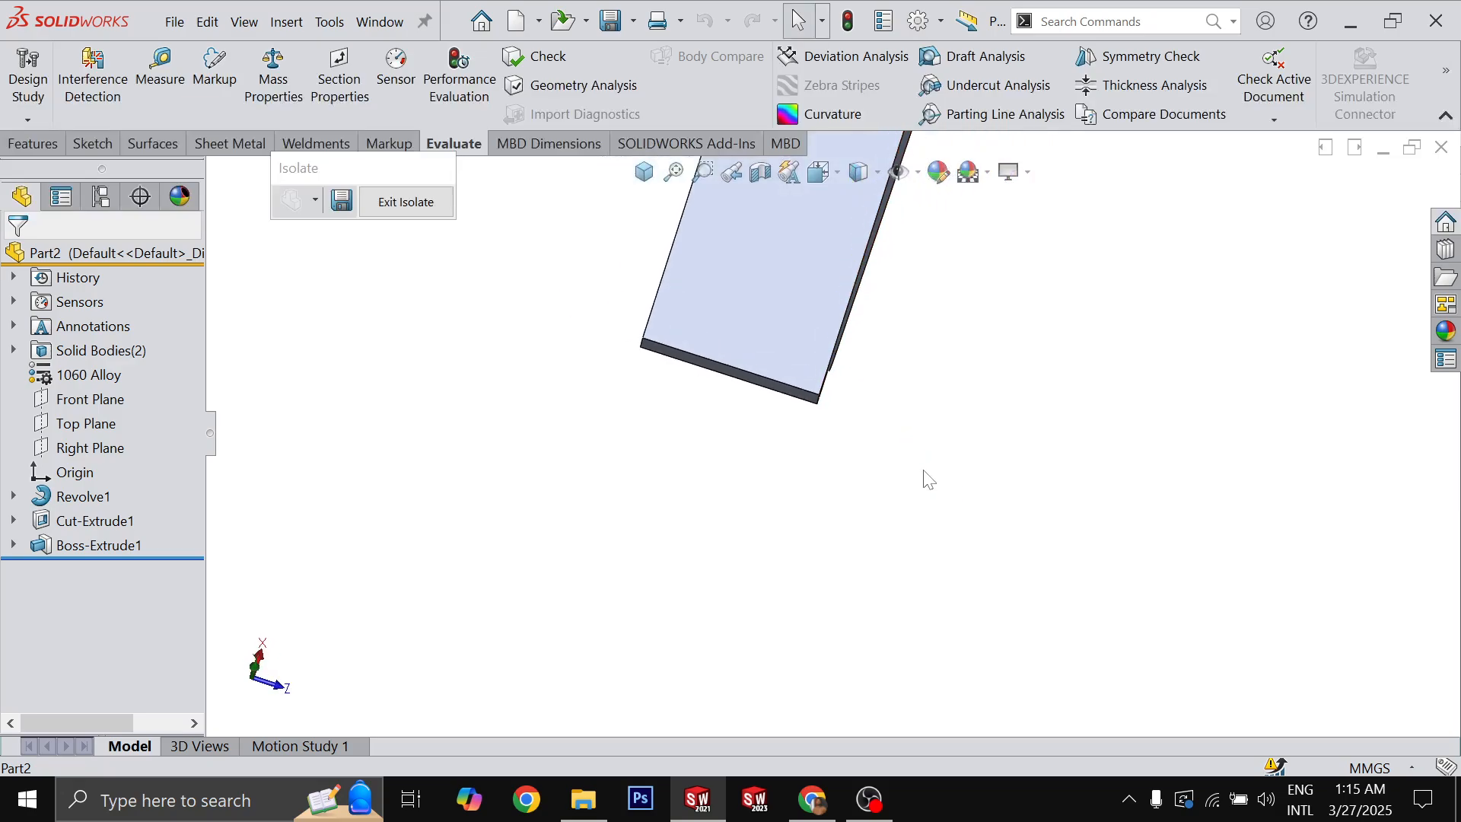
{"action": "left_click", "coordinate": [868, 369]}
{"action": "middle_click_drag", "start_coordinate": [903, 241], "coordinate": [800, 271]}
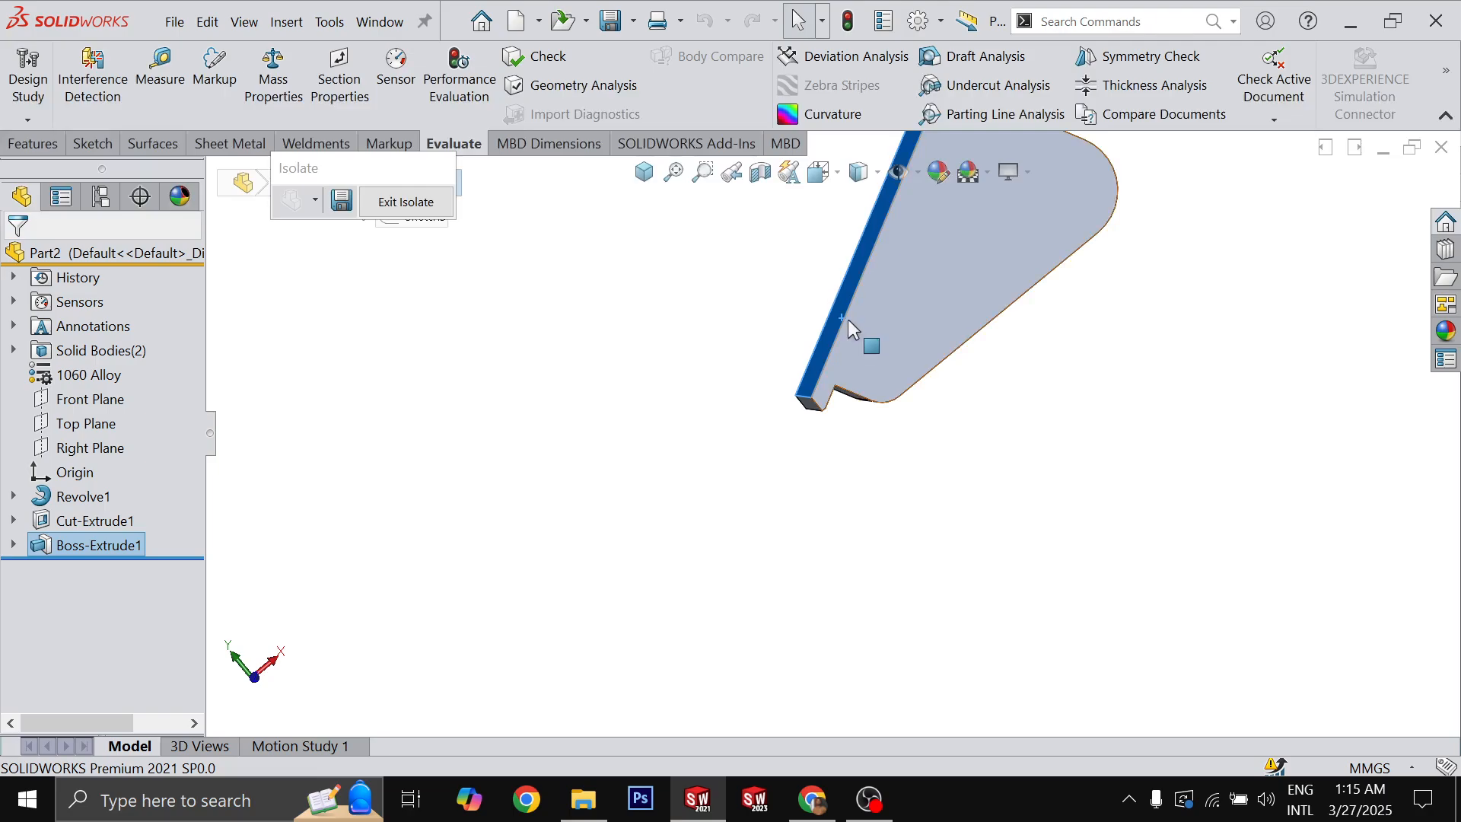
{"action": "middle_click_drag", "start_coordinate": [843, 330], "coordinate": [870, 333]}
{"action": "left_click", "coordinate": [820, 340]}
{"action": "left_click", "coordinate": [901, 260]}
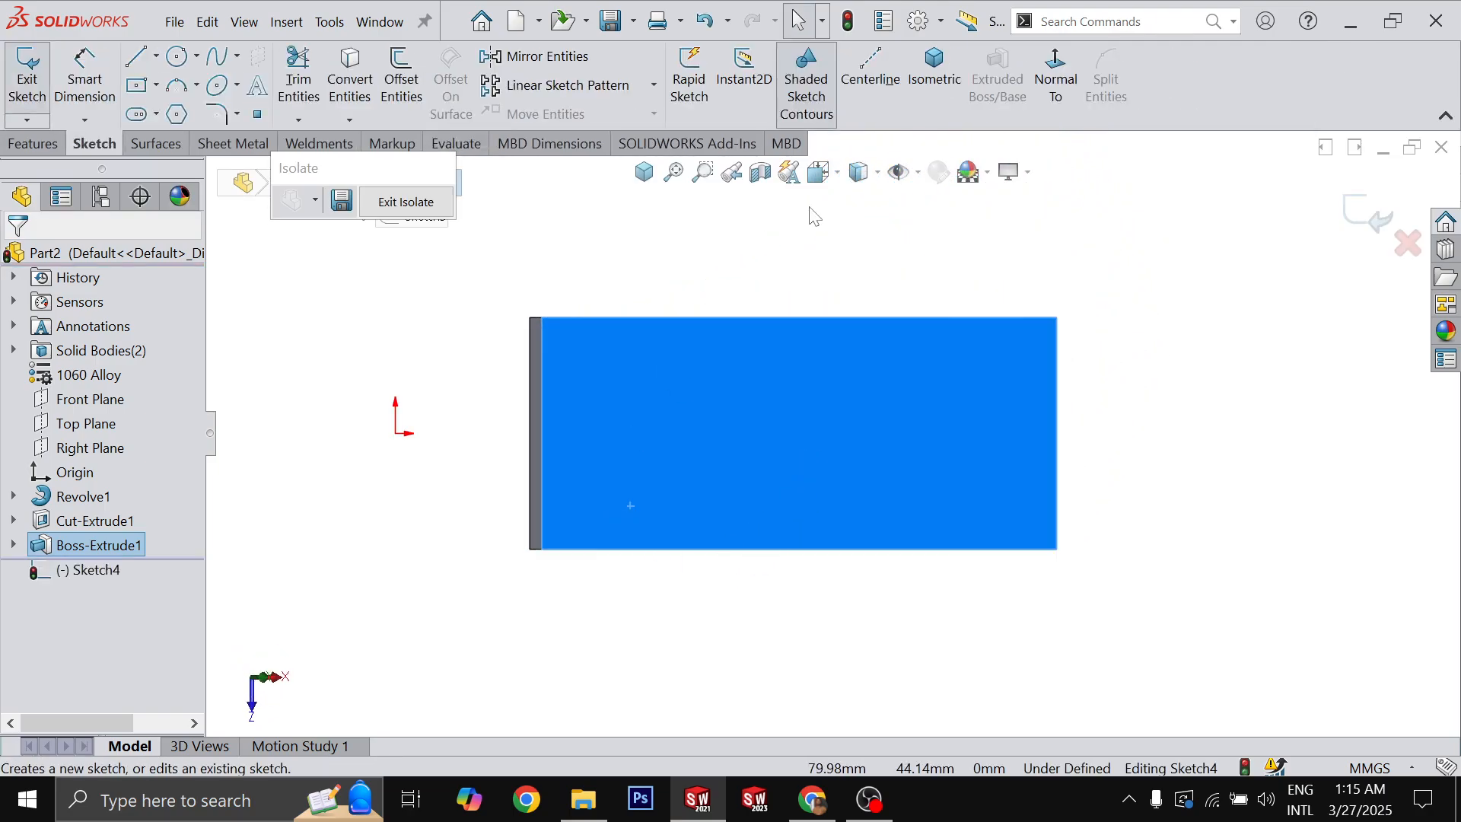
{"action": "left_click", "coordinate": [877, 174]}
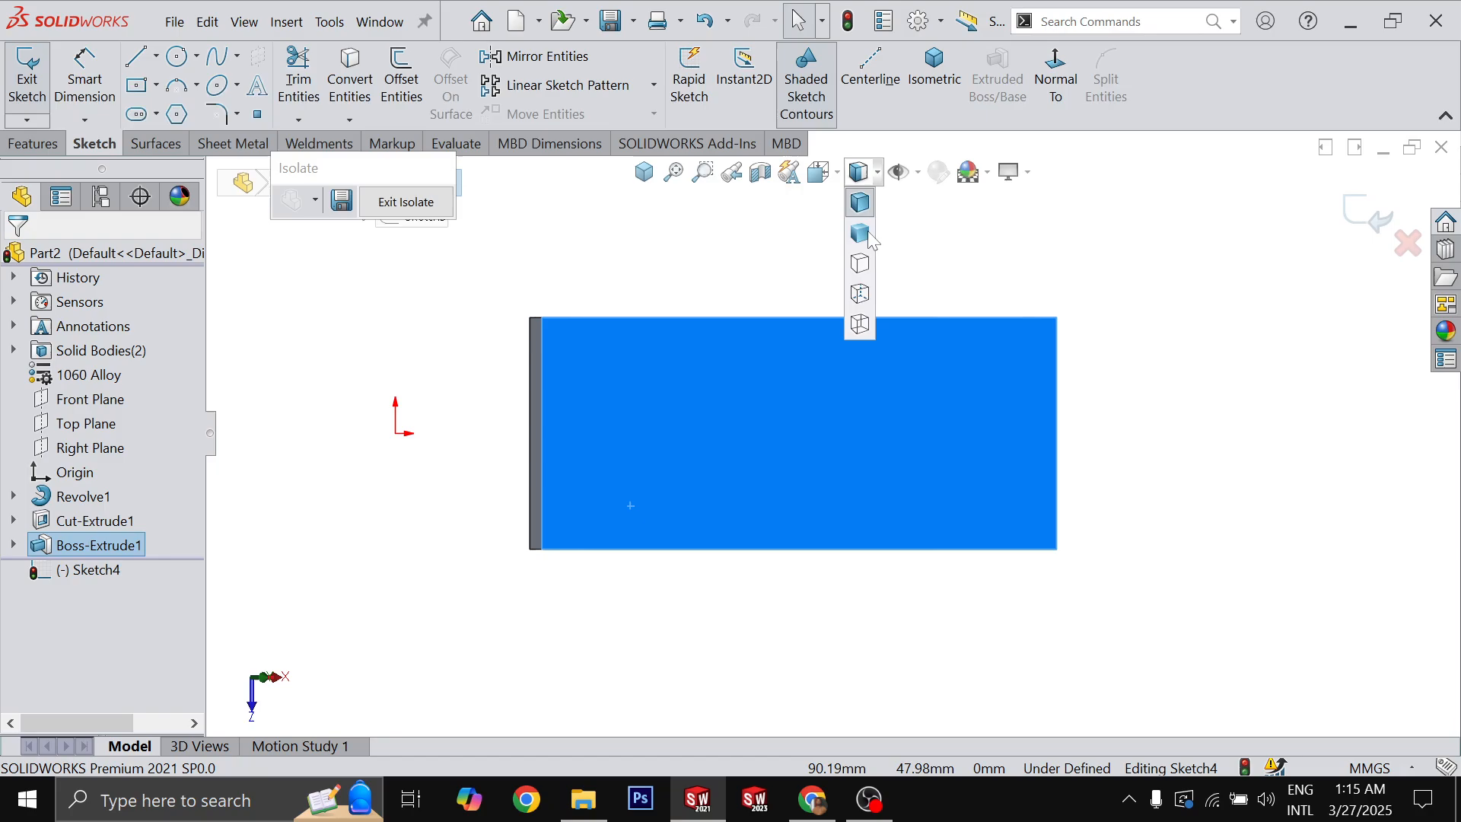
{"action": "left_click", "coordinate": [860, 295]}
{"action": "key", "text": "r"}
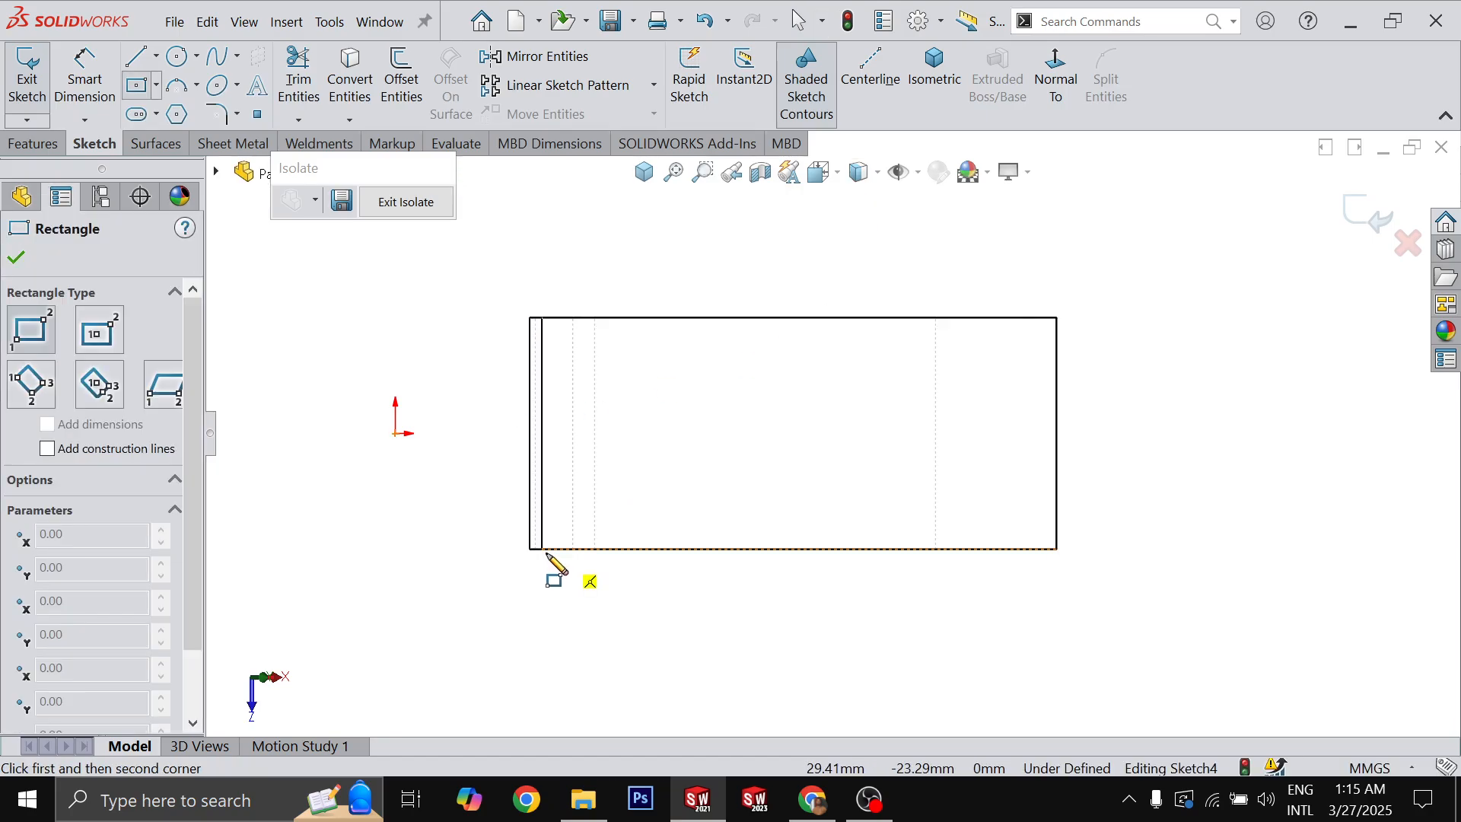
{"action": "mouse_move", "coordinate": [558, 584]}
{"action": "middle_mouse_down"}
{"action": "mouse_move", "coordinate": [564, 398]}
{"action": "mouse_move", "coordinate": [547, 267]}
{"action": "mouse_move", "coordinate": [563, 266]}
{"action": "mouse_move", "coordinate": [571, 204]}
{"action": "mouse_move", "coordinate": [564, 303]}
{"action": "middle_mouse_up"}
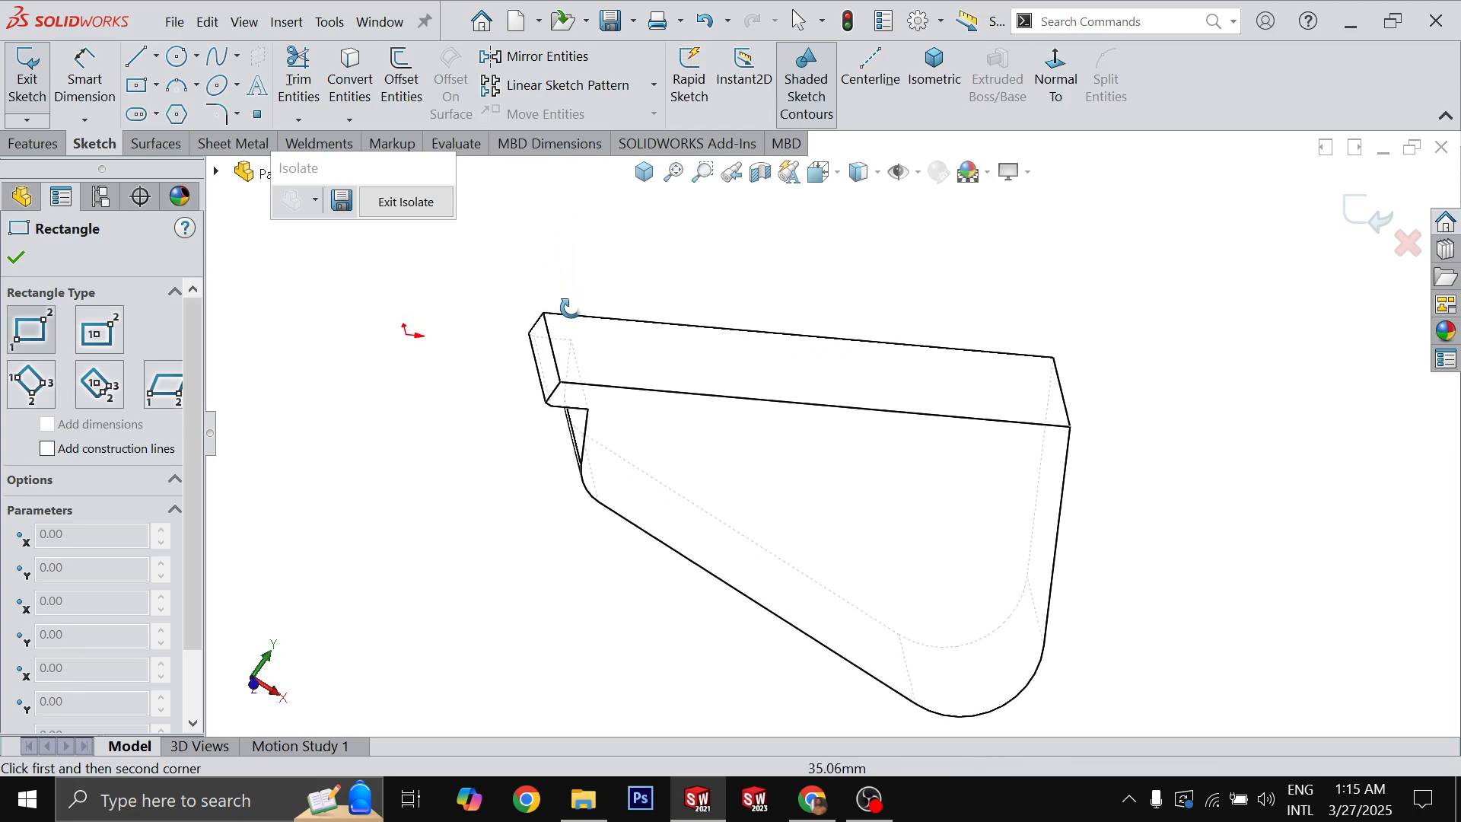
{"action": "key", "text": "alt+Tab"}
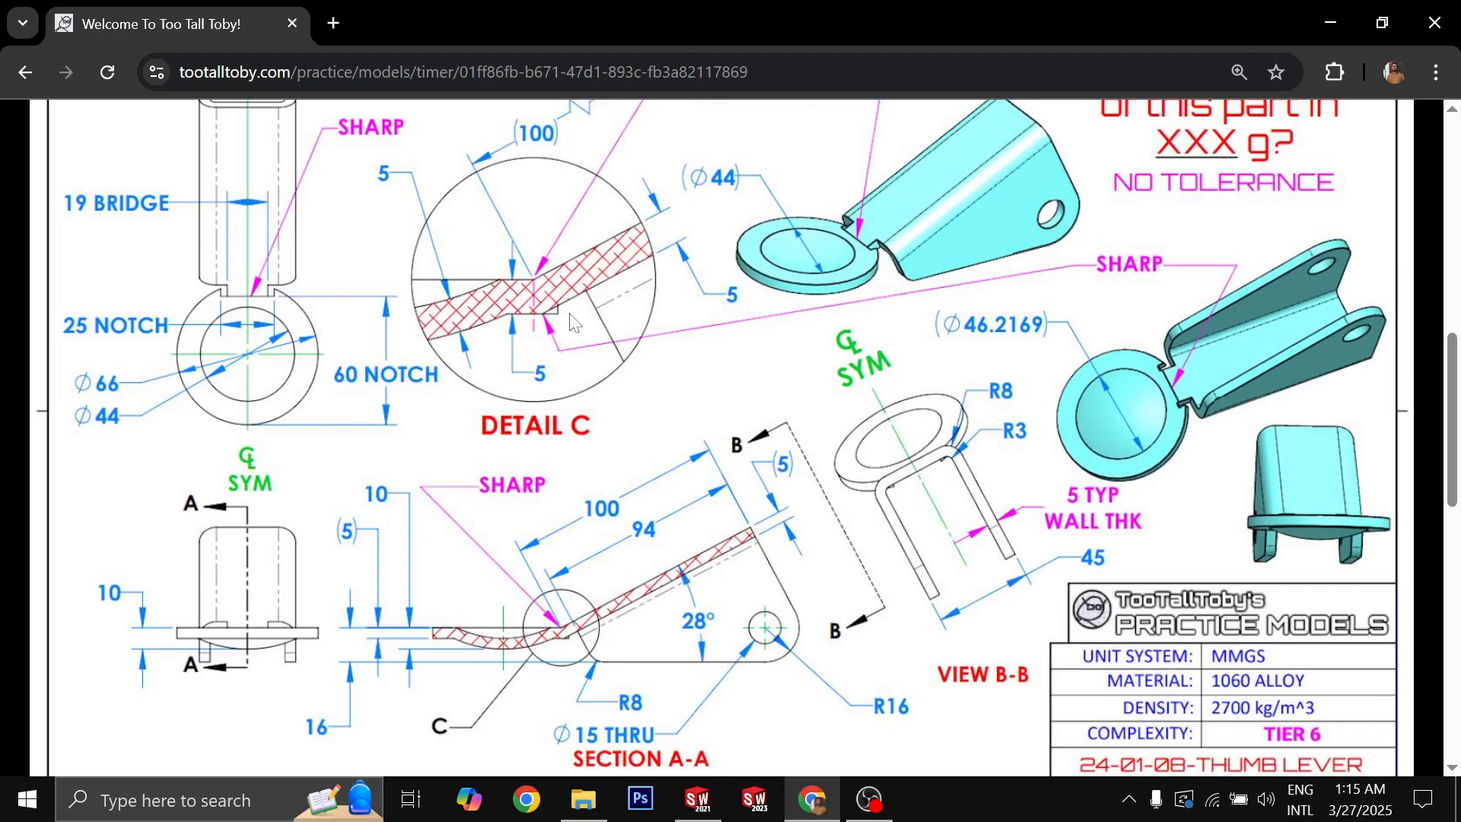
{"action": "key", "text": "alt+Tab"}
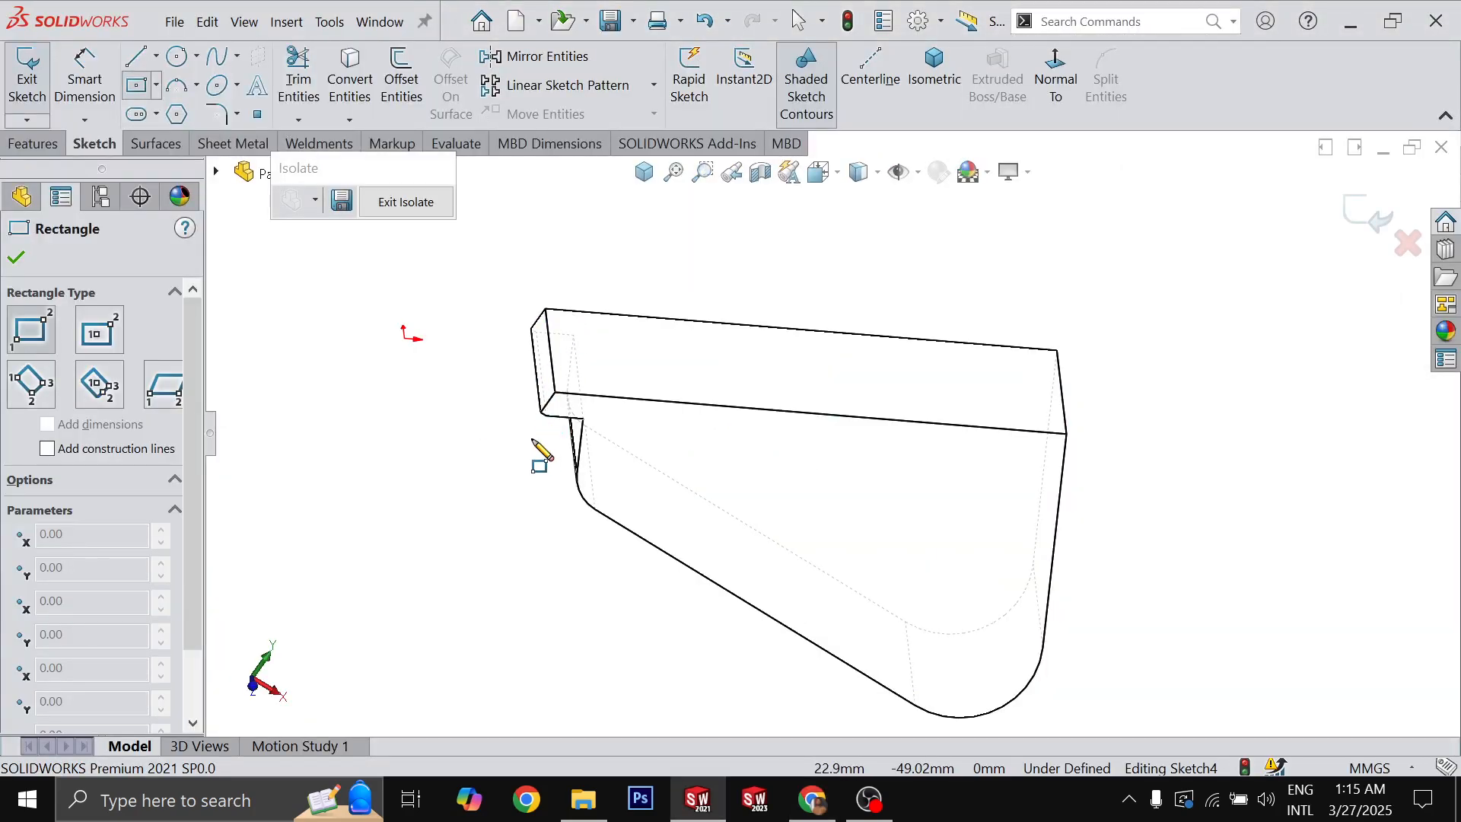
{"action": "key", "text": "ctrl+8"}
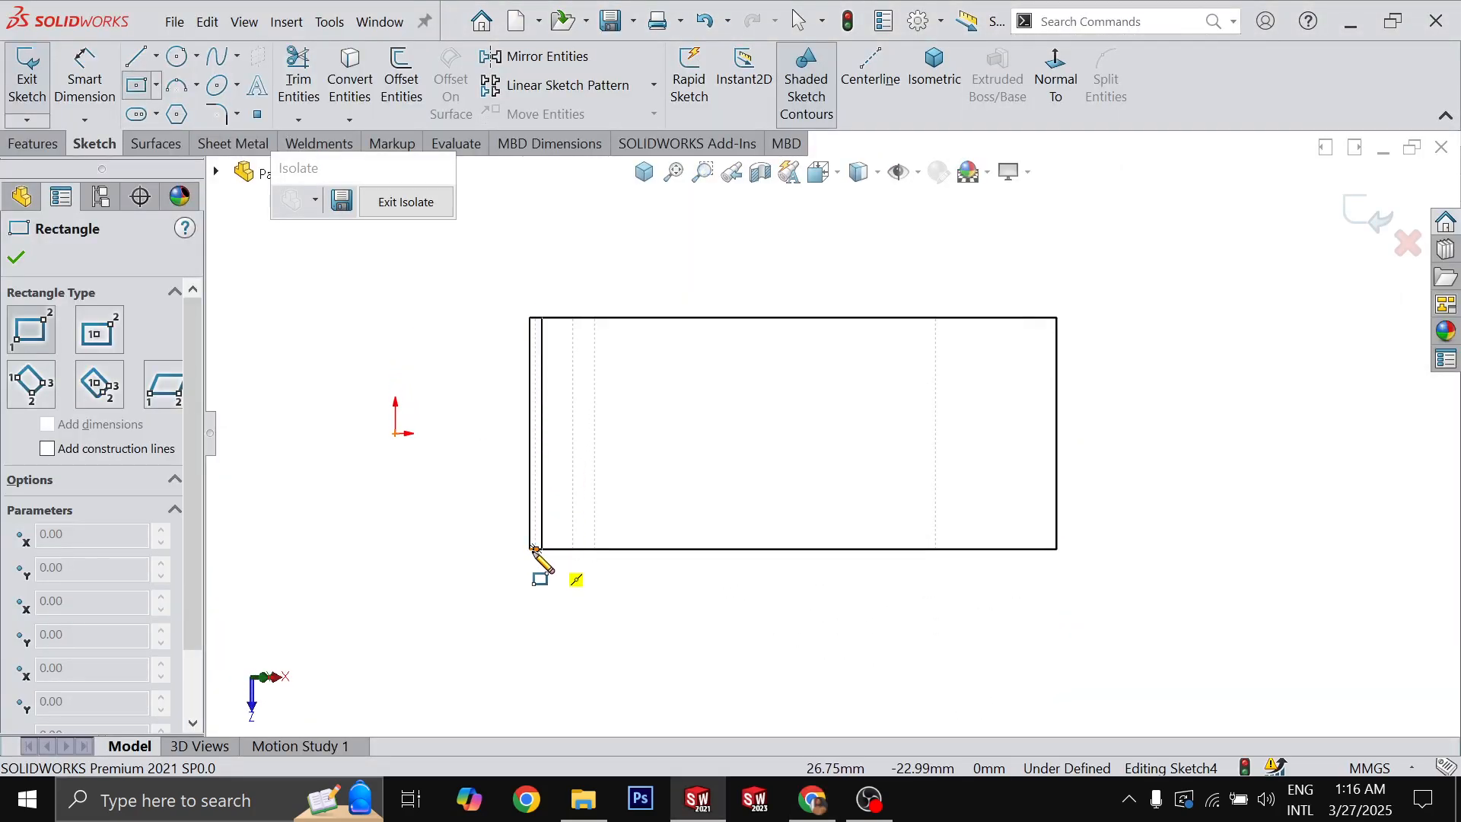
{"action": "left_click", "coordinate": [533, 548]}
{"action": "key", "text": "Escape"}
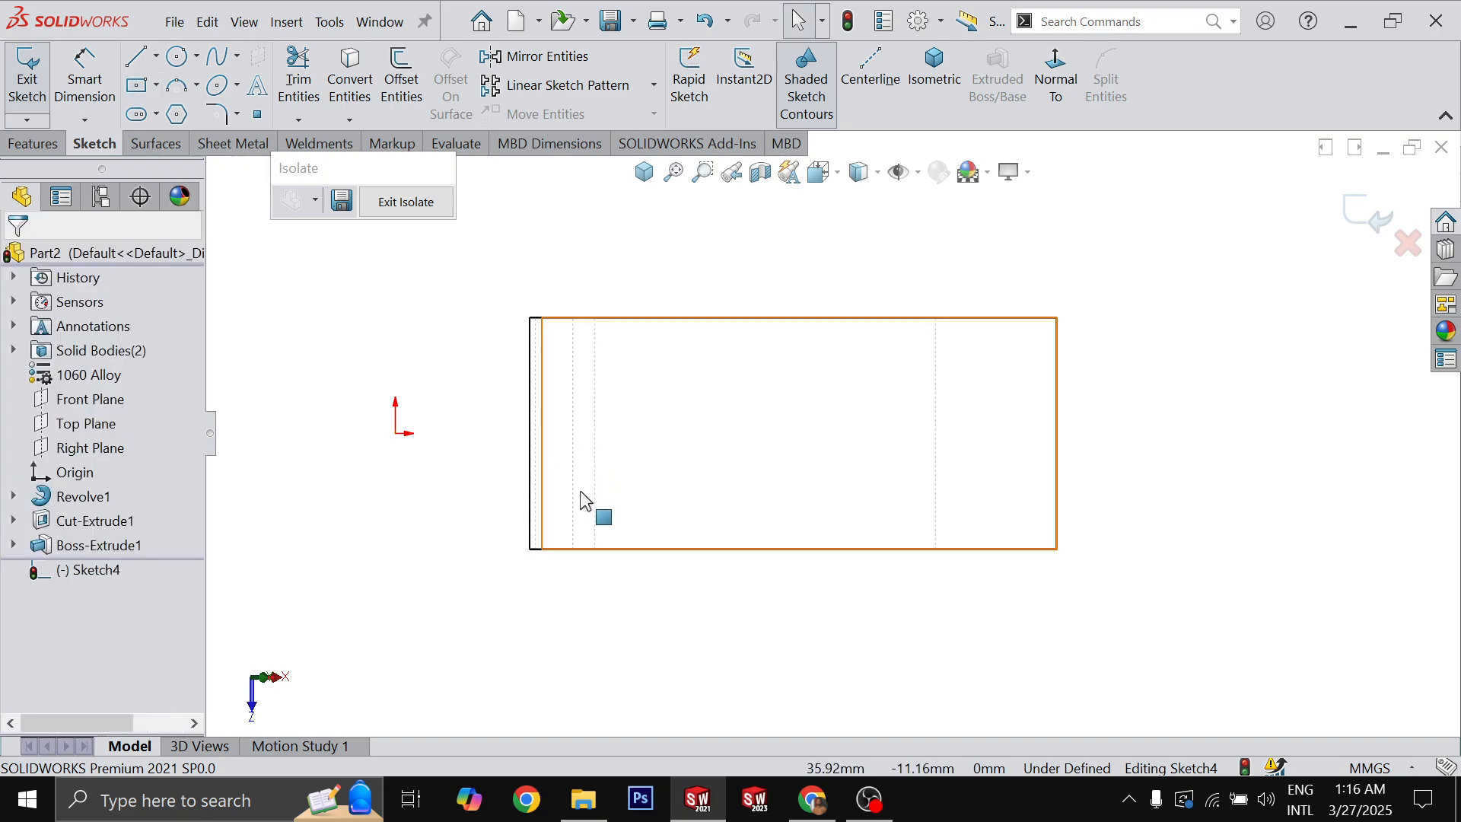
{"action": "key", "text": "r"}
{"action": "left_click", "coordinate": [531, 548]}
{"action": "key", "text": "Escape"}
{"action": "key", "text": "r"}
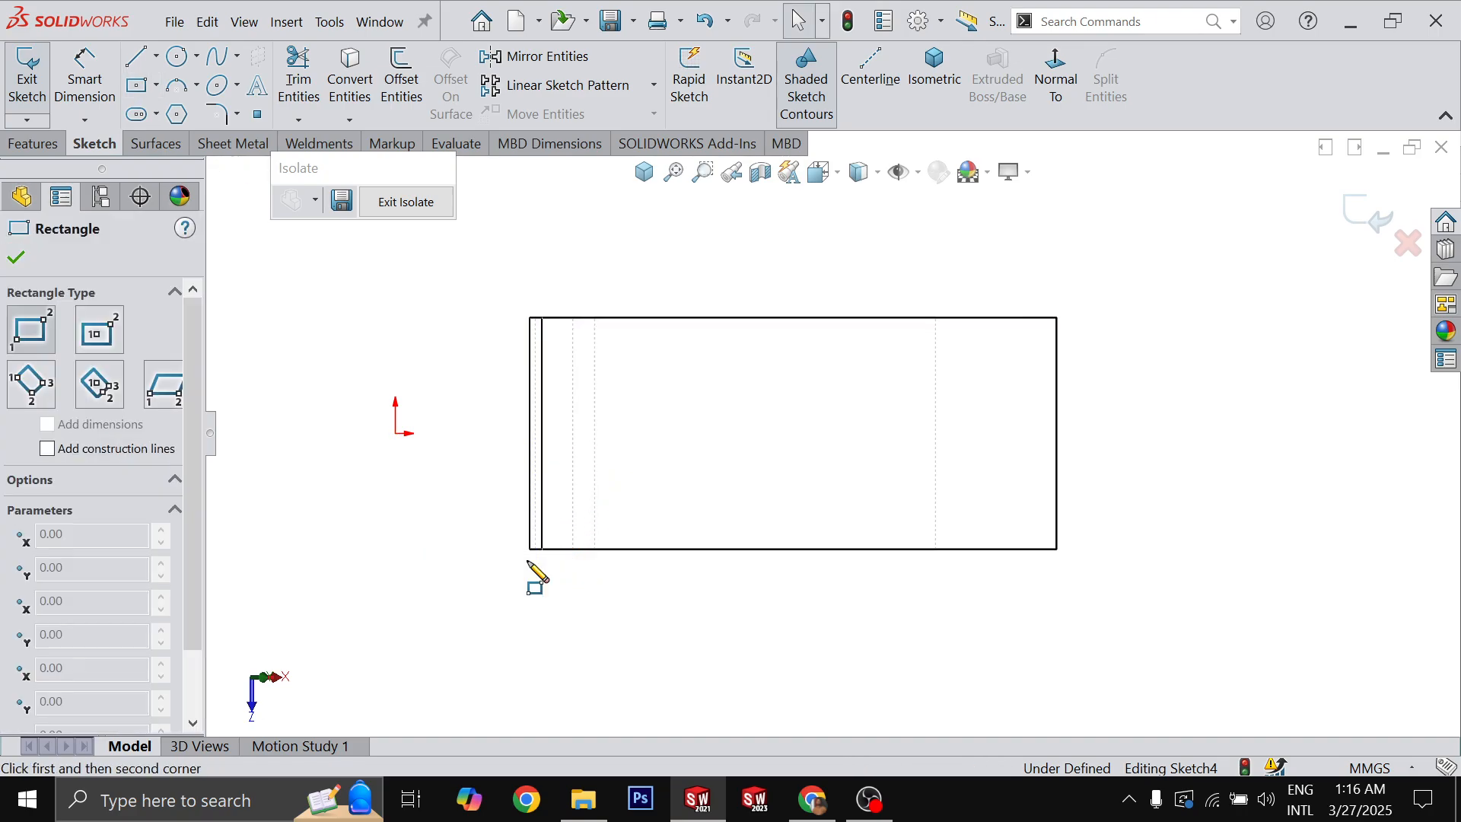
{"action": "left_click", "coordinate": [531, 548]}
{"action": "key", "text": "alt+Tab"}
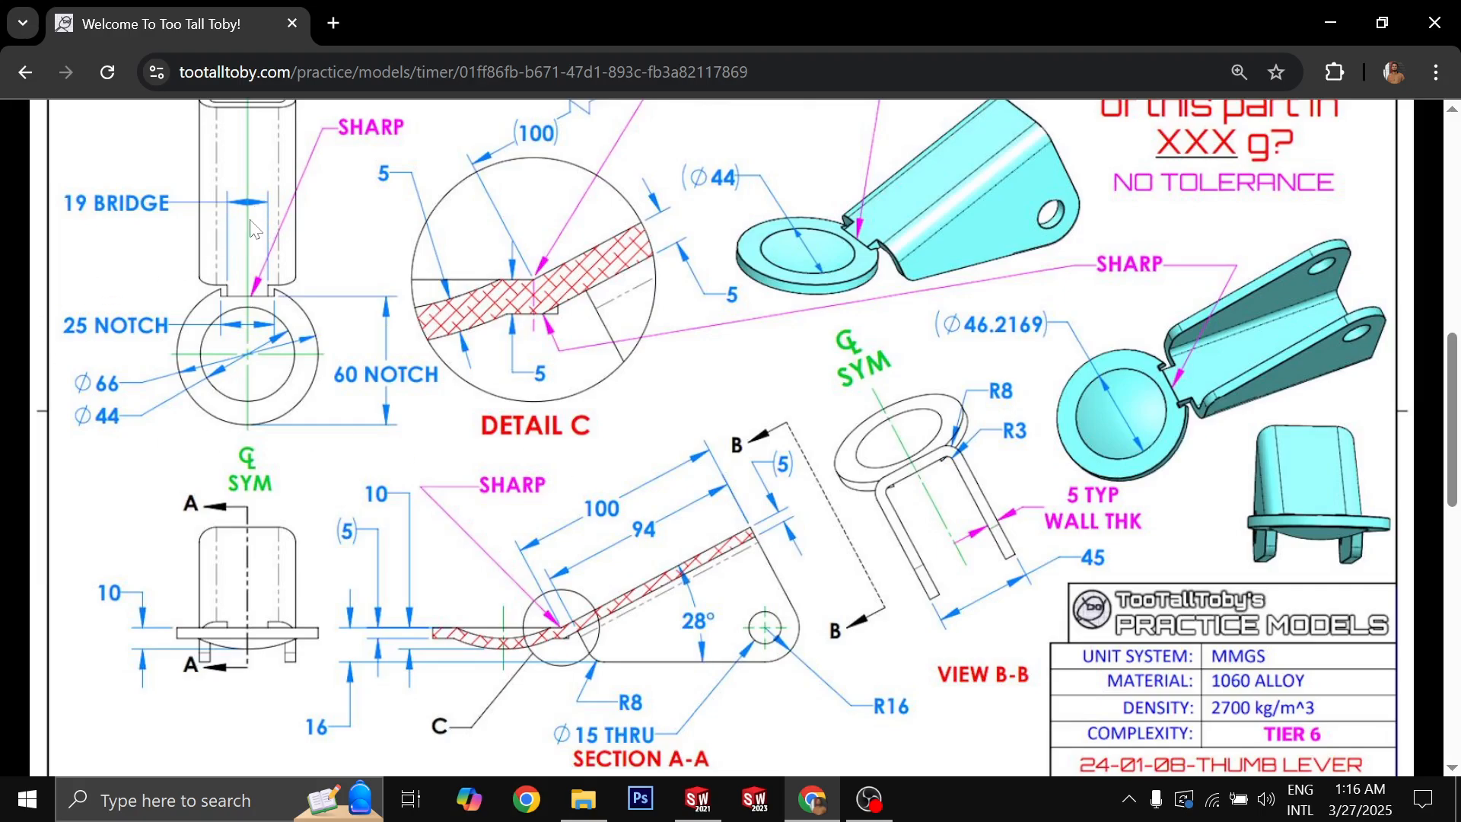
{"action": "key", "text": "alt+Tab"}
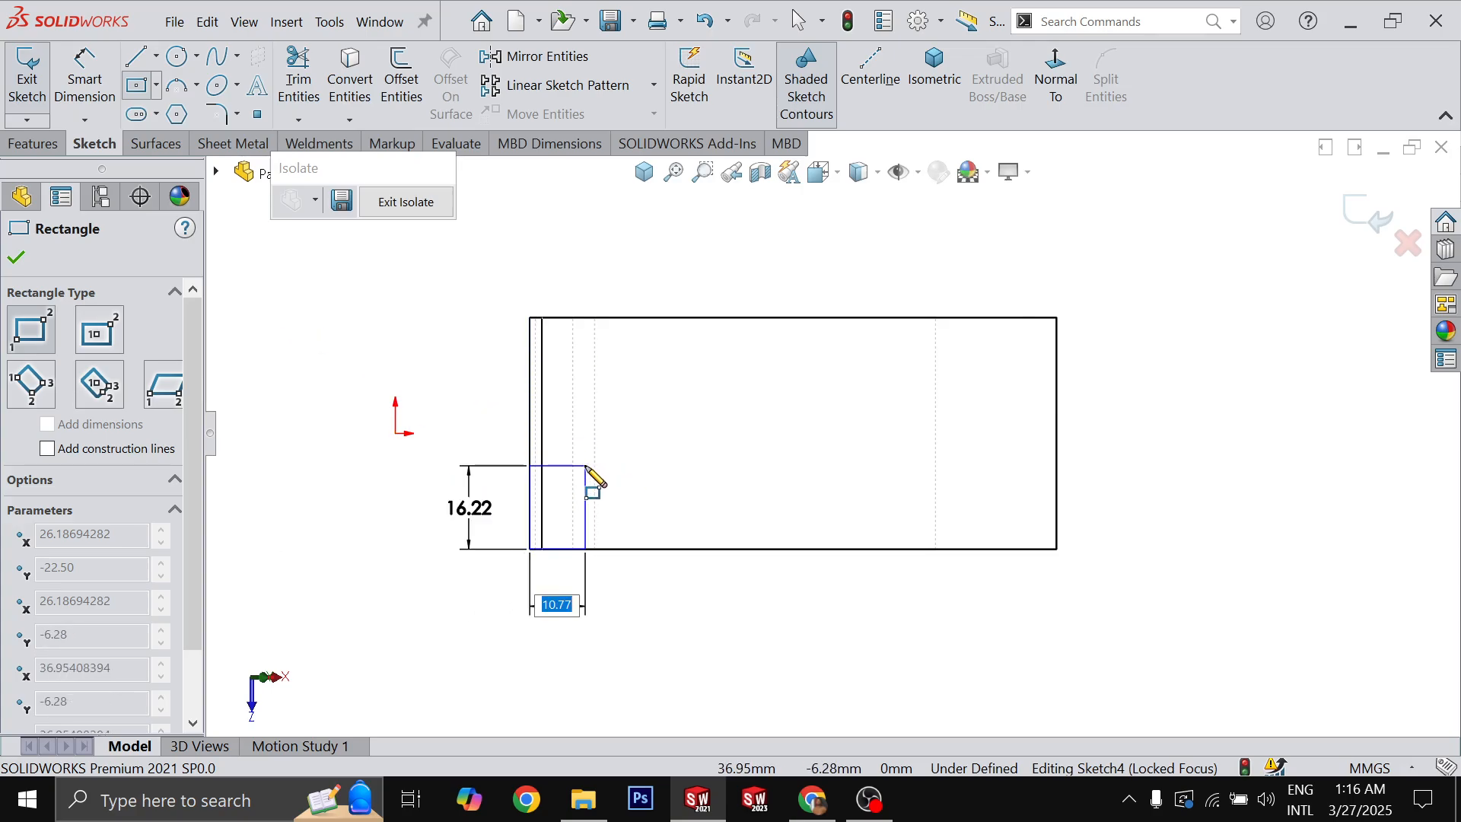
{"action": "key", "text": "Escape"}
- Draw a corner rectangle about 8.35 by 15 mm from the lower corner of the lever's narrow end to a hidden edge
{"action": "key", "text": "Return"}
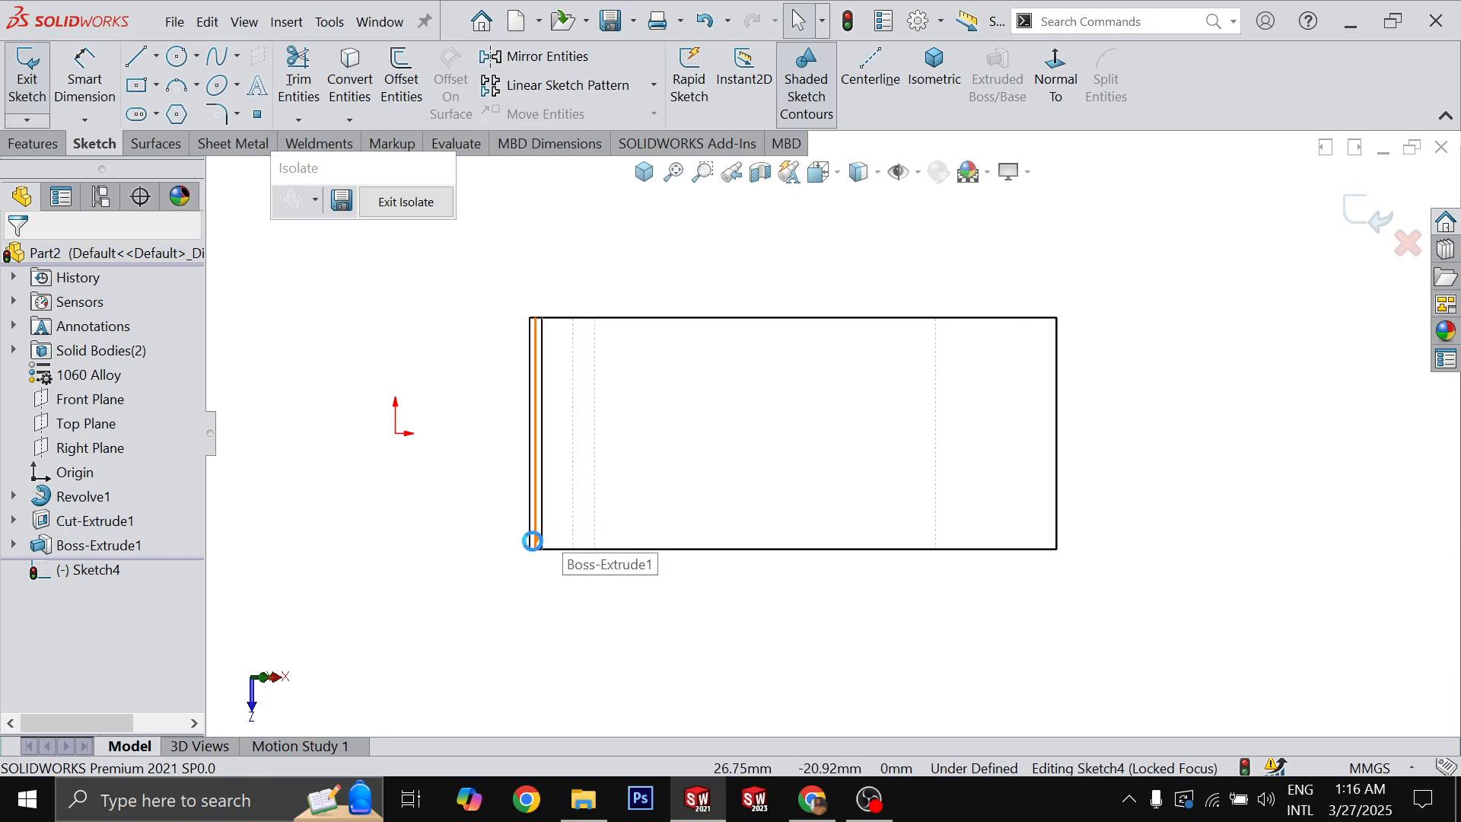
{"action": "left_click", "coordinate": [530, 548]}
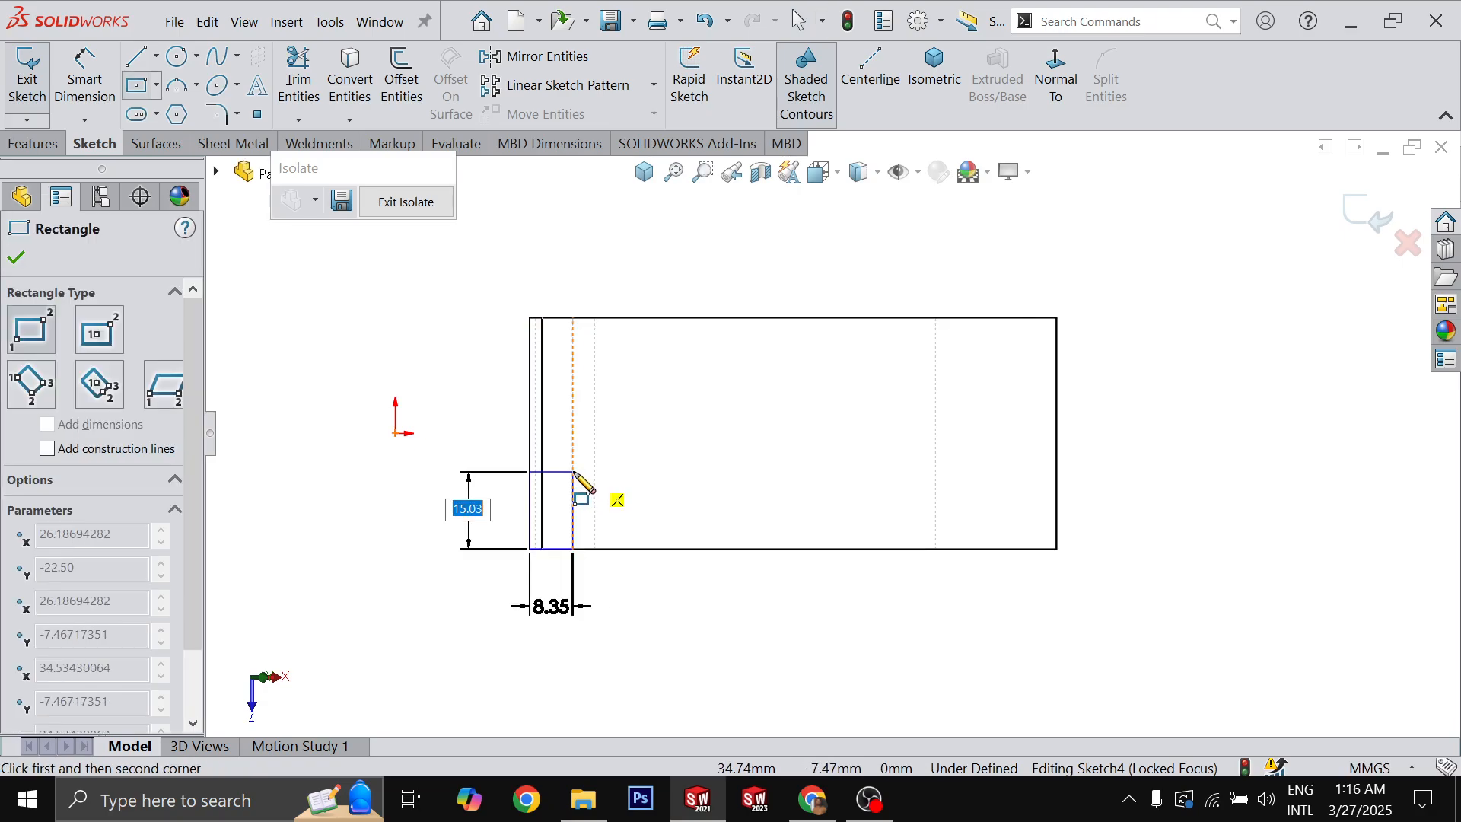
{"action": "left_click", "coordinate": [573, 472]}
{"action": "key", "text": "Escape"}
- Dimension the rectangle's inner horizontal edge 9.5 mm from the origin
{"action": "left_click", "coordinate": [553, 473]}
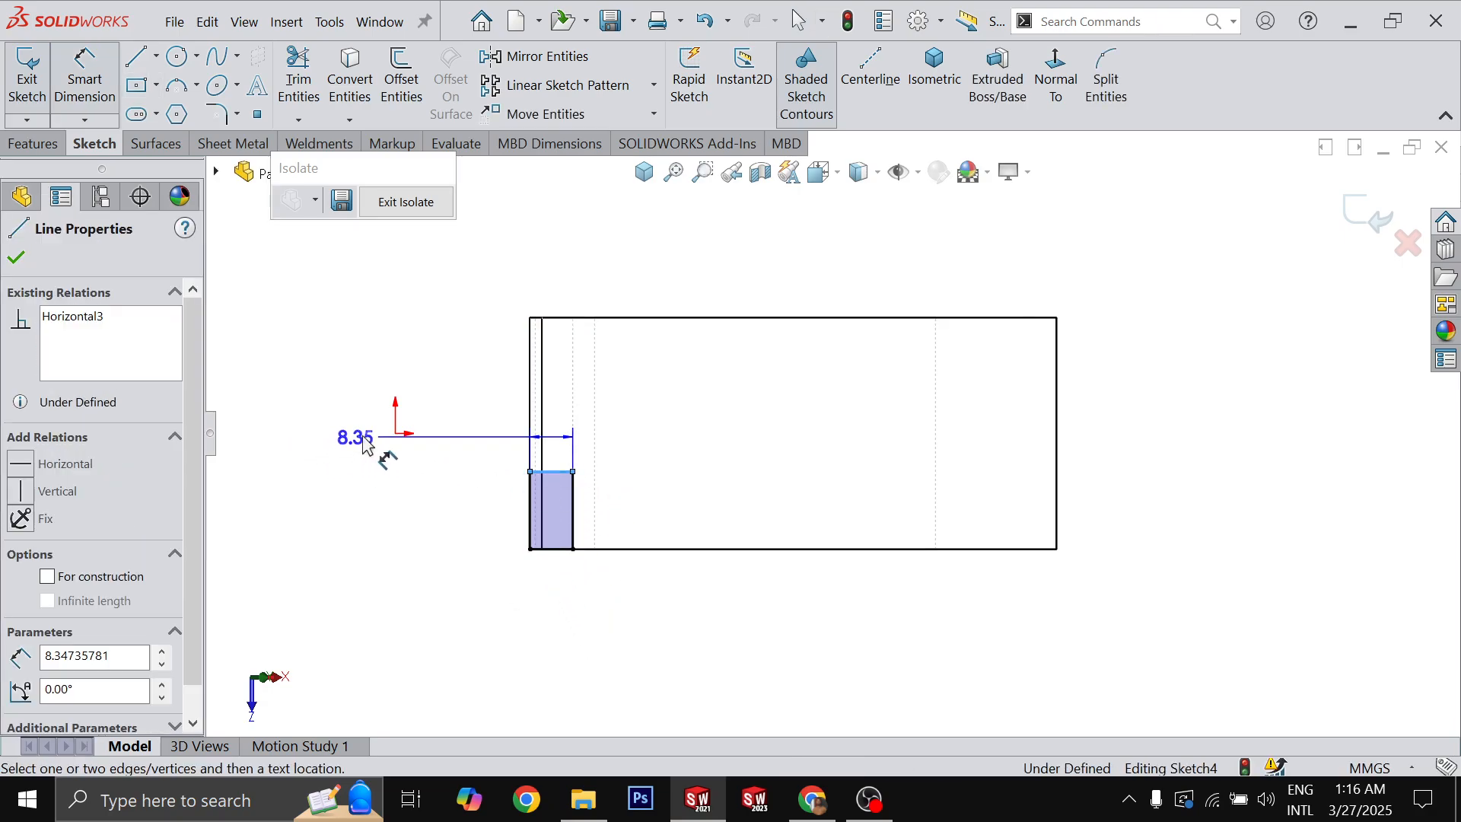
{"action": "left_click", "coordinate": [396, 435]}
{"action": "left_click", "coordinate": [307, 466]}
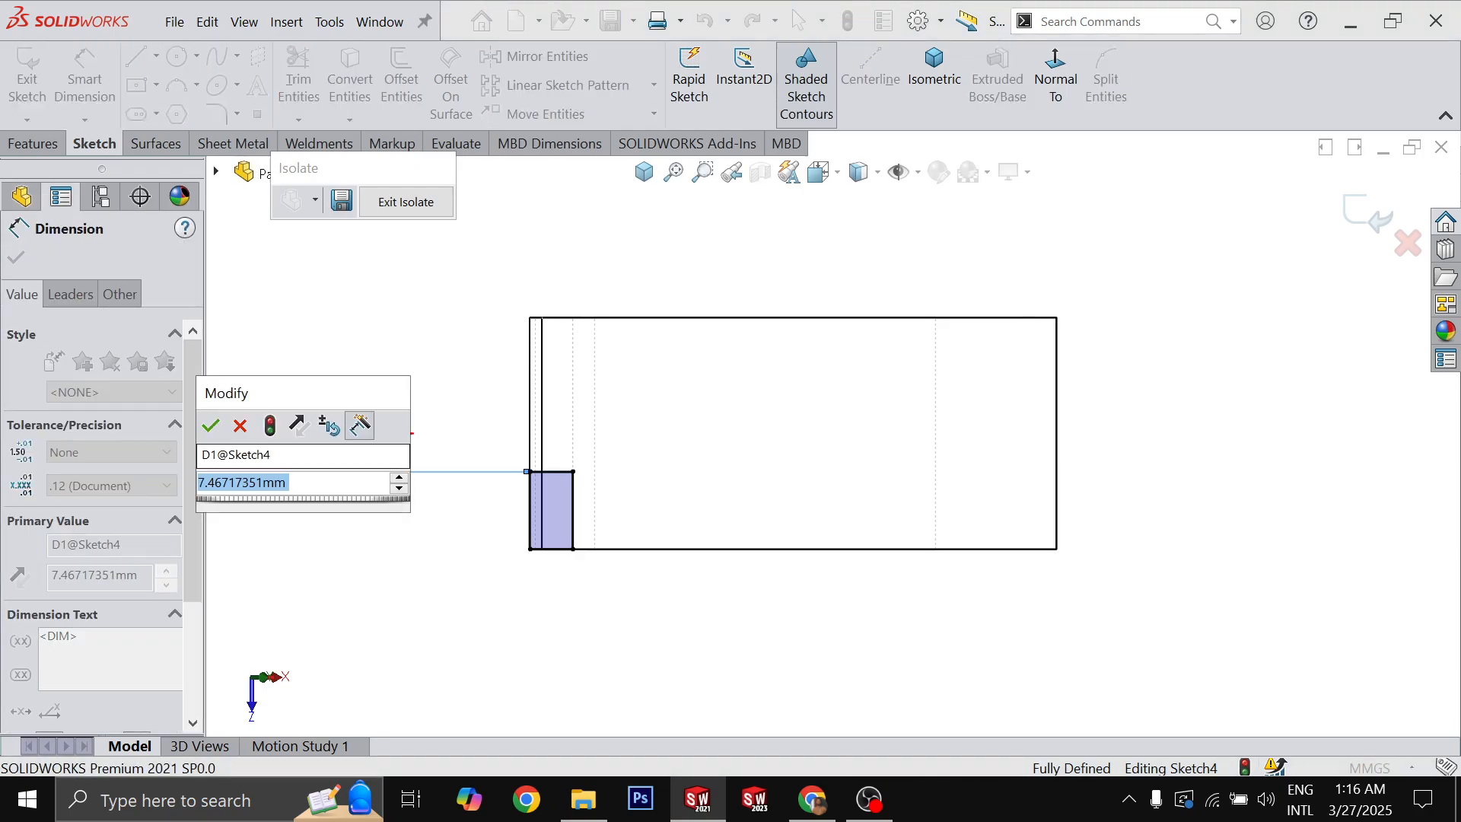
{"action": "key", "text": "Return"}
{"action": "key", "text": "Escape"}
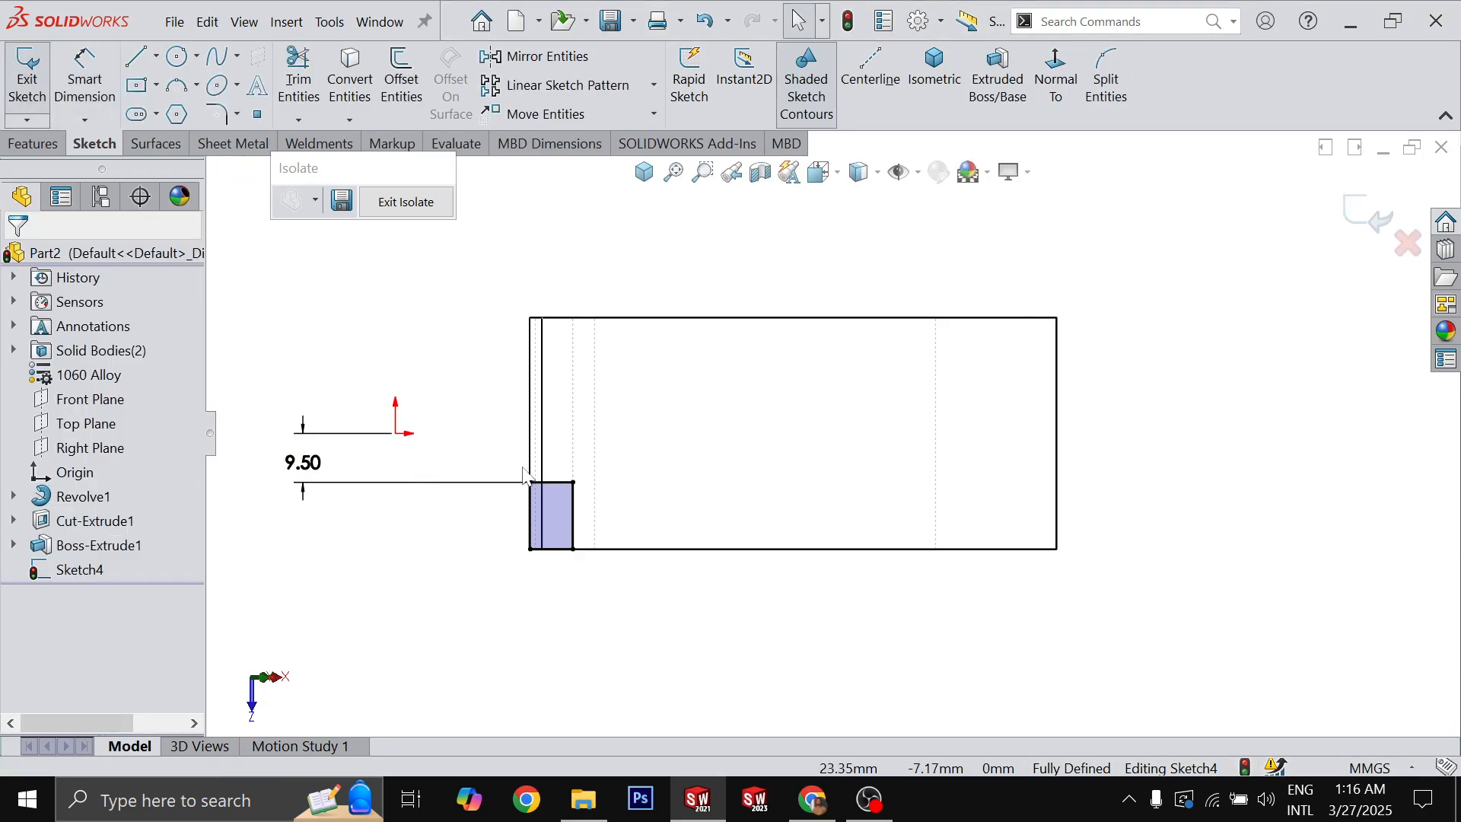
- Add a short horizontal centerline about 12 mm long level with the origin and mirror the notch rectangle about it
{"action": "left_click", "coordinate": [854, 106]}
{"action": "left_click_drag", "start_coordinate": [622, 433], "coordinate": [684, 433]}
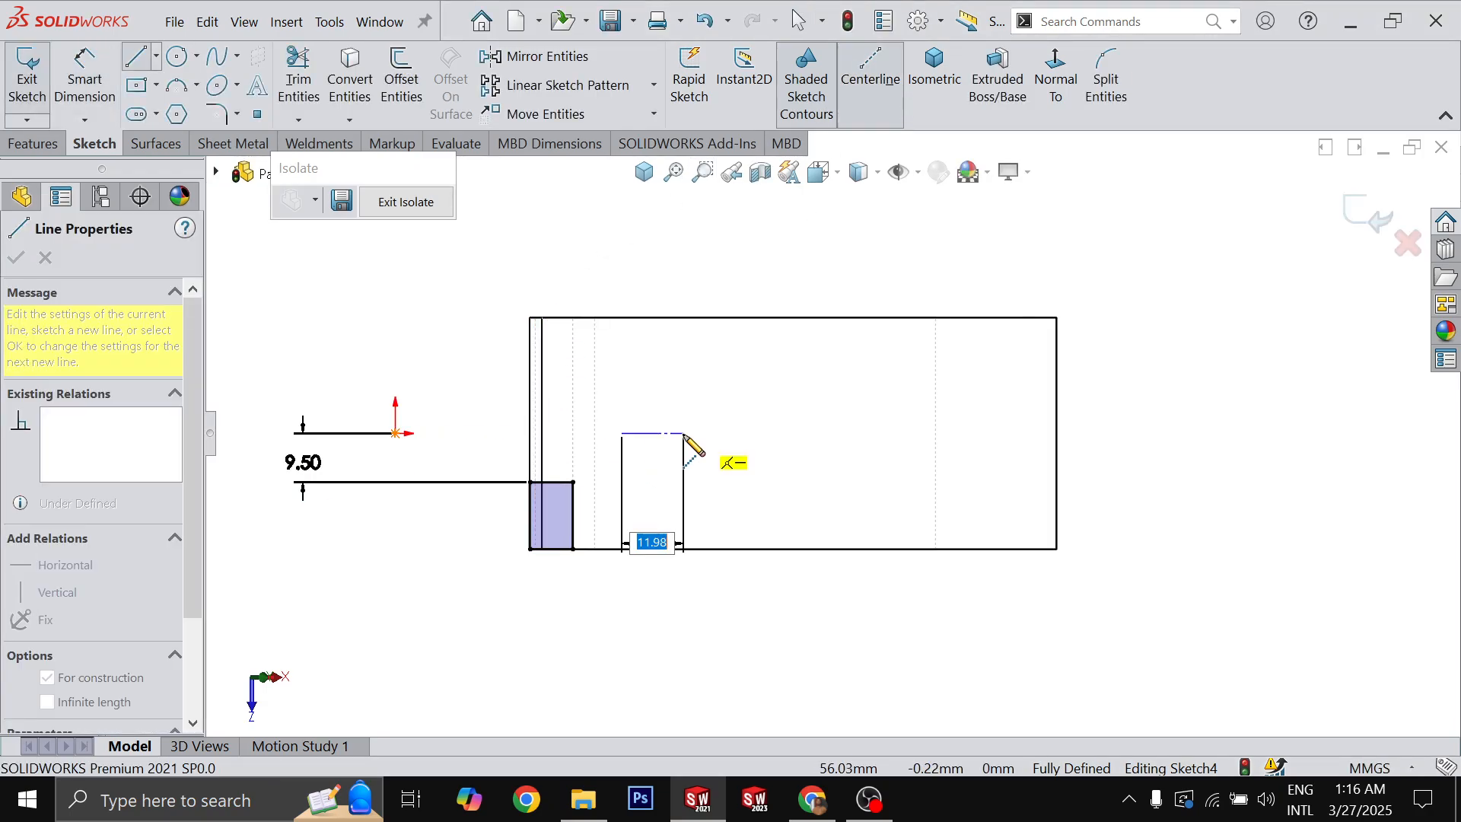
{"action": "key", "text": "Escape"}
{"action": "left_click_drag", "start_coordinate": [855, 212], "coordinate": [387, 583]}
{"action": "left_click", "coordinate": [413, 554]}
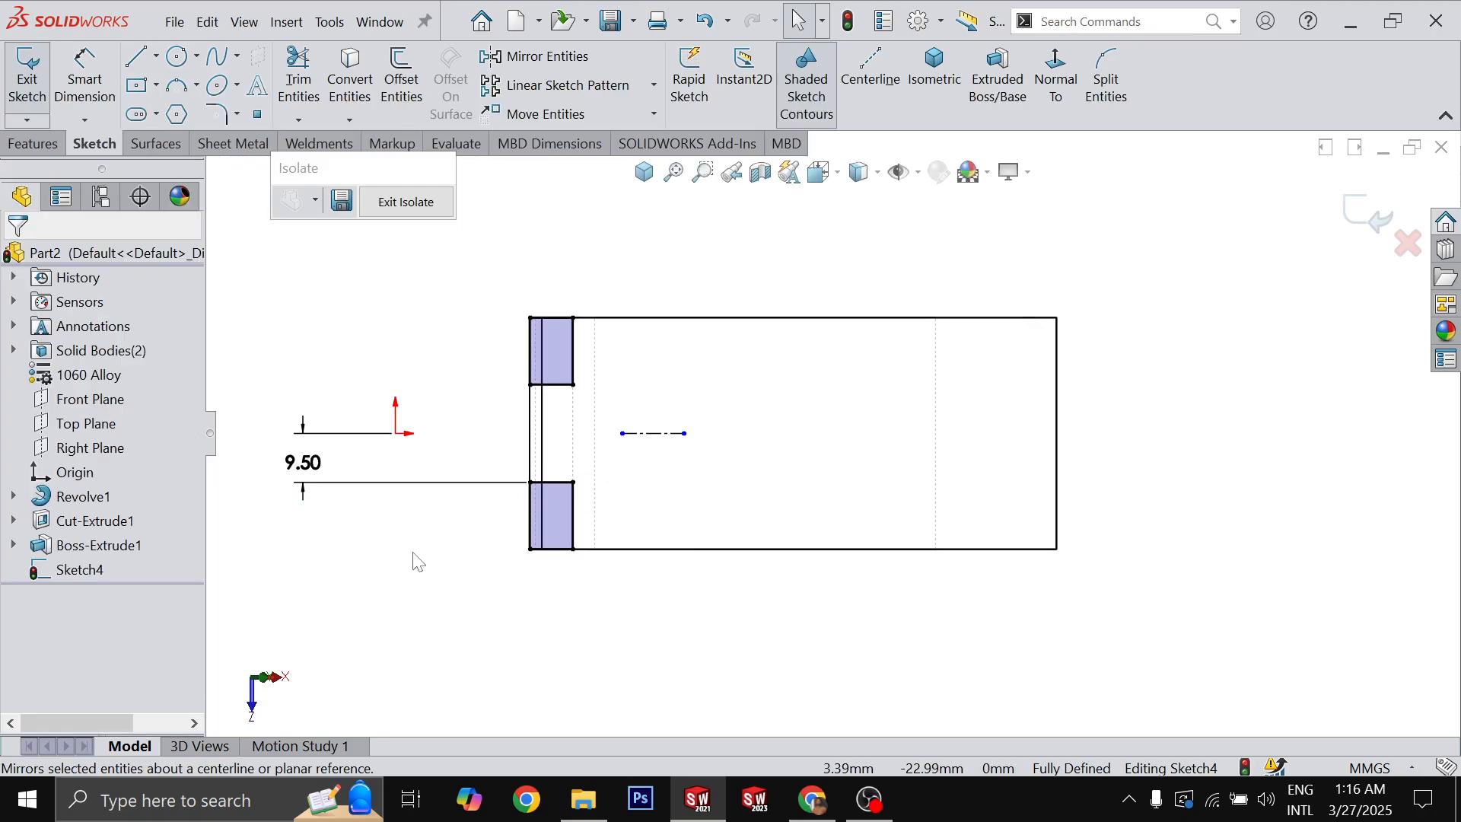
- Cut both notch rectangles Through All and restore the shaded-with-edges display
{"action": "key", "text": "c"}
{"action": "right_click", "coordinate": [627, 335]}
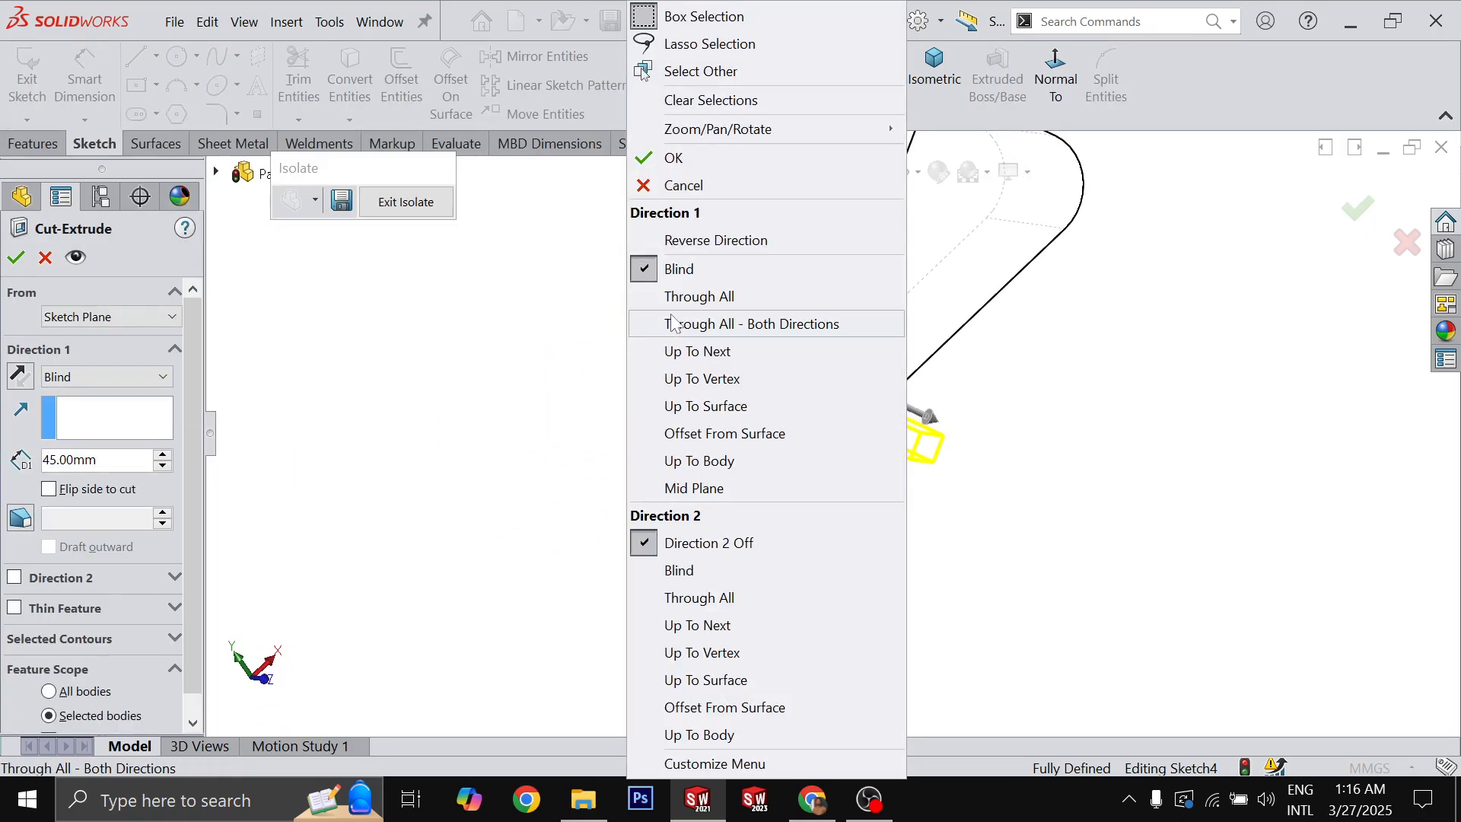
{"action": "left_click", "coordinate": [698, 296]}
{"action": "right_click", "coordinate": [665, 304]}
{"action": "left_click", "coordinate": [724, 158]}
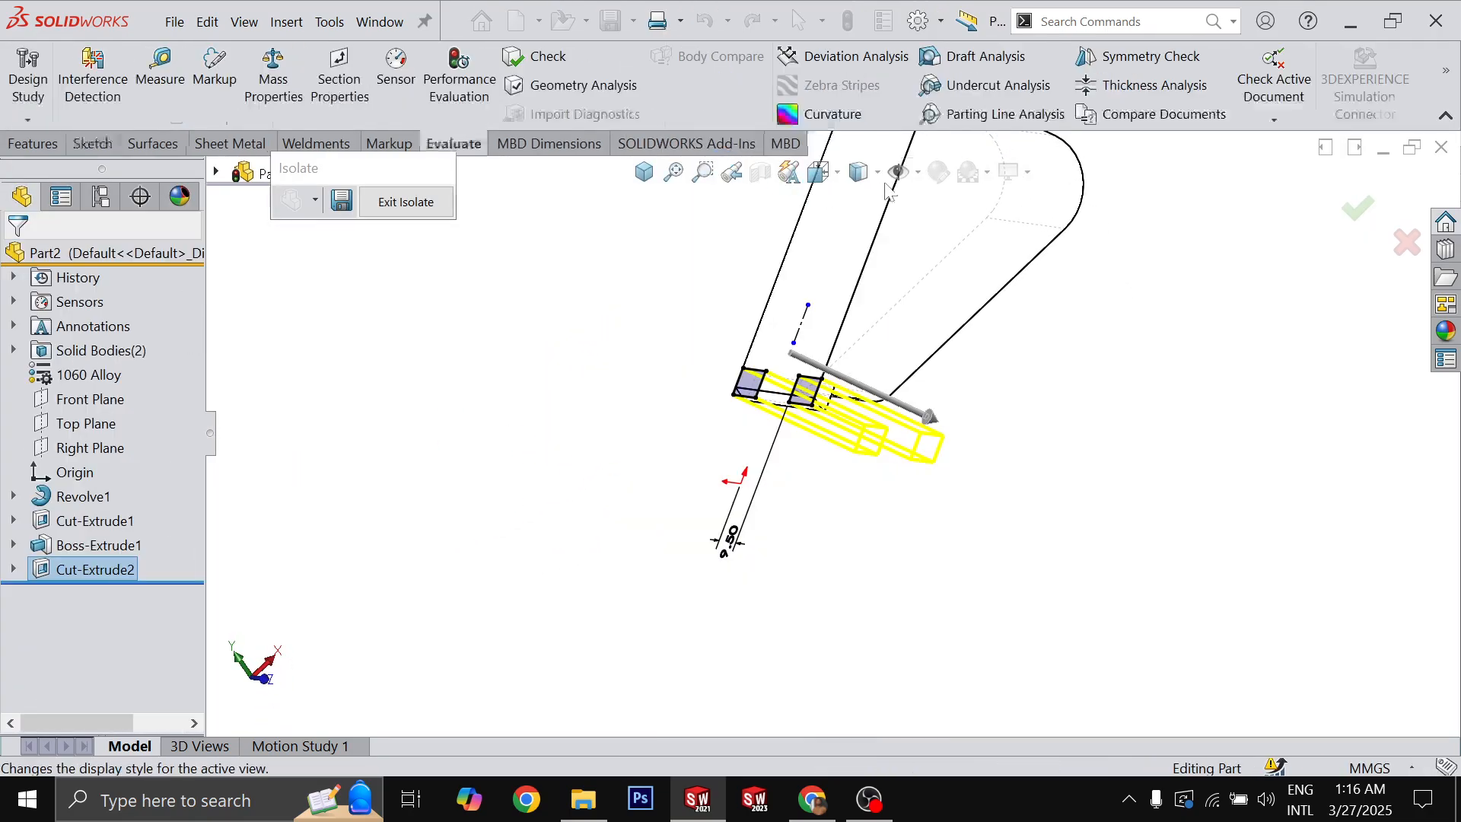
{"action": "left_click", "coordinate": [878, 174]}
{"action": "left_click", "coordinate": [866, 206]}
- Shell the lever body to a 5 mm wall, removing the underside, both end faces and the two rounded faces
{"action": "mouse_move", "coordinate": [1031, 496]}
{"action": "middle_mouse_down"}
{"action": "mouse_move", "coordinate": [1006, 398]}
{"action": "mouse_move", "coordinate": [791, 292]}
{"action": "middle_mouse_up"}
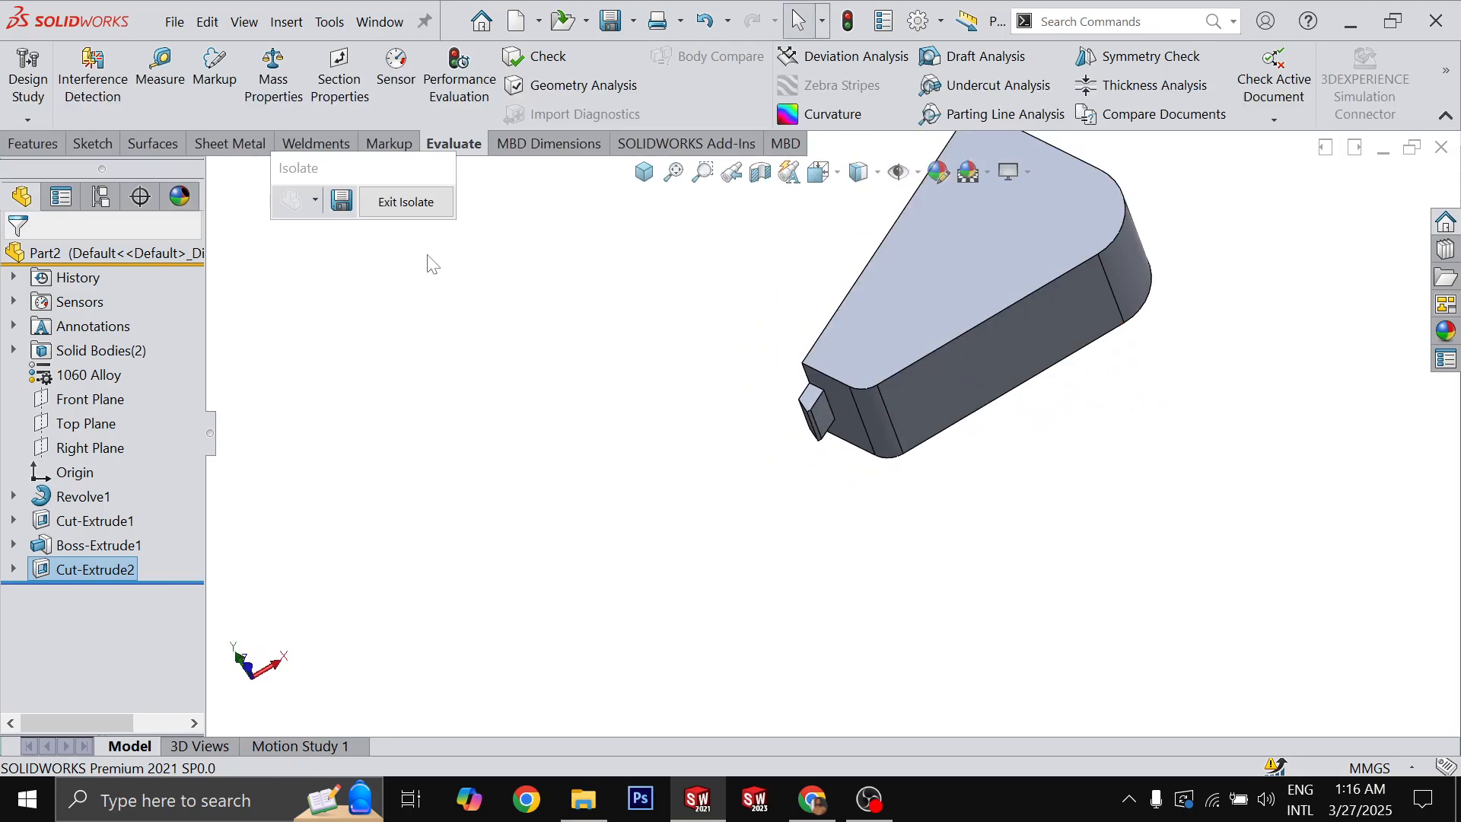
{"action": "middle_click_drag", "start_coordinate": [445, 233], "coordinate": [761, 342]}
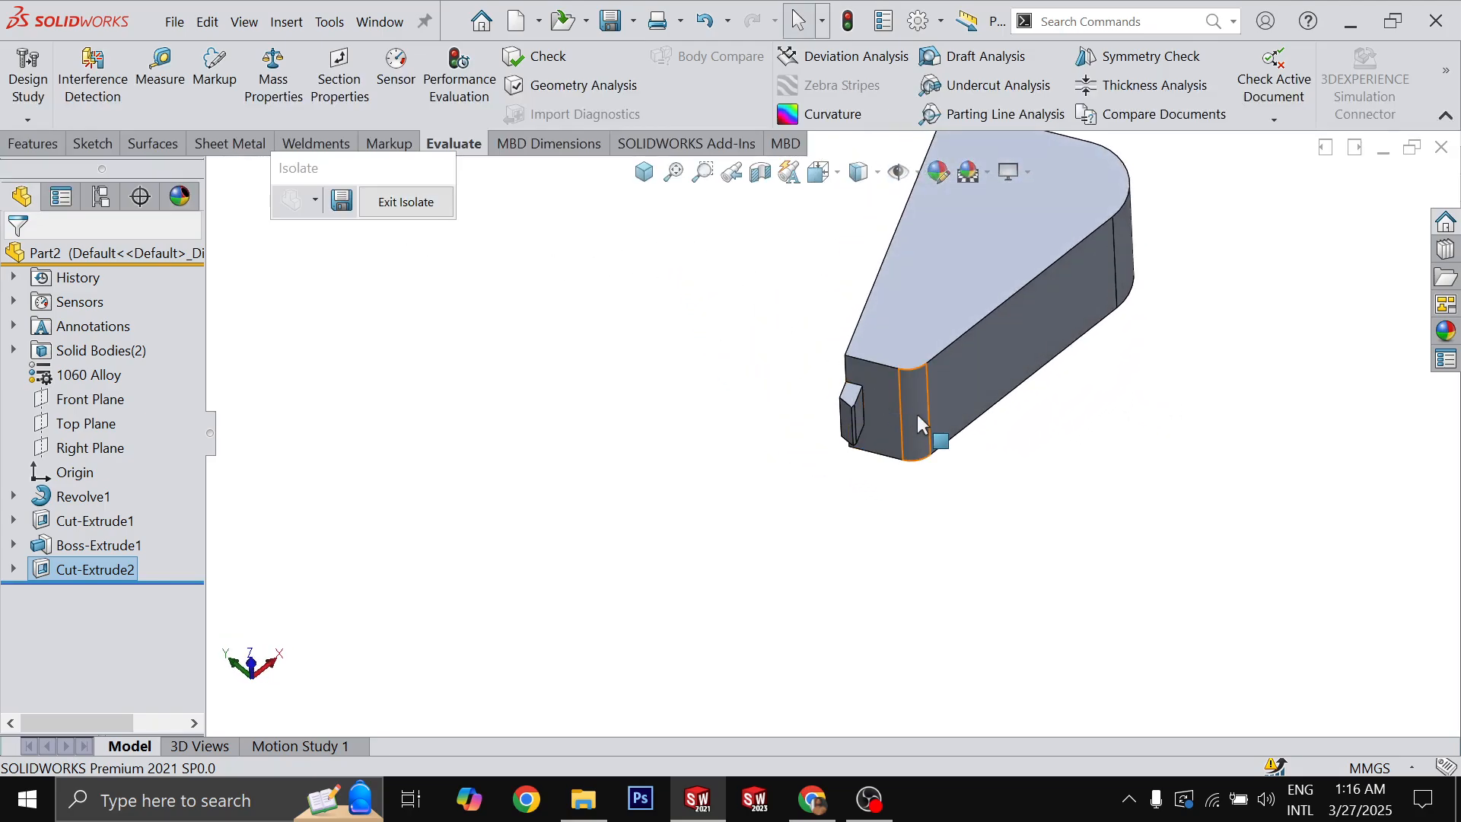
{"action": "left_click", "coordinate": [898, 419]}
{"action": "middle_click_drag", "start_coordinate": [960, 398], "coordinate": [1058, 324]}
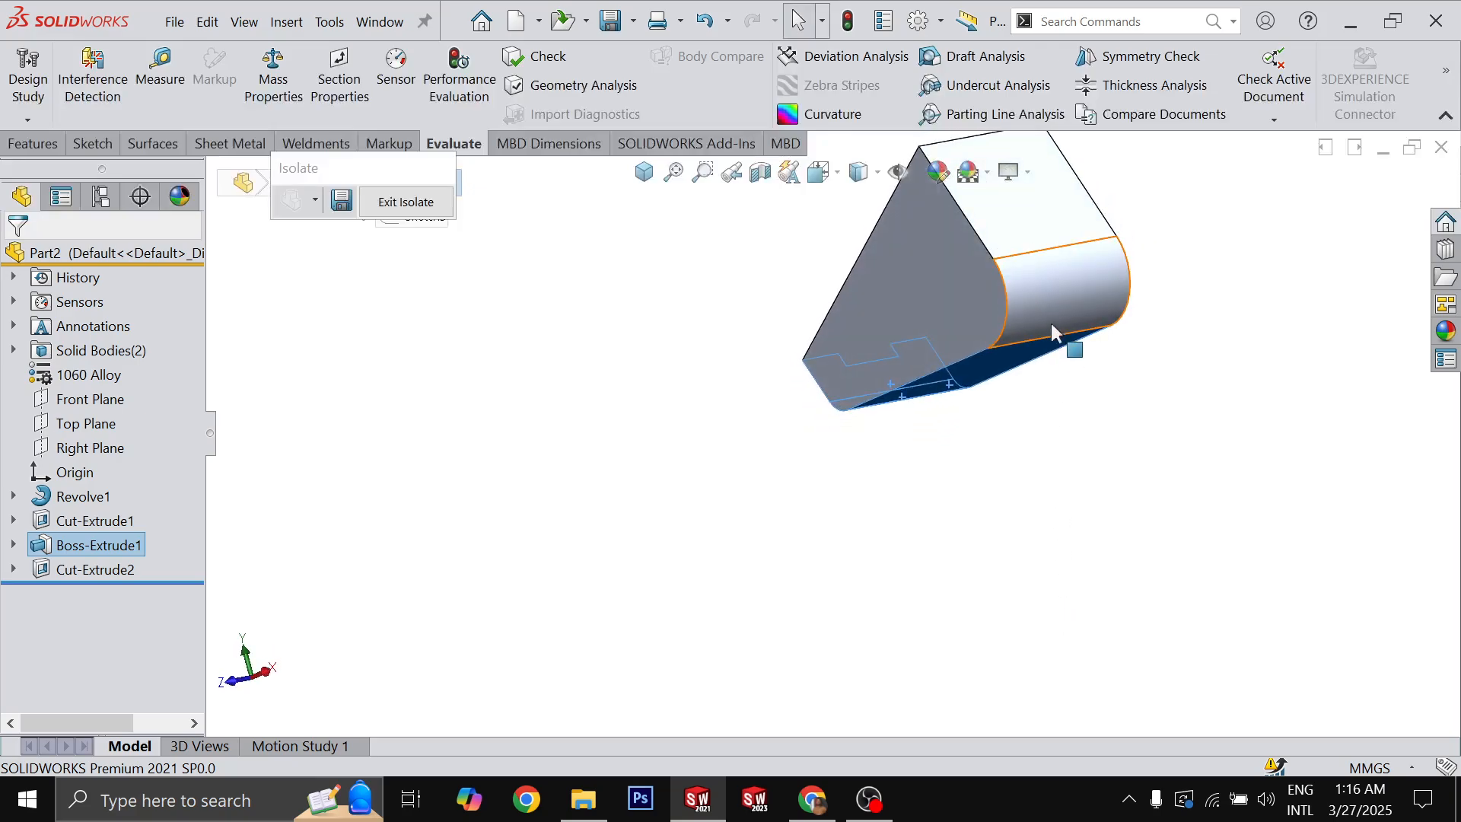
{"action": "left_click", "coordinate": [1028, 230]}
{"action": "left_click", "coordinate": [1065, 178]}
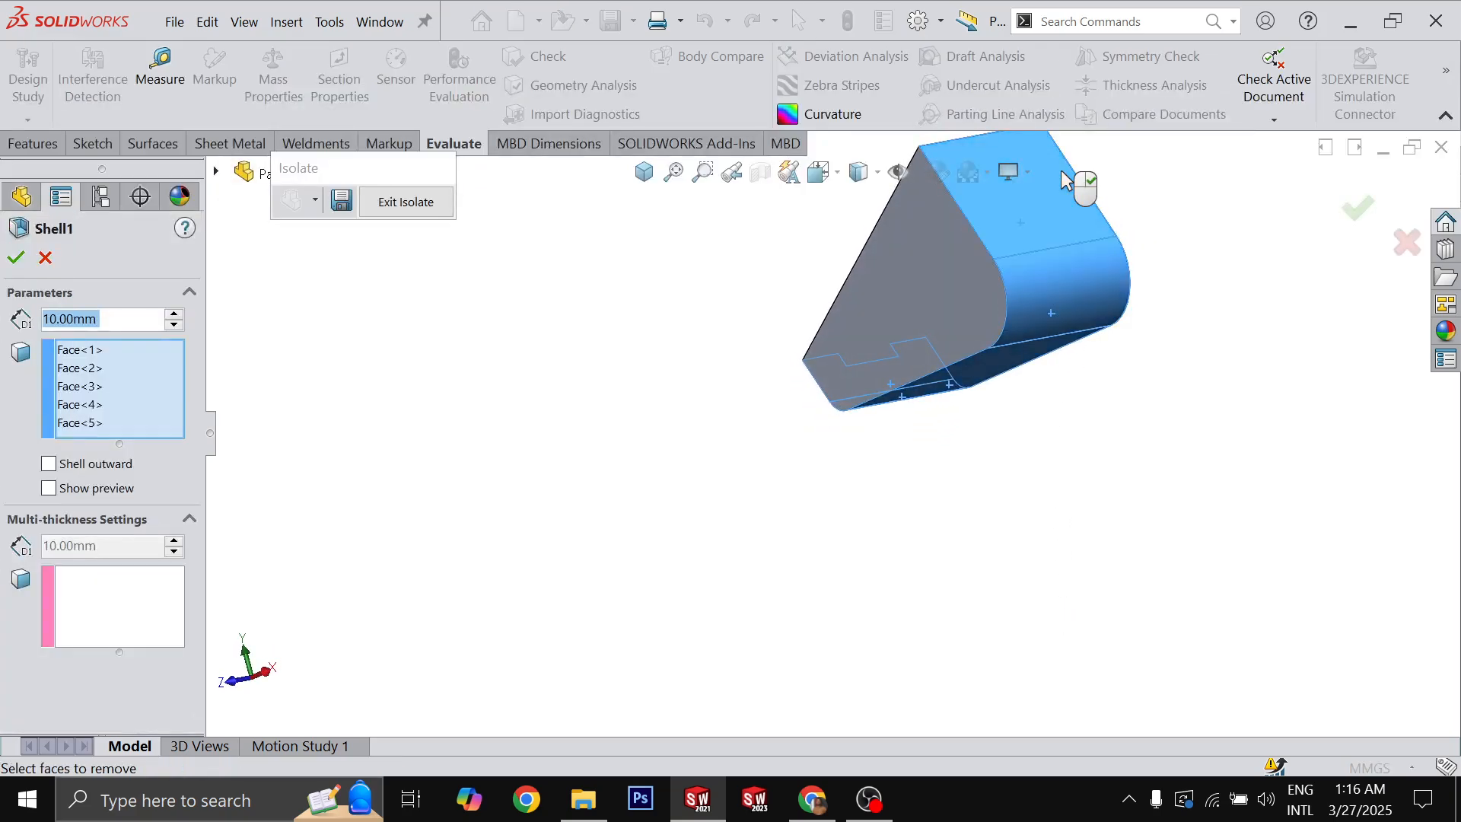
{"action": "key", "text": "alt+Tab"}
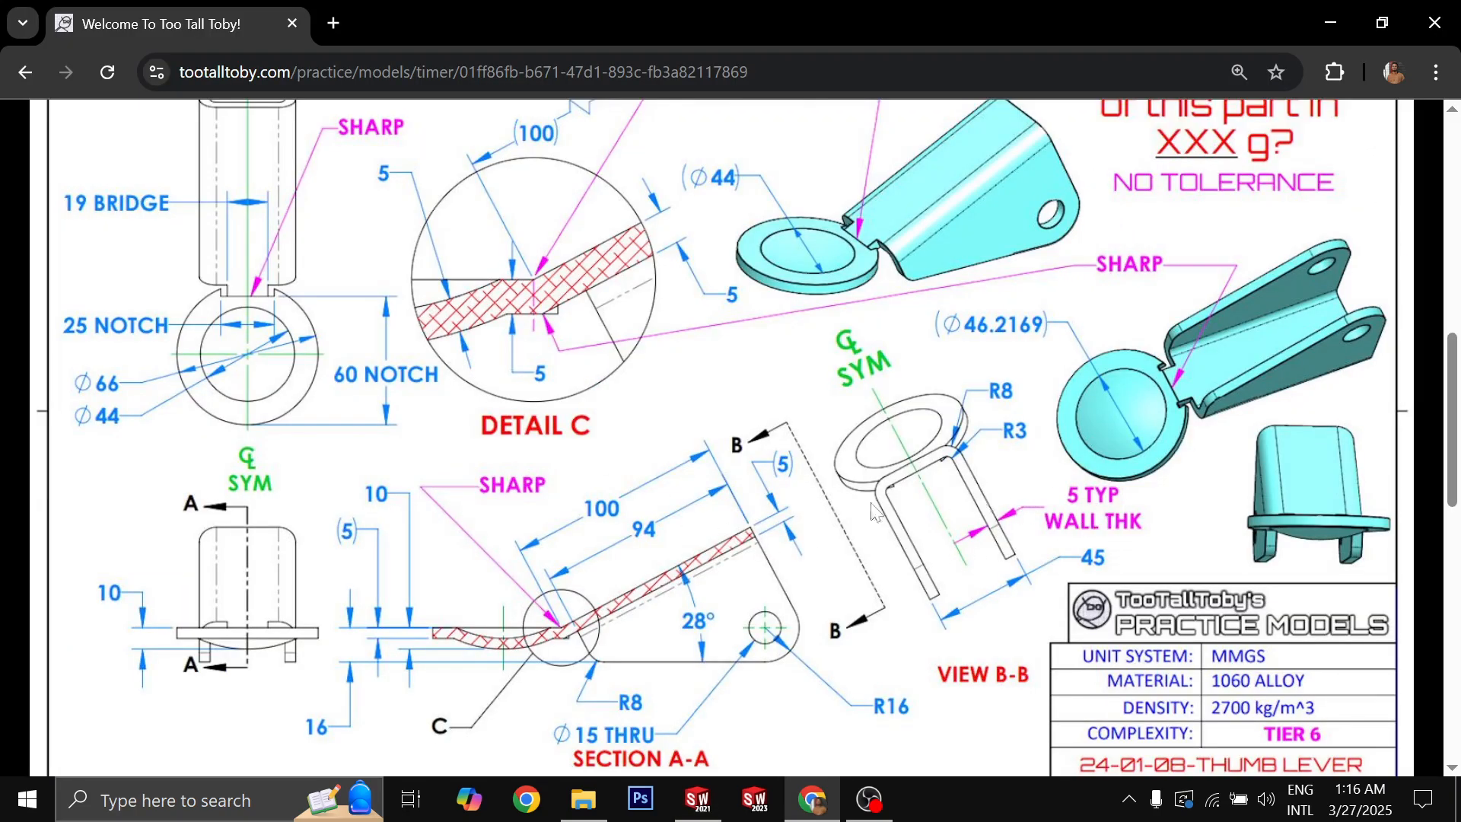
{"action": "key", "text": "alt+Tab"}
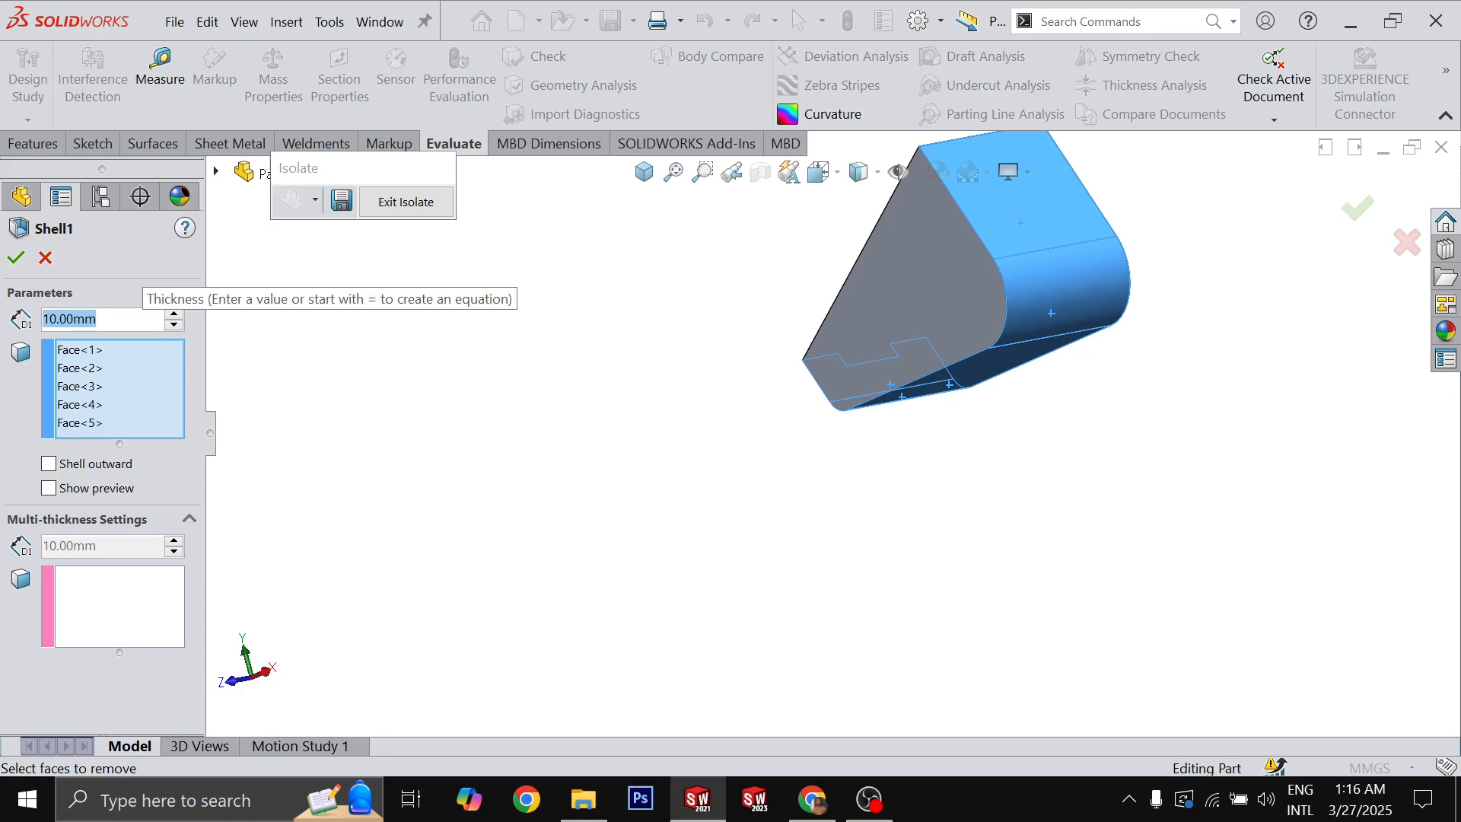
{"action": "type", "text": "5"}
{"action": "key", "text": "Return"}
{"action": "key", "text": "Return"}
{"action": "middle_click_drag", "start_coordinate": [940, 551], "coordinate": [455, 724]}
- Roll the feature history back to just before the shell, leaving the notch cut as the last active feature
{"action": "left_click_drag", "start_coordinate": [114, 607], "coordinate": [114, 583]}
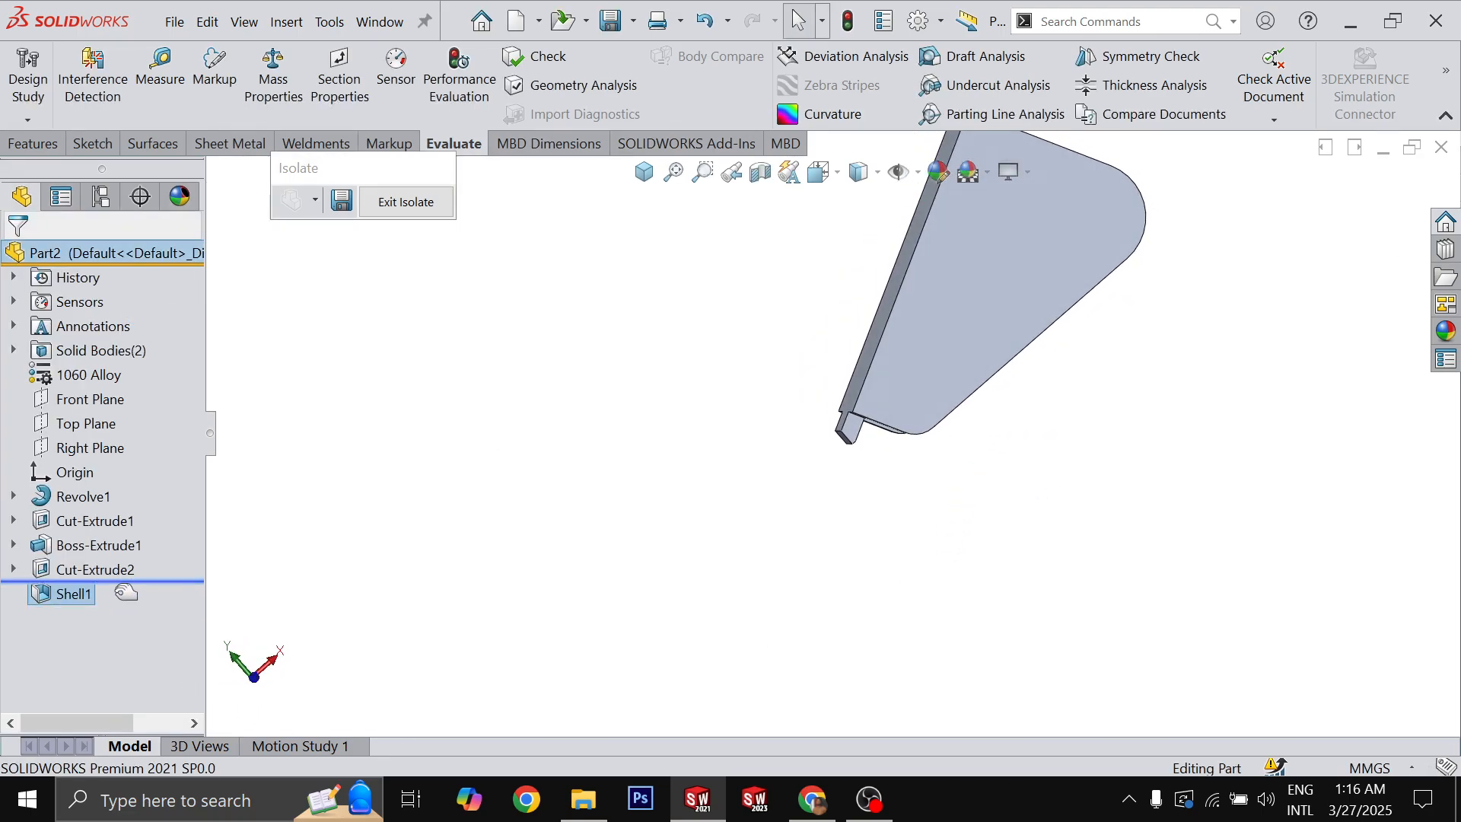
{"action": "middle_click_drag", "start_coordinate": [978, 341], "coordinate": [956, 303]}
{"action": "scroll", "coordinate": [956, 319], "scroll_direction": "down", "scroll_amount": 4}
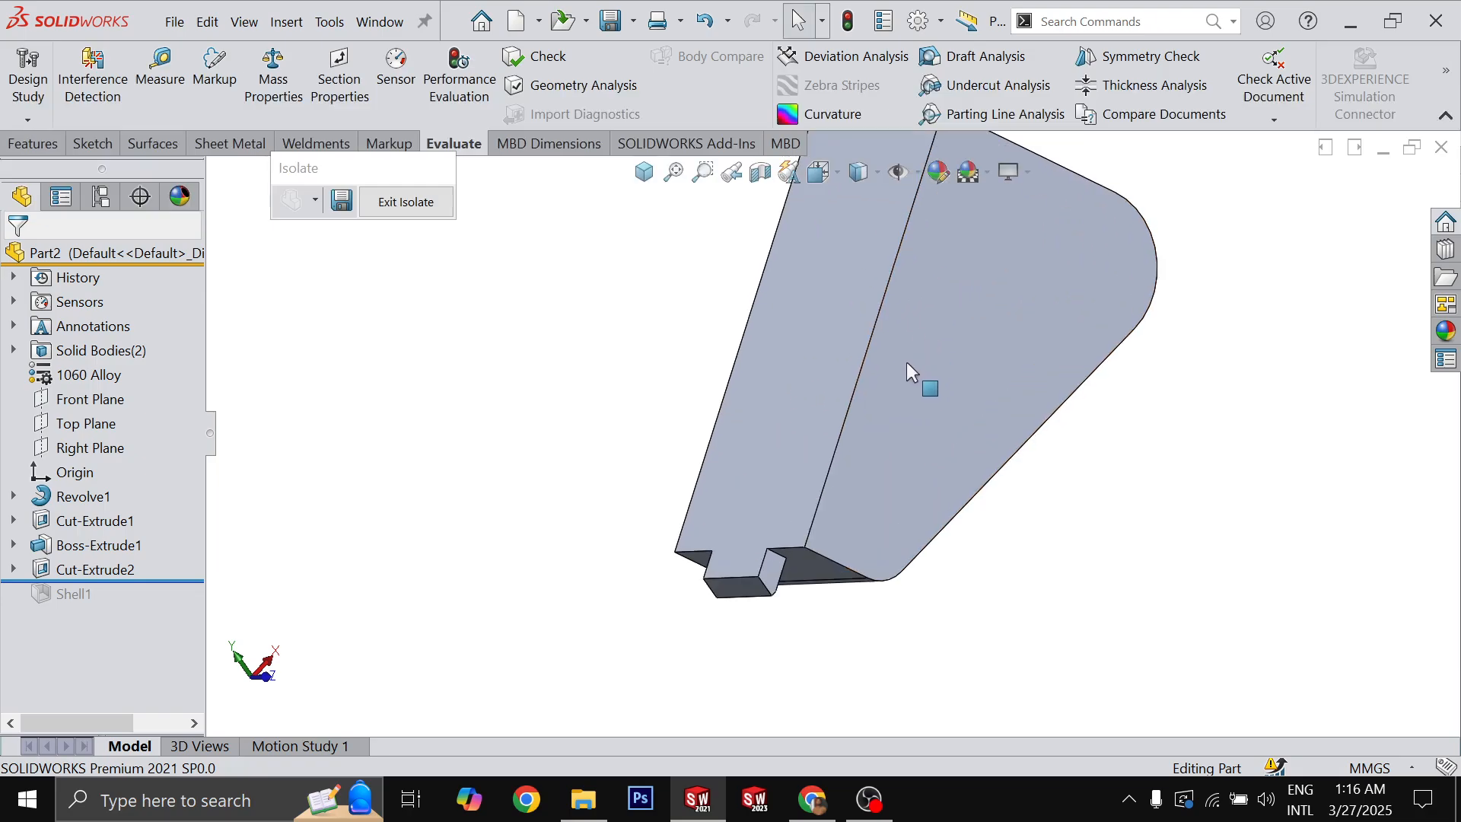
- Fillet the two long edges of the sloped top face with an 8 mm radius, and roll the history forward past the shell
{"action": "key", "text": "alt+Tab"}
{"action": "key", "text": "alt+Tab"}
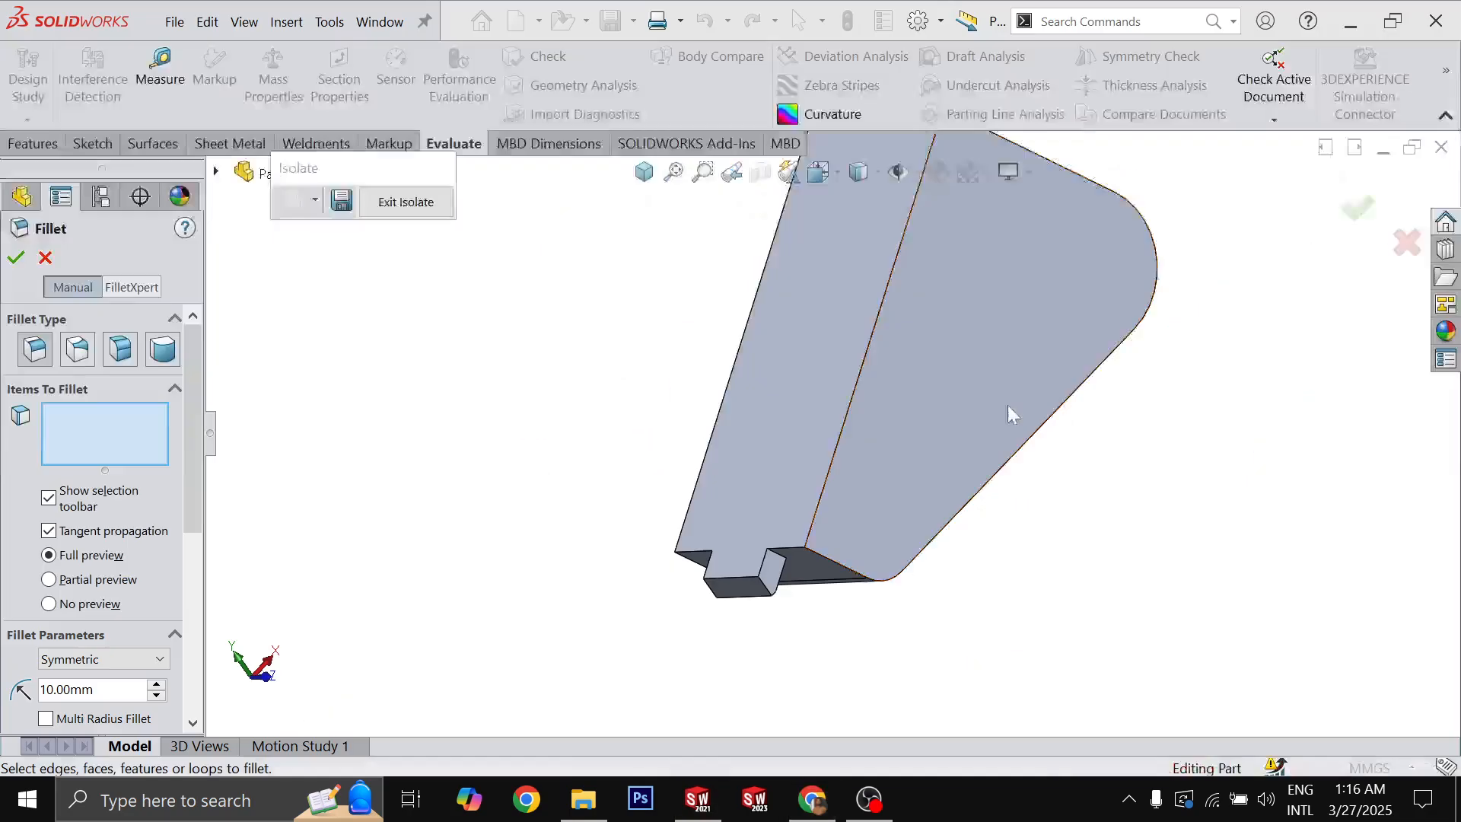
{"action": "double_click", "coordinate": [105, 692]}
{"action": "type", "text": "8"}
{"action": "key", "text": "Return"}
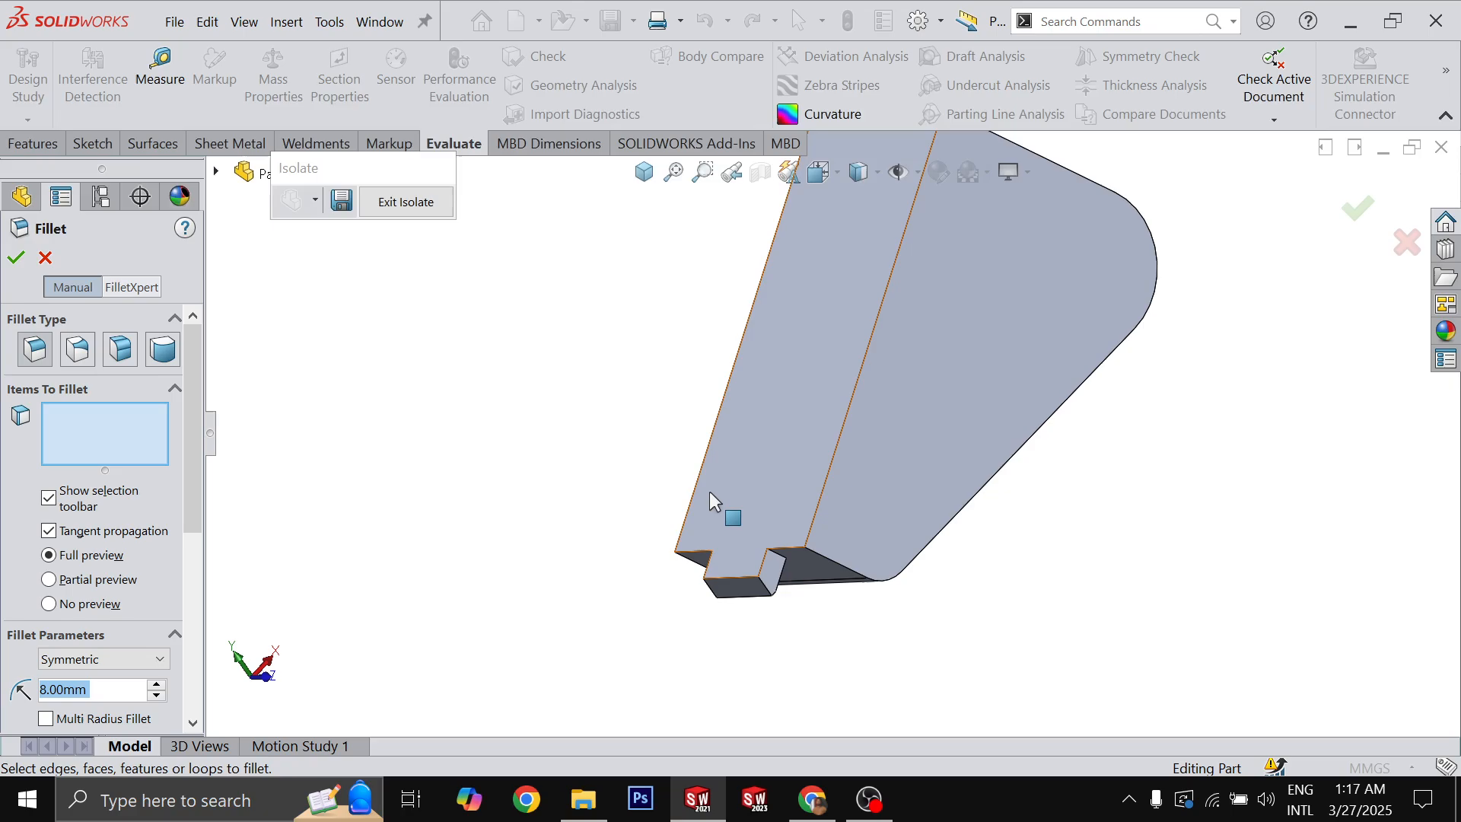
{"action": "left_click", "coordinate": [847, 424]}
{"action": "left_click", "coordinate": [722, 405]}
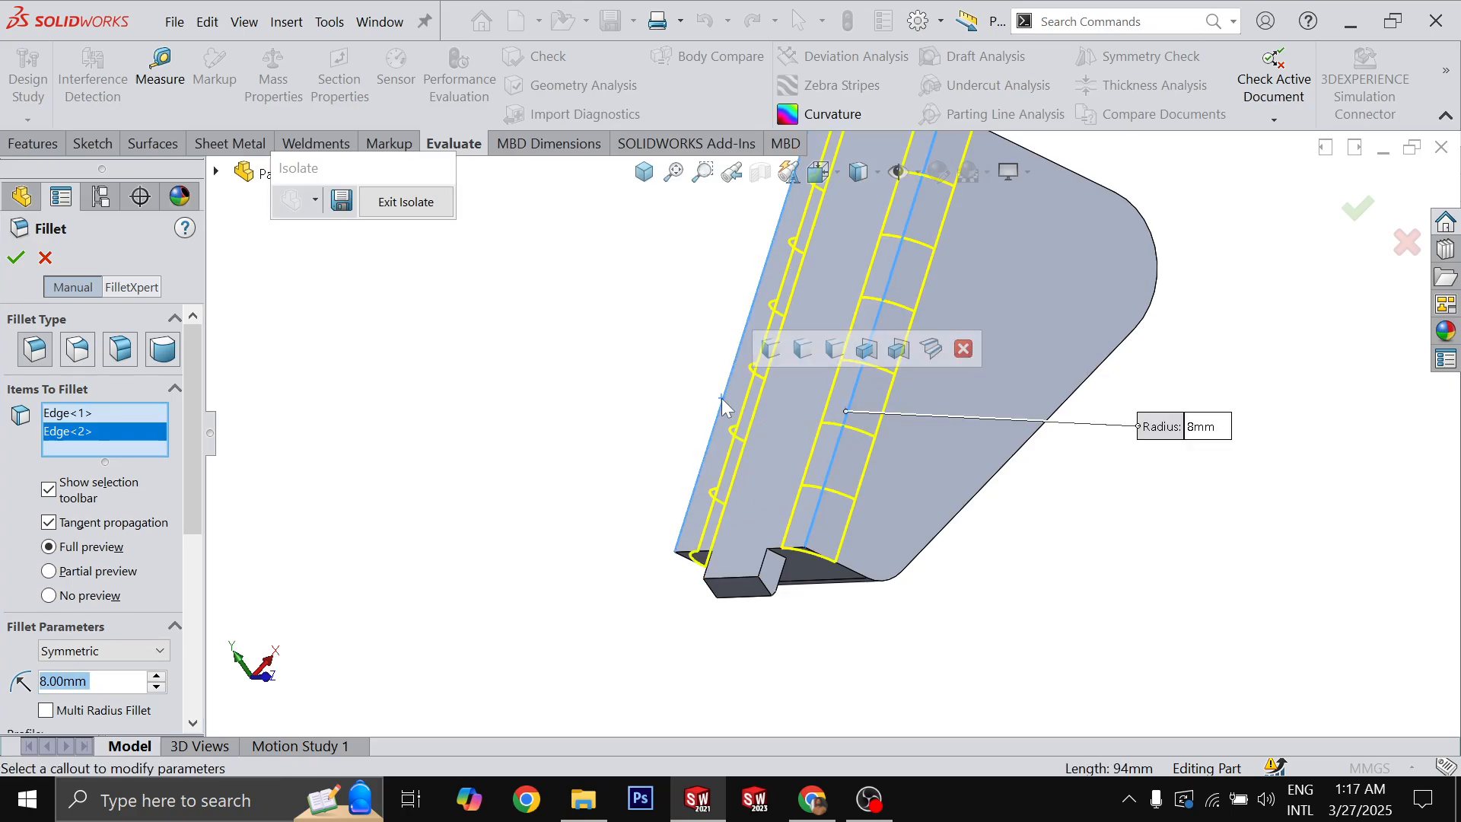
{"action": "middle_click_drag", "start_coordinate": [1069, 563], "coordinate": [1009, 426]}
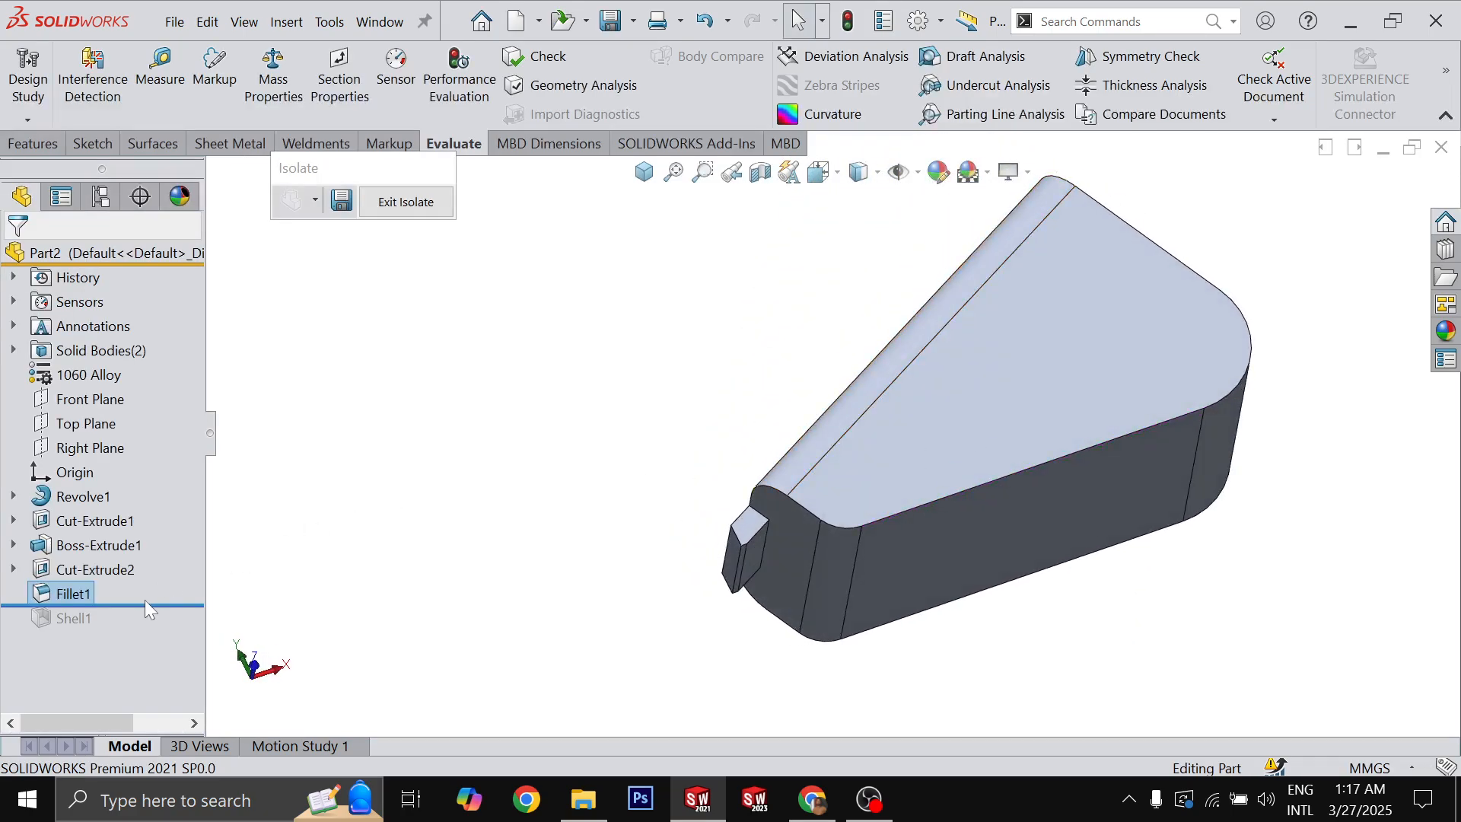
{"action": "left_click_drag", "start_coordinate": [142, 606], "coordinate": [142, 631]}
{"action": "middle_click_drag", "start_coordinate": [1141, 427], "coordinate": [782, 433]}
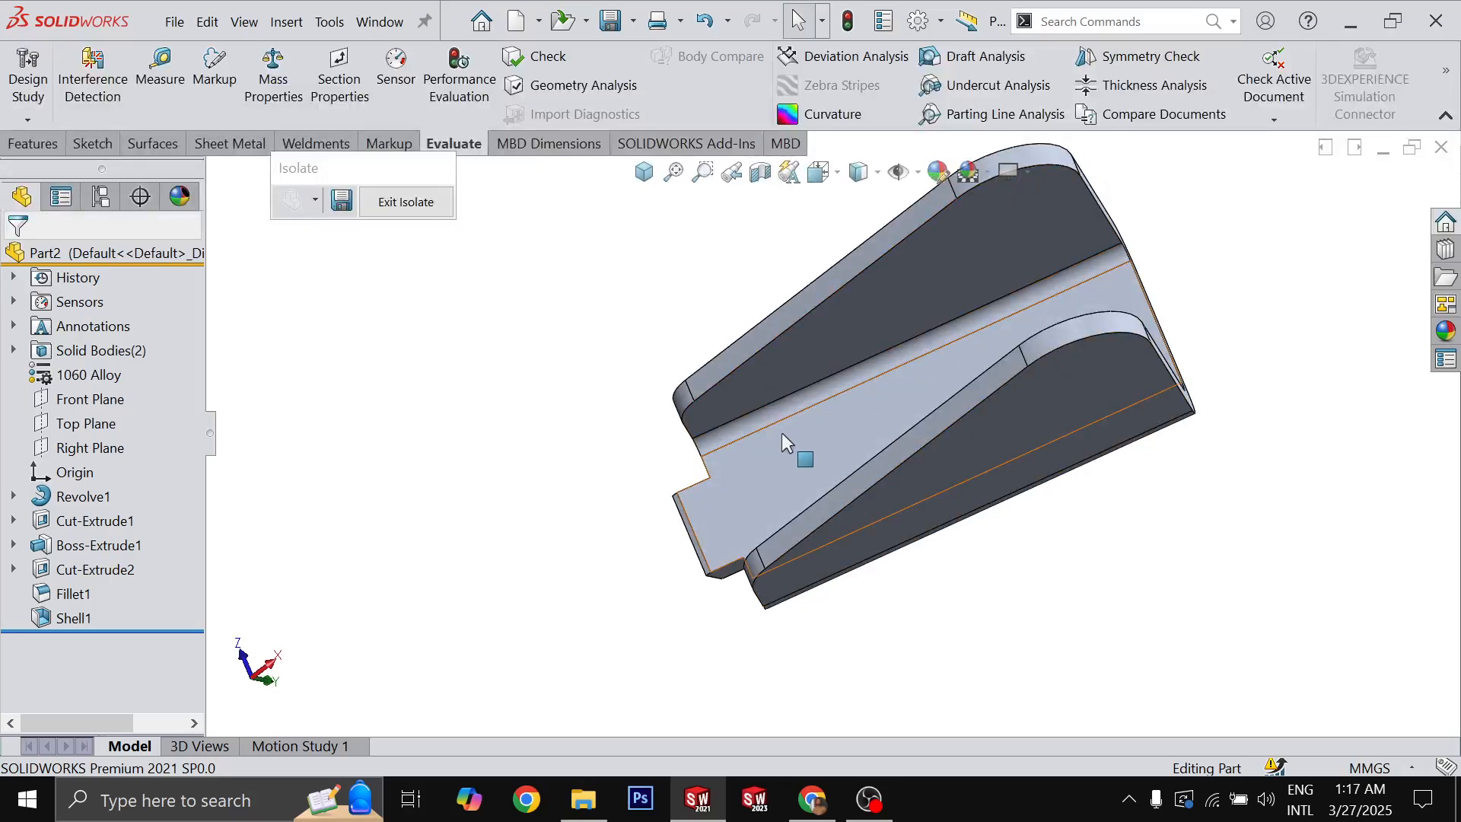
- Sketch a 15 mm diameter circle on the lever's side face, concentric with the large R16 rounded corner
{"action": "left_click", "coordinate": [752, 412]}
{"action": "left_click", "coordinate": [745, 425]}
{"action": "left_click", "coordinate": [603, 450]}
{"action": "middle_click_drag", "start_coordinate": [694, 396], "coordinate": [920, 648]}
{"action": "left_click", "coordinate": [1207, 403]}
{"action": "left_click", "coordinate": [1255, 380]}
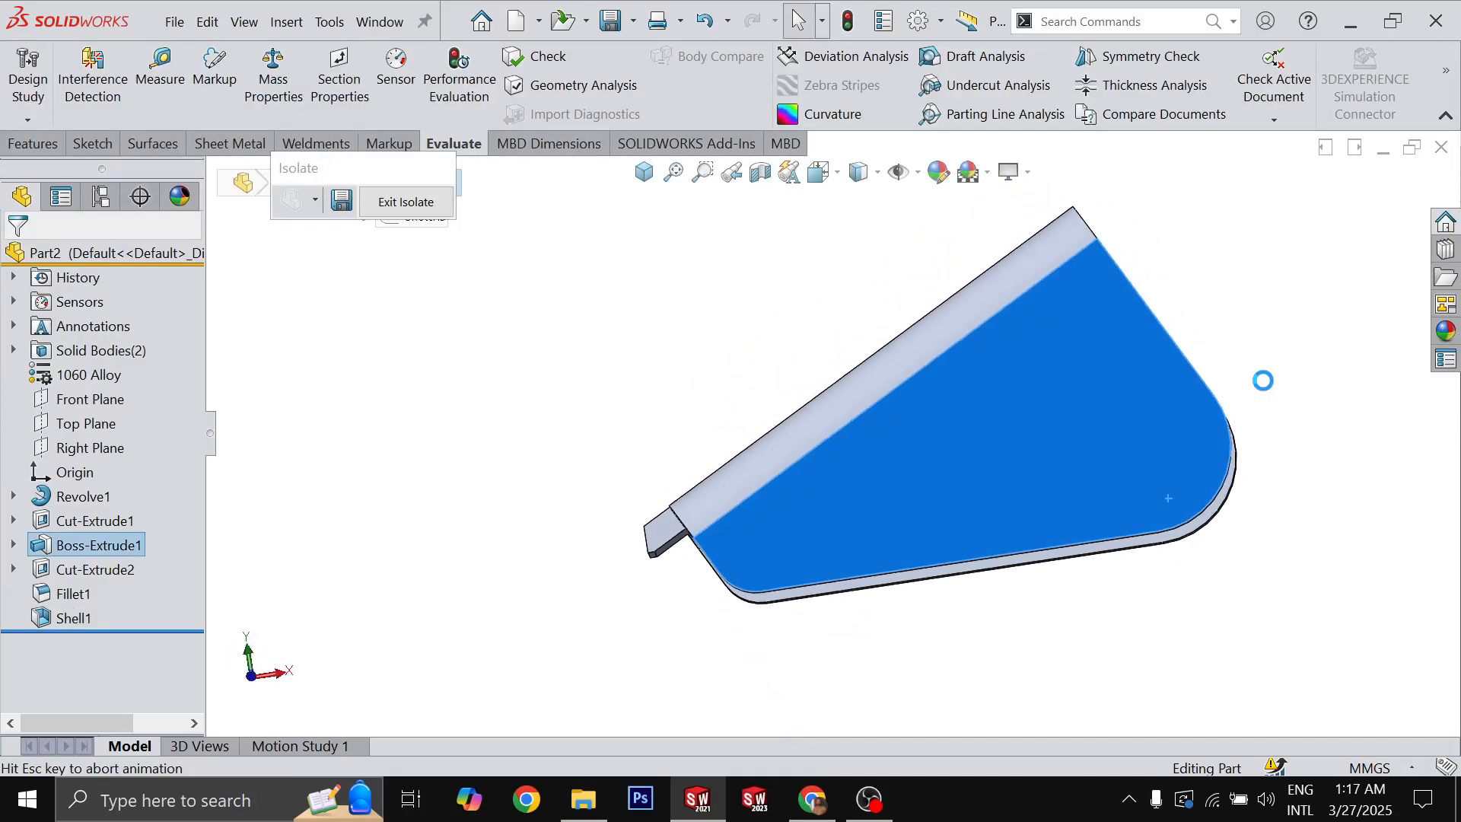
{"action": "key", "text": "alt+Tab"}
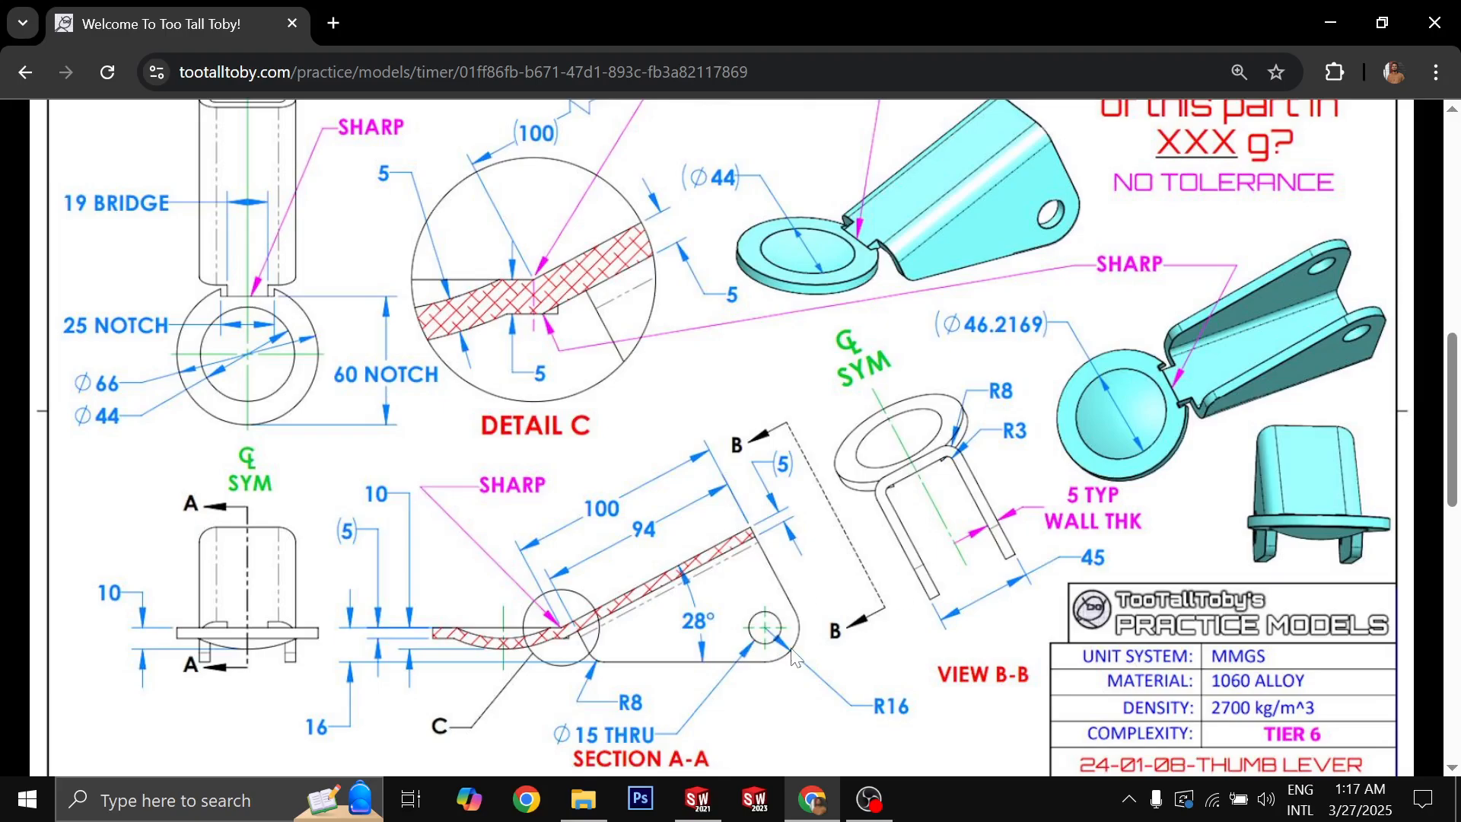
{"action": "key", "text": "alt+Tab"}
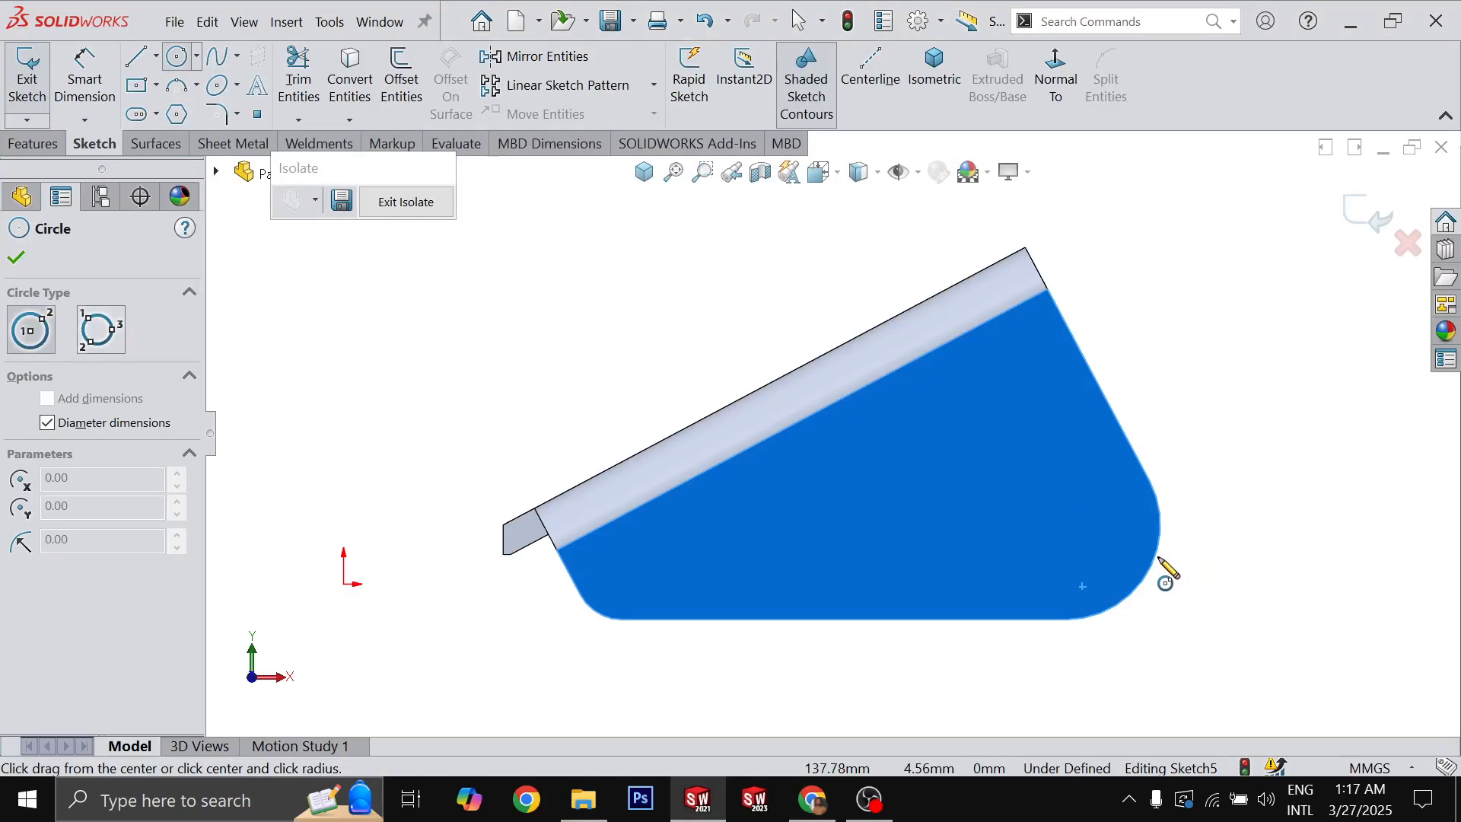
{"action": "left_click", "coordinate": [1066, 525]}
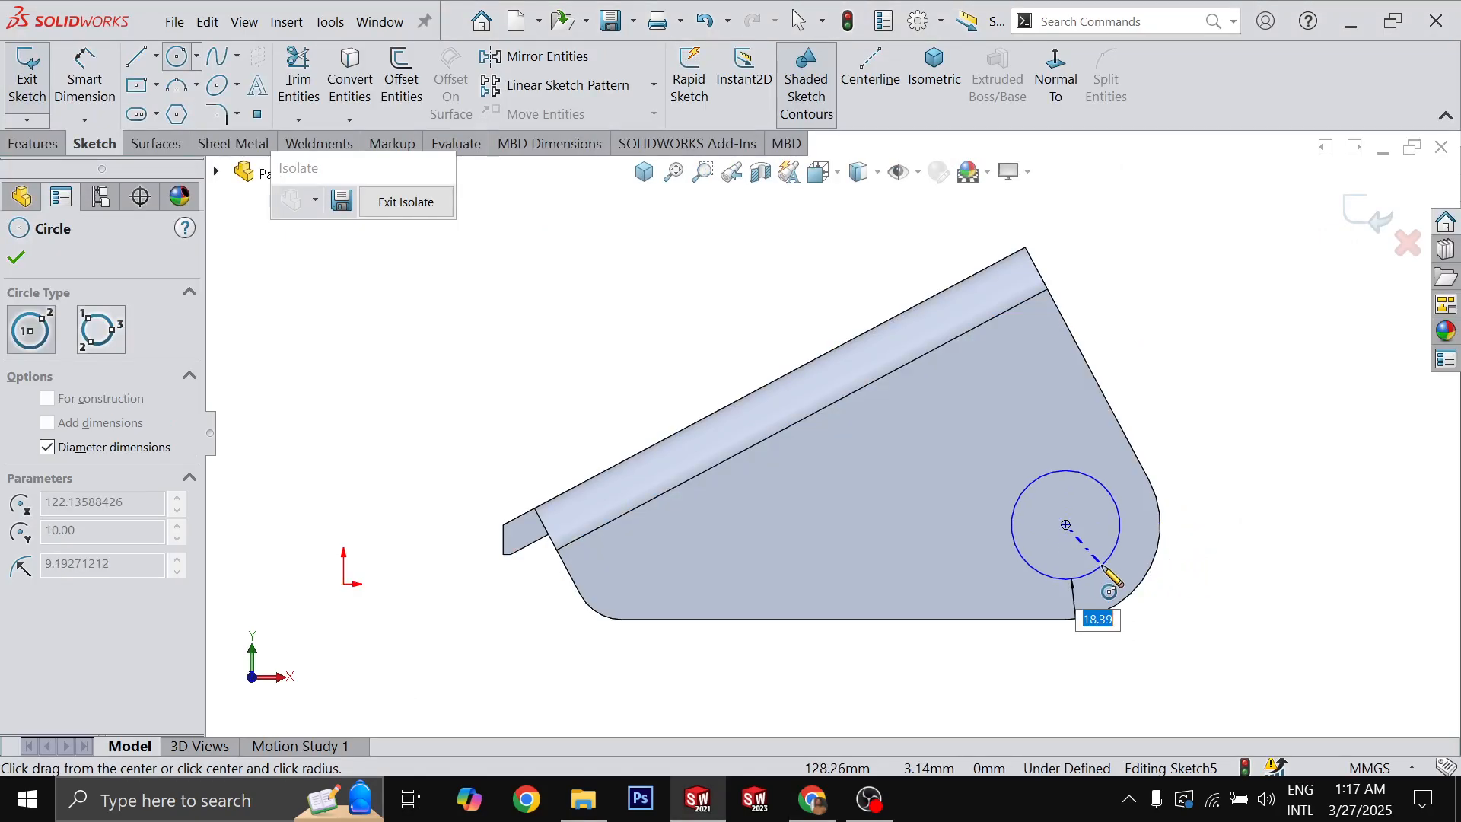
{"action": "key", "text": "Return"}
- Cut the 15 mm circle through both side walls of the lever body and exit the isolated view
{"action": "key", "text": "x"}
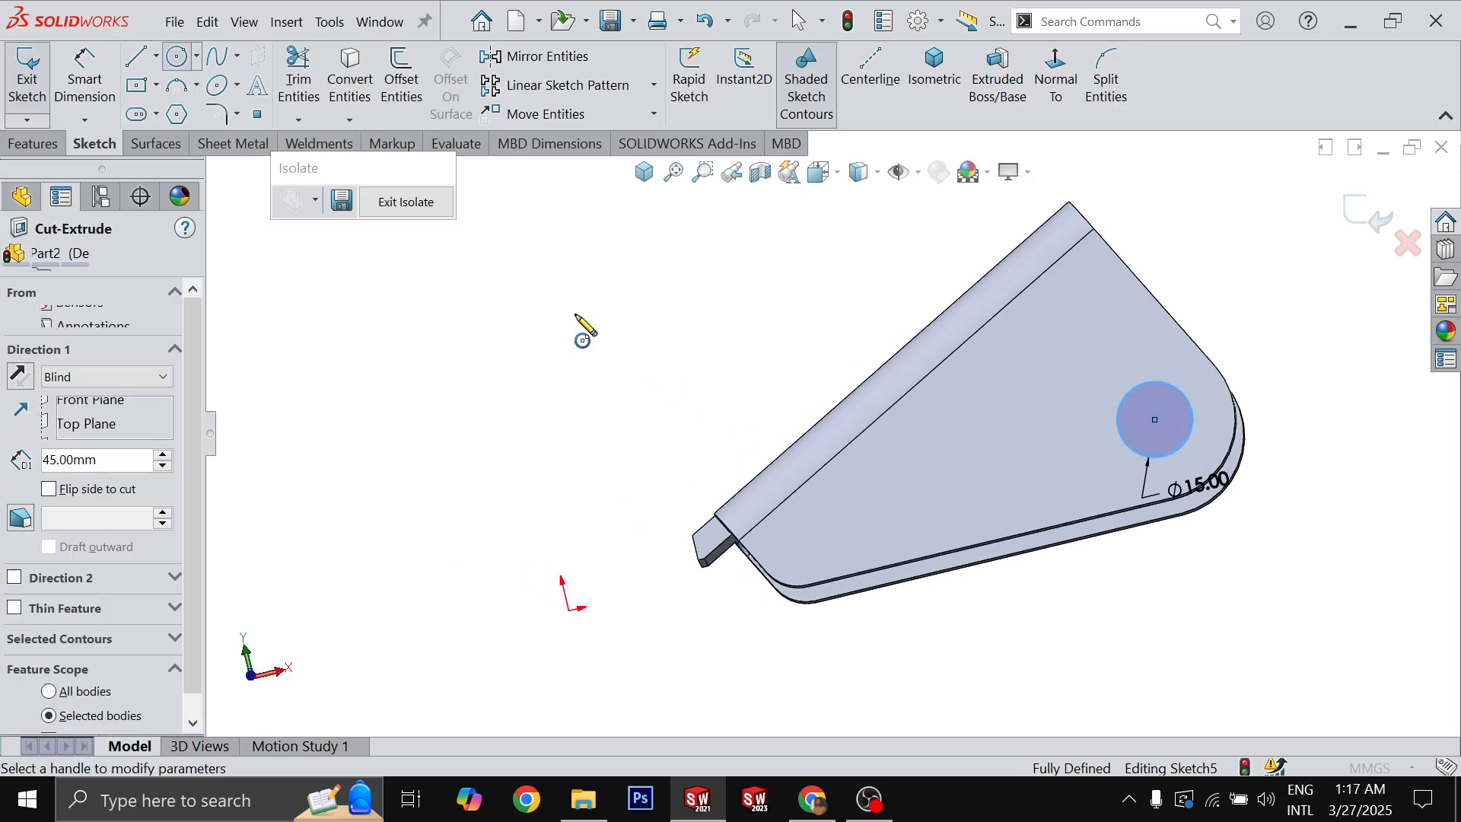
{"action": "right_click", "coordinate": [579, 315]}
{"action": "left_click", "coordinate": [606, 308]}
{"action": "key", "text": "Return"}
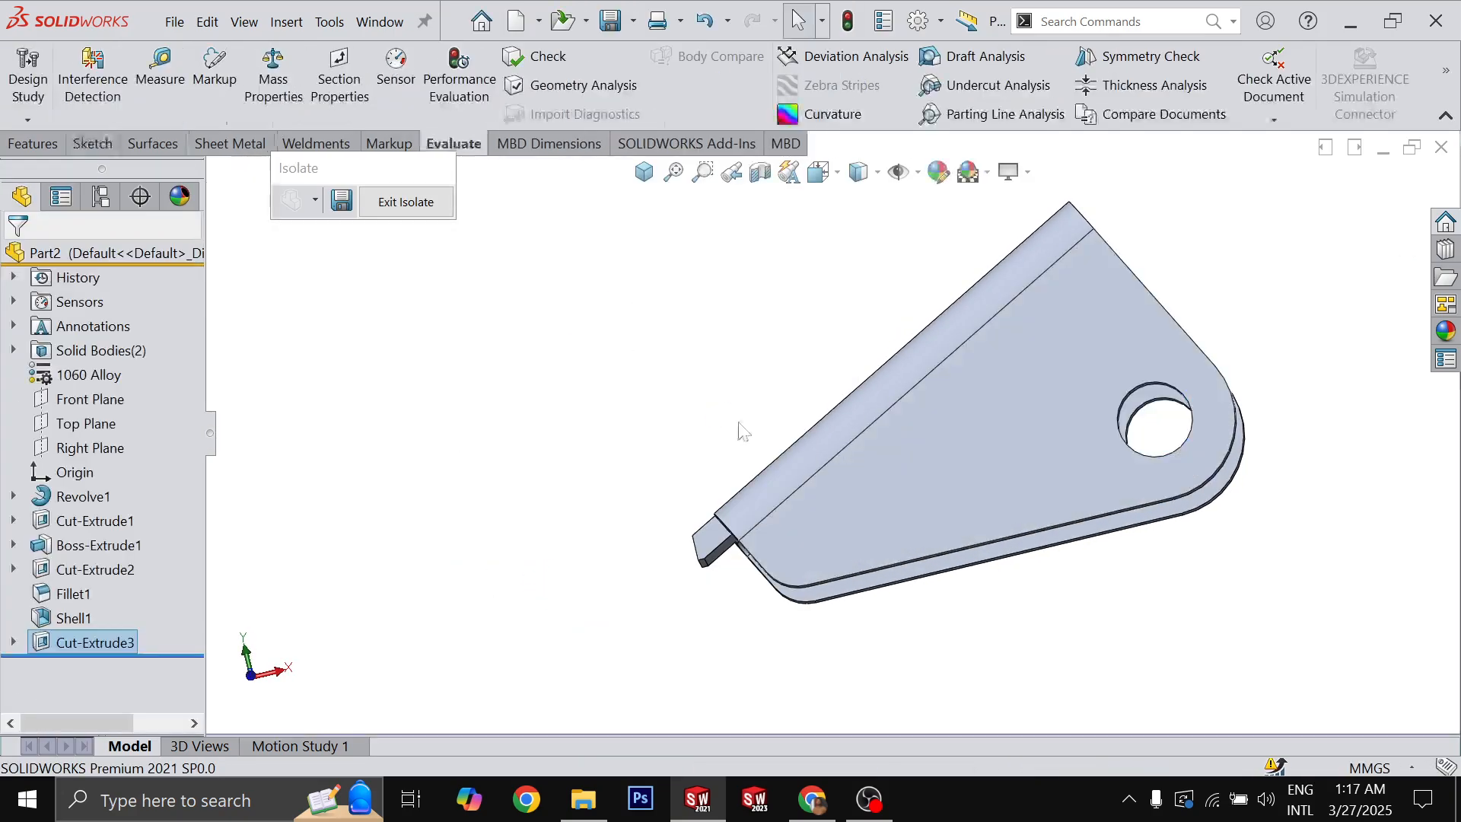
{"action": "left_click", "coordinate": [405, 202]}
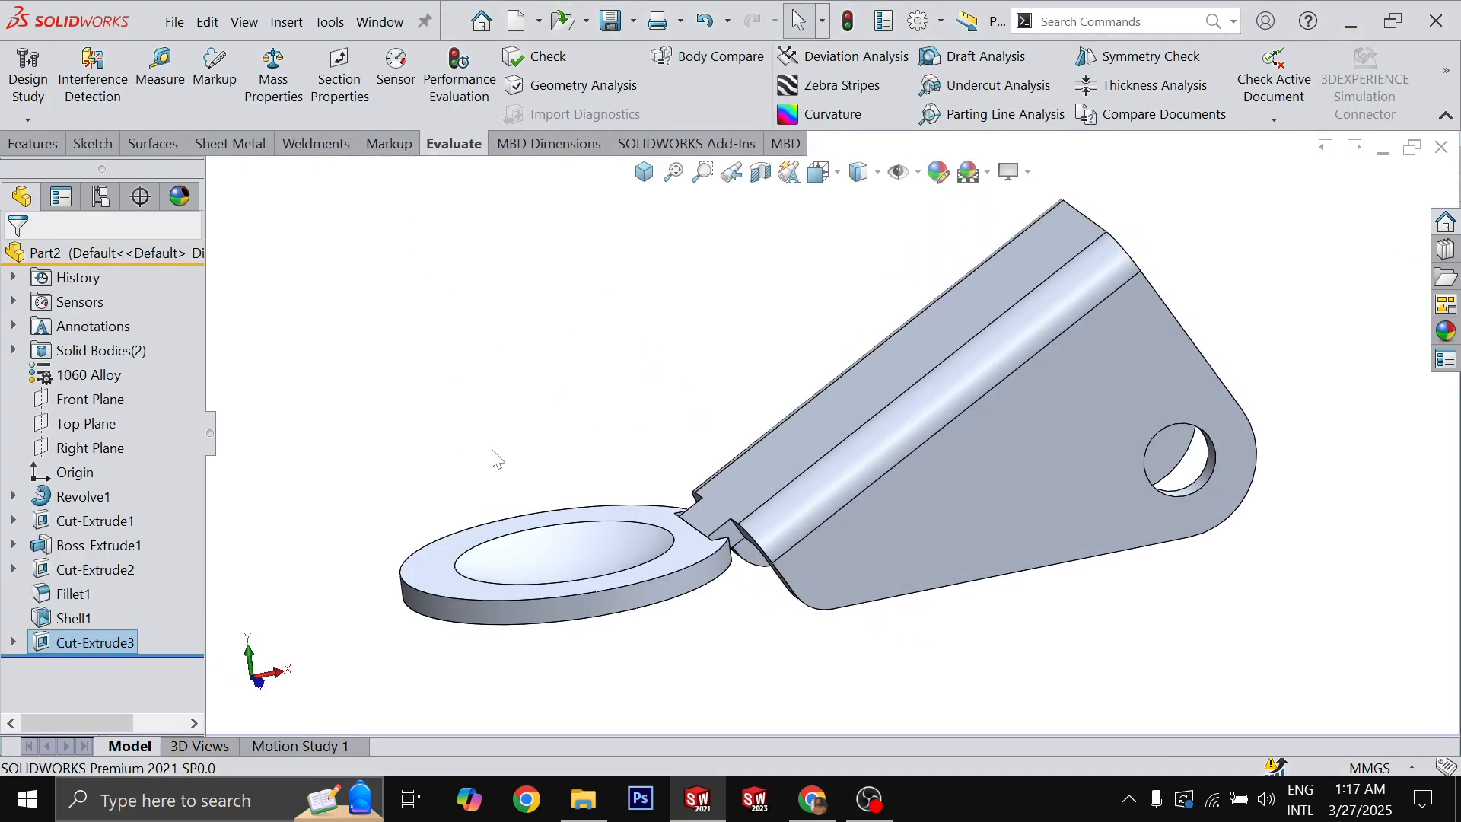
- Combine the thumb disc body and the lever body into a single solid body
{"action": "middle_click_drag", "start_coordinate": [457, 456], "coordinate": [623, 270]}
{"action": "left_click", "coordinate": [644, 172]}
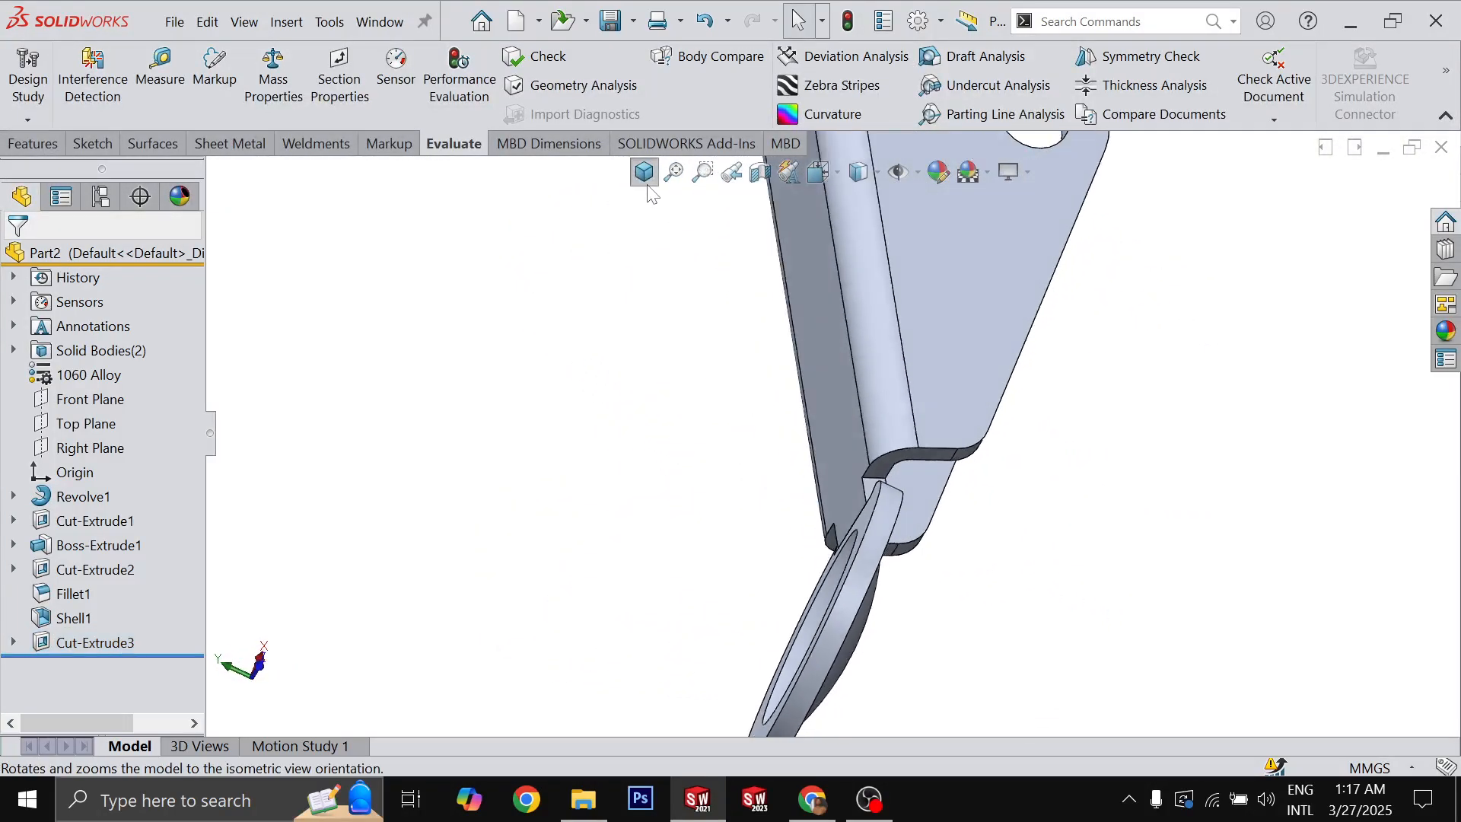
{"action": "middle_click_drag", "start_coordinate": [878, 490], "coordinate": [1077, 217]}
{"action": "key", "text": "alt+Tab"}
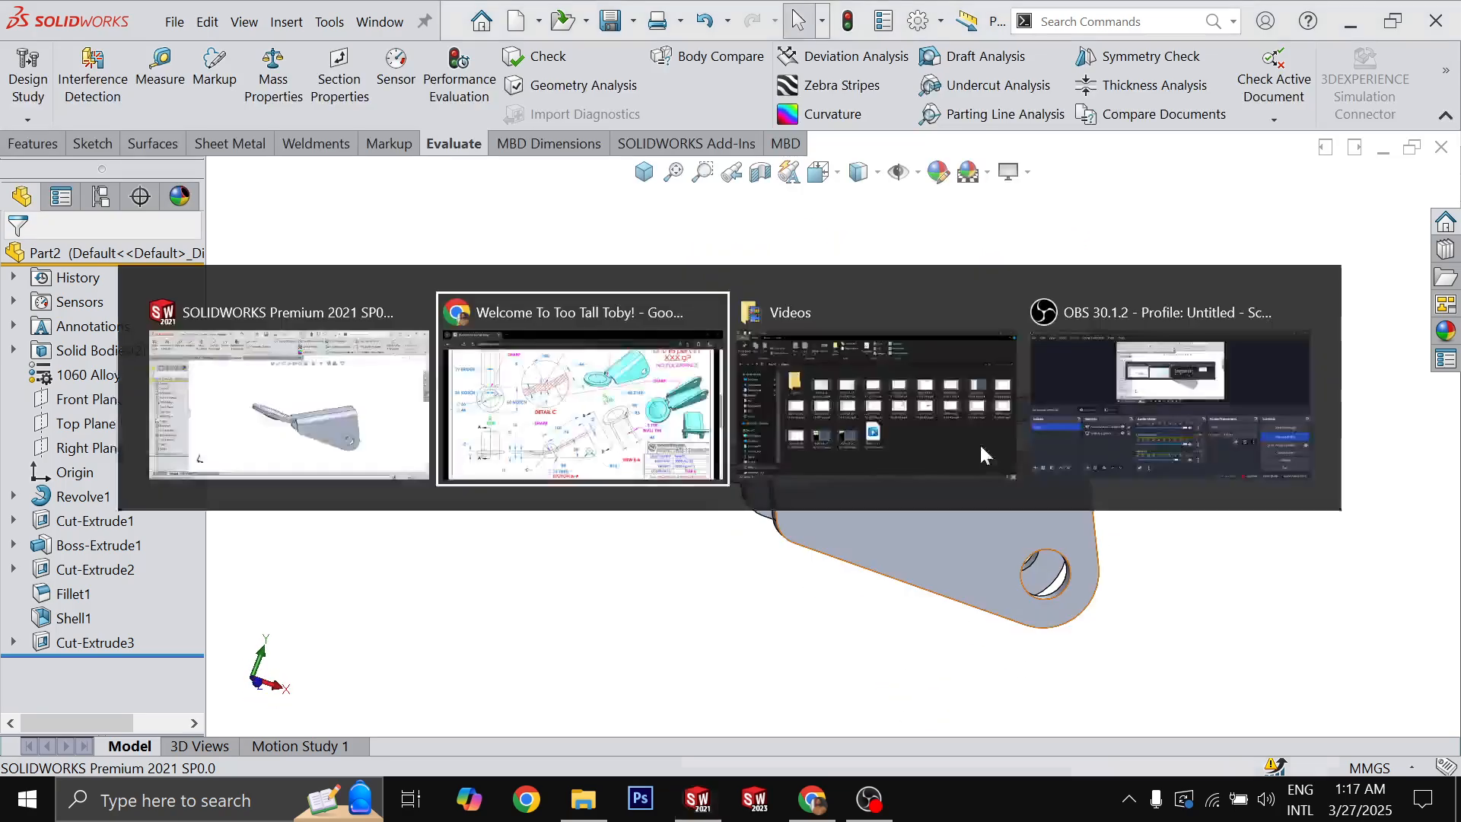
{"action": "key", "text": "alt+Tab"}
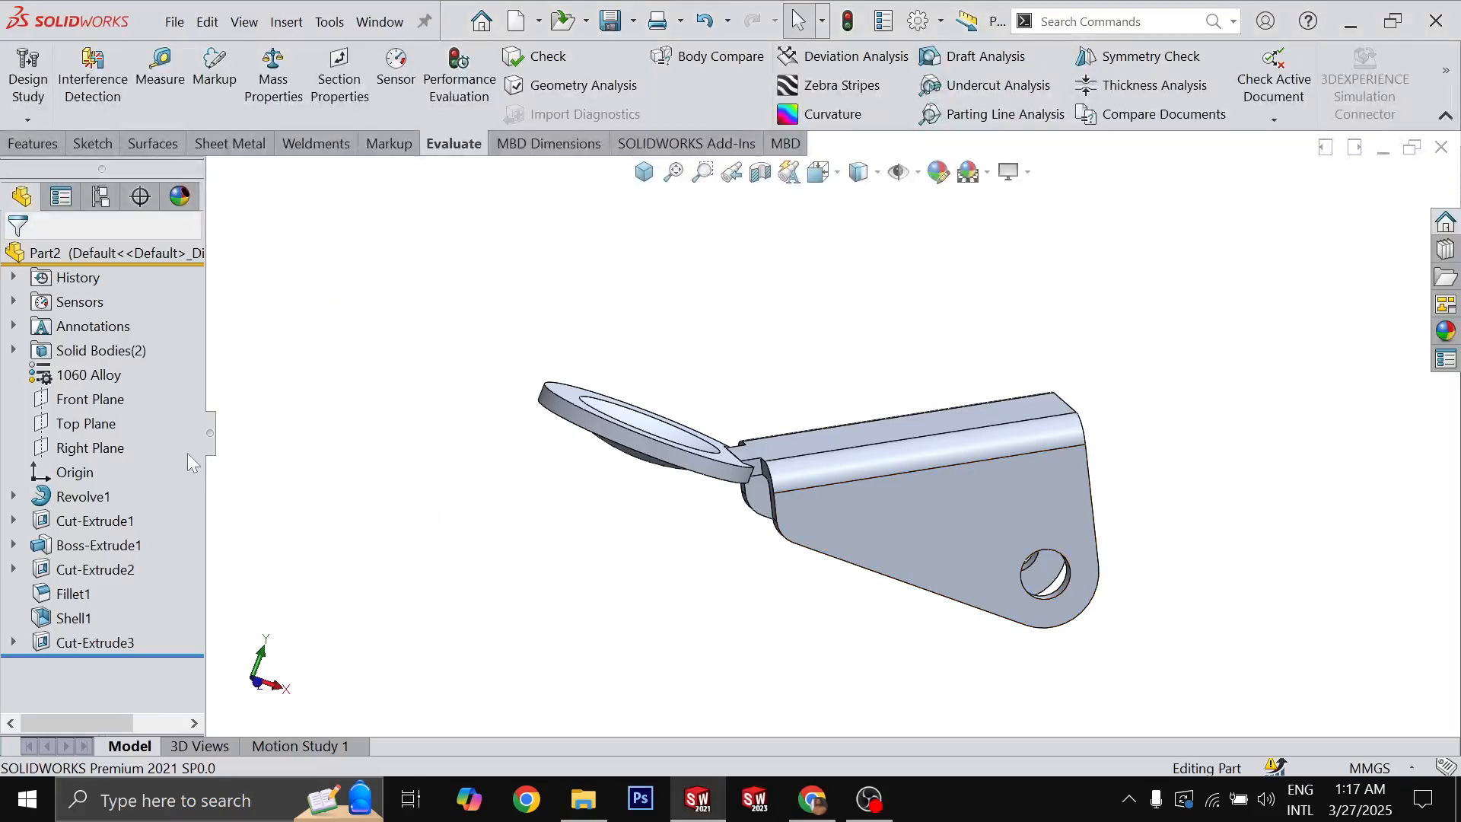
{"action": "left_click", "coordinate": [14, 350]}
{"action": "left_click", "coordinate": [107, 375]}
{"action": "left_click", "coordinate": [107, 399], "text": "shift"}
{"action": "right_click", "coordinate": [107, 399]}
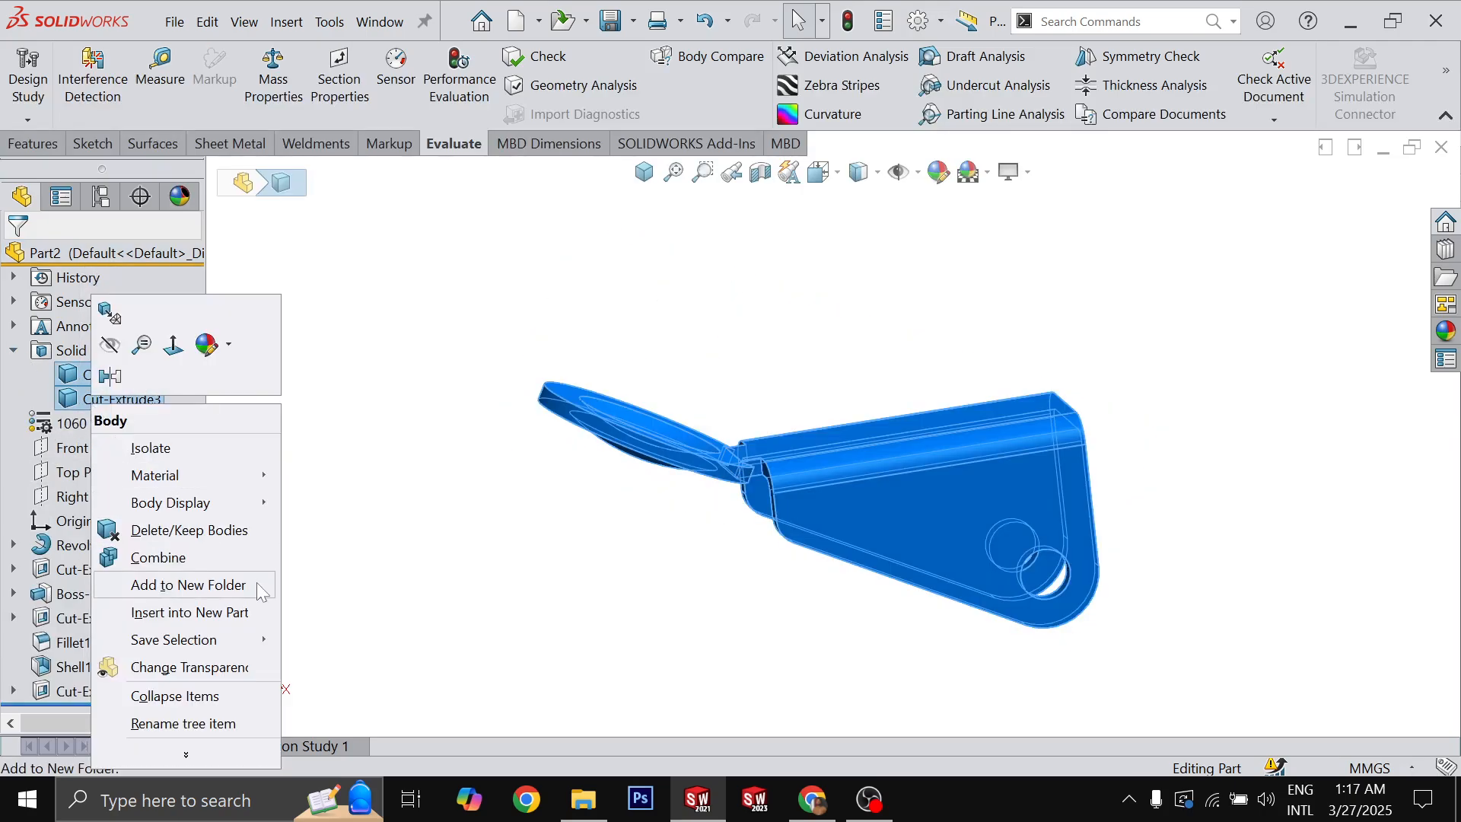
{"action": "left_click", "coordinate": [155, 563]}
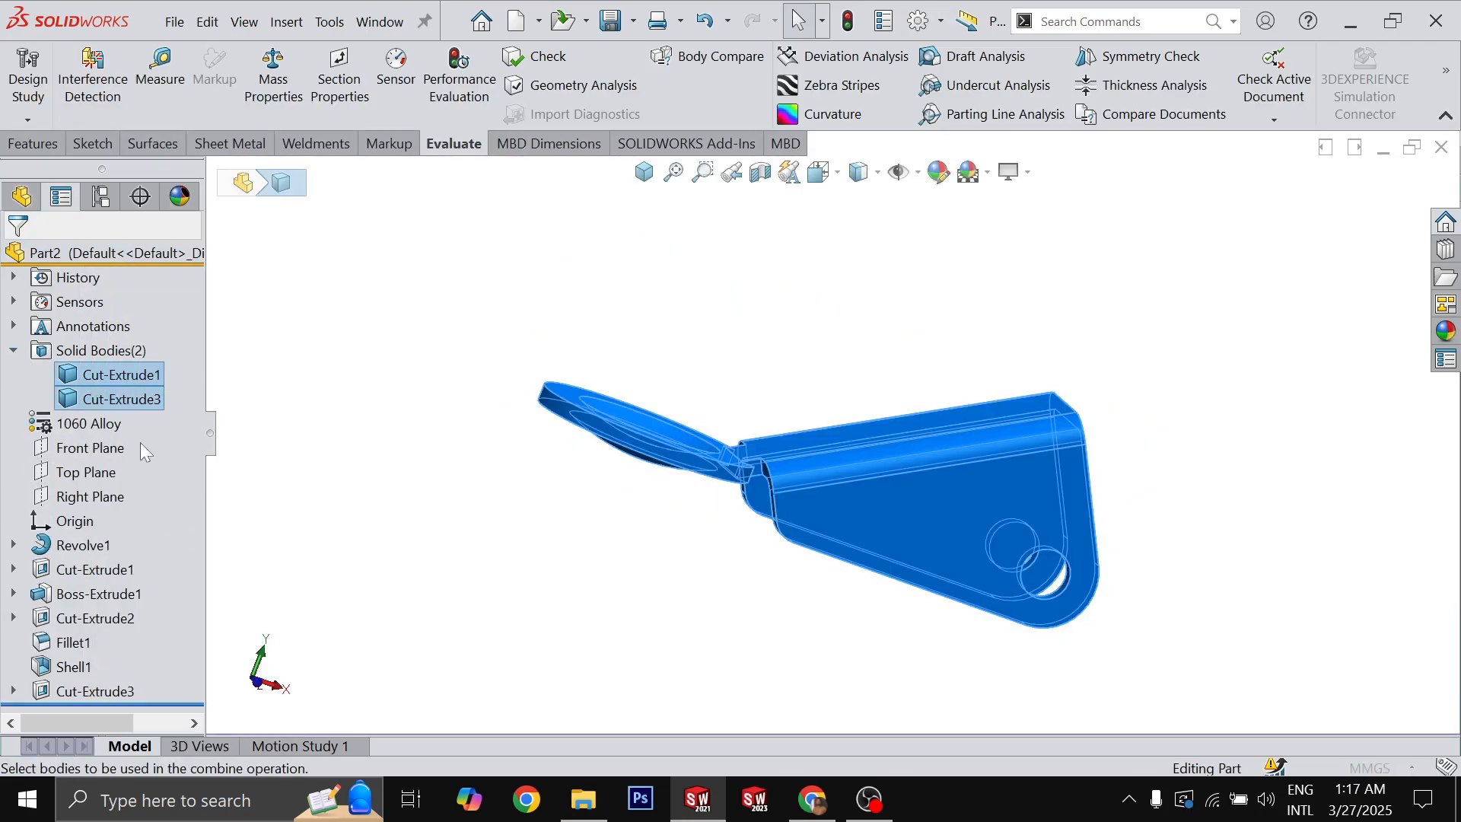
{"action": "left_click", "coordinate": [15, 255]}
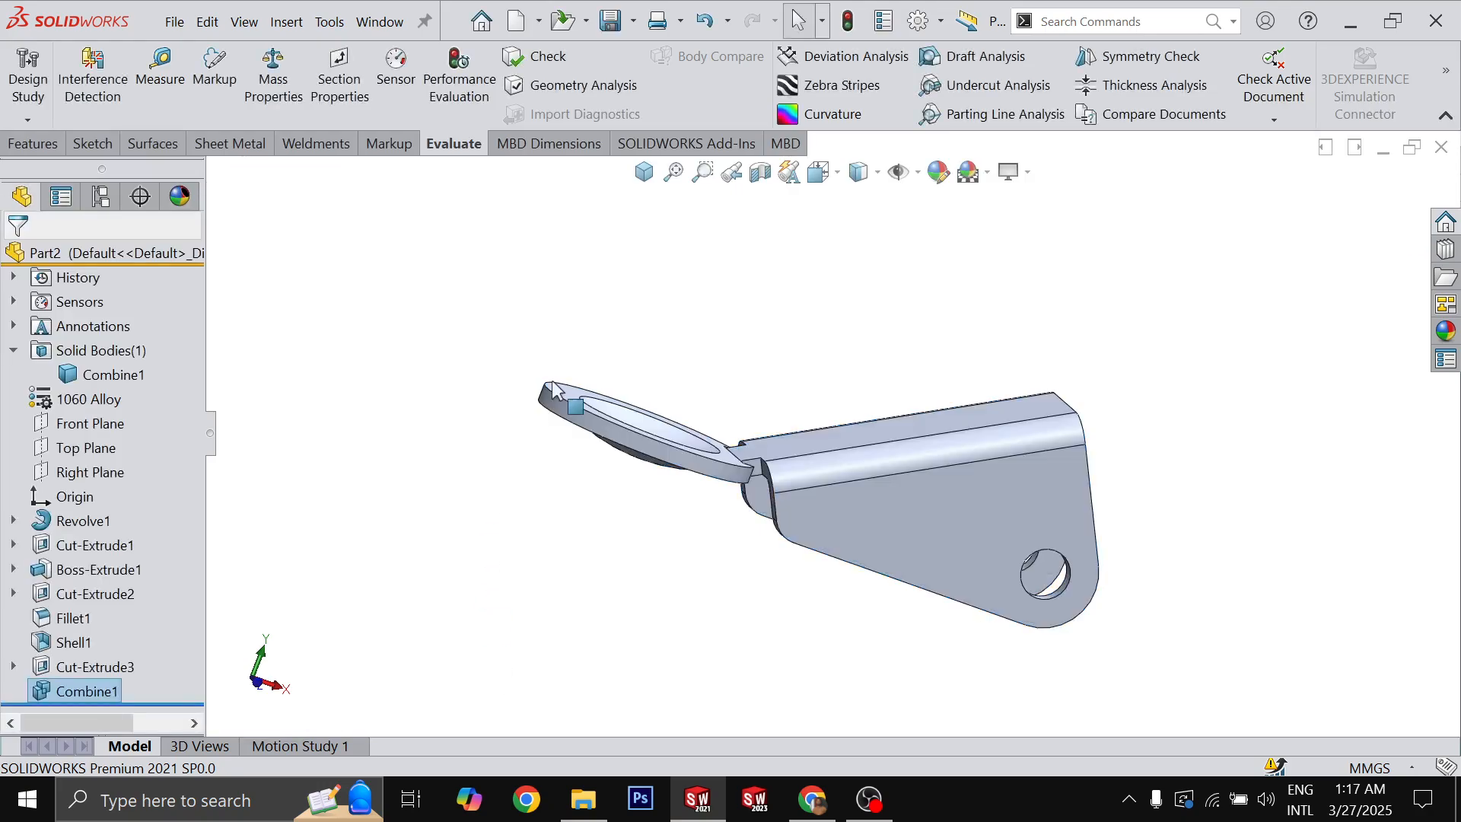
- Evaluate the combined part's mass properties and submit 194.03 g as the mass on the practice page in the browser
{"action": "key", "text": "ctrl+7"}
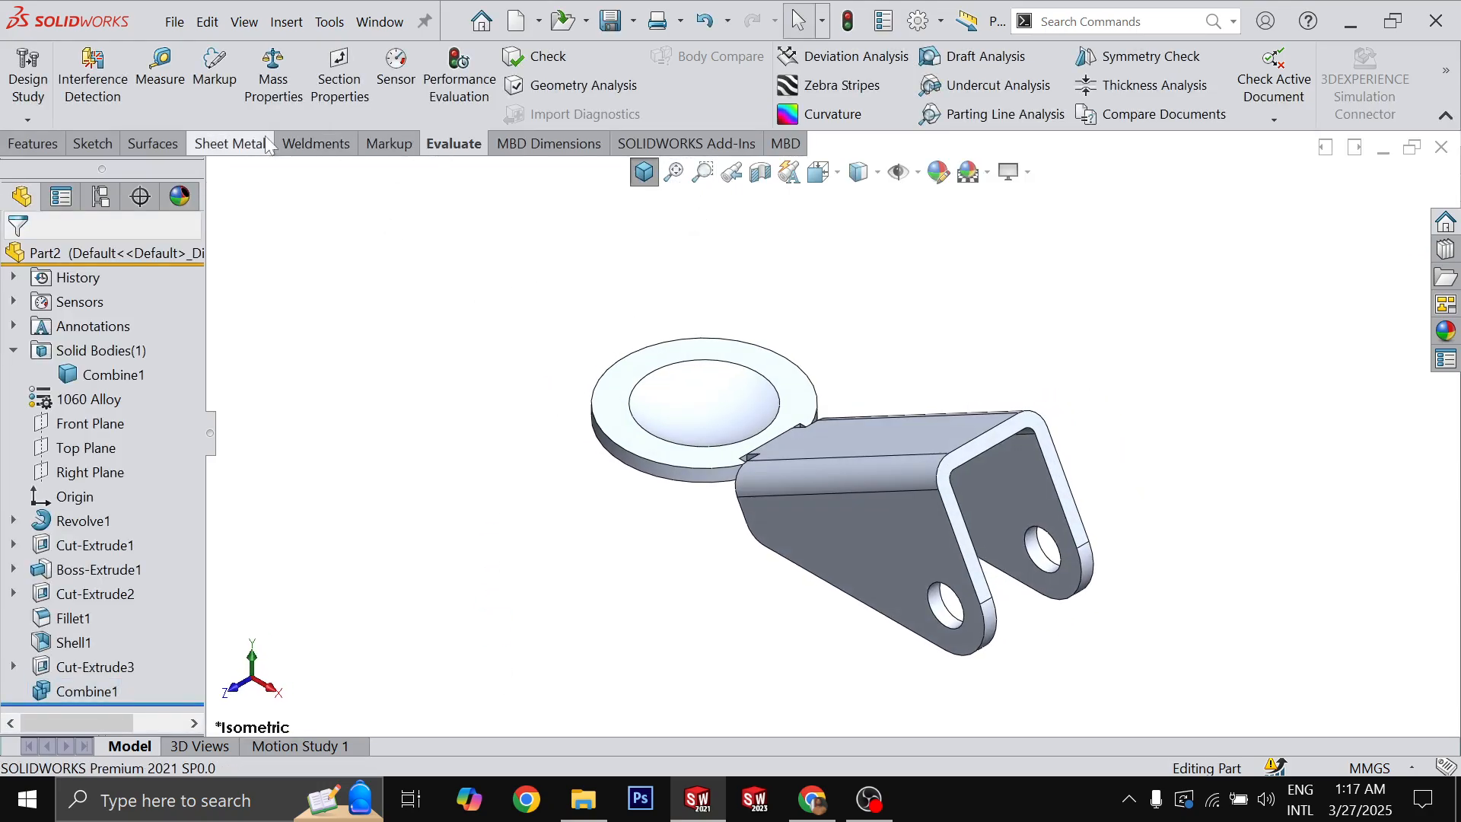
{"action": "left_click", "coordinate": [273, 76]}
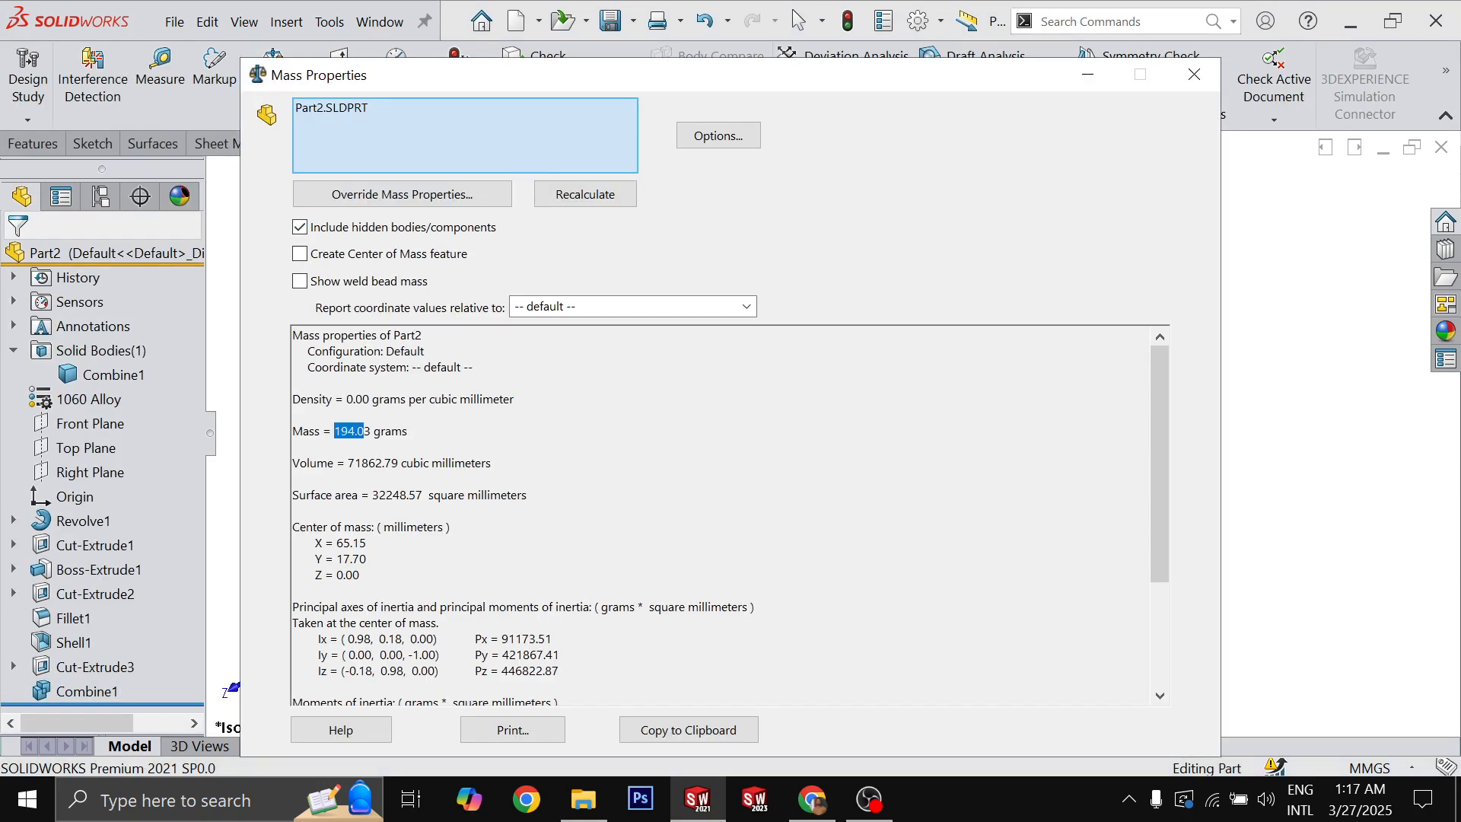
{"action": "key", "text": "alt+Tab"}
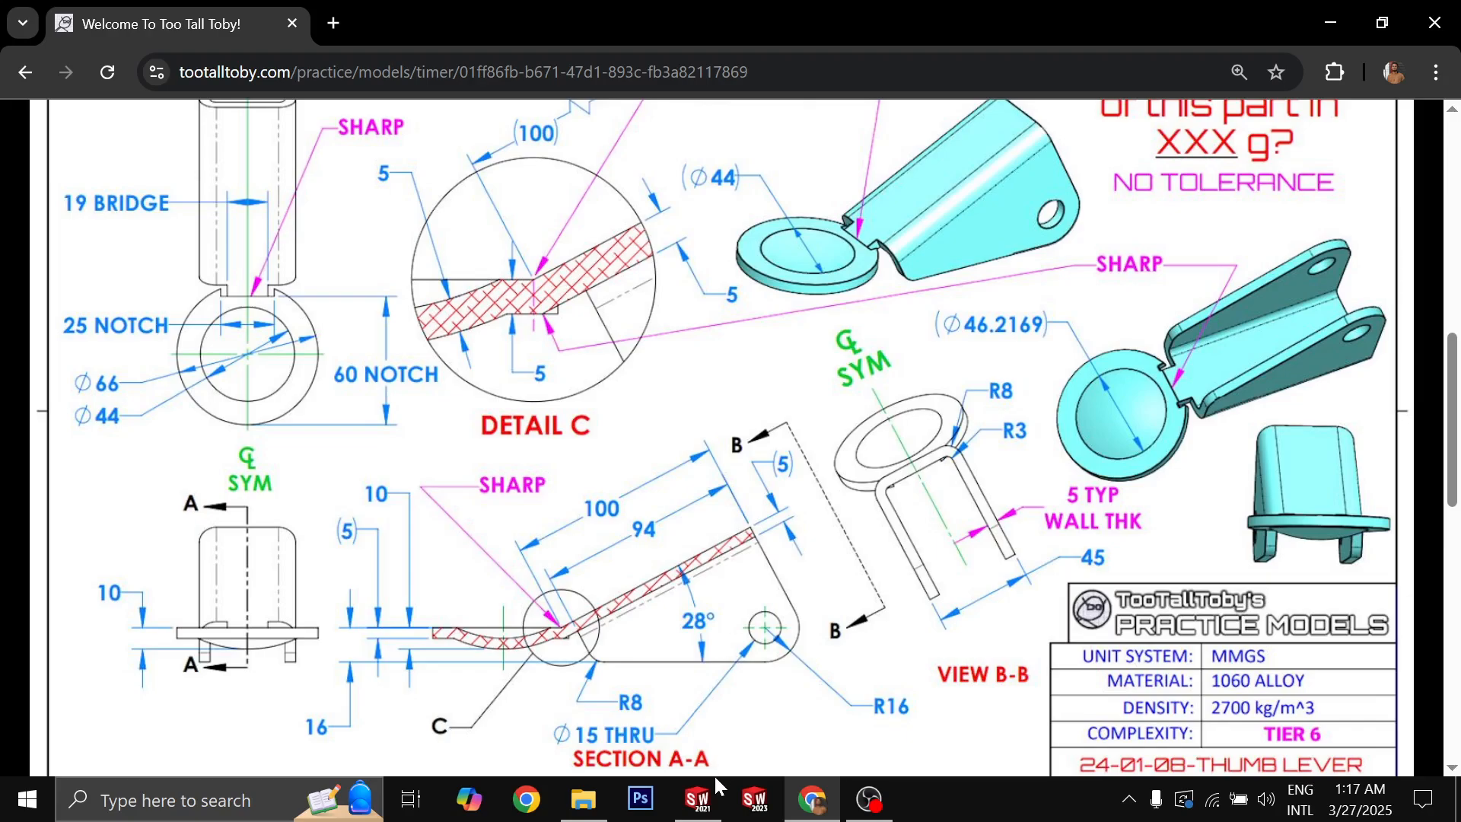
{"action": "scroll", "coordinate": [817, 432], "scroll_direction": "down", "scroll_amount": 10}
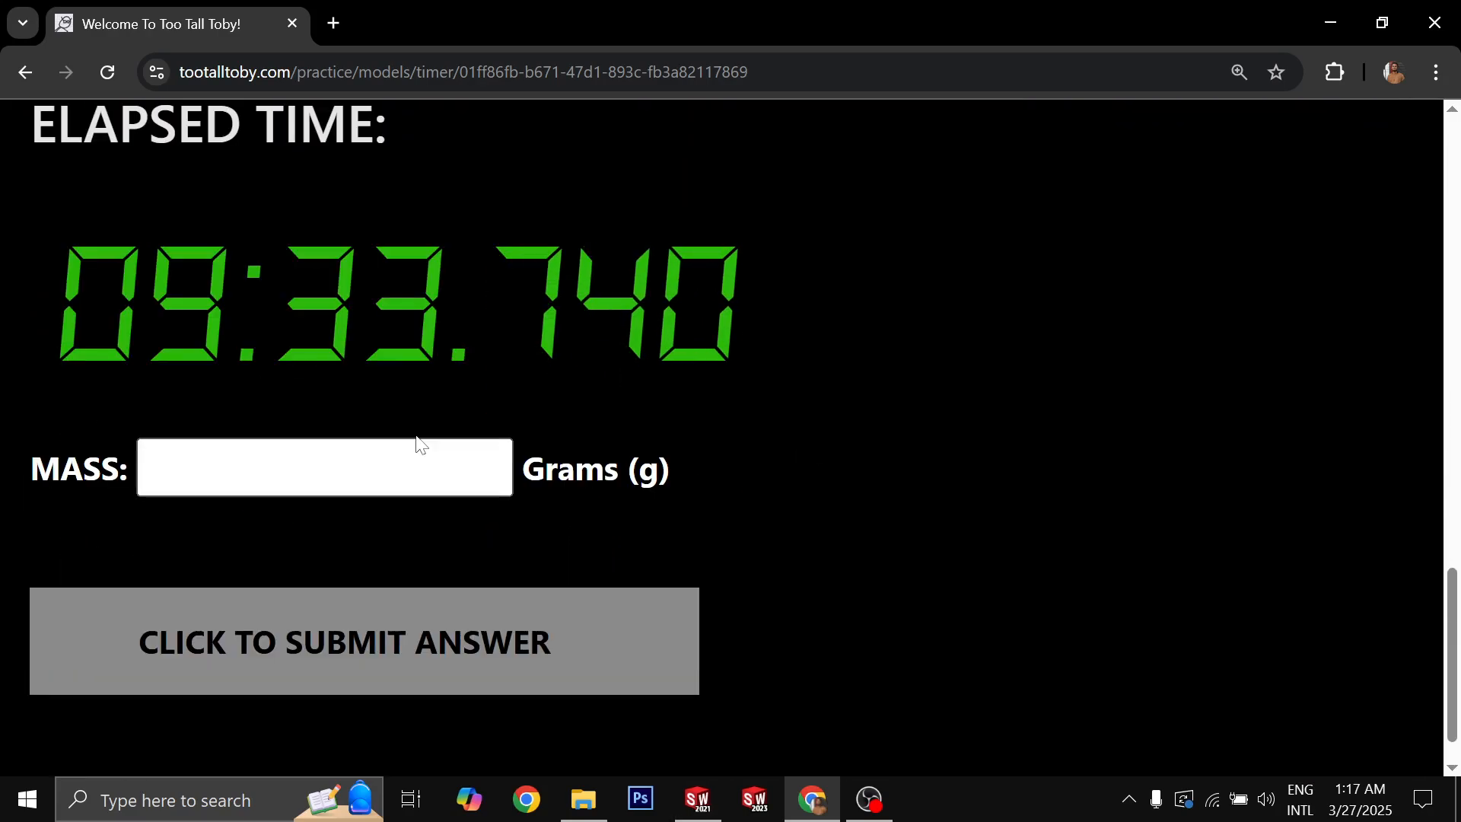
{"action": "left_click", "coordinate": [421, 445]}
{"action": "type", "text": "194.0"}
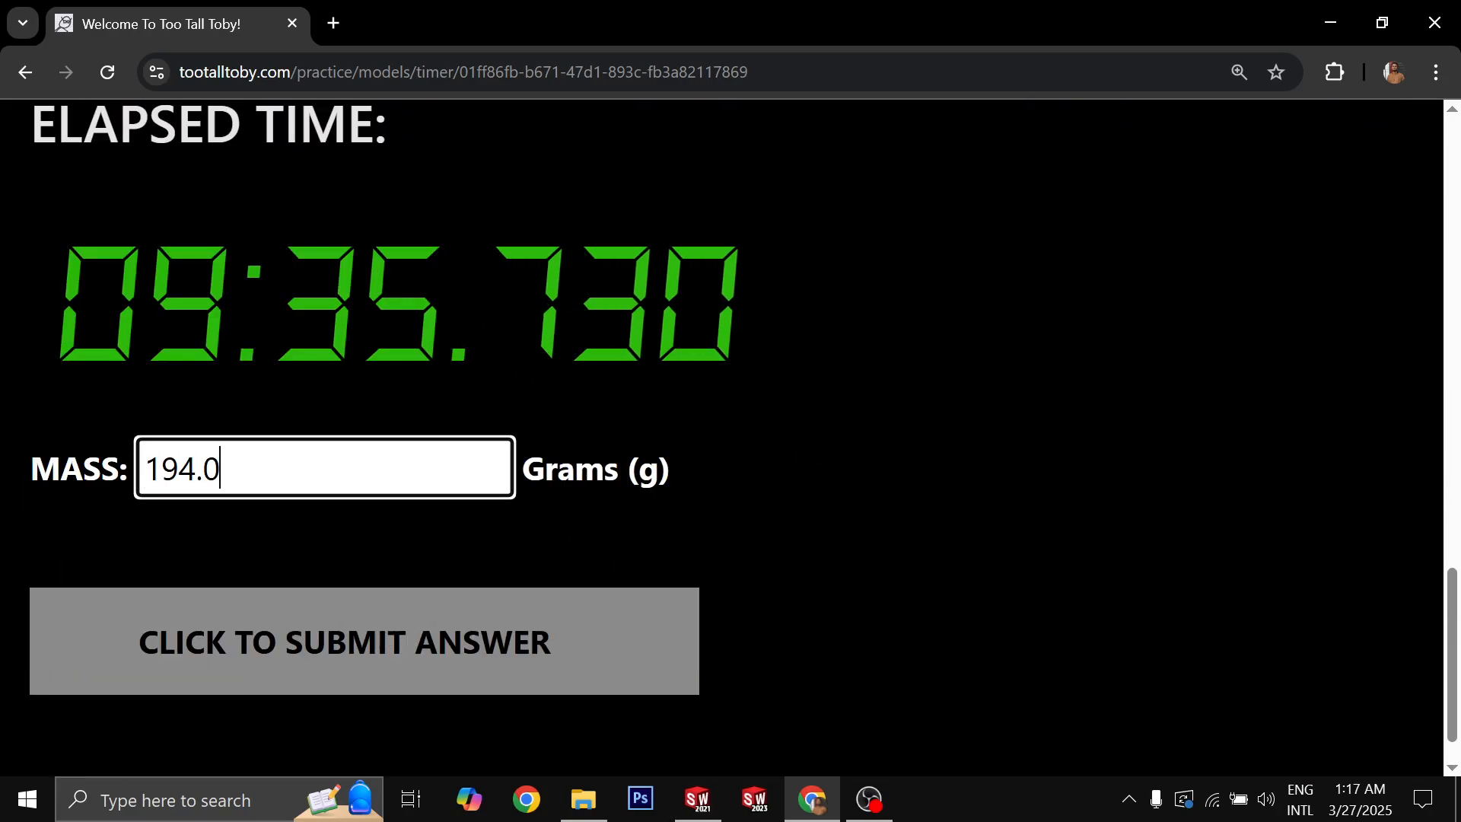
{"action": "type", "text": "3"}
{"action": "key", "text": "Return"}
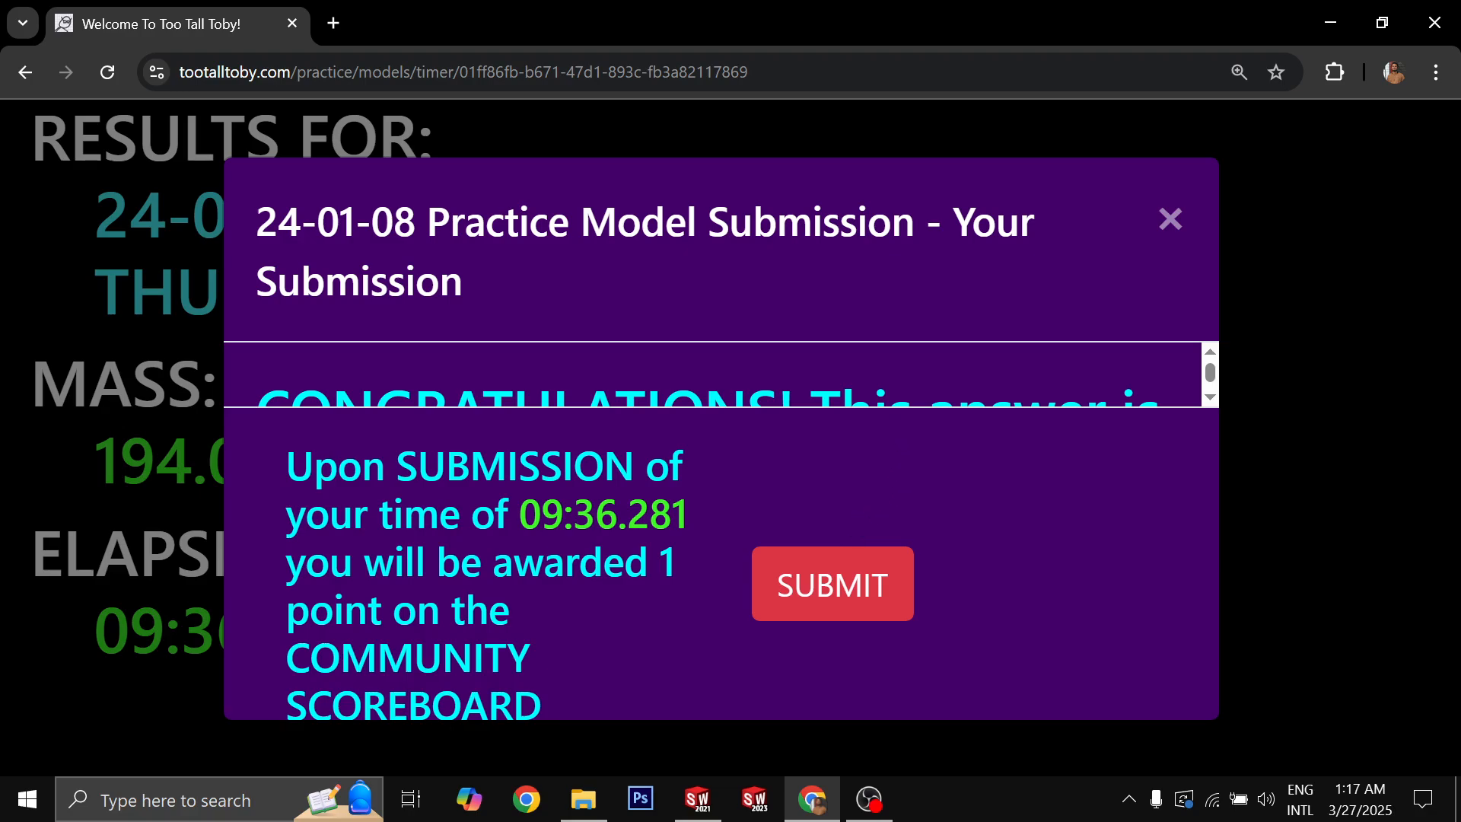
- Reduce the page zoom to 100% and review the submission results
{"action": "key", "text": "ctrl+minus"}
{"action": "key", "text": "ctrl+minus"}
{"action": "key", "text": "ctrl+minus"}
{"action": "key", "text": "ctrl+minus"}
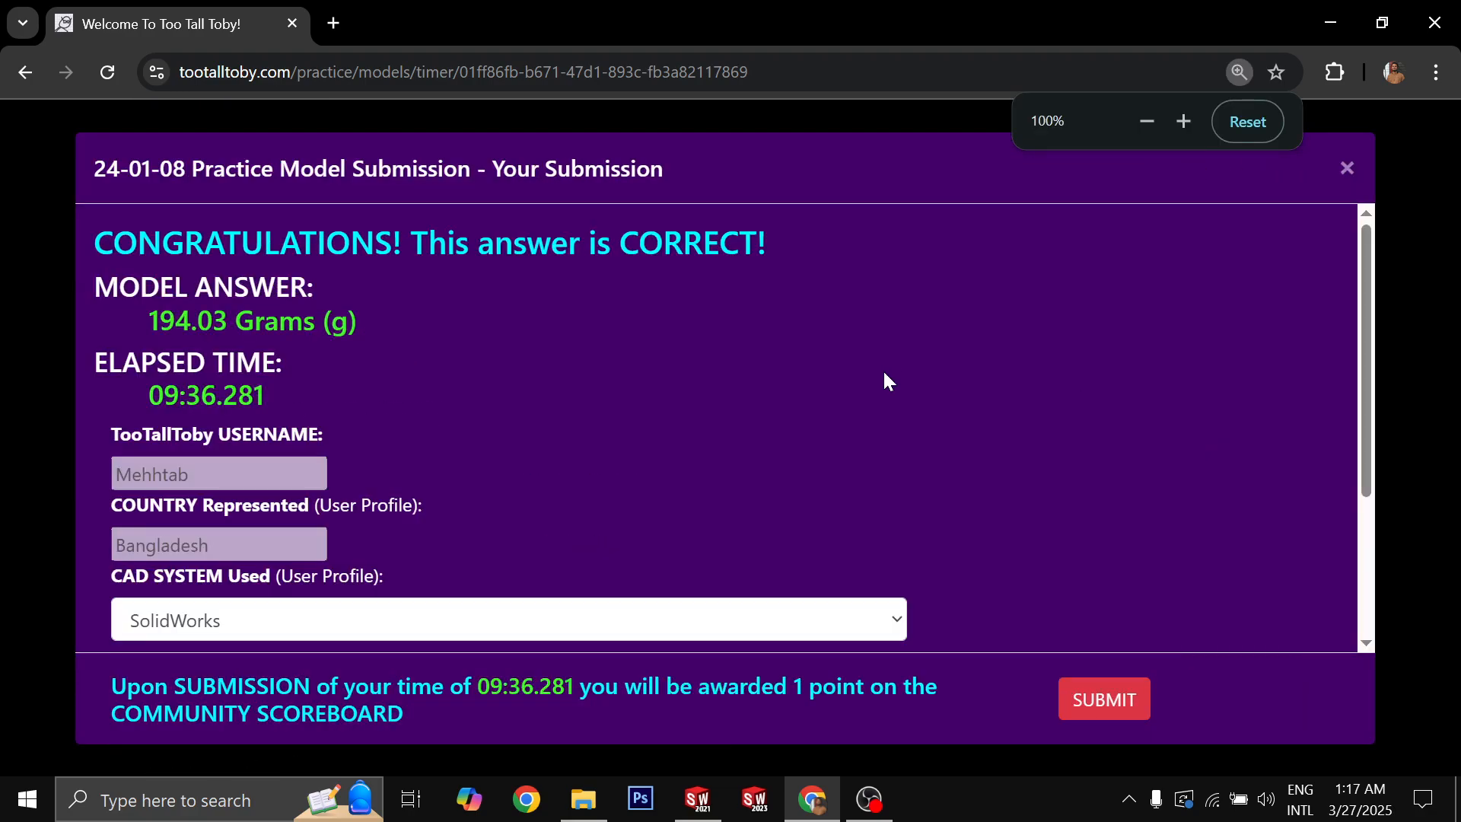
{"action": "scroll", "coordinate": [885, 373], "scroll_direction": "down", "scroll_amount": 3}
{"action": "scroll", "coordinate": [884, 373], "scroll_direction": "up", "scroll_amount": 3}
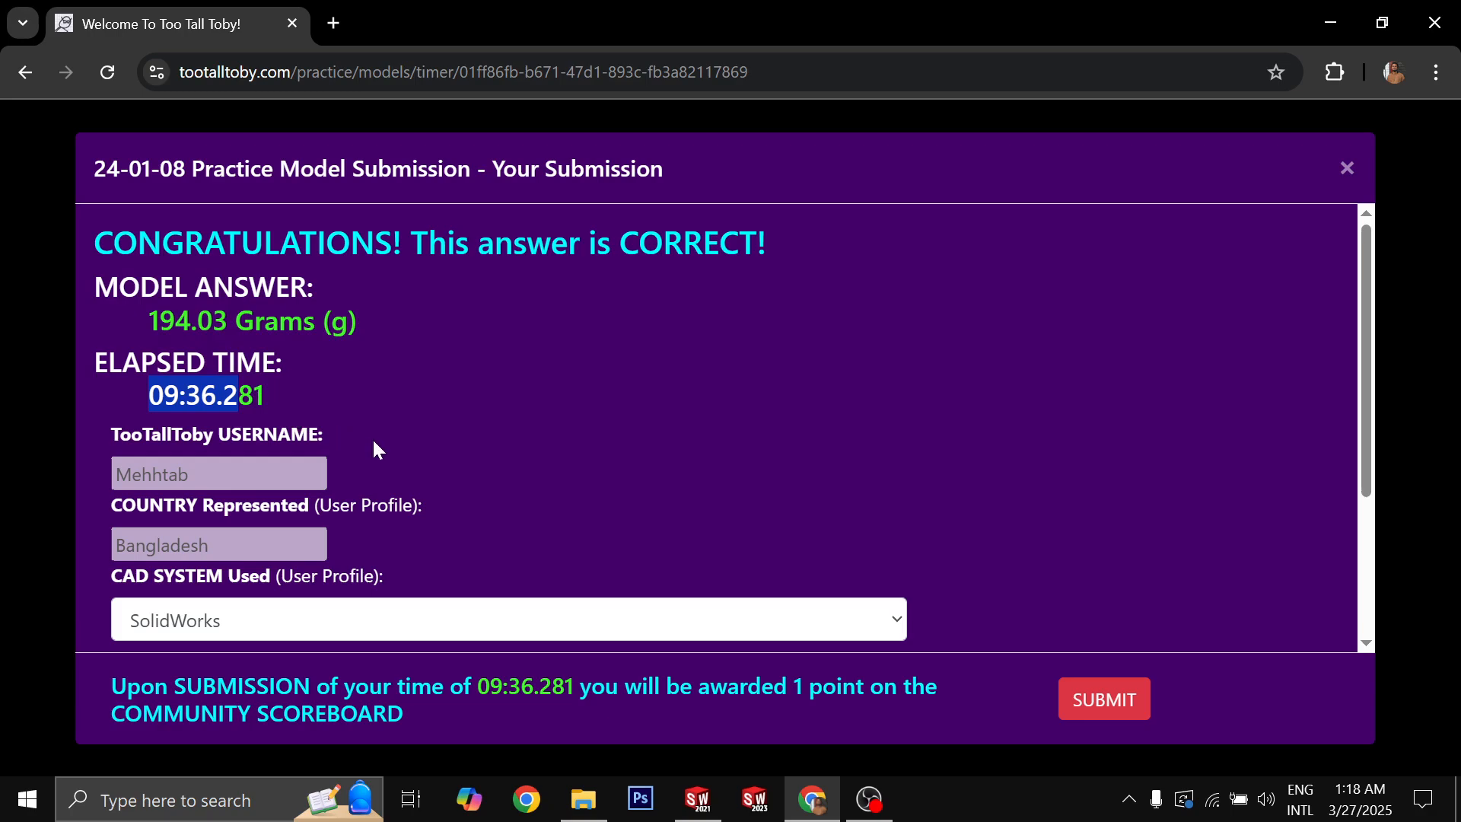
- Return to SOLIDWORKS, close the mass properties report and inspect the lever's underside around the two notches
{"action": "left_click", "coordinate": [714, 820]}
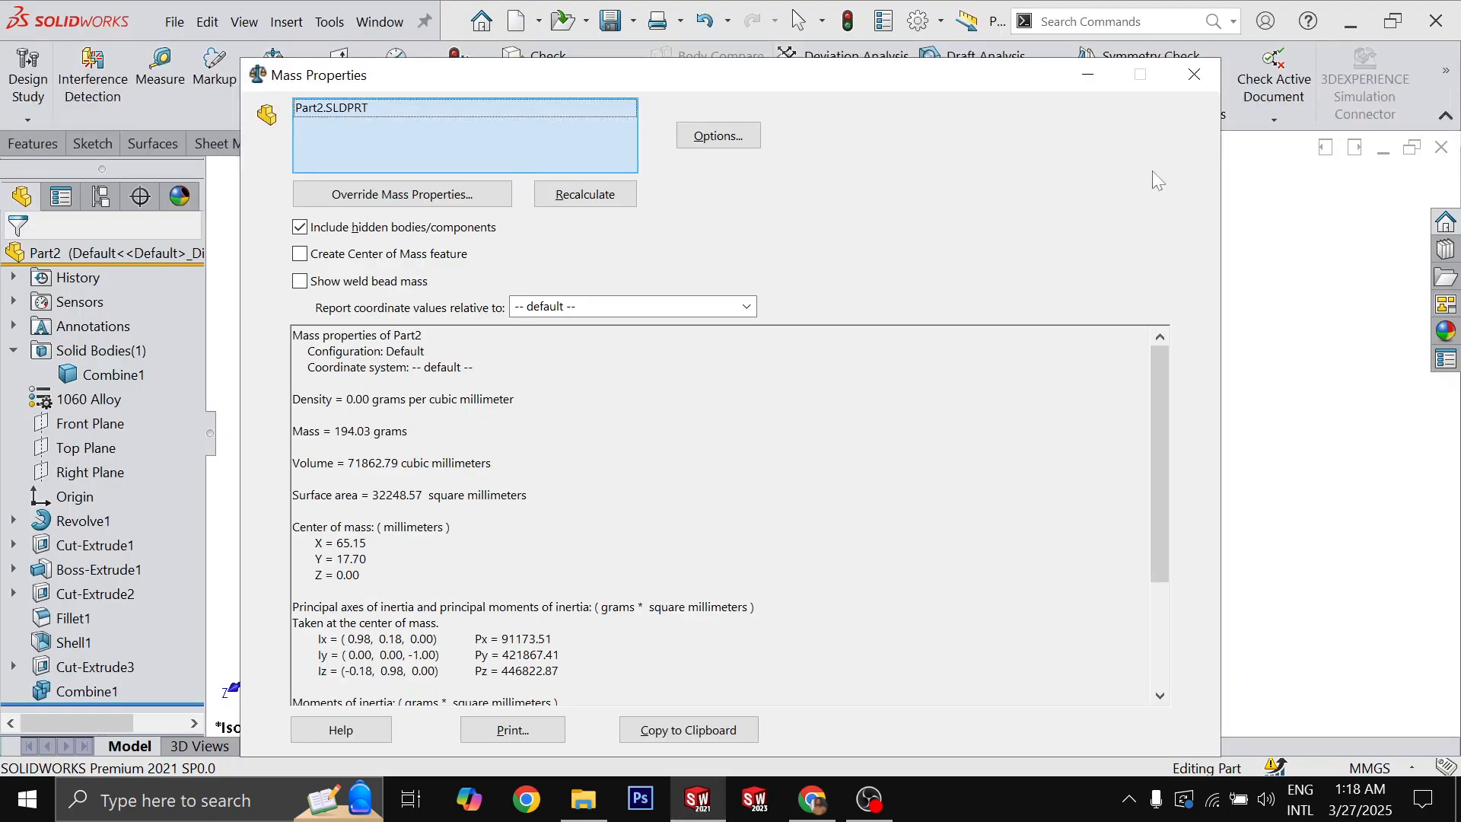
{"action": "left_click", "coordinate": [1207, 80]}
{"action": "middle_click_drag", "start_coordinate": [1084, 445], "coordinate": [1030, 326]}
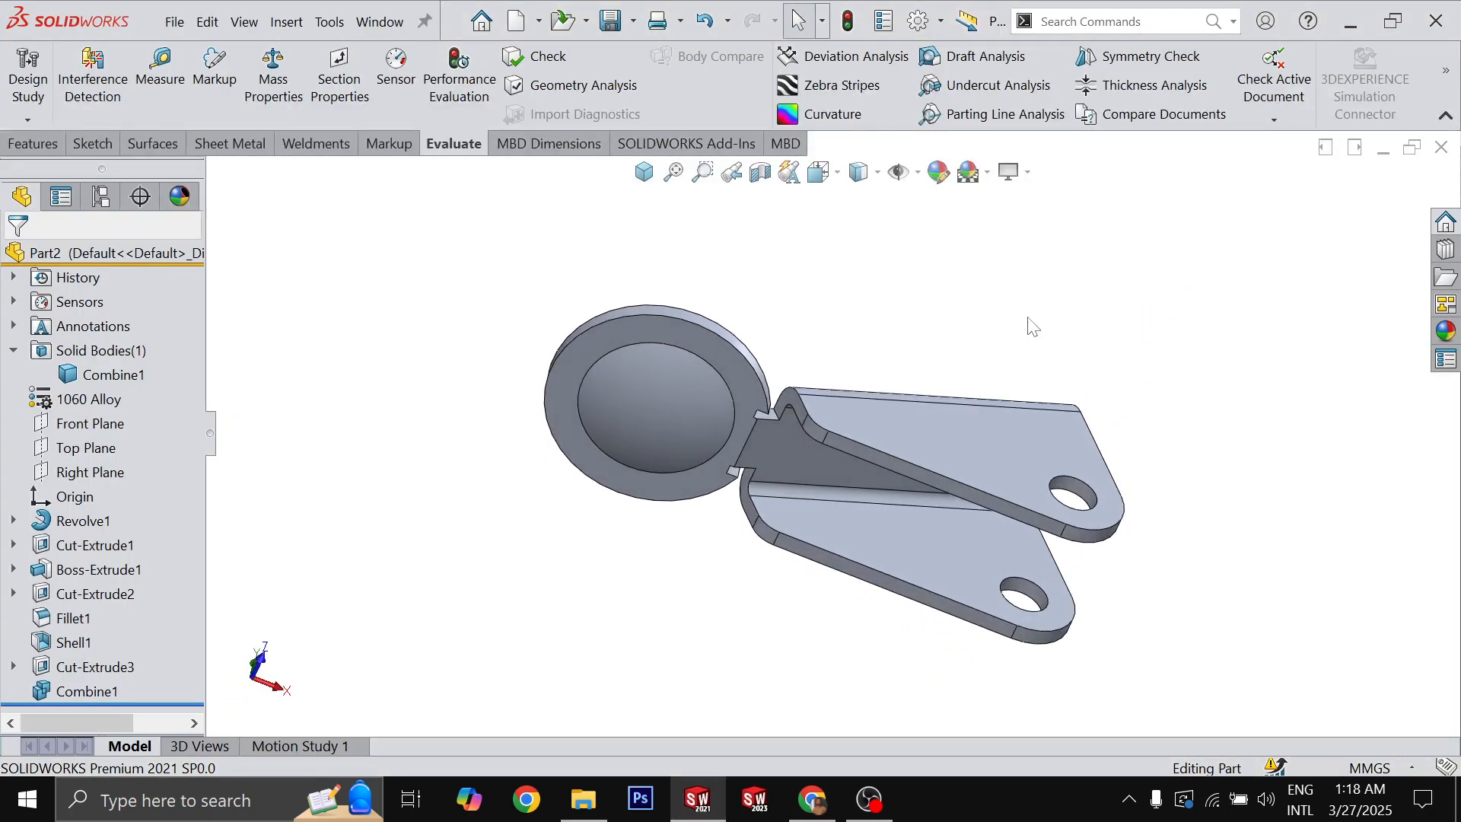
{"action": "scroll", "coordinate": [749, 335], "scroll_direction": "down", "scroll_amount": 3}
{"action": "scroll", "coordinate": [753, 447], "scroll_direction": "down", "scroll_amount": 3}
{"action": "middle_click_drag", "start_coordinate": [764, 445], "coordinate": [870, 368]}
{"action": "scroll", "coordinate": [837, 427], "scroll_direction": "down", "scroll_amount": 8}
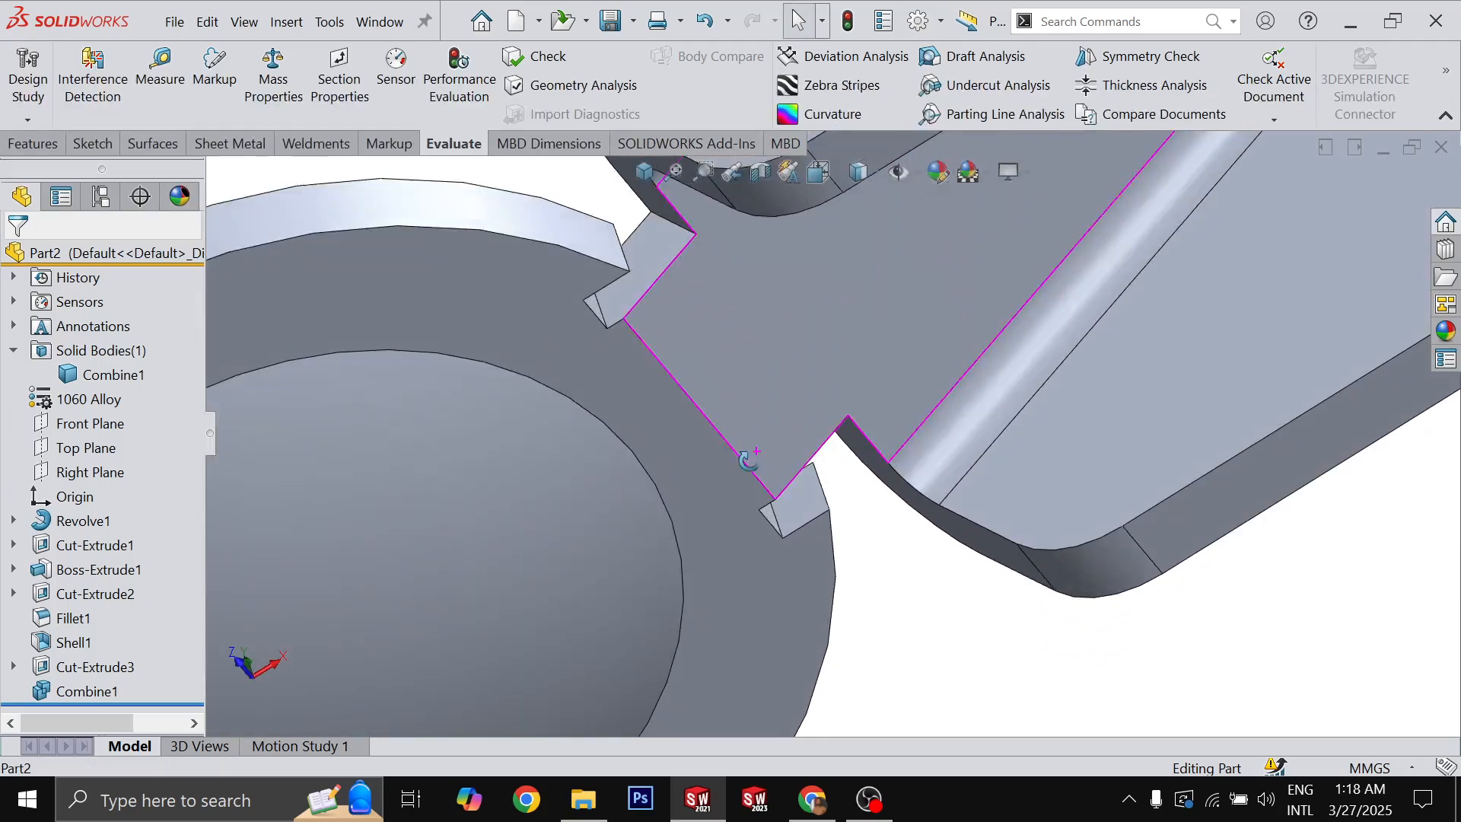
{"action": "left_click", "coordinate": [669, 432]}
{"action": "left_click", "coordinate": [720, 383]}
{"action": "left_click", "coordinate": [742, 421]}
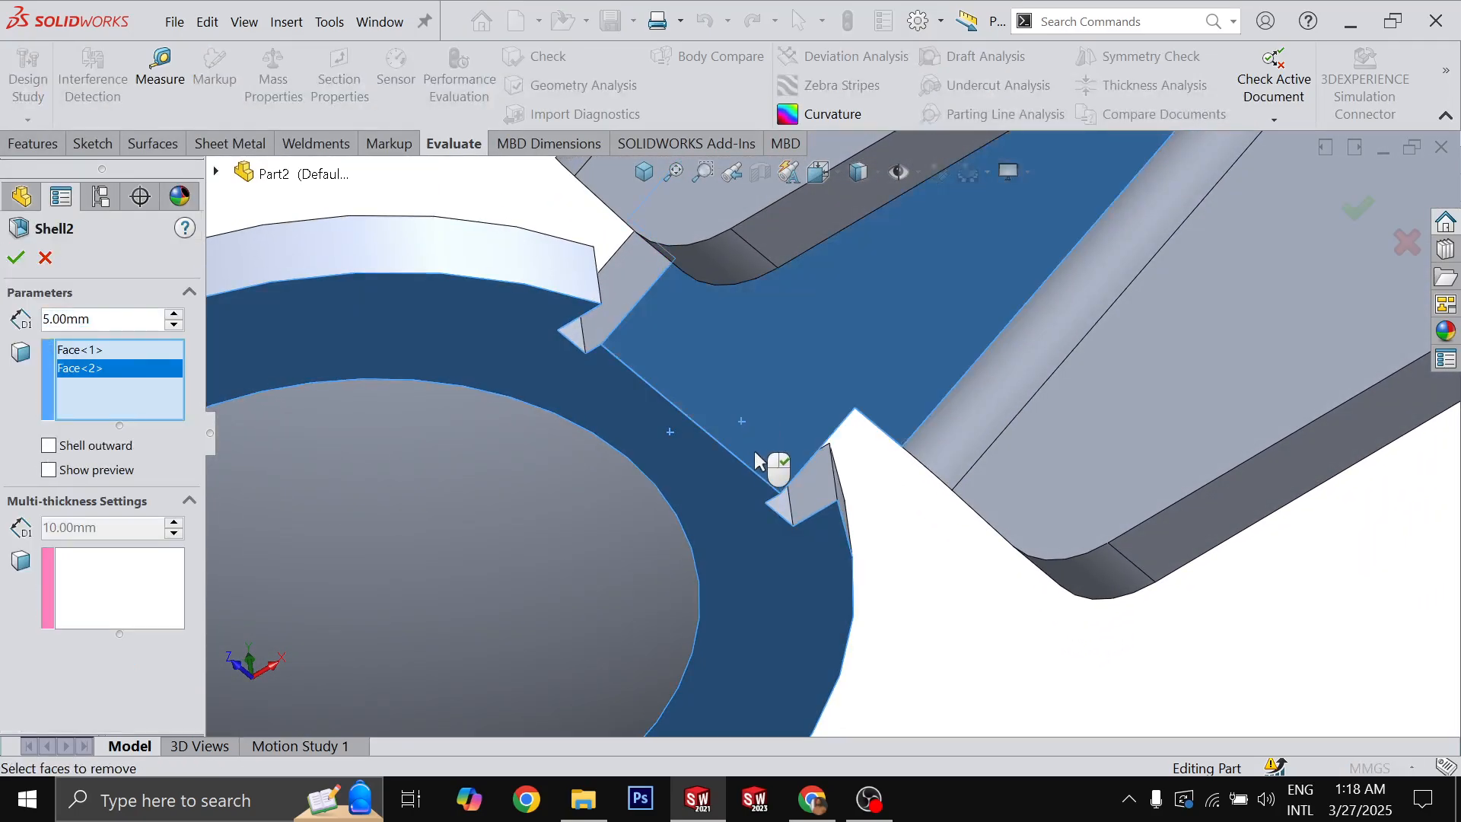
{"action": "left_click", "coordinate": [1407, 254]}
{"action": "left_click", "coordinate": [503, 201]}
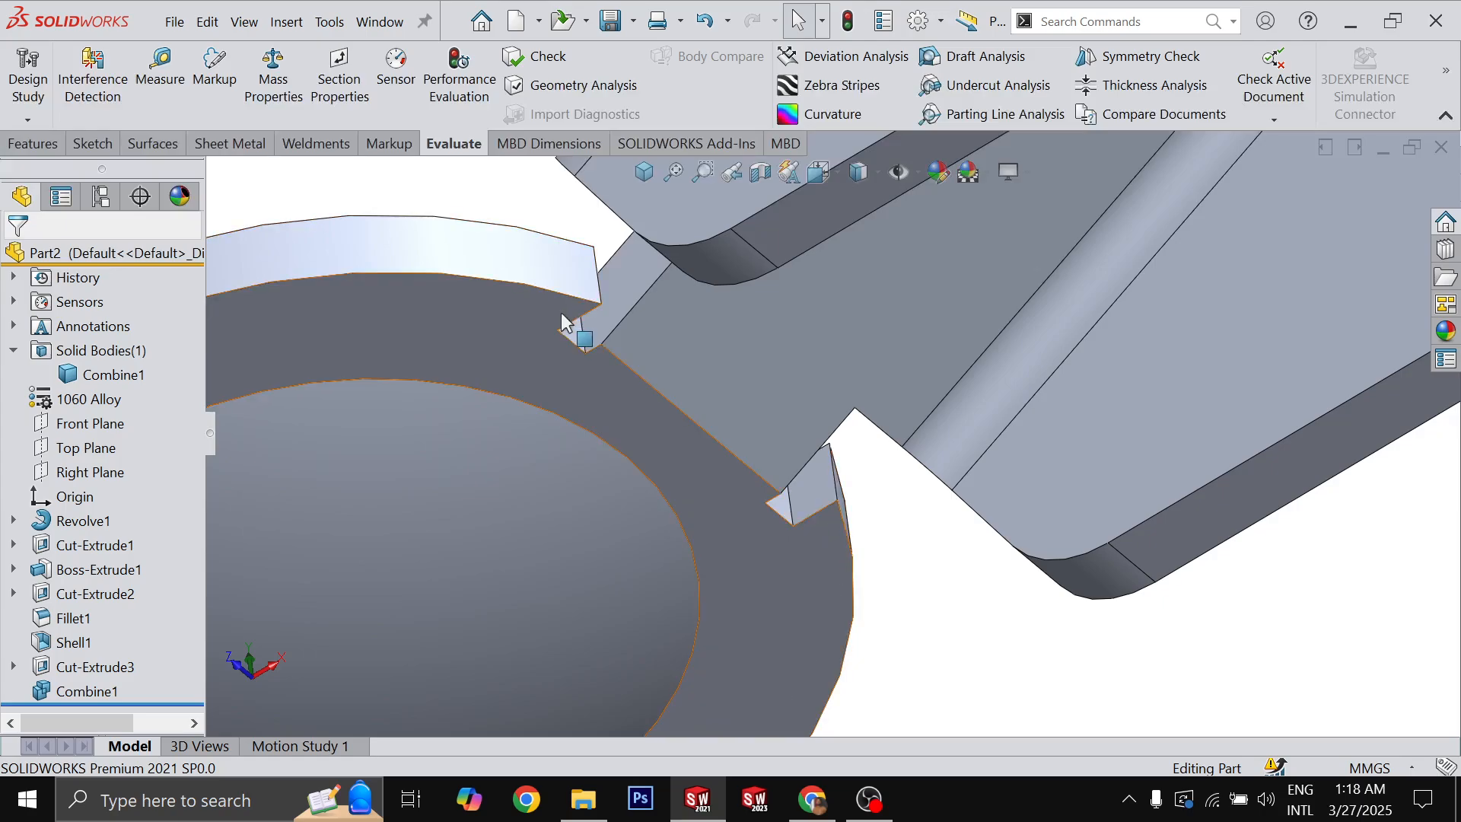
{"action": "middle_click_drag", "start_coordinate": [565, 315], "coordinate": [669, 599]}
{"action": "scroll", "coordinate": [669, 599], "scroll_direction": "up", "scroll_amount": 3}
{"action": "scroll", "coordinate": [669, 607], "scroll_direction": "up", "scroll_amount": 5}
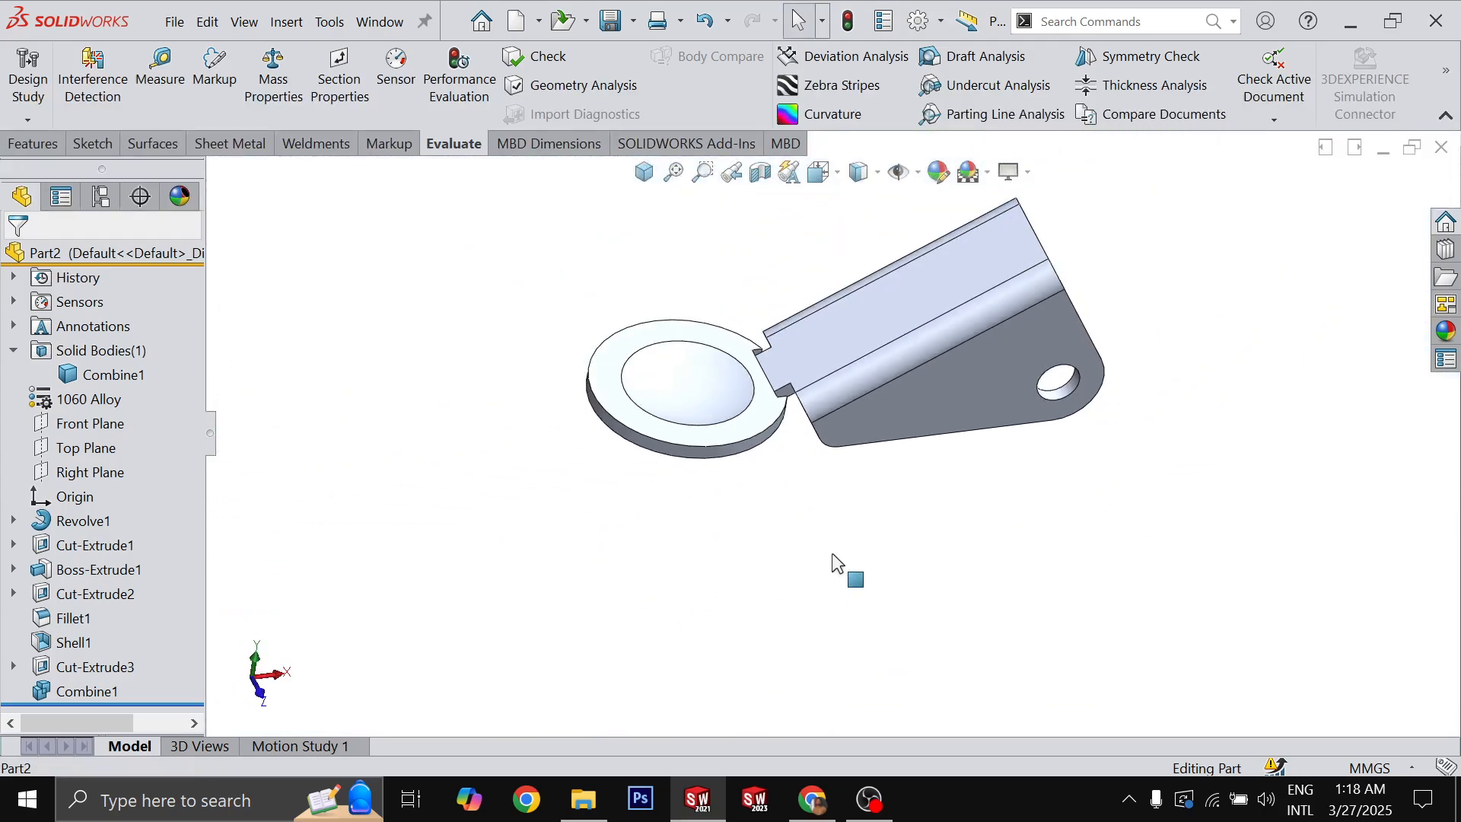
{"action": "middle_click_drag", "start_coordinate": [835, 564], "coordinate": [818, 457]}
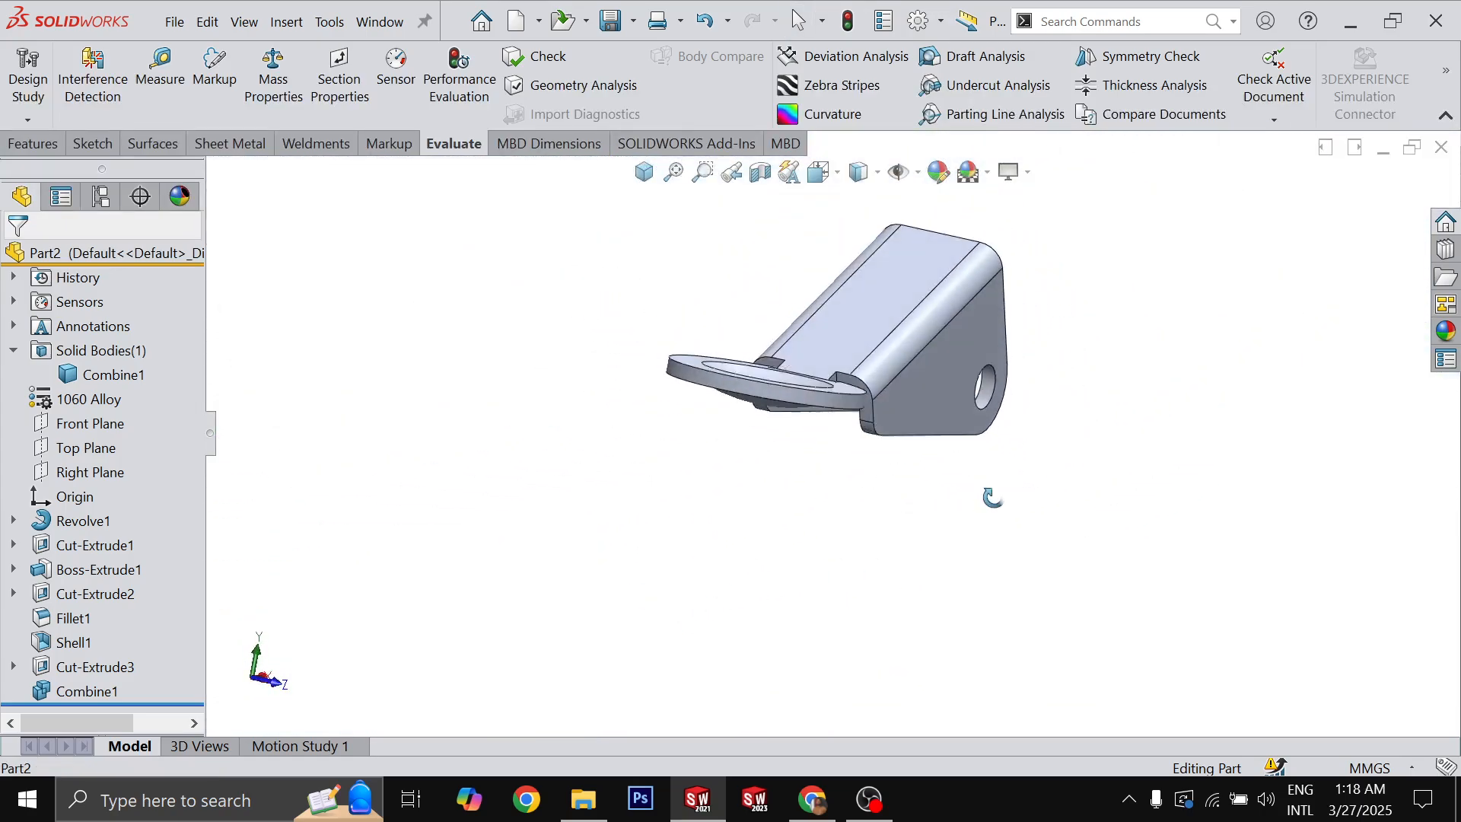
{"action": "middle_click_drag", "start_coordinate": [945, 476], "coordinate": [1008, 436]}
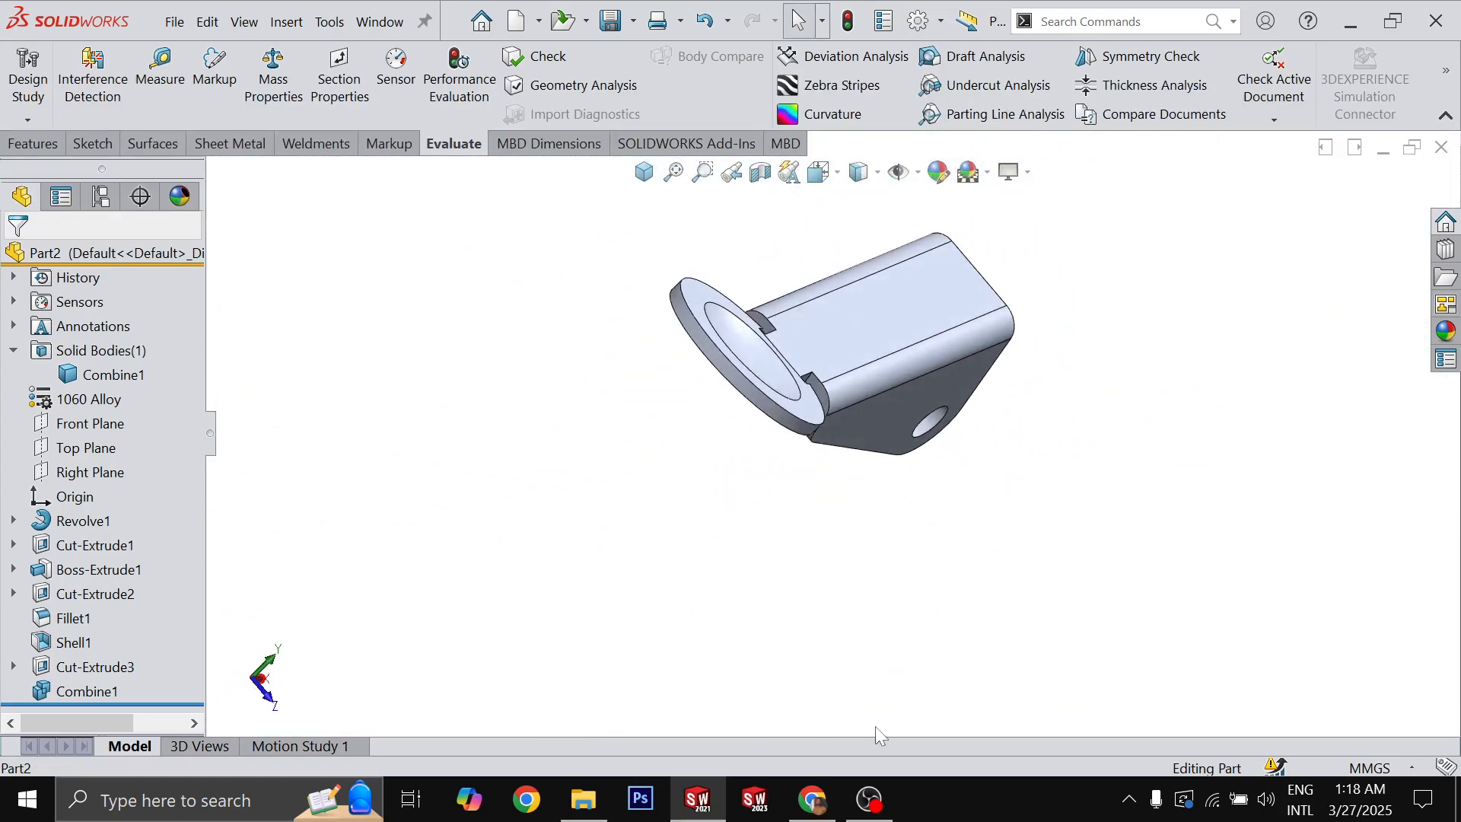